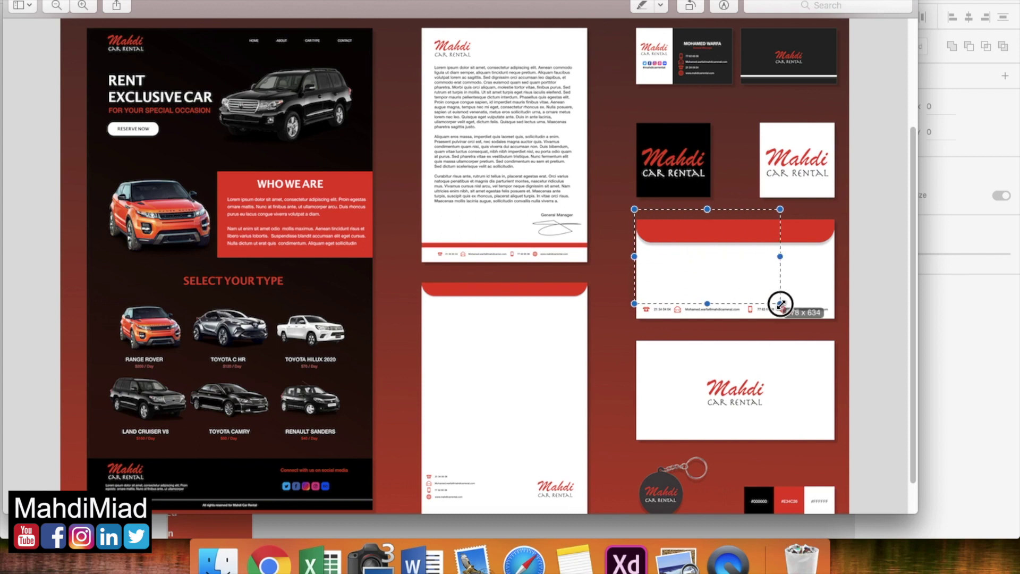
- Examine the car rental branding mockup, including the envelope, letterhead, business card, logo and keyring designs
left_click(759, 338)
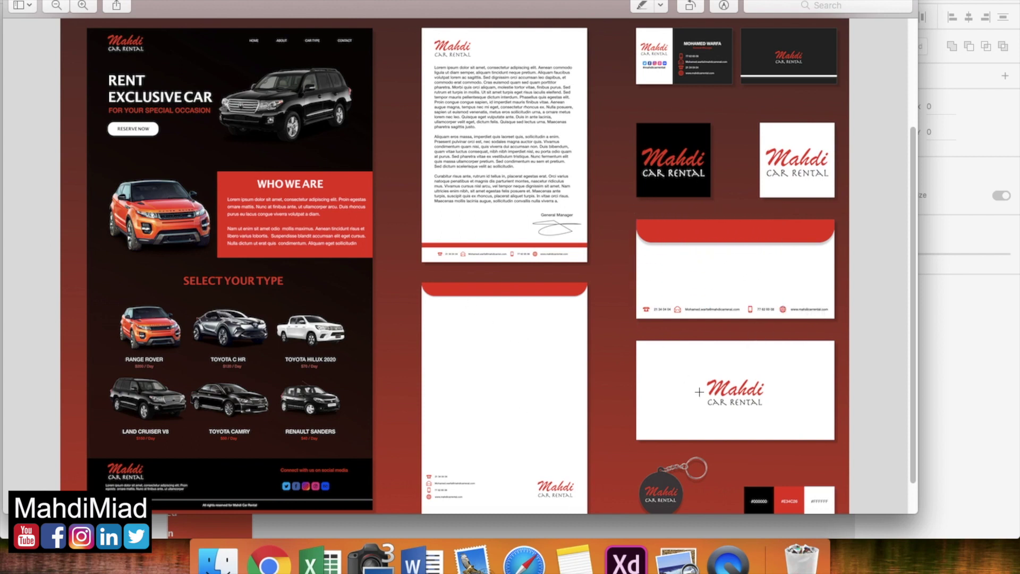
scroll(702, 401, "up", 1)
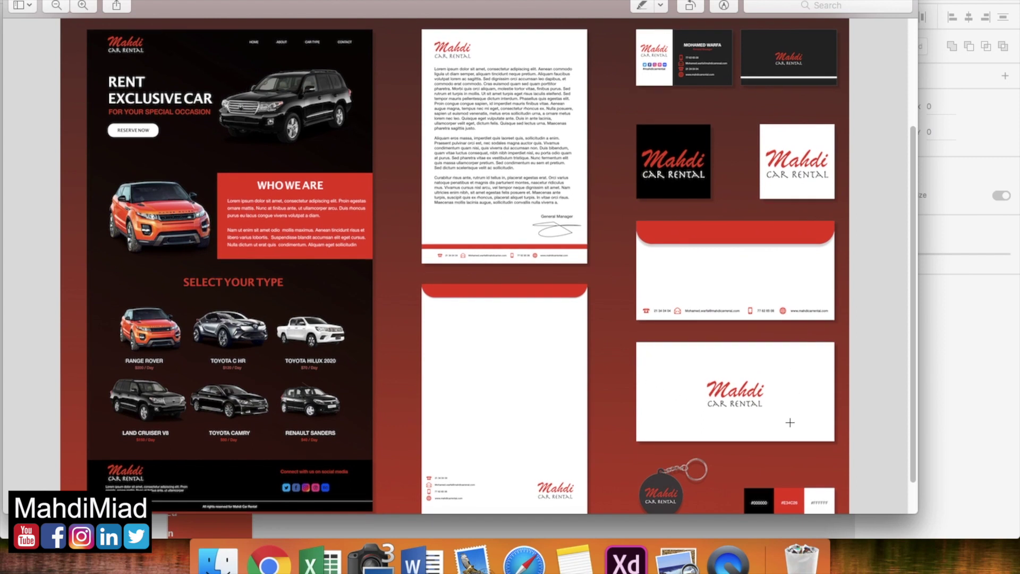
left_click_drag(687, 374, 756, 432)
left_click(714, 300)
scroll(699, 423, "up", 5)
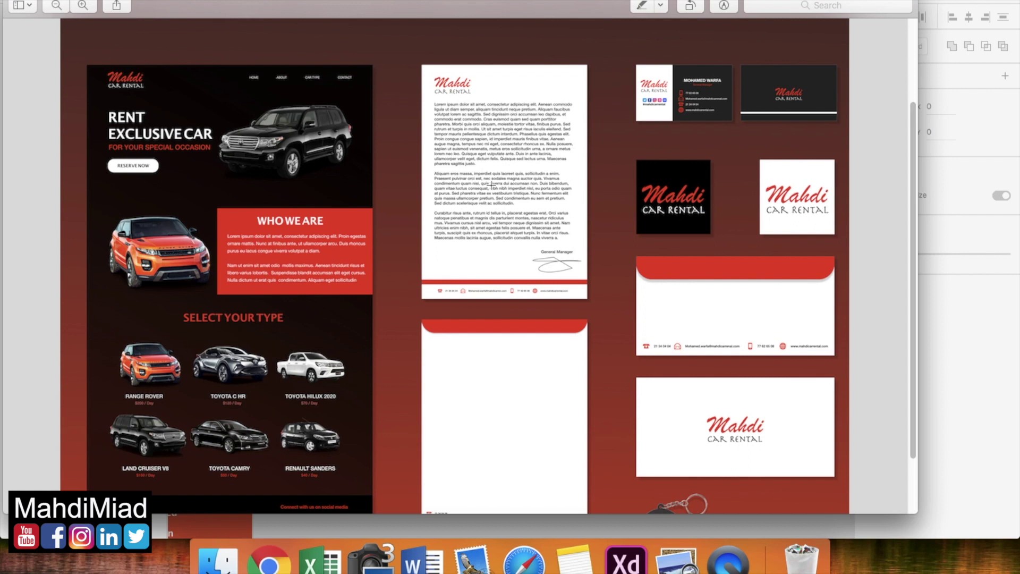
scroll(485, 172, "up", 7)
scroll(486, 150, "up", 3)
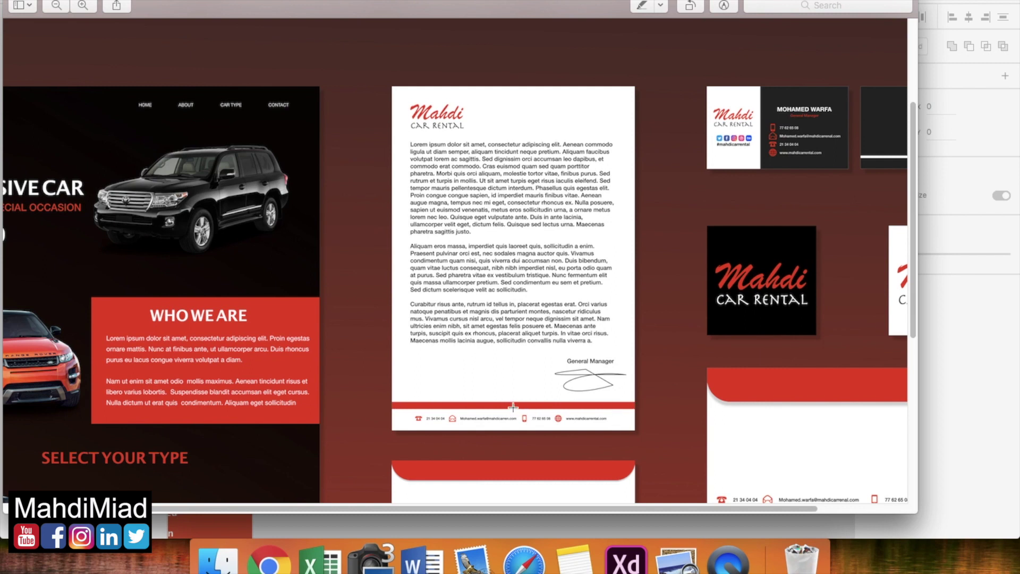
scroll(615, 423, "down", 1)
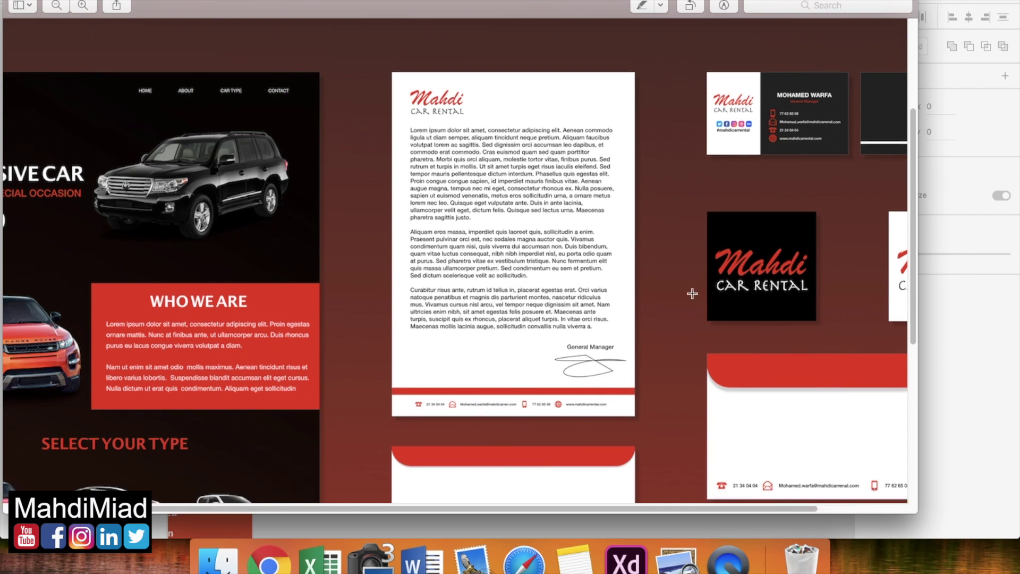
scroll(769, 159, "up", 5)
scroll(769, 160, "right", 3)
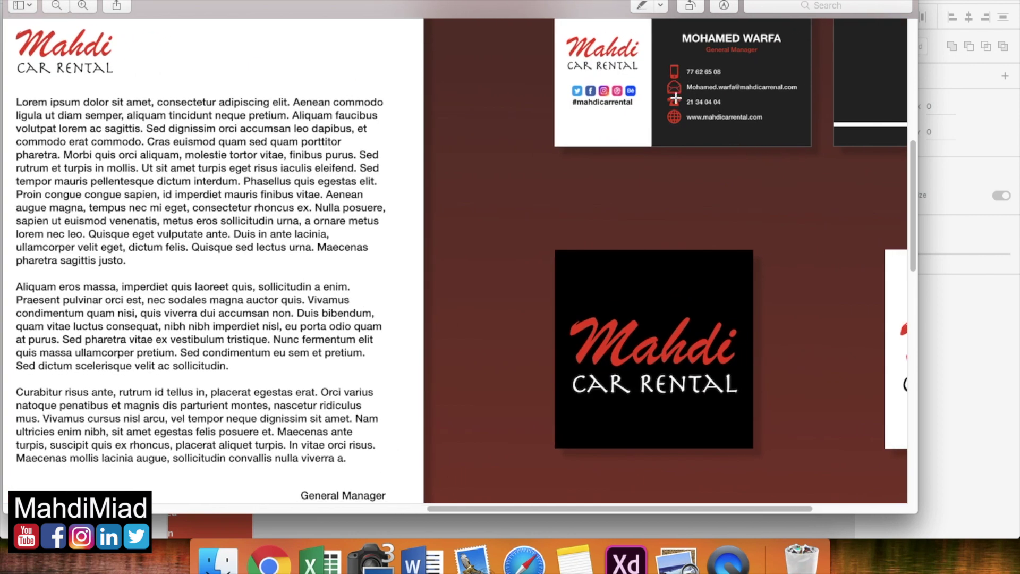
scroll(676, 141, "down", 5)
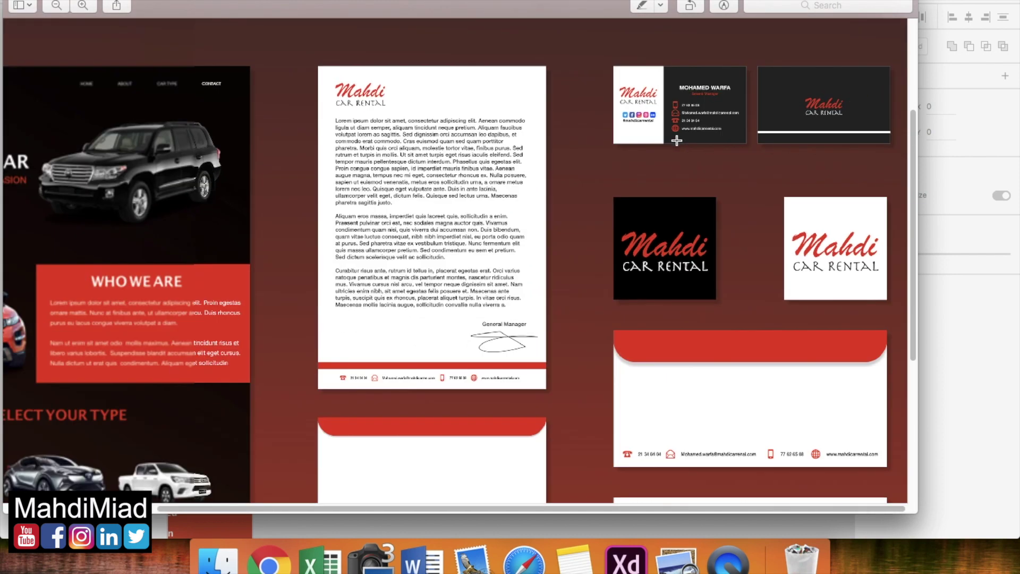
scroll(756, 232, "down", 3)
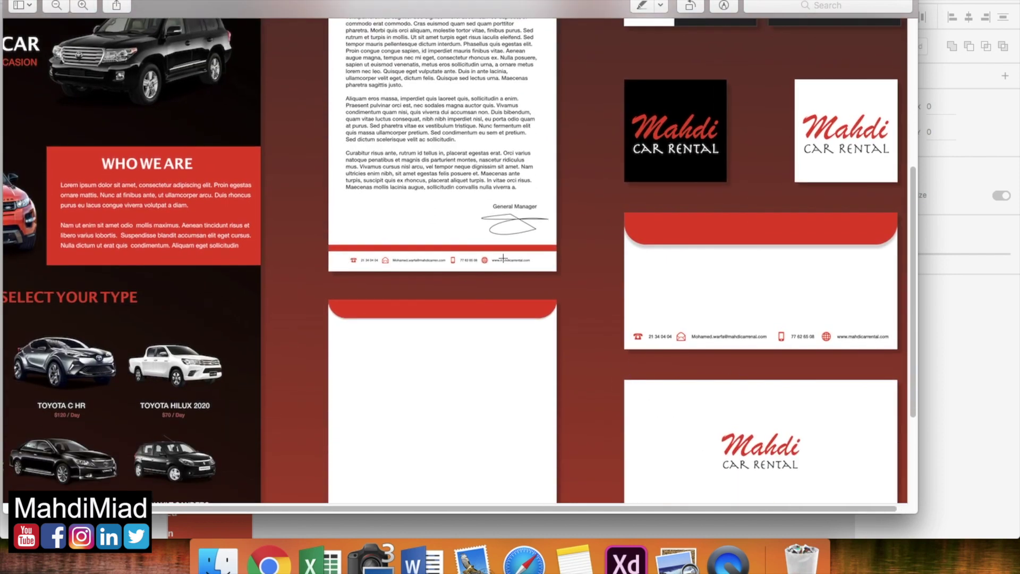
scroll(502, 258, "down", 5)
scroll(419, 423, "up", 6)
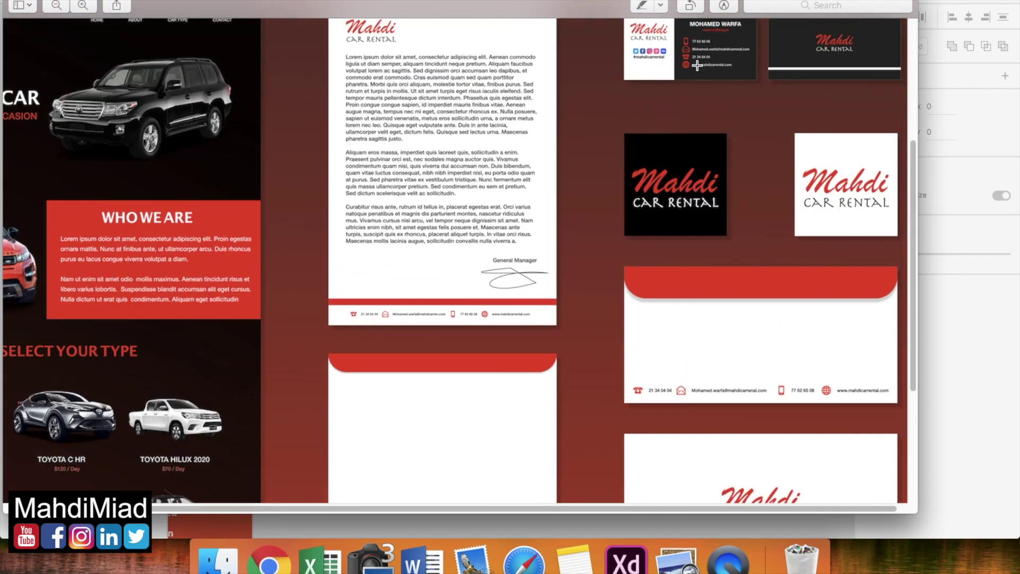
scroll(513, 207, "down", 5)
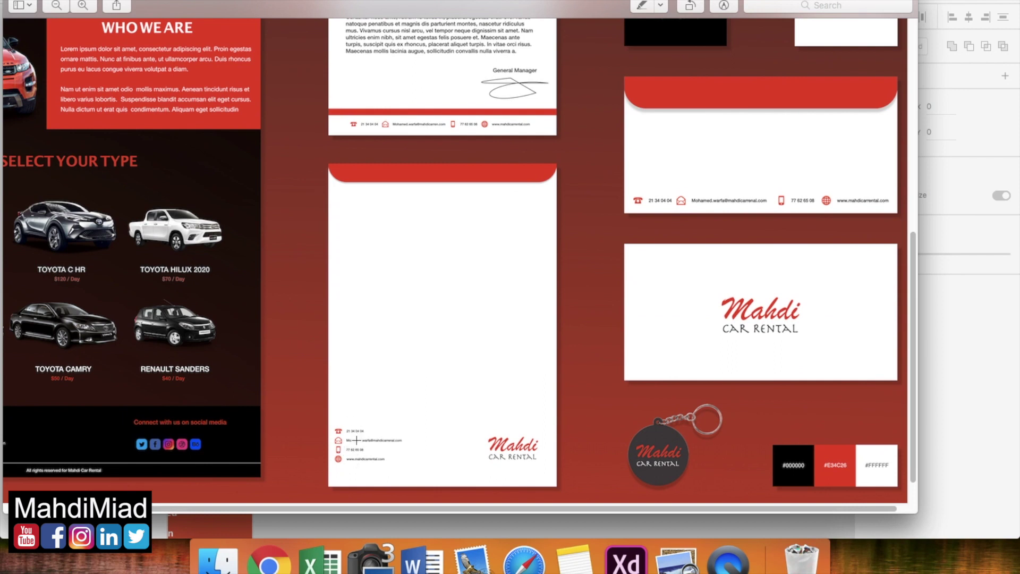
scroll(355, 440, "up", 5)
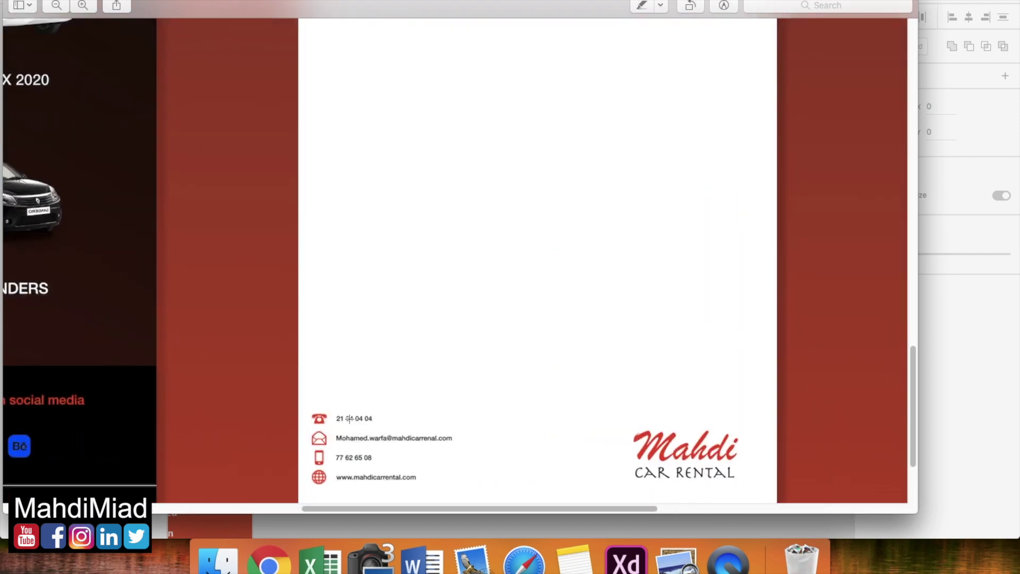
scroll(388, 404, "down", 10)
scroll(467, 361, "right", 10)
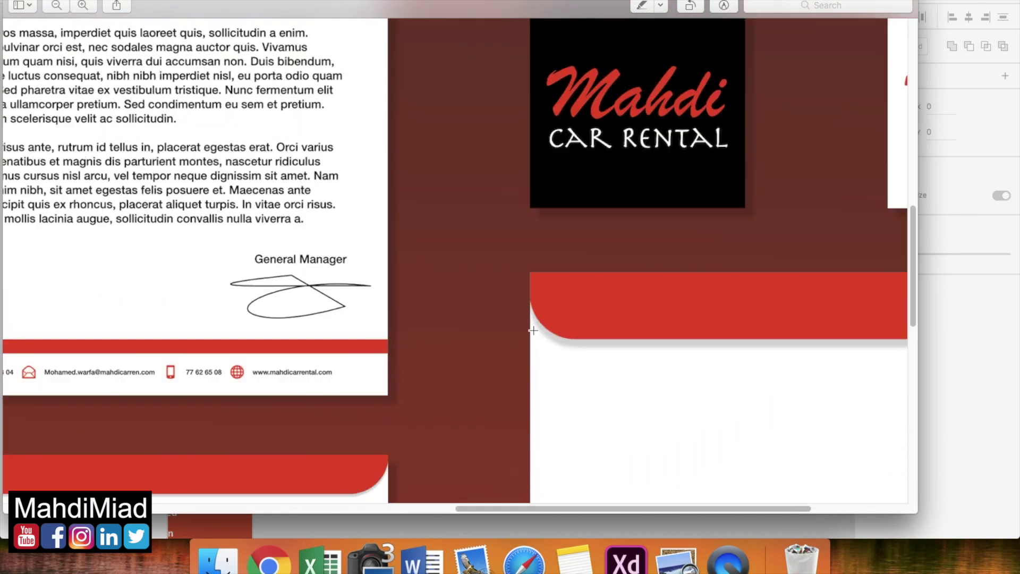
- Switch to Adobe XD and add a new iPhone XR/XS Max/11 artboard, 414 × 896, to the document
left_click(626, 558)
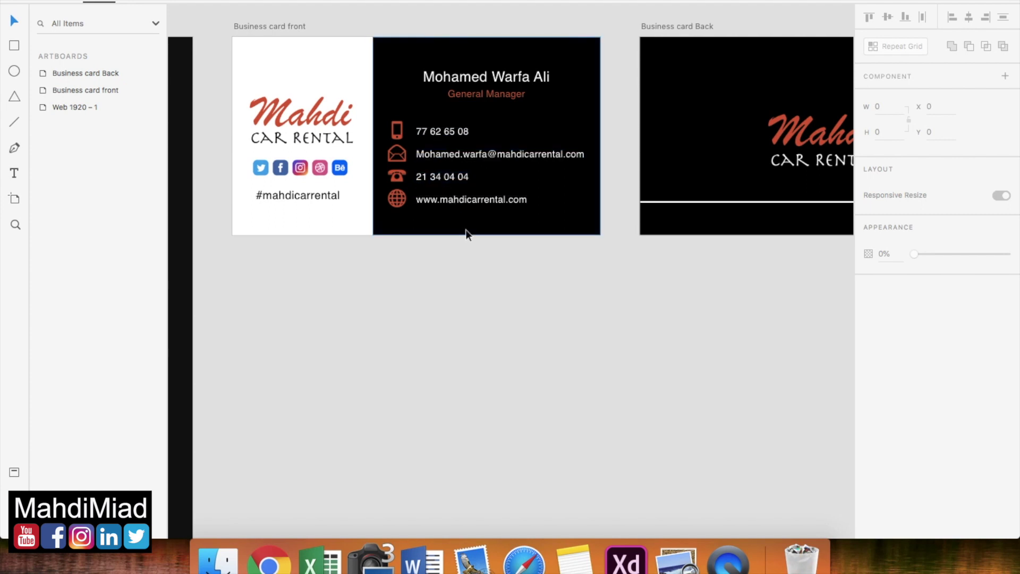
scroll(466, 229, "down", 5)
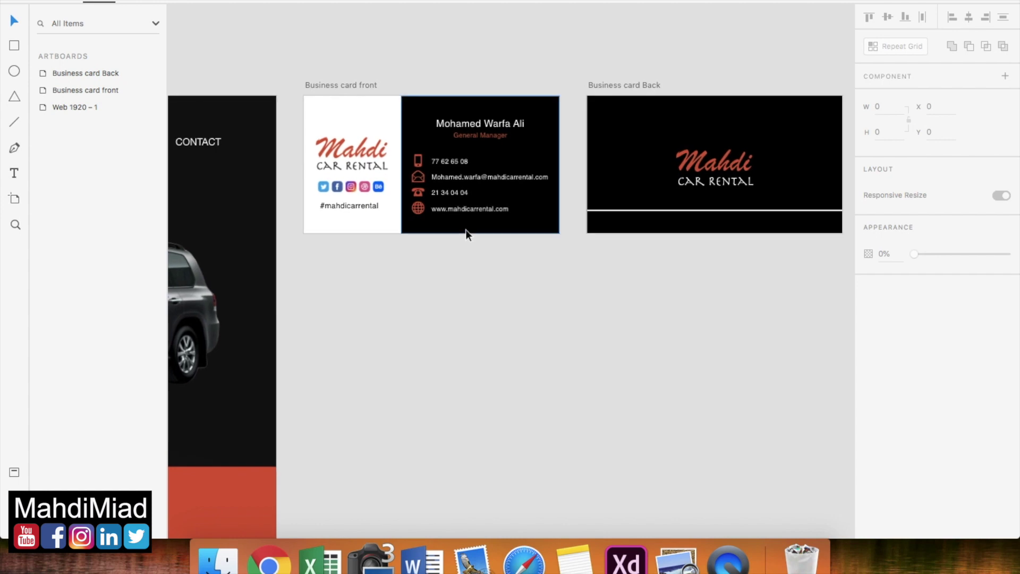
left_click(15, 199)
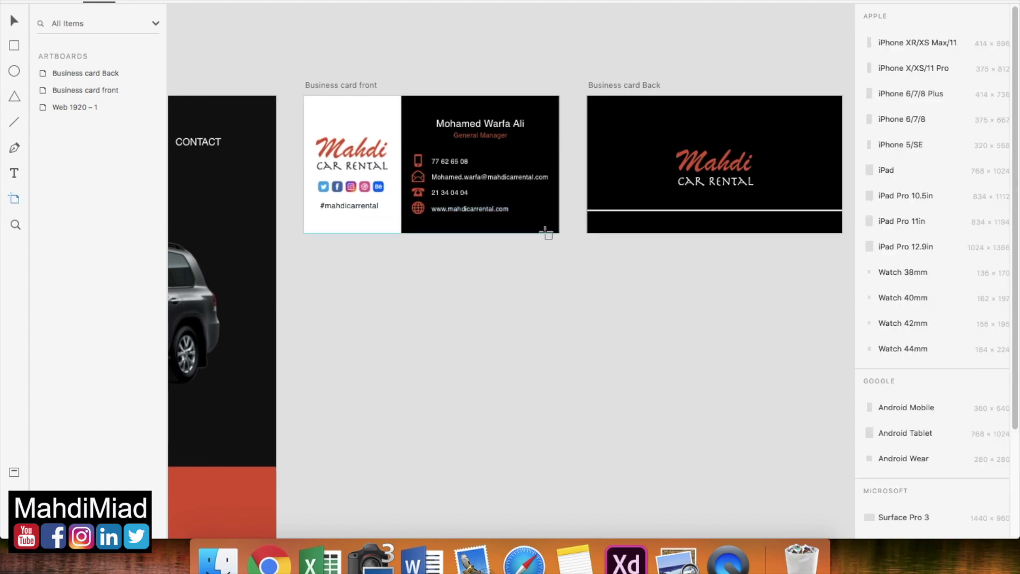
left_click(312, 256)
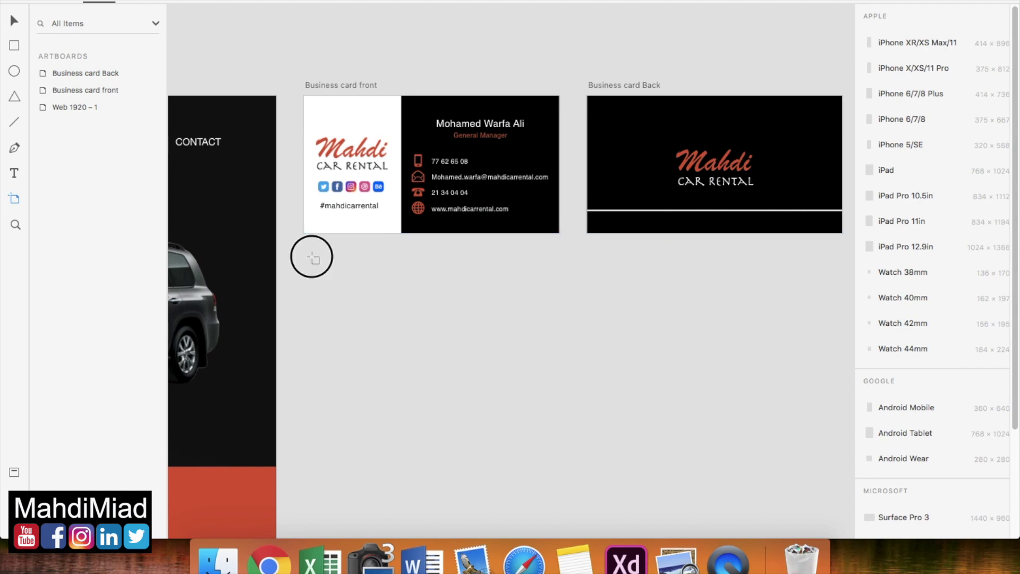
scroll(492, 353, "left", 5)
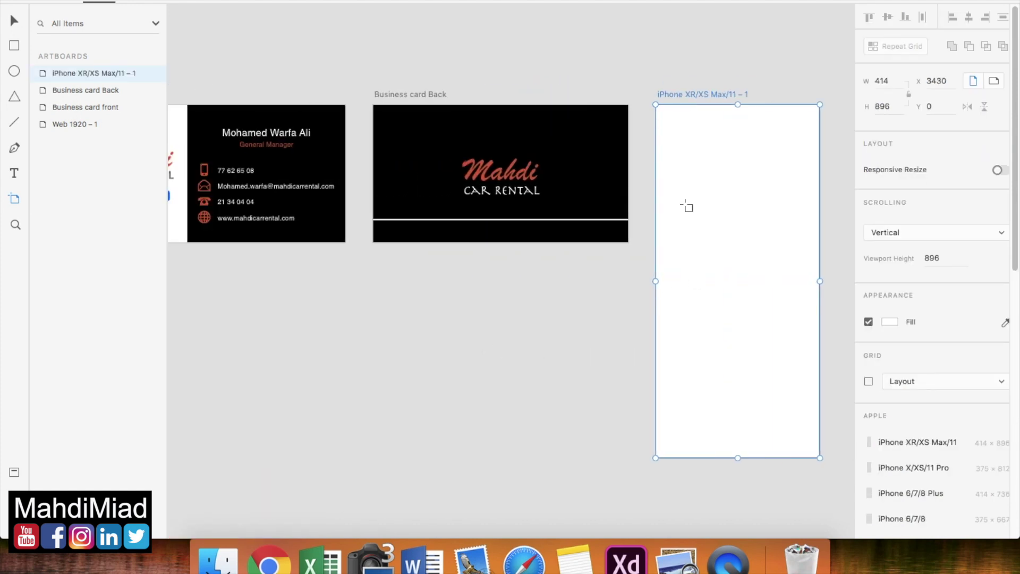
scroll(757, 168, "down", 3)
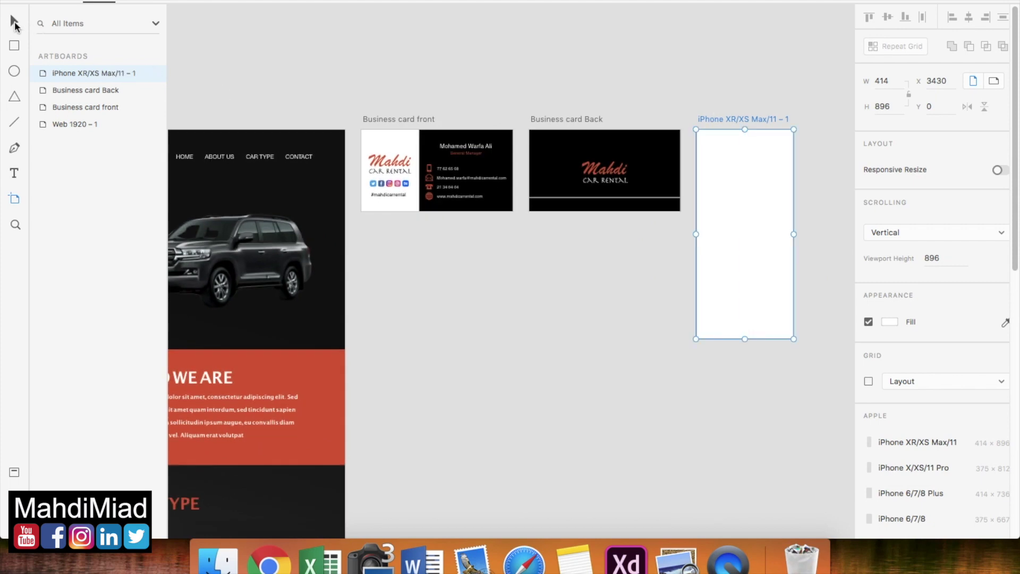
- Move the new artboard below the two business cards and resize it to about 1387 × 599
key("v")
left_click_drag(712, 119, 376, 227)
left_click_drag(459, 442, 685, 373)
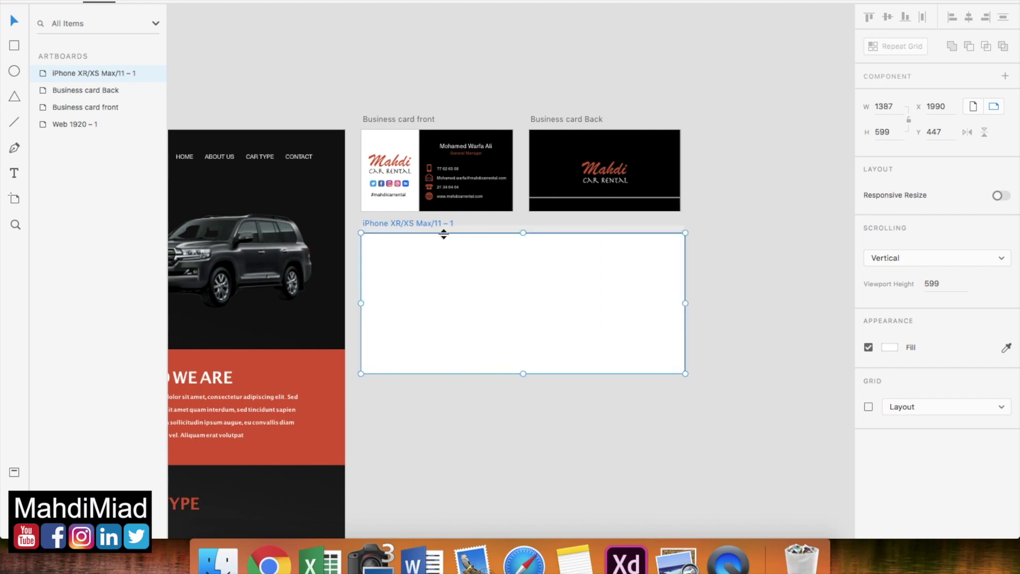
left_click_drag(400, 225, 397, 259)
- Rename the new artboard below the business cards as Envelope
double_click(398, 258)
type("Envelope")
key("Return")
left_click(528, 440)
left_click(536, 342)
scroll(537, 342, "down", 1)
scroll(536, 342, "left", 1)
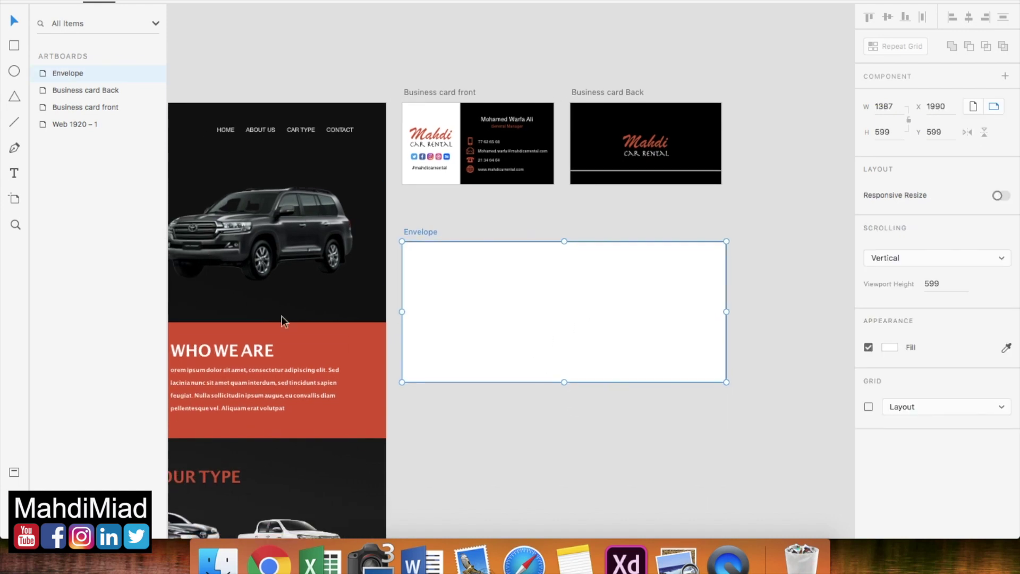
- Switch to Preview and examine the envelope design with its rounded red flap and contact row
left_click(580, 511)
left_click(675, 559)
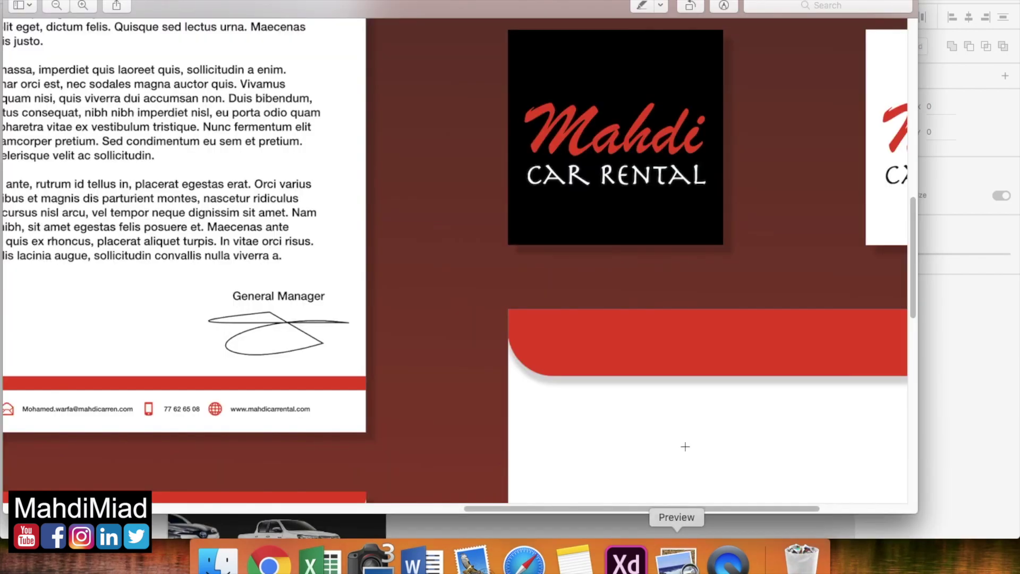
scroll(686, 446, "up", 5)
scroll(623, 452, "right", 2)
scroll(578, 342, "up", 1)
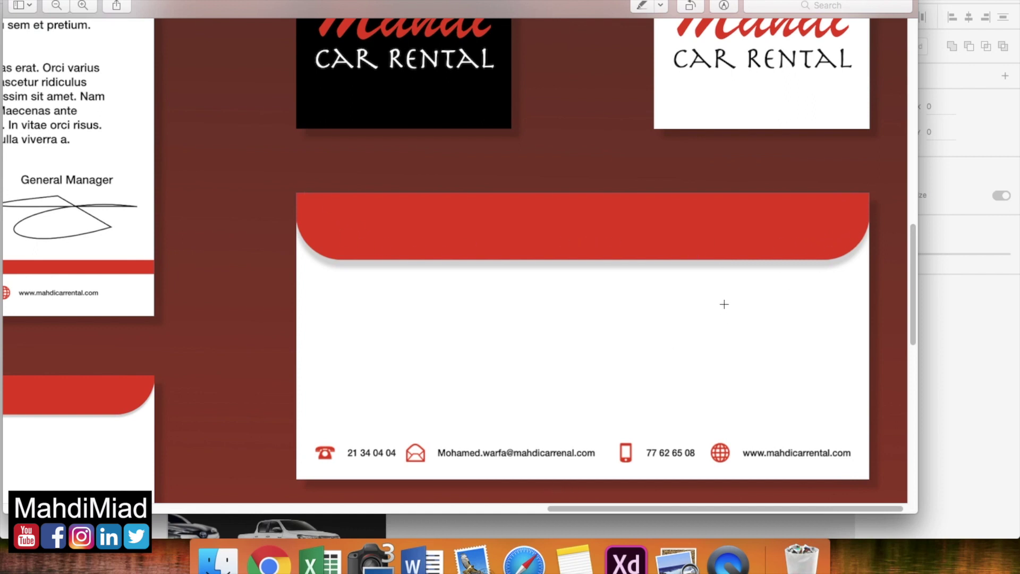
scroll(733, 304, "down", 1)
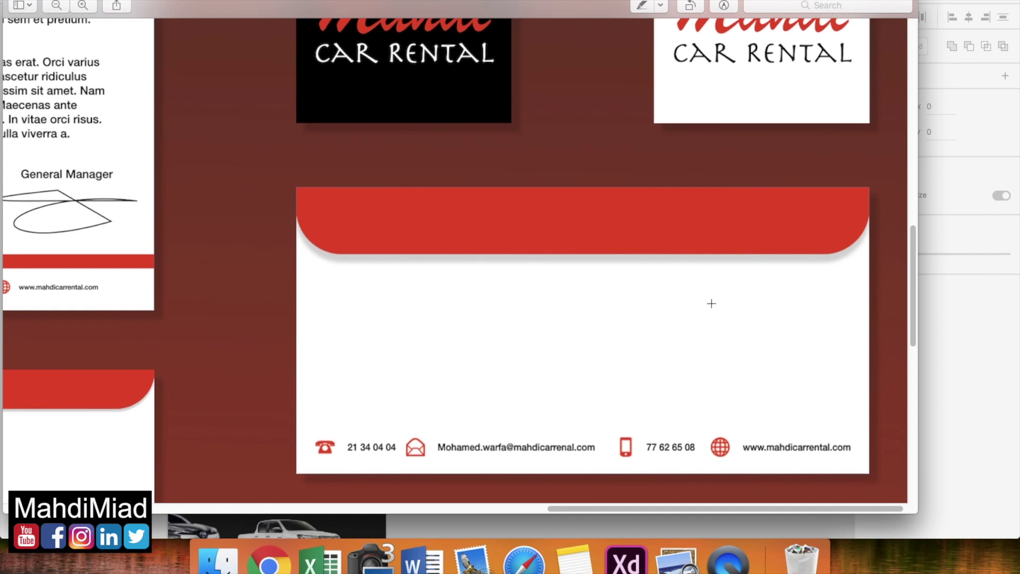
- Switch to Adobe XD and draw a full-width rectangle of about 1387 × 168 along the Envelope artboard's upper edge
left_click(627, 567)
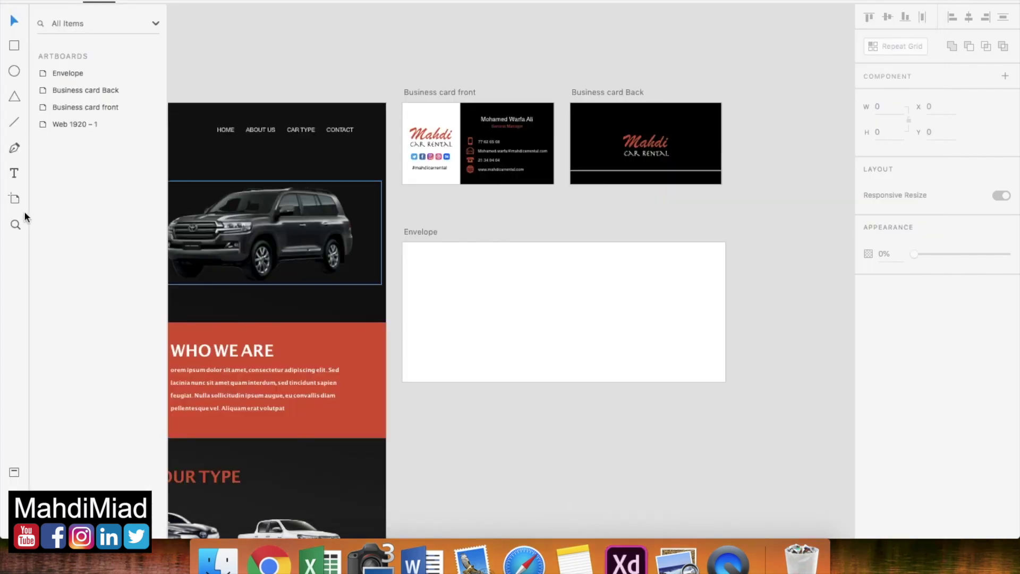
key("r")
scroll(331, 232, "up", 3)
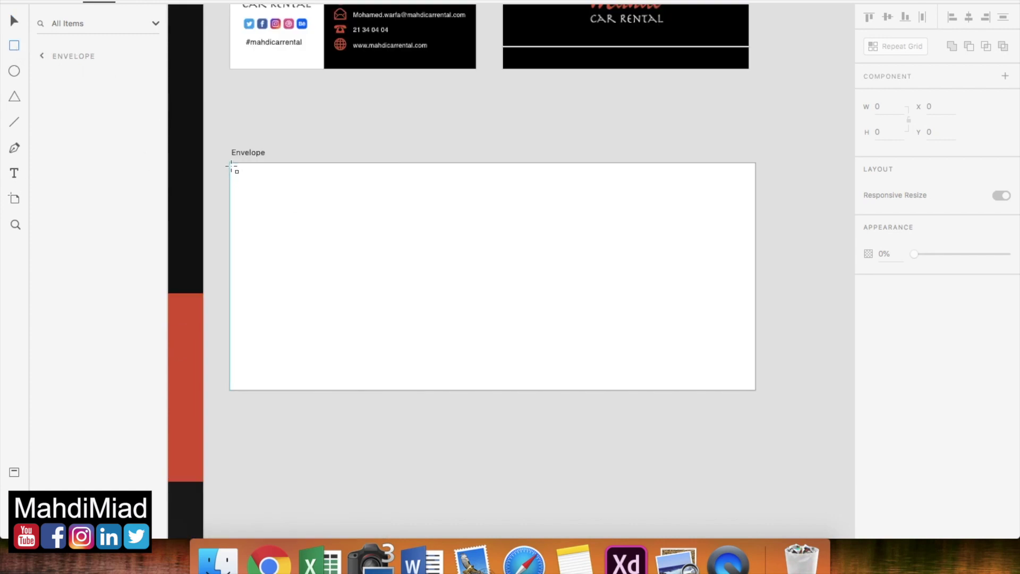
mouse_move(231, 164)
left_mouse_down()
mouse_move(302, 213)
mouse_move(754, 227)
left_mouse_up()
- Remove the flap rectangle's border and fill it with the saved red #E34C26
left_click(868, 403)
left_click(889, 376)
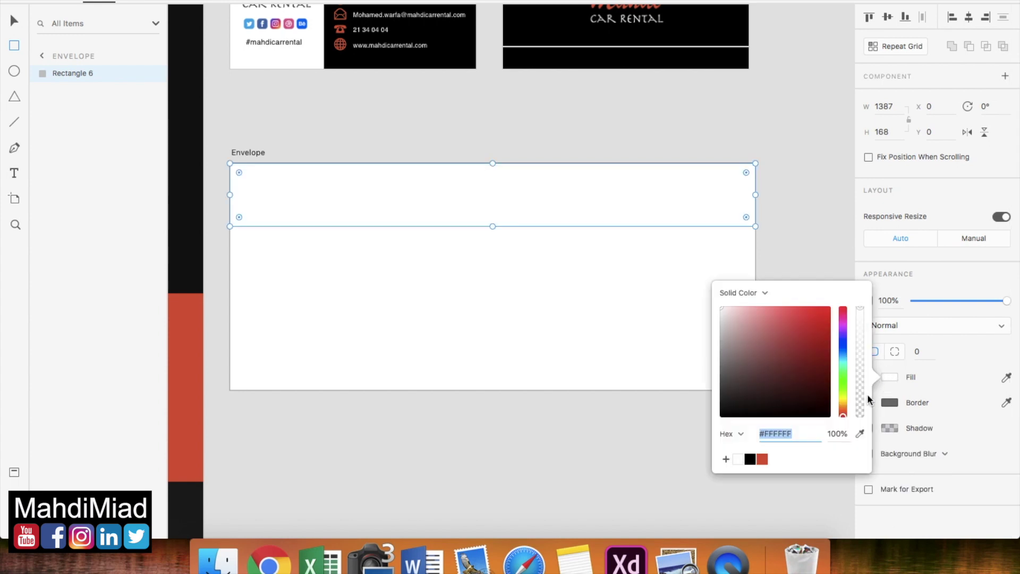
left_click(763, 459)
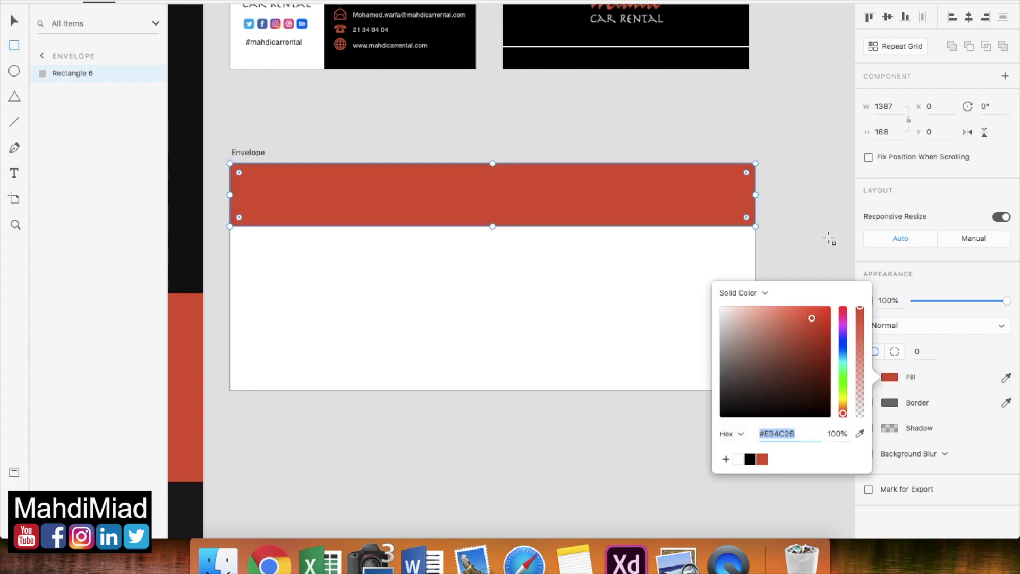
left_click(14, 20)
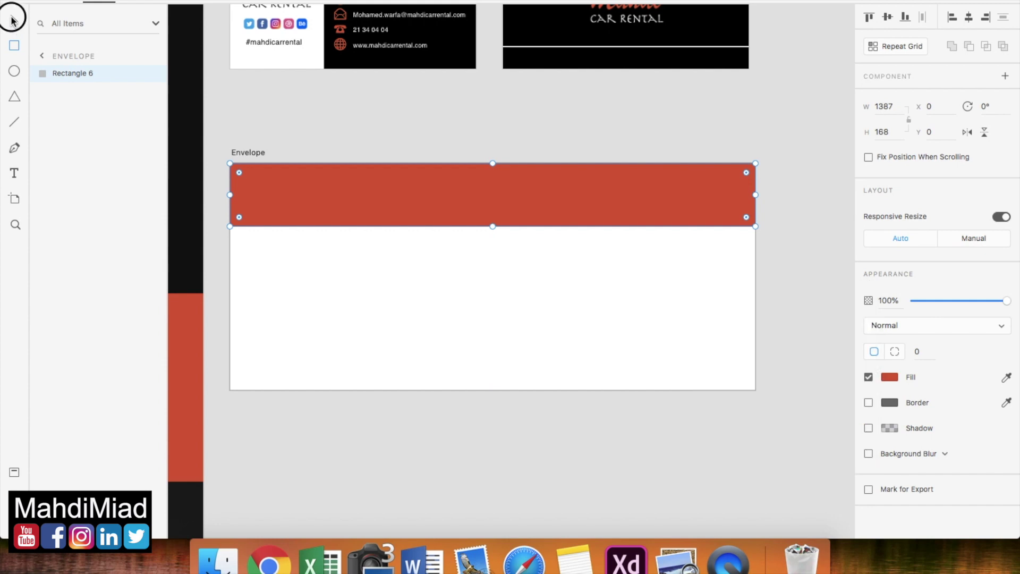
- Switch the flap rectangle to a separate radius for each corner
left_click_drag(240, 217, 206, 246)
left_click(896, 352)
- Try a radius of 100 on the rectangle's top-left and top-right corners in turn, resetting each to 0
left_click(921, 351)
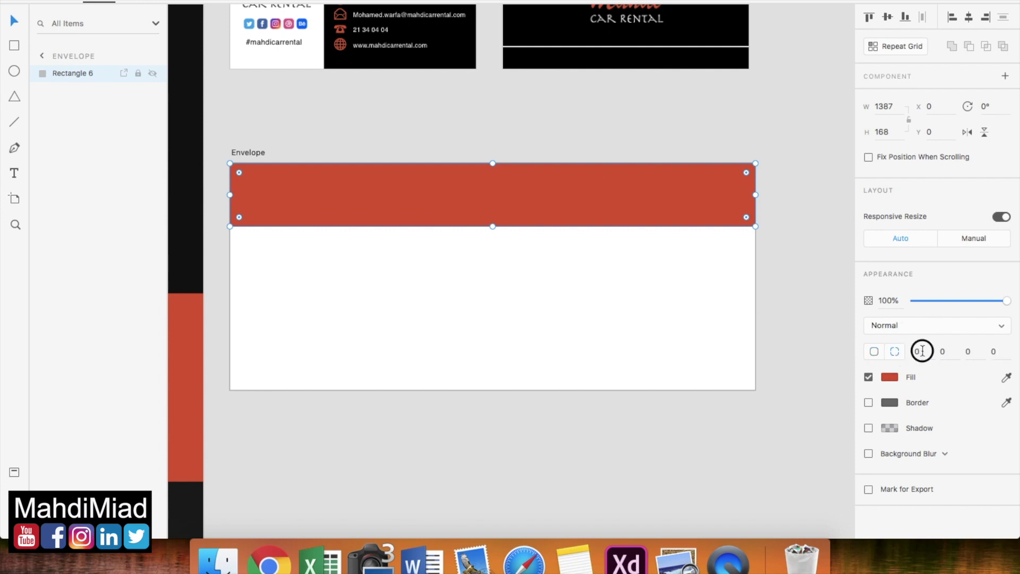
type("100")
key("Return")
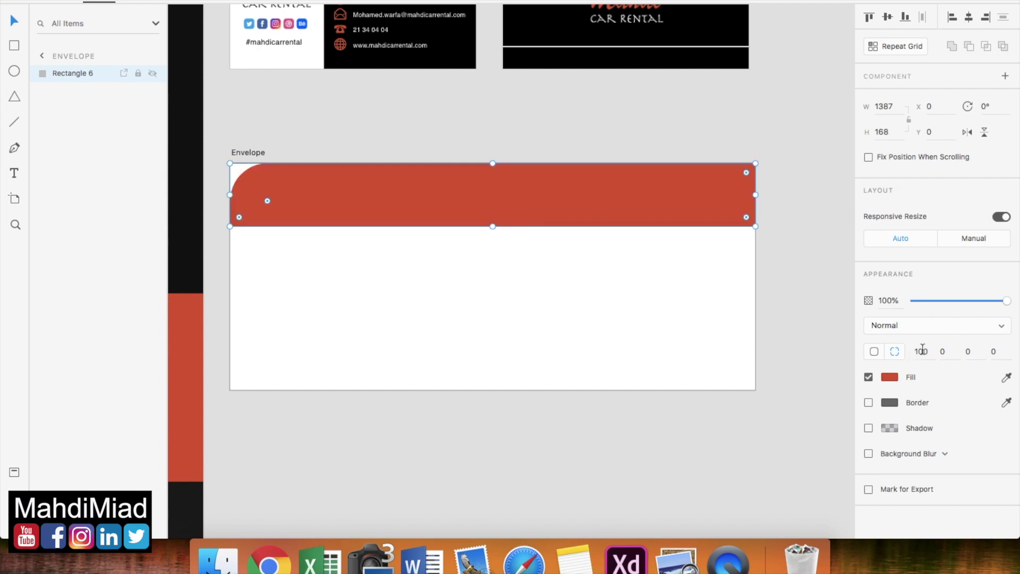
left_click(919, 349)
type("0")
key("Return")
left_click(959, 352)
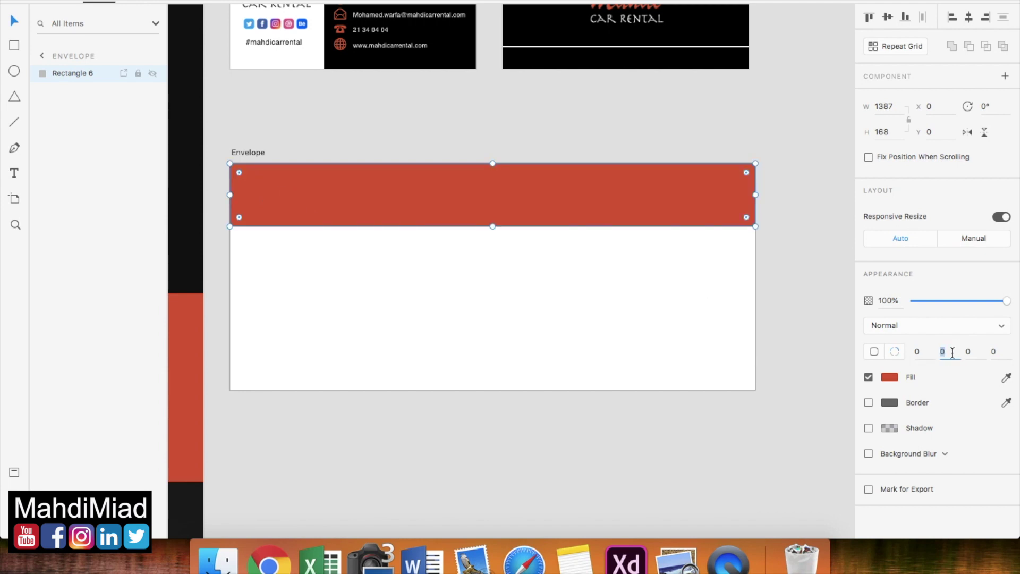
key("Tab")
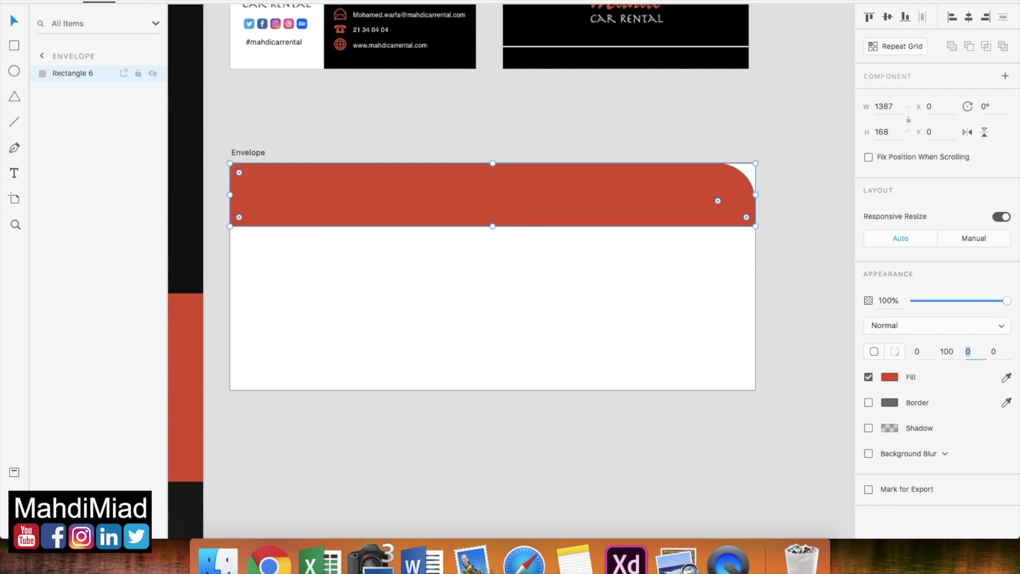
key("shift+Tab")
type("0")
- Round the flap rectangle's bottom-right and bottom-left corners with a radius of 100 each
key("Tab")
type("100")
key("Tab")
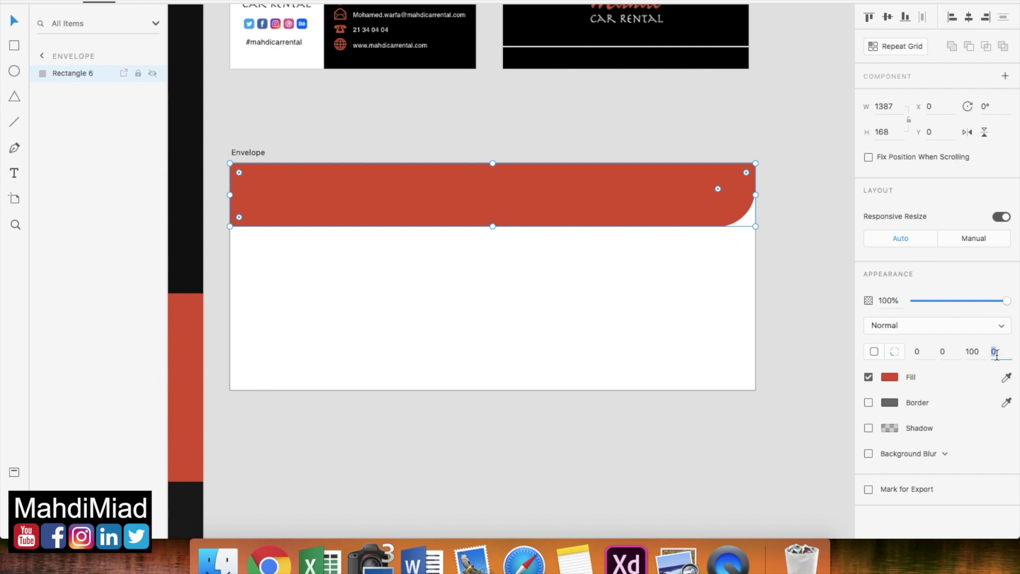
type("100")
key("Return")
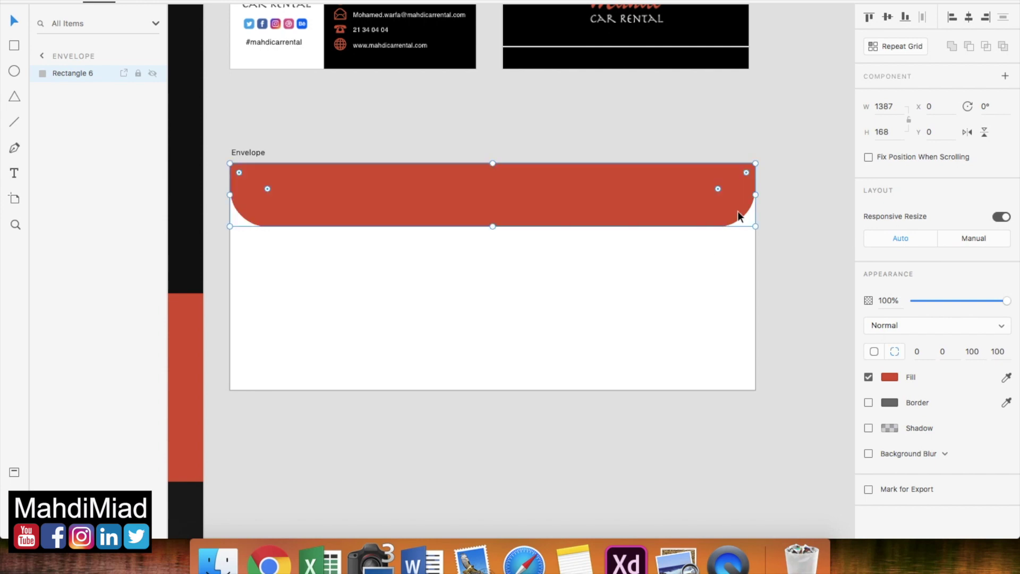
- Set the flap rectangle's bottom-right corner radius to 200
left_click(973, 351)
type("200")
key("Return")
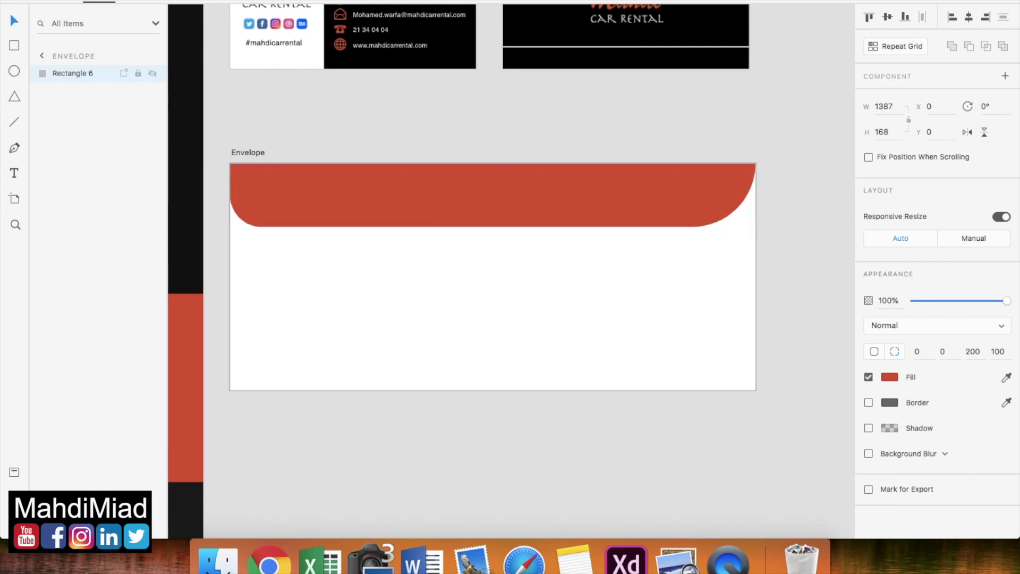
- Set the flap rectangle's bottom-left corner radius to 200 and compare the flap with the reference mockup in Preview
left_click(992, 351)
type("200")
key("Return")
left_click(451, 206)
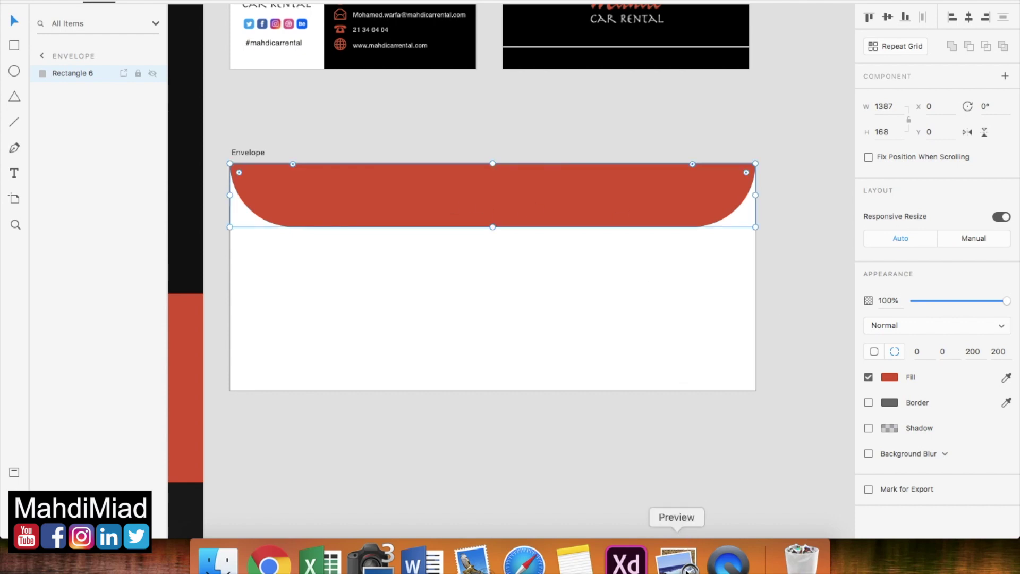
left_click(676, 558)
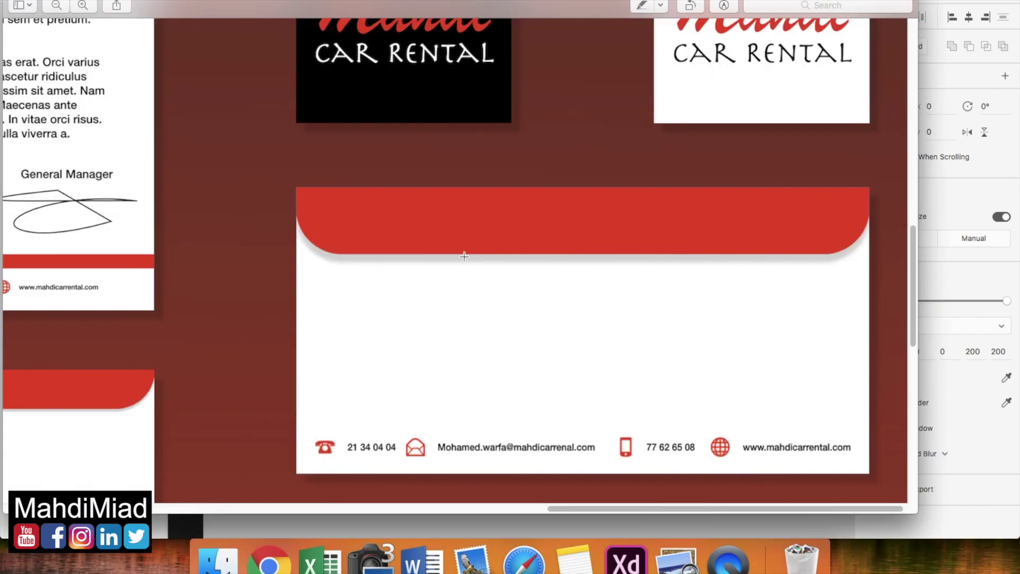
key("super+Tab")
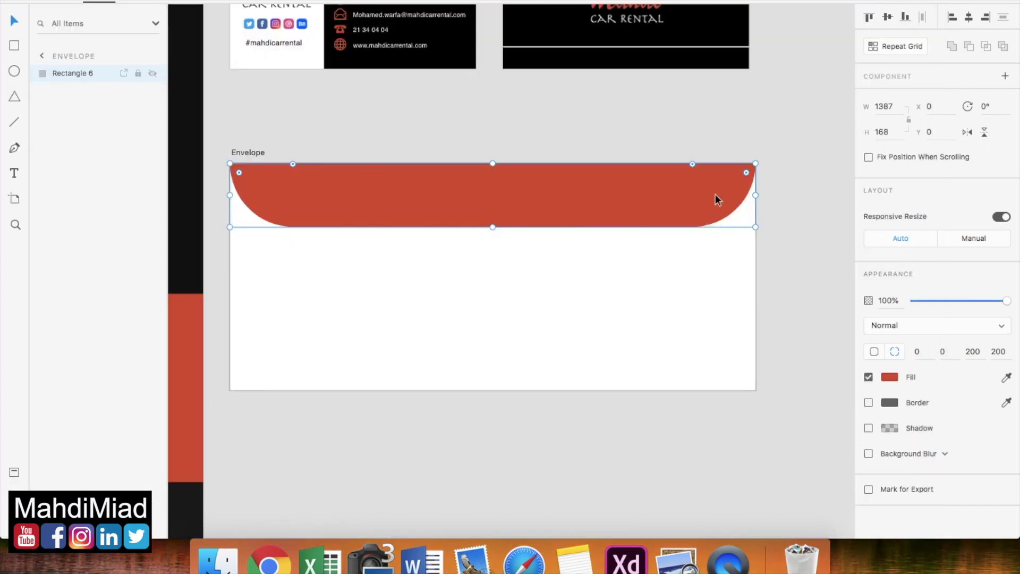
key("super+Tab")
key("super+Tab")
- Set both bottom corner radii of the flap to 150 and compare its shape with the reference mockup in Preview
left_click(972, 351)
type("150")
key("Return")
left_click(1001, 351)
type("150")
key("Return")
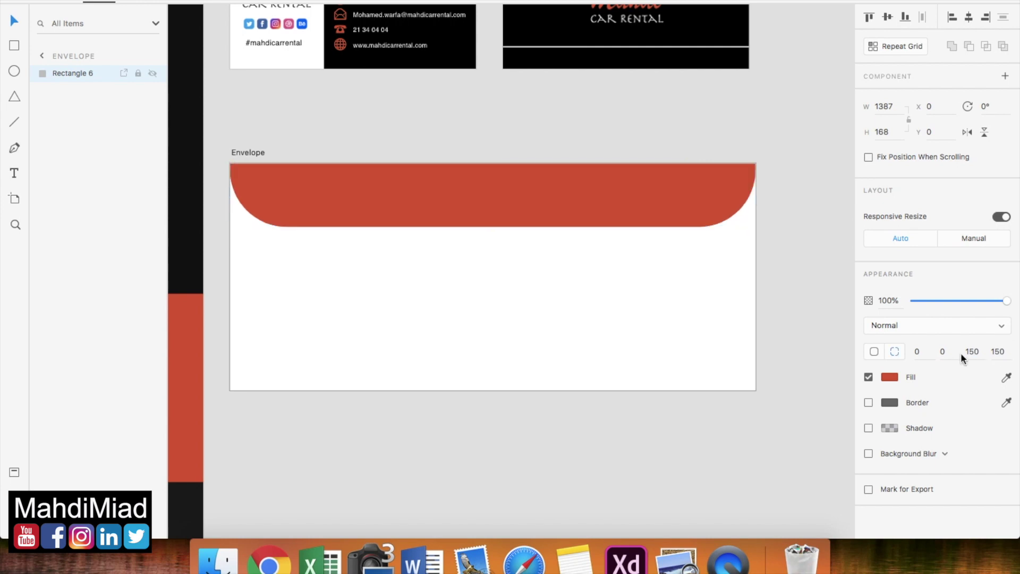
left_click(723, 428)
key("super+Tab")
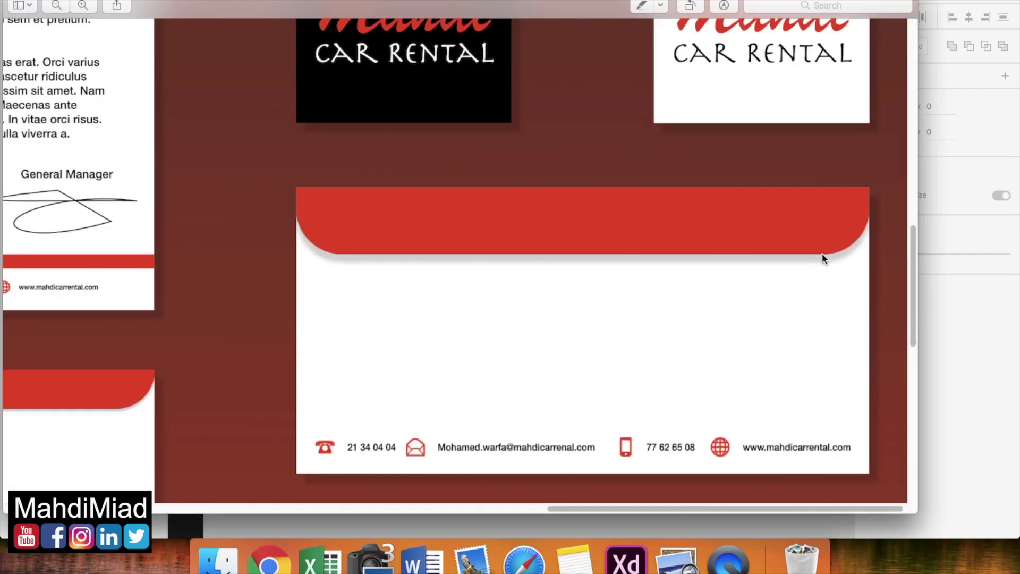
key("super+Tab")
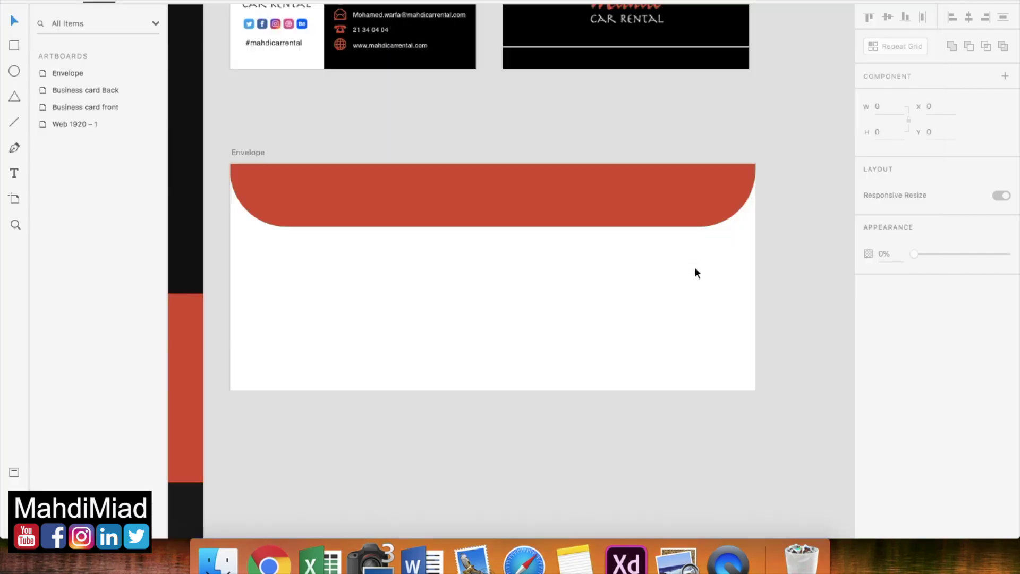
- Add a shadow to the flap rectangle with X and Y offsets of 20 each
left_click(521, 197)
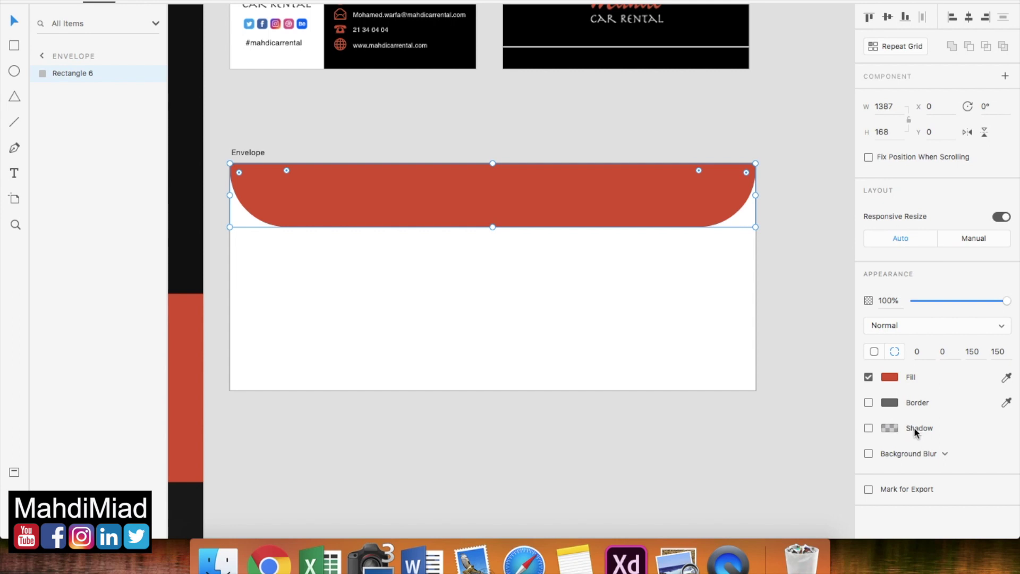
left_click(869, 428)
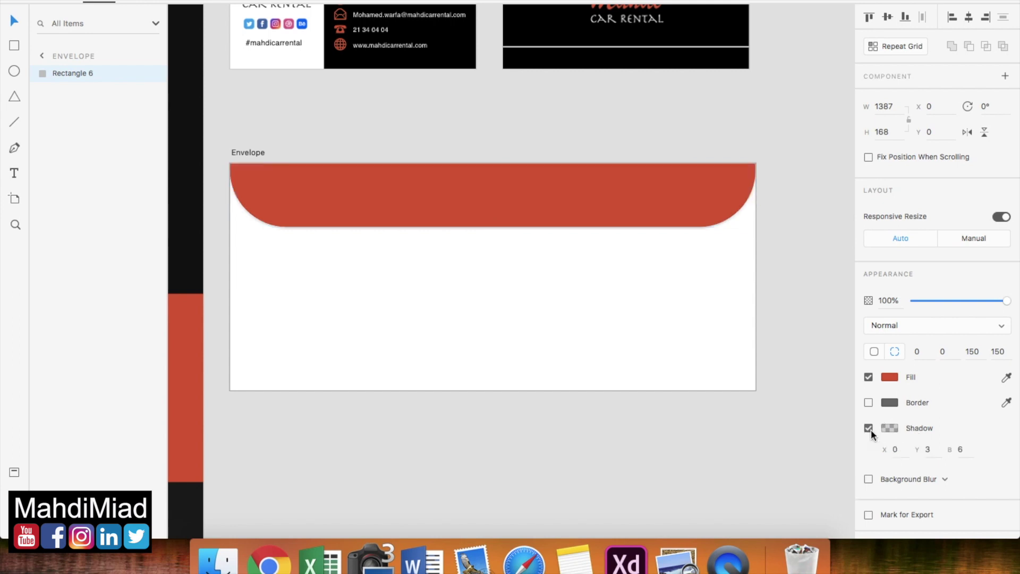
left_click(891, 451)
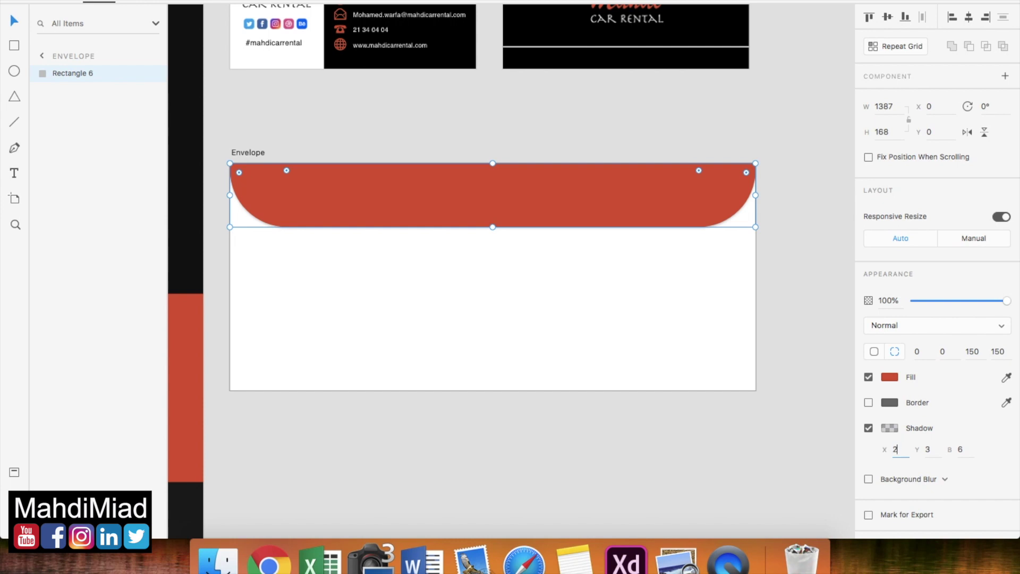
key("Return")
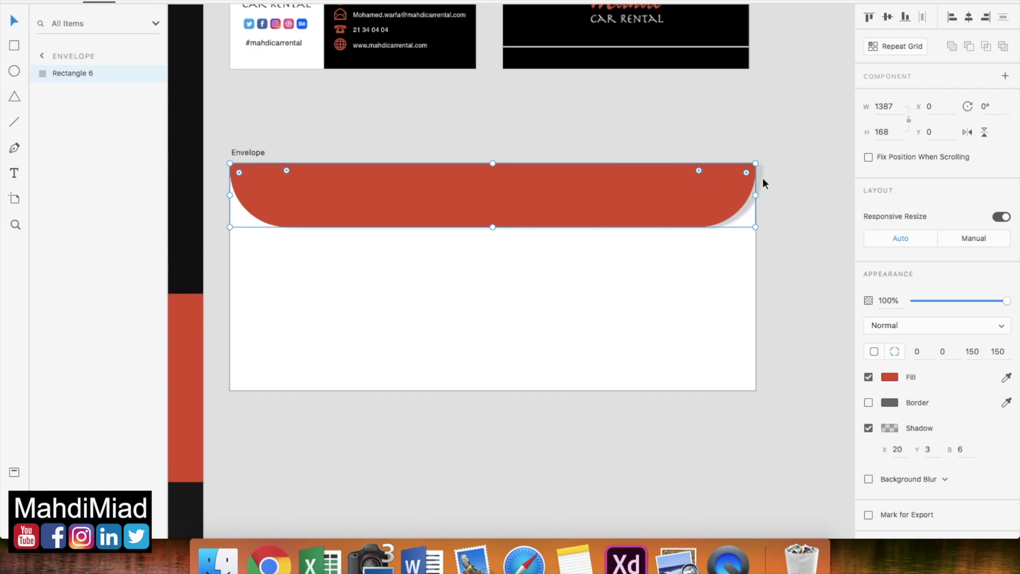
left_click(932, 449)
key("Return")
- Try blur values of 10, 0 and 99 in turn on the flap's shadow
left_click(960, 449)
key("Return")
left_click(962, 450)
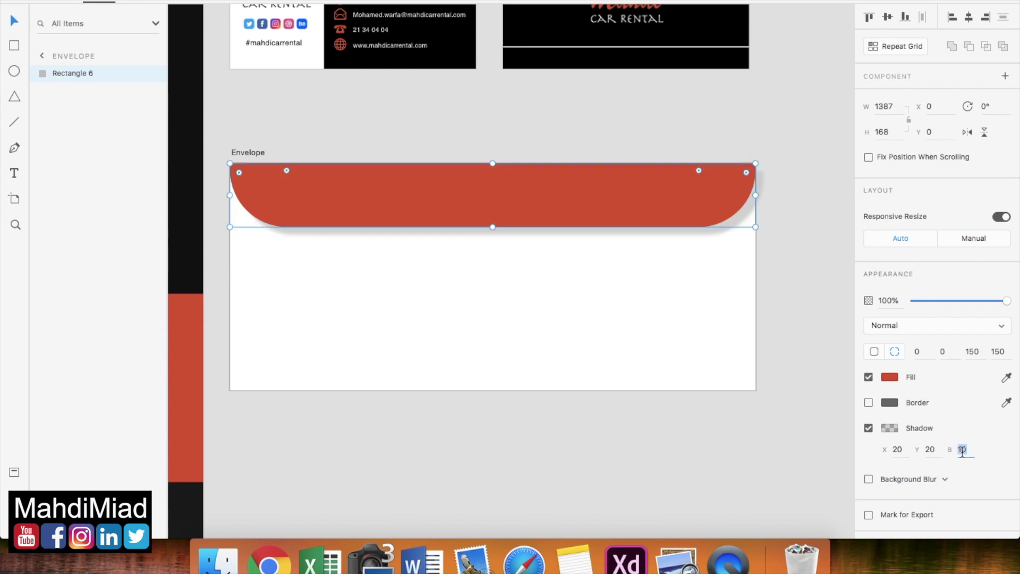
type("0")
key("Return")
left_click(962, 451)
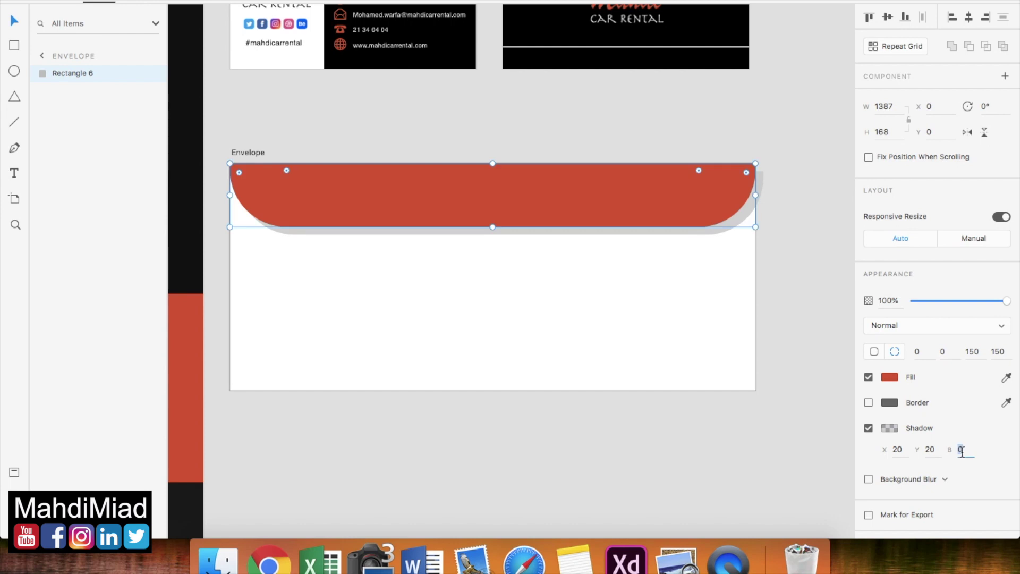
key("Return")
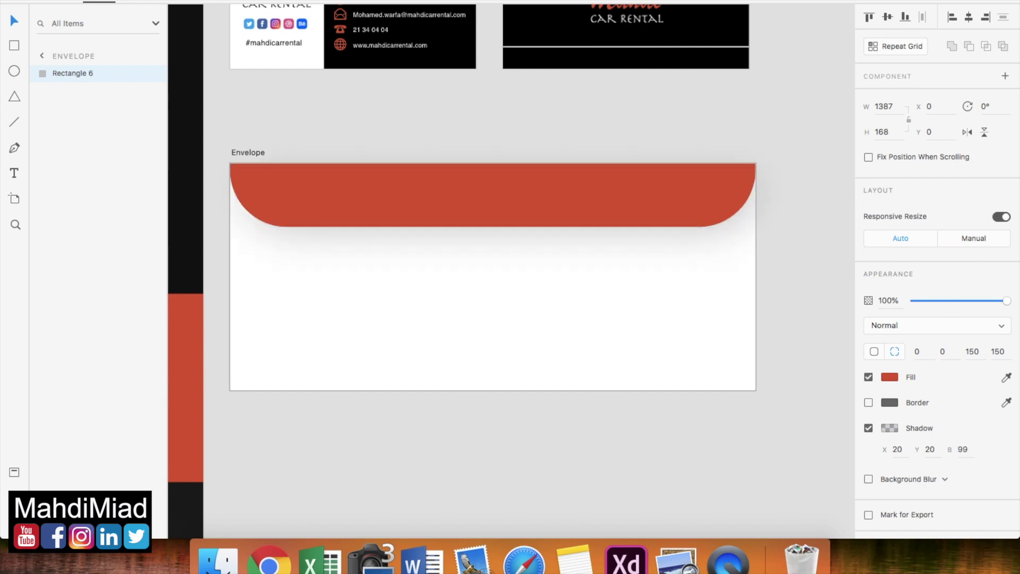
- Try 40 and 30 for the flap's shadow blur, and settle on 20
left_click(962, 450)
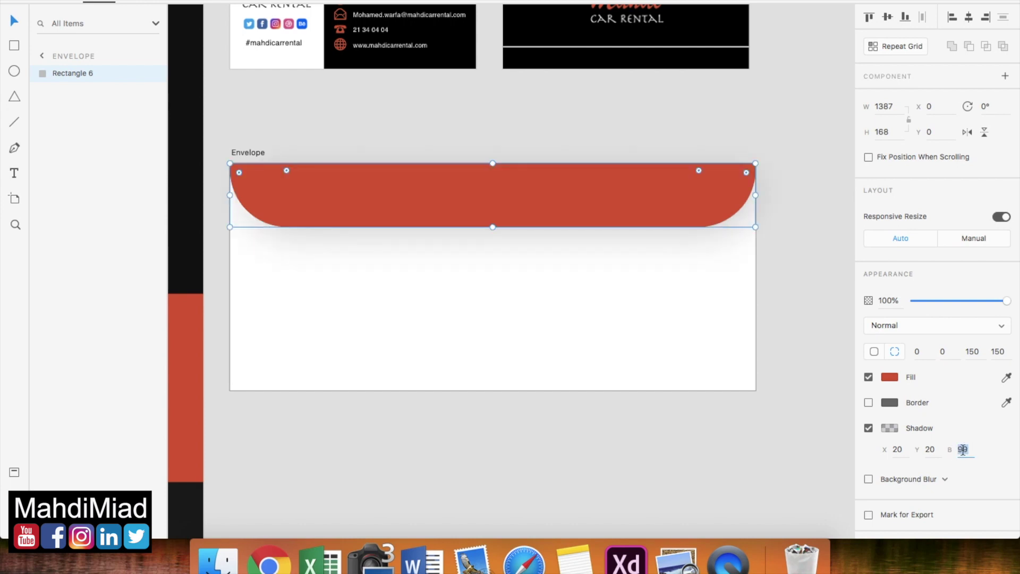
type("40")
key("Return")
left_click(961, 449)
type("30")
key("Return")
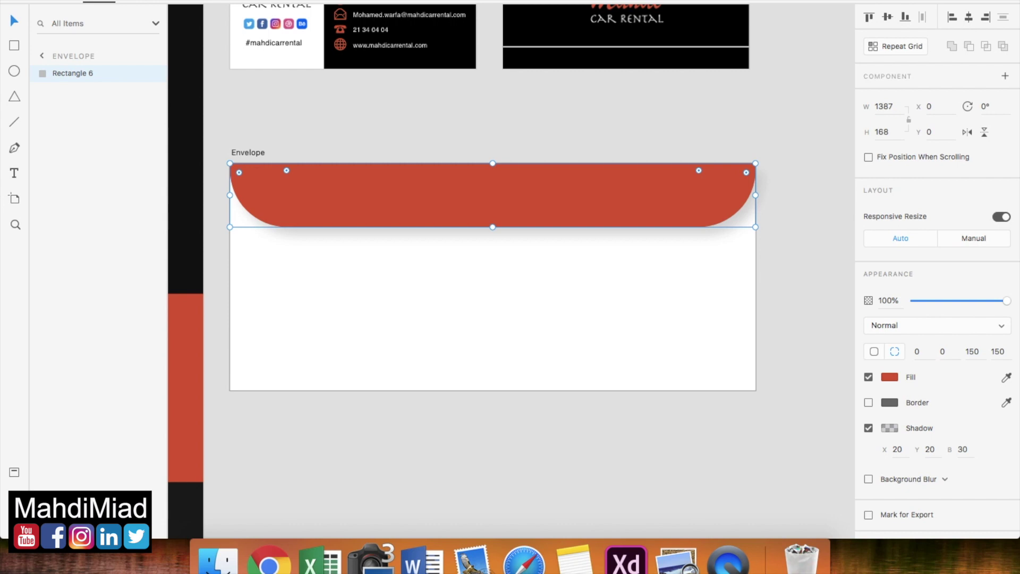
key("Return")
left_click(587, 297)
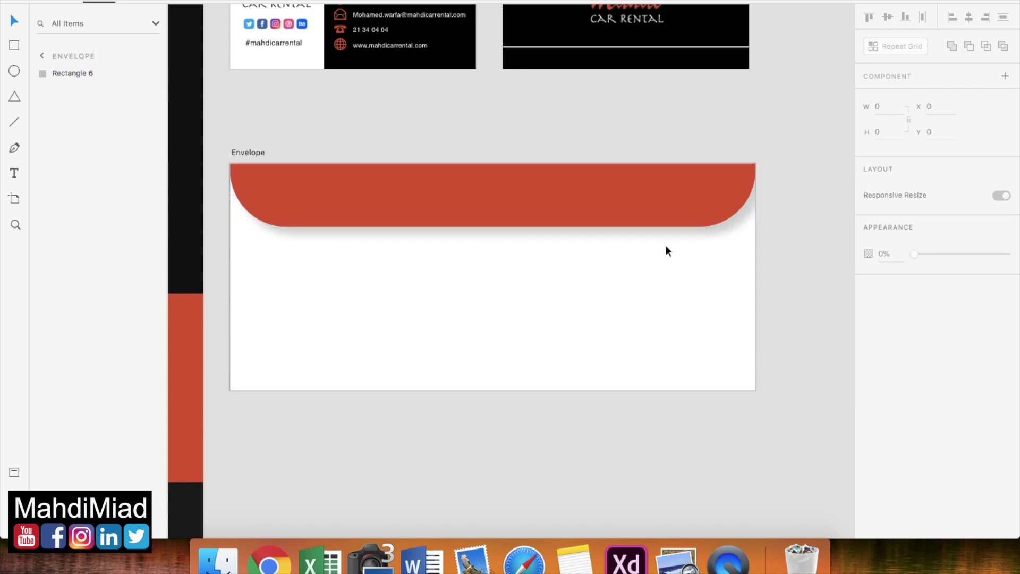
- Try a background blur on the flap rectangle and turn it off again
left_click(673, 213)
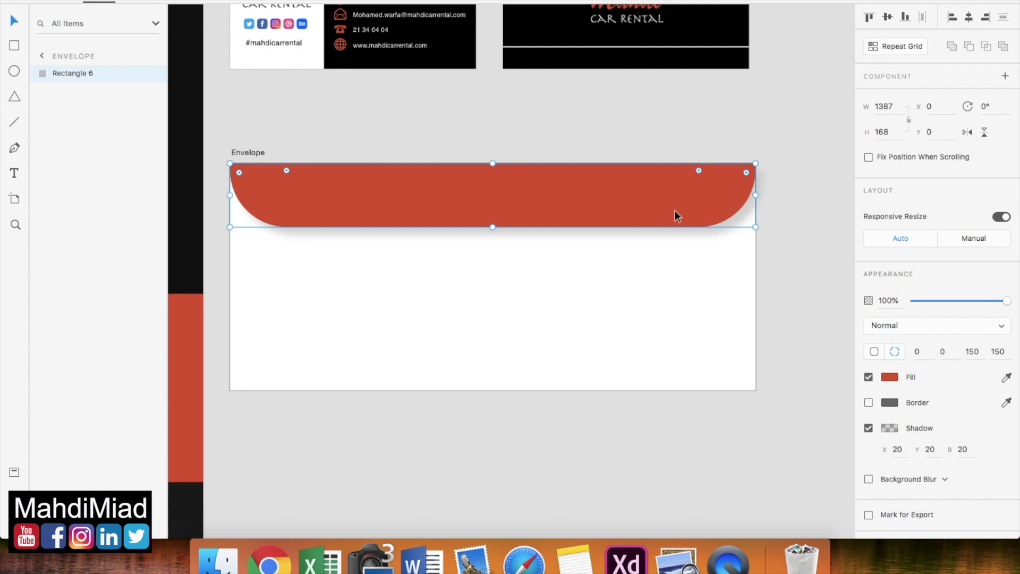
left_click(890, 430)
left_click(890, 433)
left_click(869, 479)
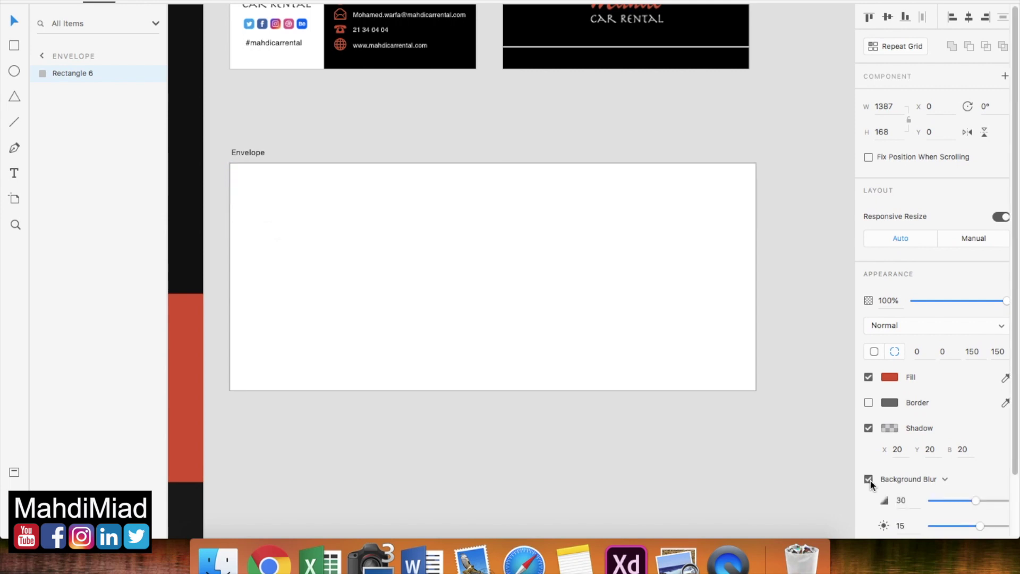
left_click(869, 480)
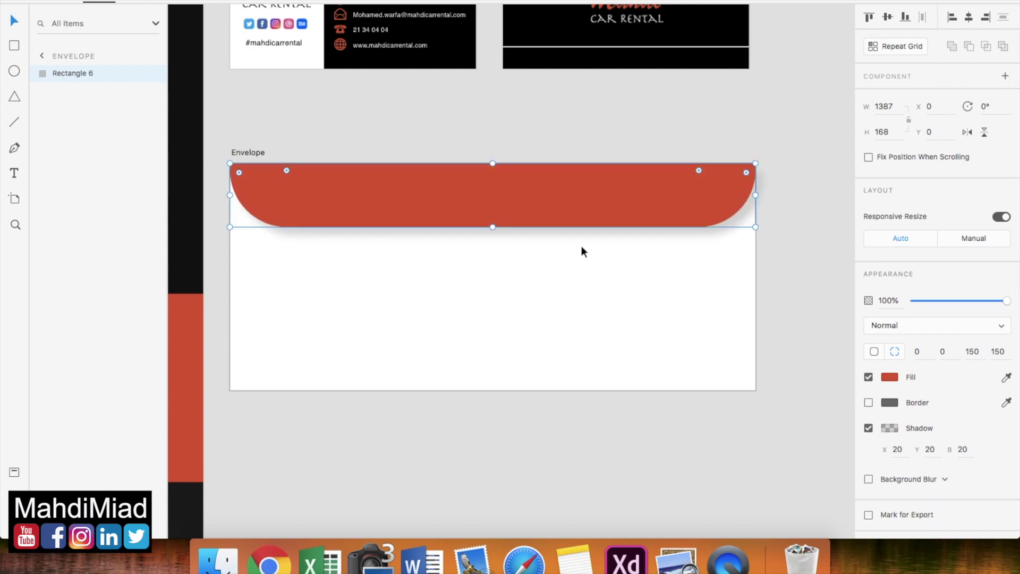
- Compare the flap's shadow and the envelope layout with the reference mockup in Preview
key("super+Tab")
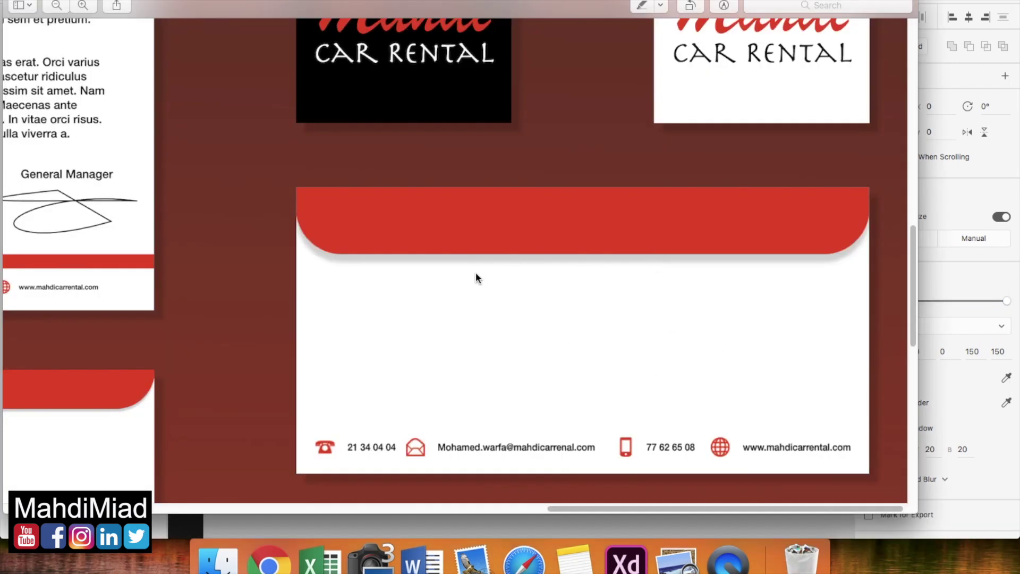
key("super+Tab")
left_click(708, 366)
left_click(615, 216)
left_click(664, 313)
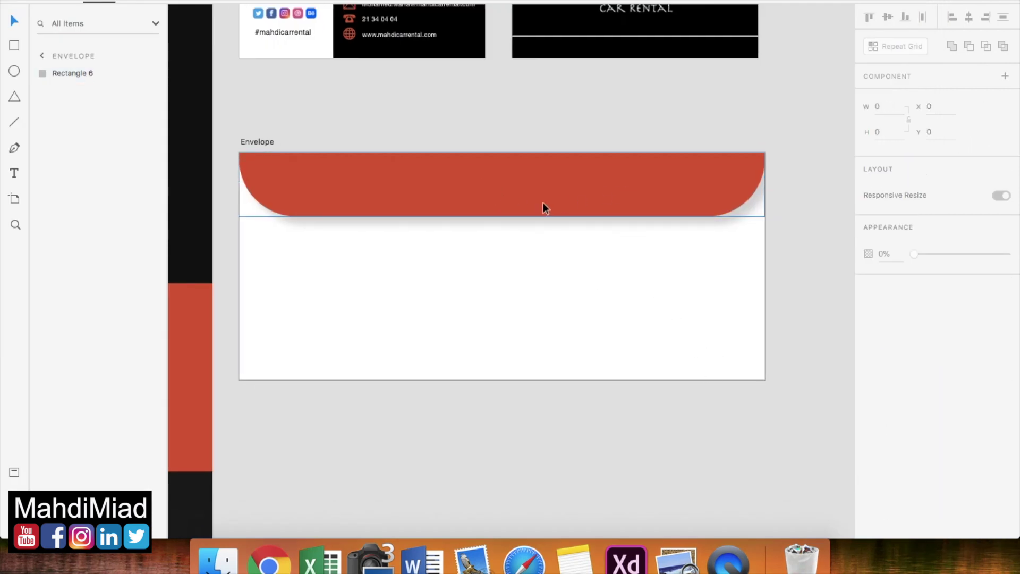
scroll(629, 326, "up", 4)
key("super+Tab")
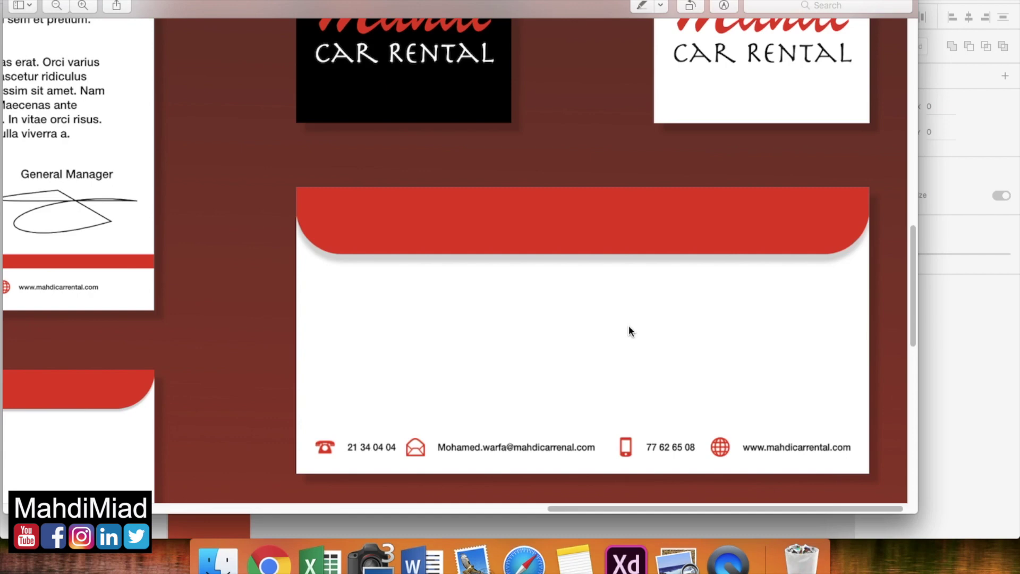
key("super+Tab")
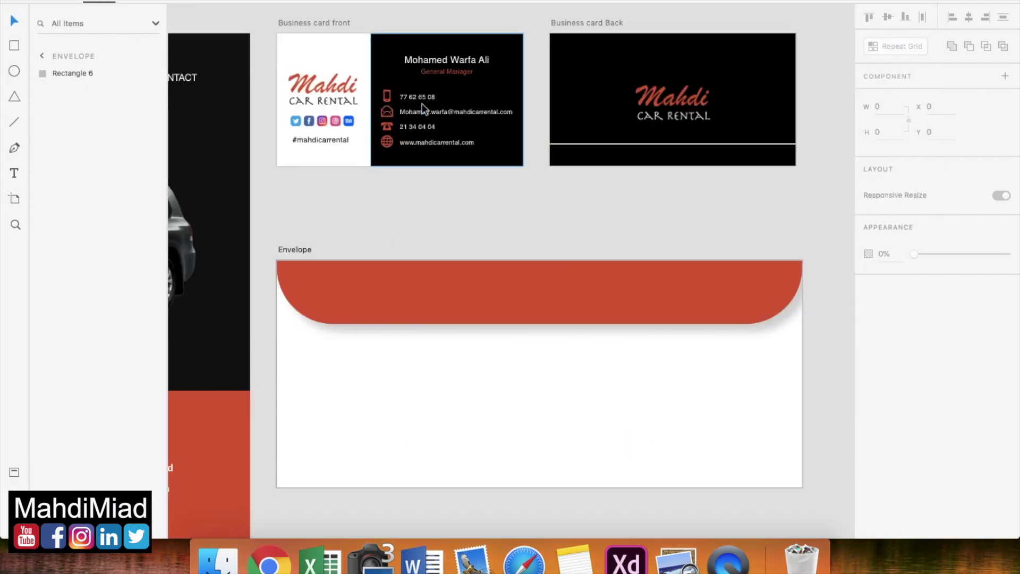
- Try to group the contact details on the business card front and paste them onto the Envelope artboard
left_click(409, 97)
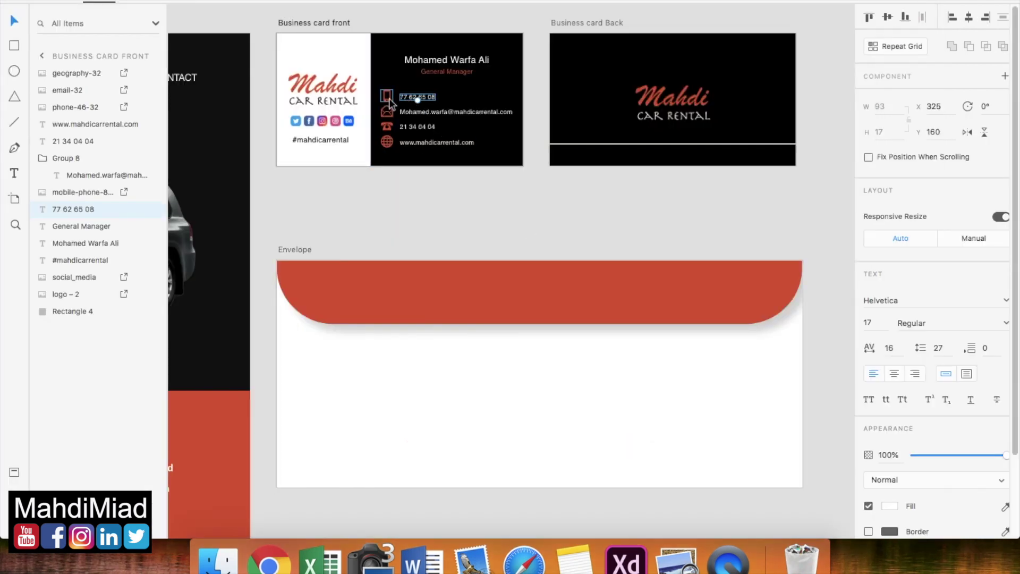
left_click_drag(482, 188, 376, 85)
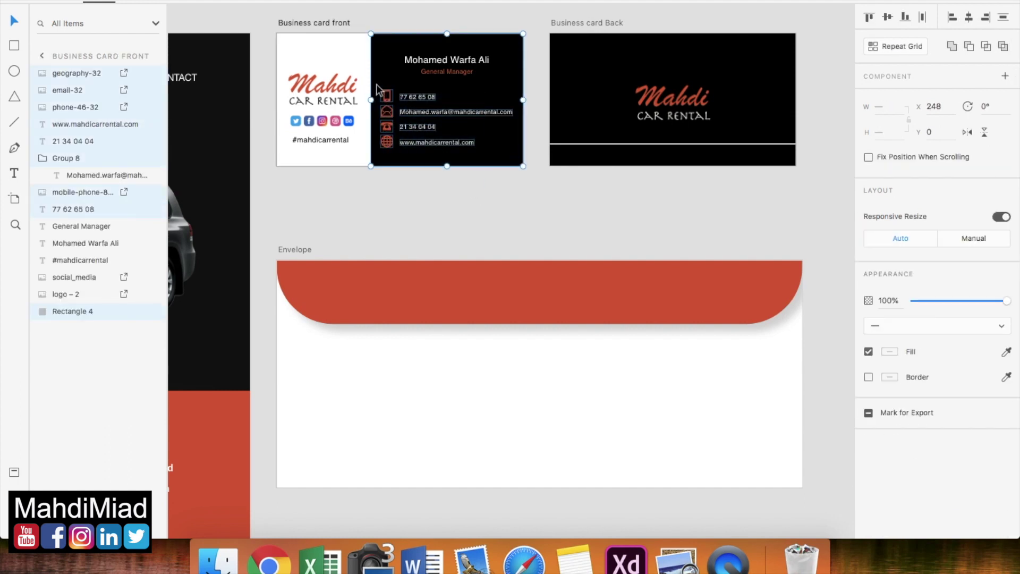
left_click(395, 52, "shift")
right_click(410, 125)
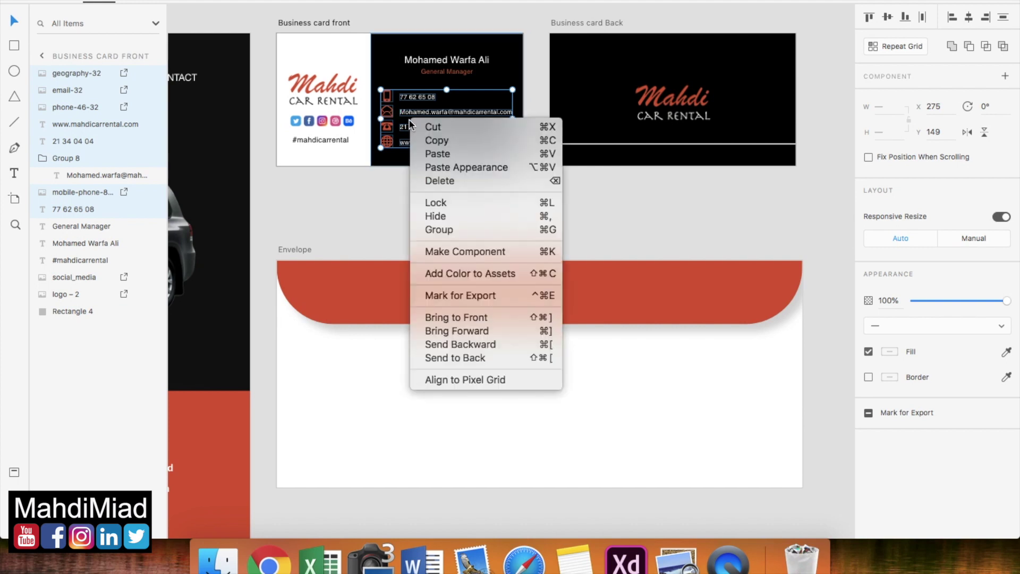
left_click(453, 229)
key("super+c")
left_click(475, 396)
key("super+v")
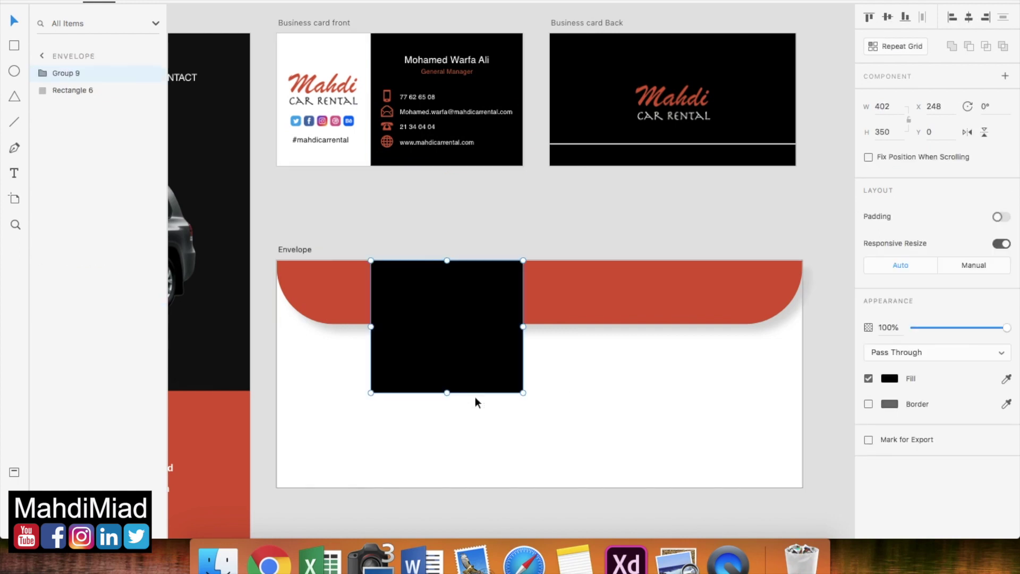
key("super+z")
key("super+z")
left_click(478, 212)
left_click_drag(488, 187, 413, 148)
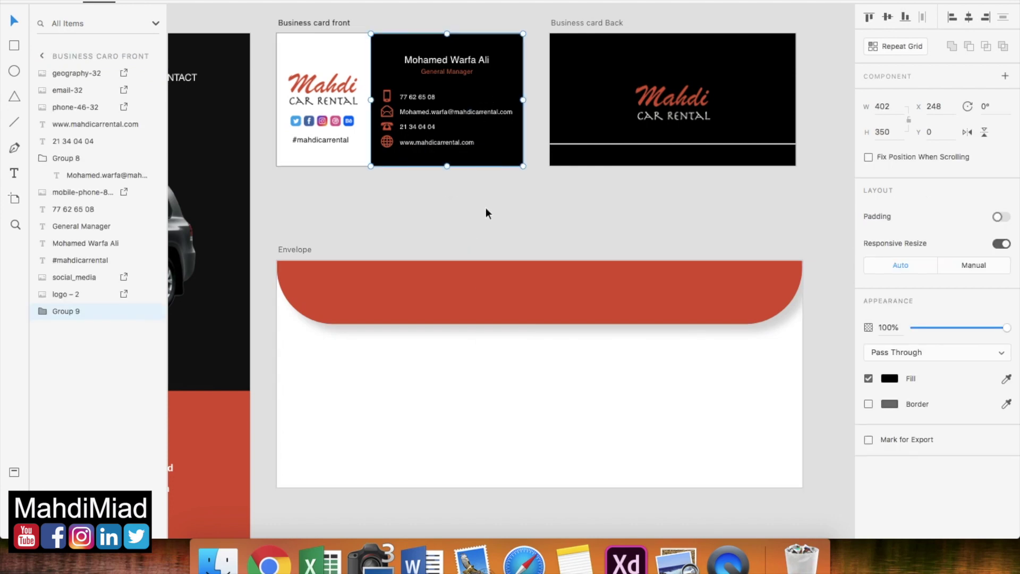
left_click(510, 217)
scroll(497, 167, "up", 3)
scroll(497, 167, "left", 2)
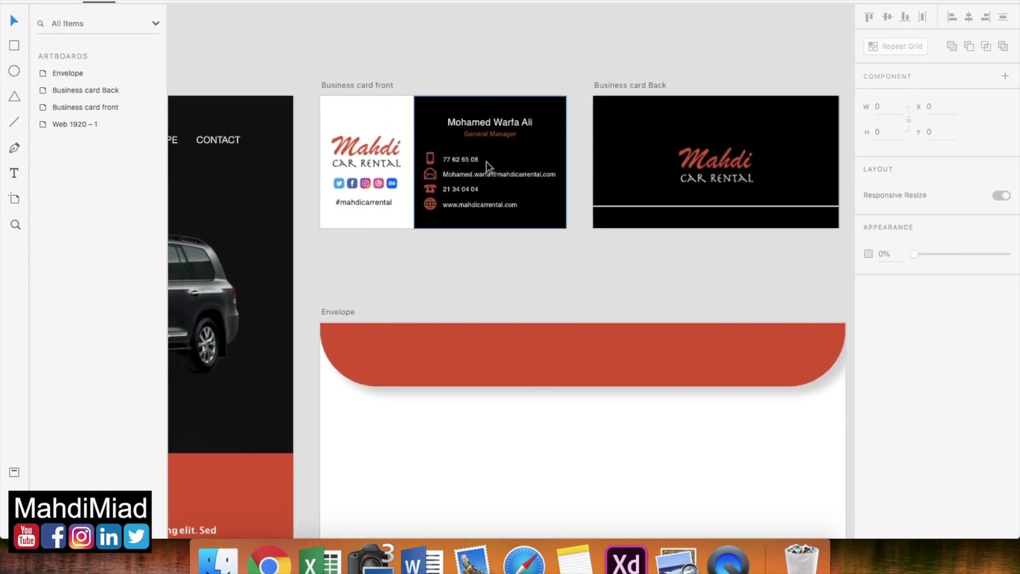
left_click_drag(523, 249, 423, 141)
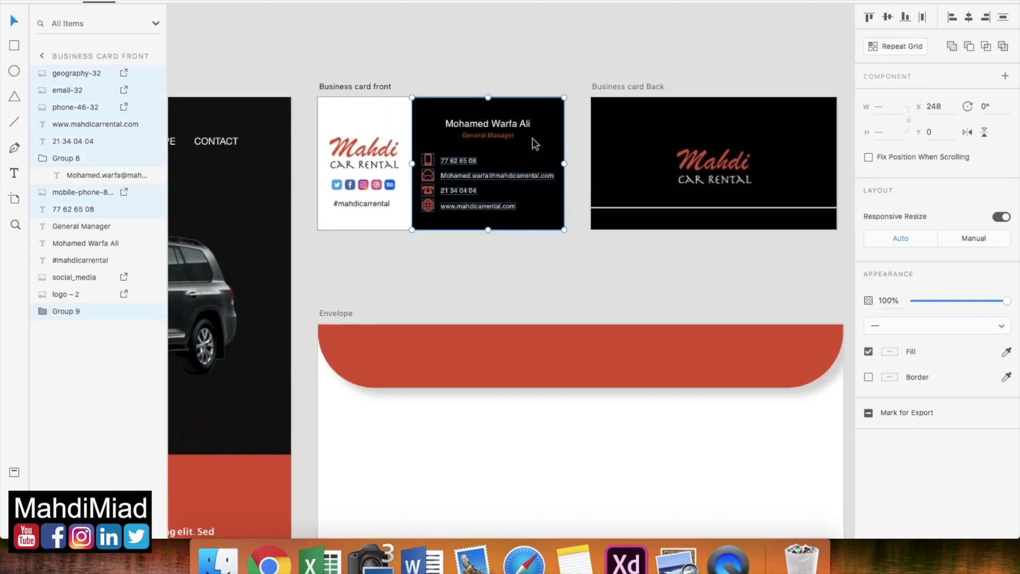
left_click(533, 262)
- Lock the black background group on the business card front
left_click(547, 146)
right_click(551, 136)
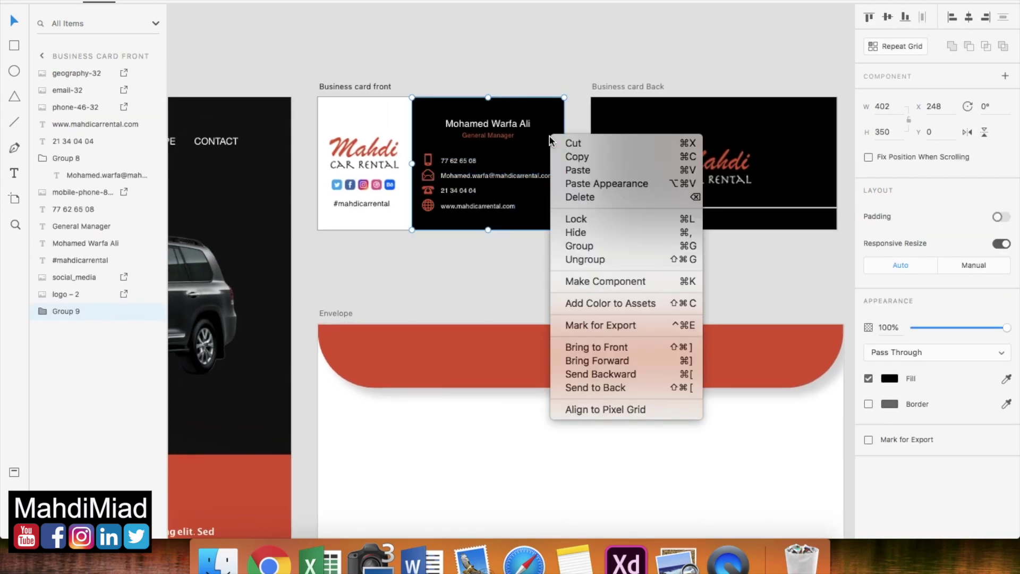
left_click(559, 219)
left_click(538, 282)
- Group the four contact lines with their icons on the business card front, keeping the group in its original position
left_click_drag(538, 282, 428, 159)
right_click(451, 163)
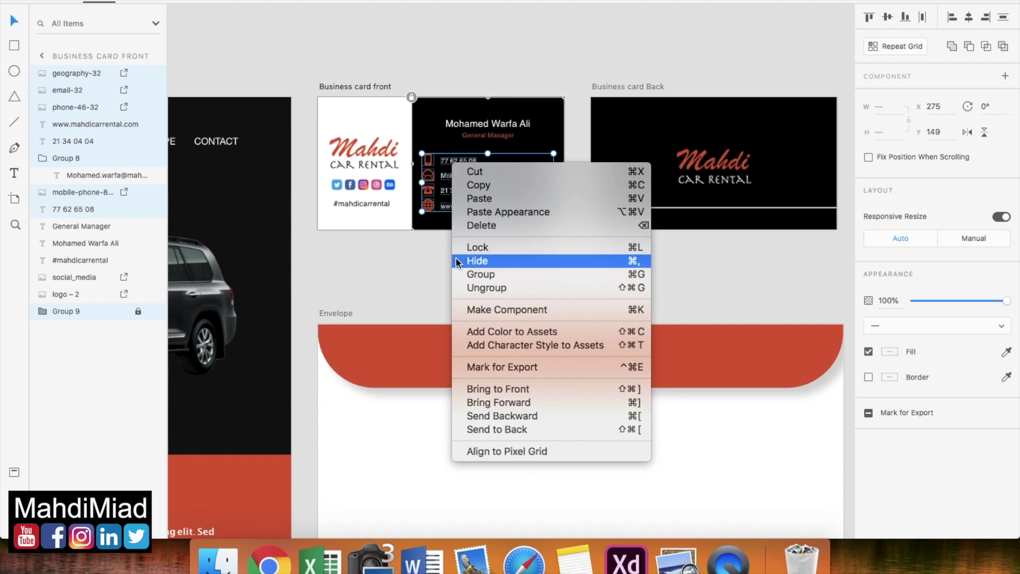
left_click(478, 275)
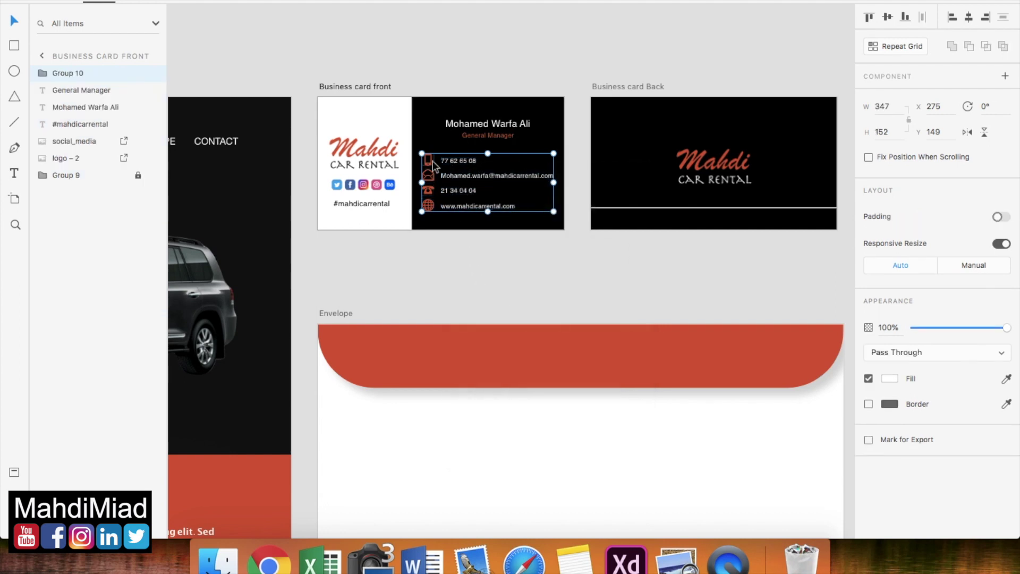
left_click_drag(433, 165, 435, 220)
key("super+z")
- Copy the contact details group from the business card front onto the Envelope artboard and move it over the red flap
right_click(449, 178)
left_click(476, 198)
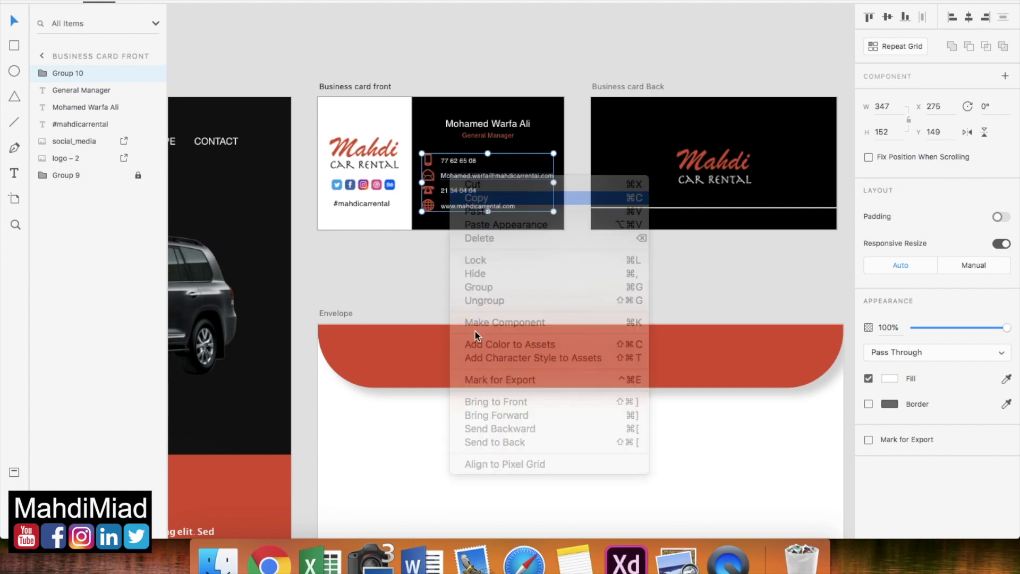
left_click(459, 416)
right_click(458, 416)
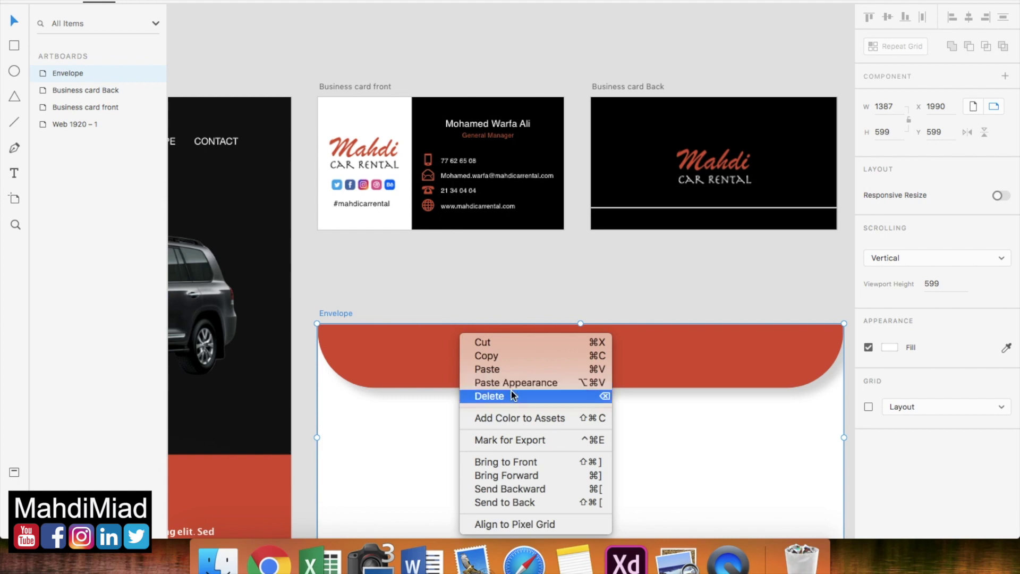
left_click(512, 369)
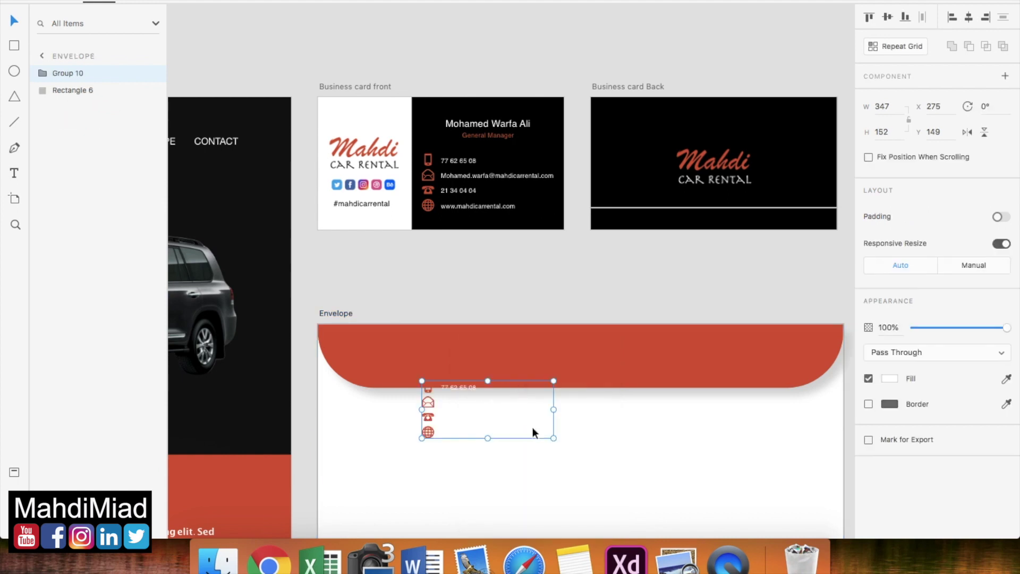
scroll(532, 429, "down", 3)
left_click_drag(496, 311, 505, 256)
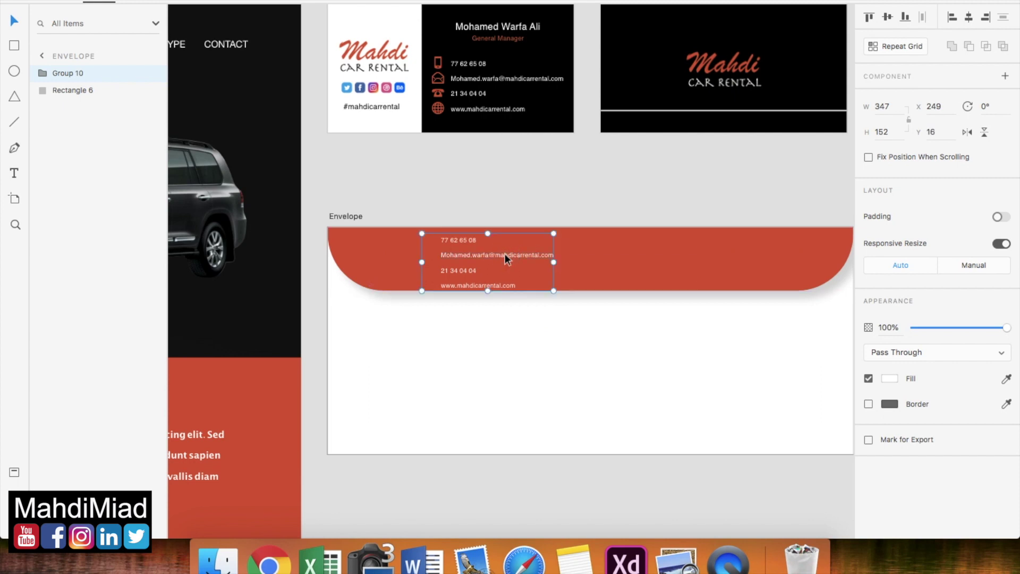
- Set the text fill of the mobile number and e-mail lines on the envelope to black
double_click(465, 241)
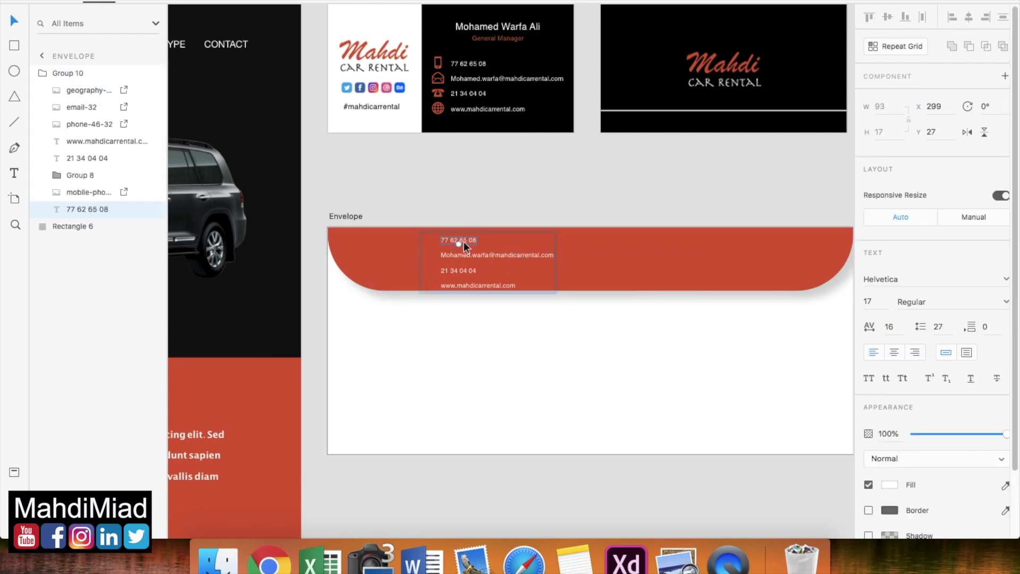
left_click(889, 484)
left_click(751, 514)
left_click(504, 255)
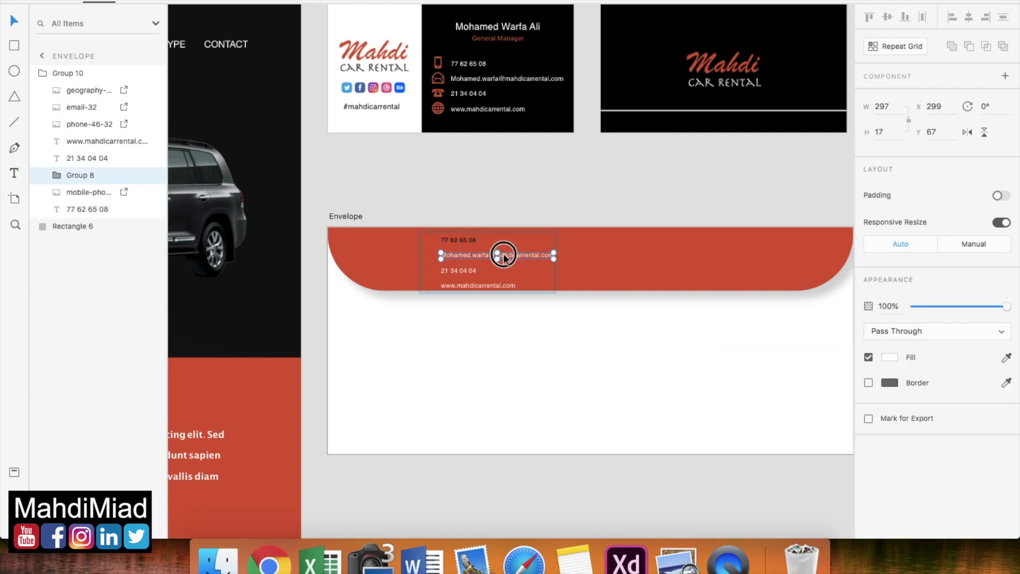
left_click(502, 255)
left_click(891, 484)
left_click(749, 514)
- Set the text fill of the landline number and website lines on the envelope to black
left_click(458, 271)
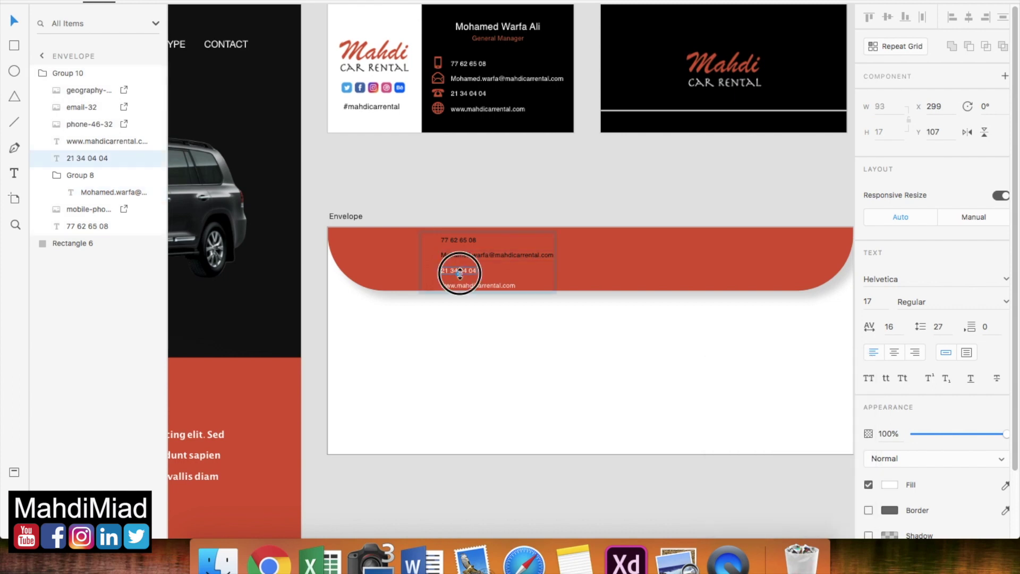
left_click(895, 485)
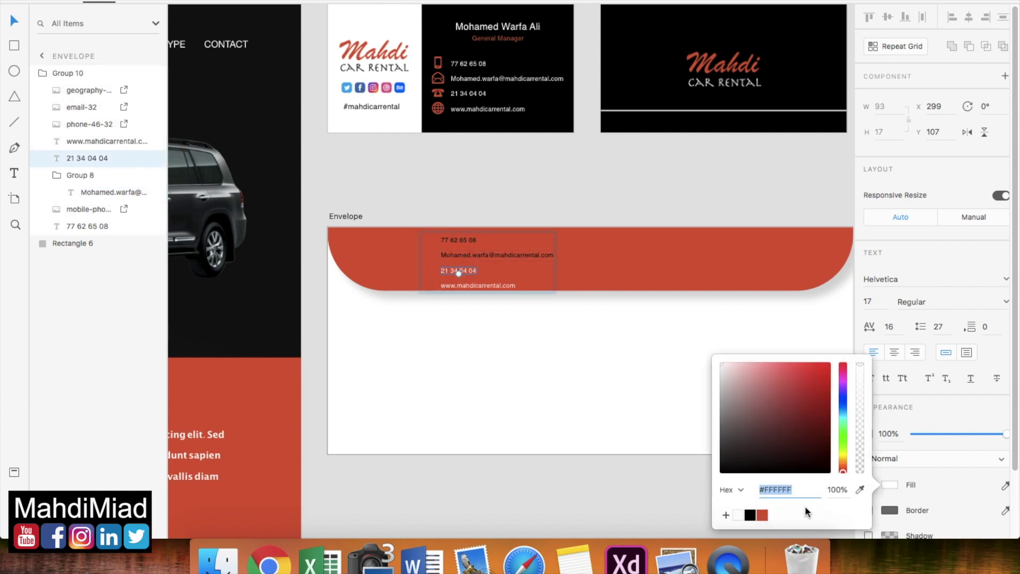
left_click(749, 515)
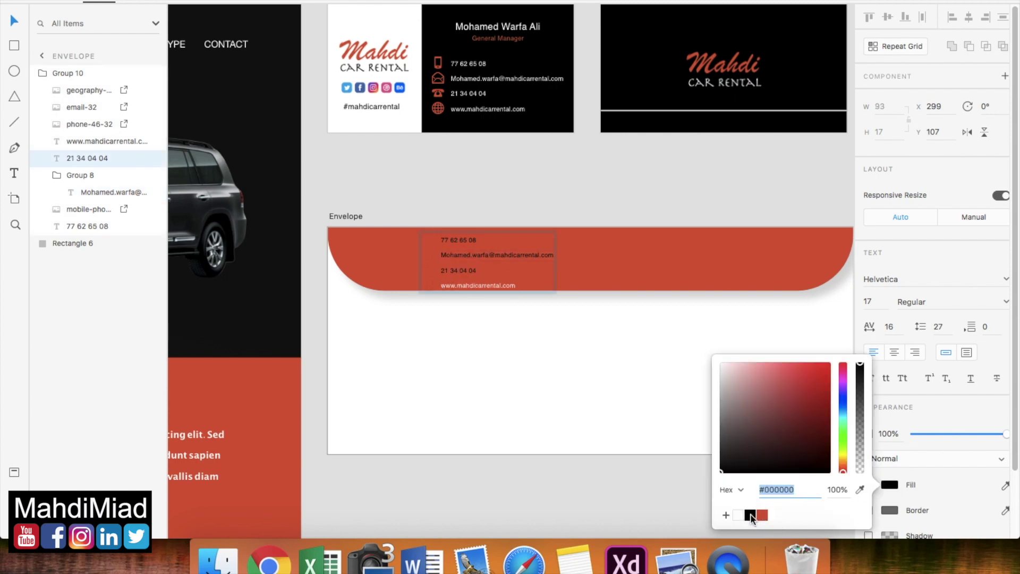
double_click(482, 285)
left_click(888, 483)
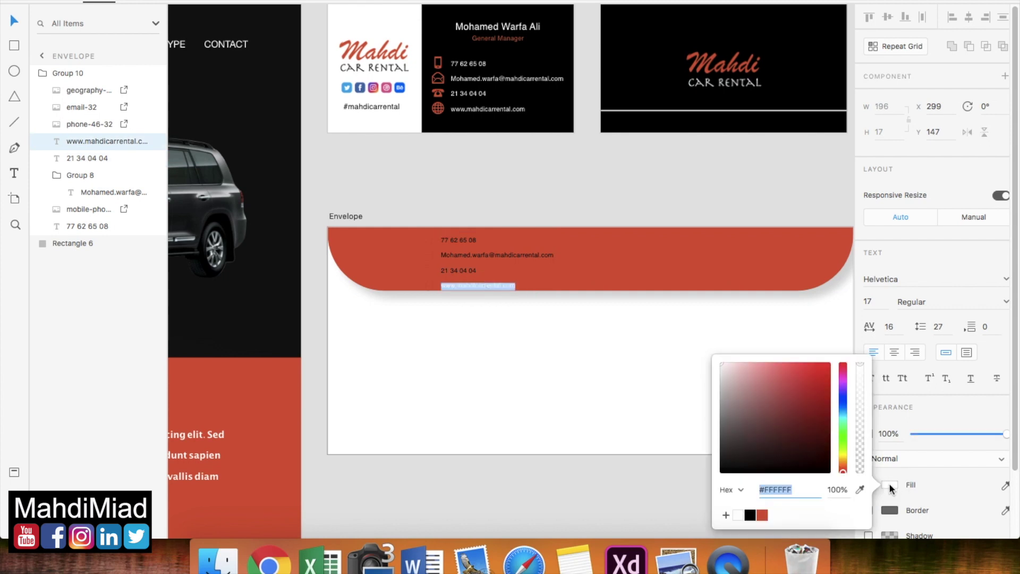
left_click(749, 514)
left_click(520, 428)
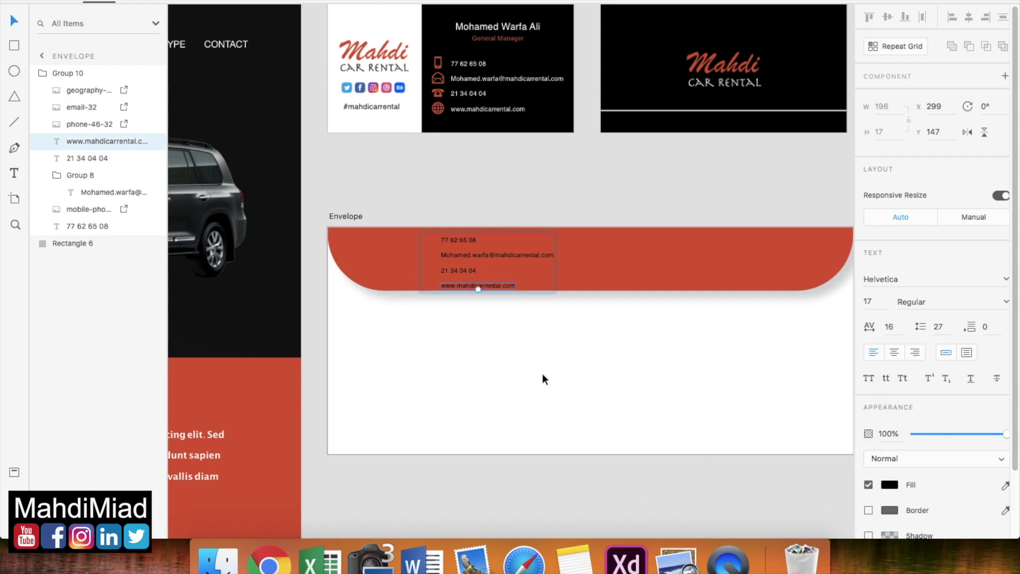
left_click_drag(459, 253, 456, 319)
key("super+z")
left_click_drag(563, 342, 431, 348)
key("super+z")
left_click(509, 387)
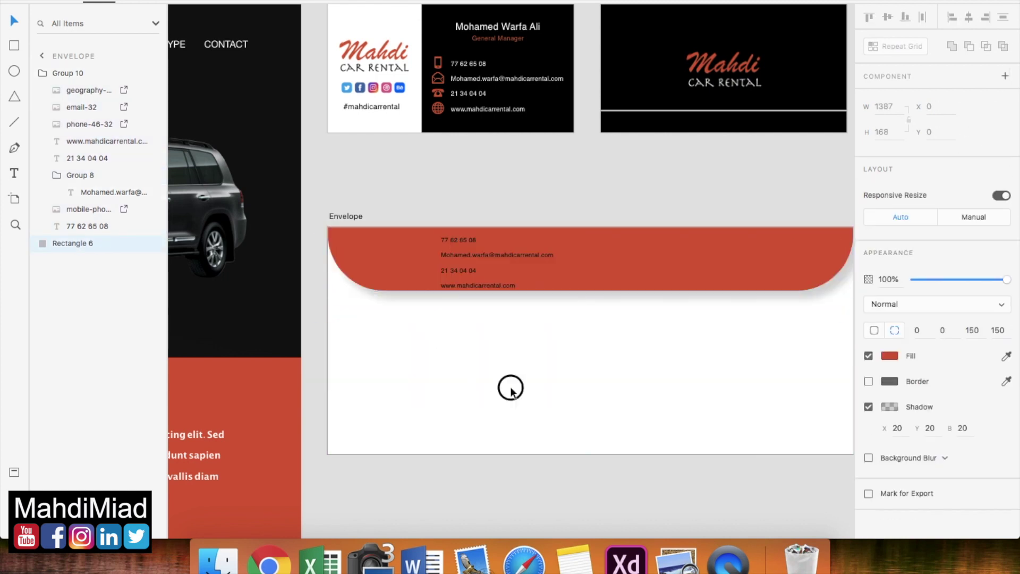
left_click_drag(523, 364, 401, 215)
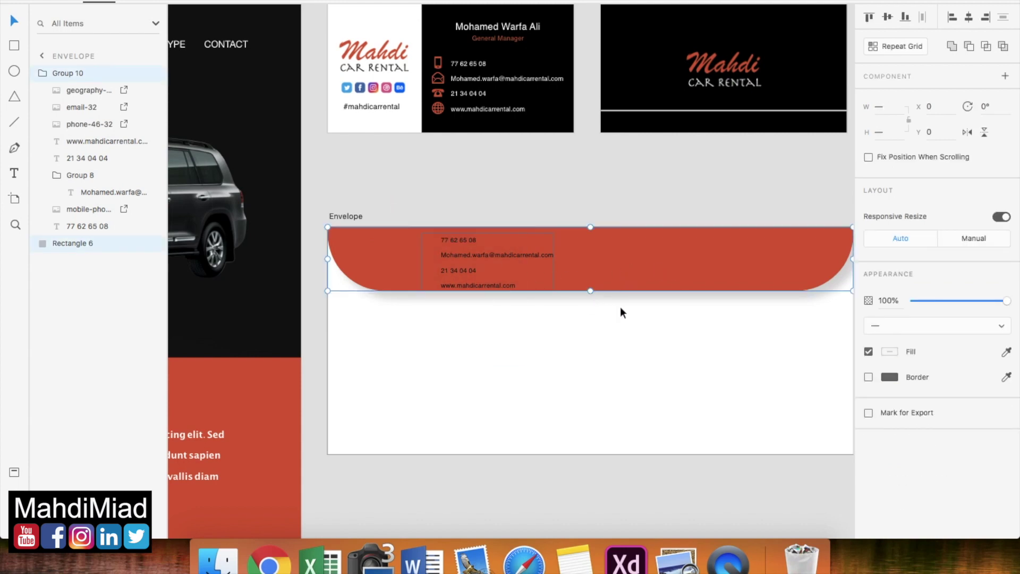
- Lock the red flap and move the contact group to the envelope's lower-left corner at X 63, Y 415
left_click(750, 264)
right_click(750, 264)
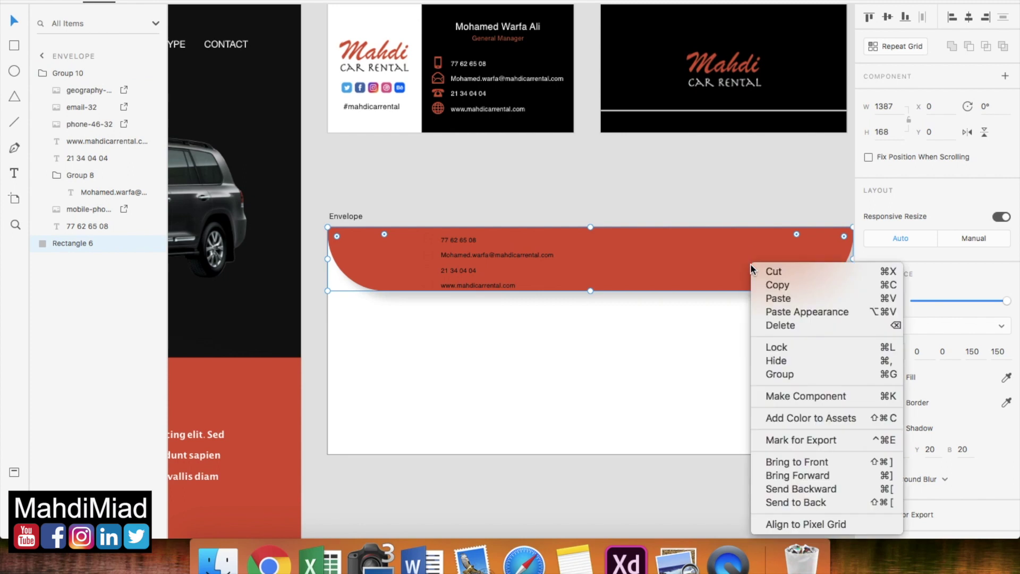
left_click(804, 349)
left_click_drag(591, 345, 392, 221)
left_click_drag(461, 270, 362, 402)
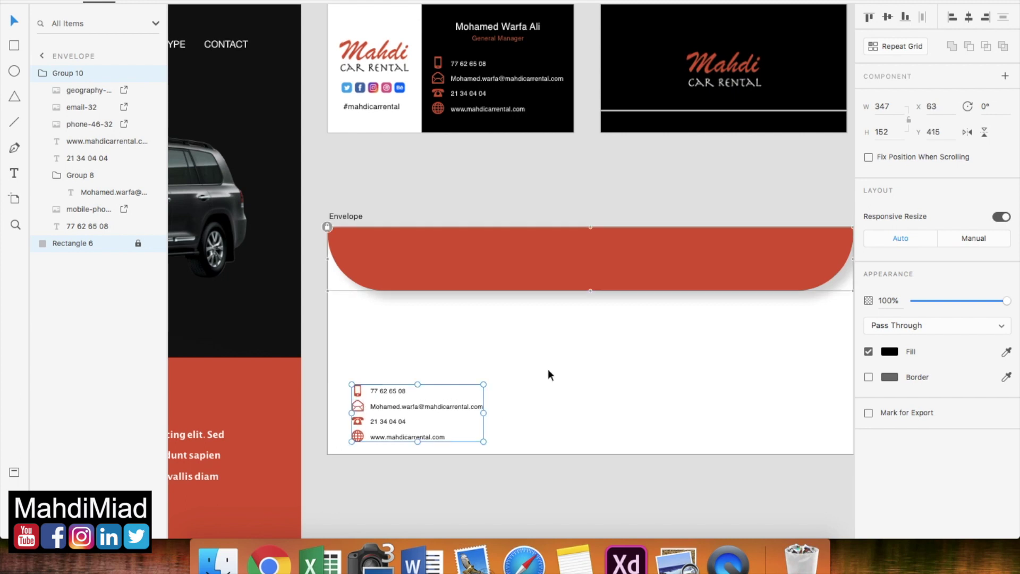
left_click(566, 358)
- Copy the Mahdi Car Rental logo from the business card front to the Envelope's lower-right corner at X 1127, Y 361
left_click(370, 53)
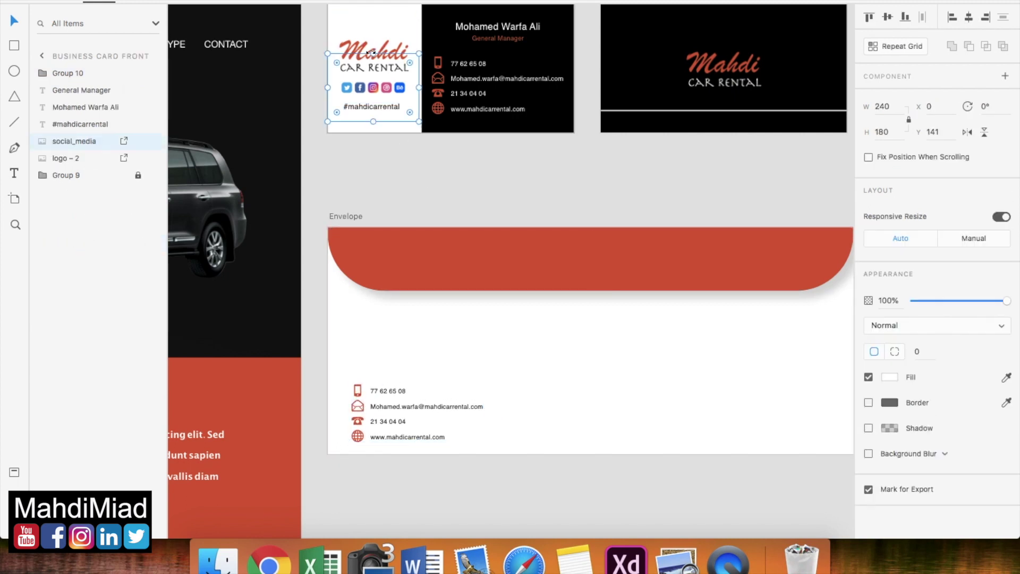
left_click(370, 40)
right_click(369, 41)
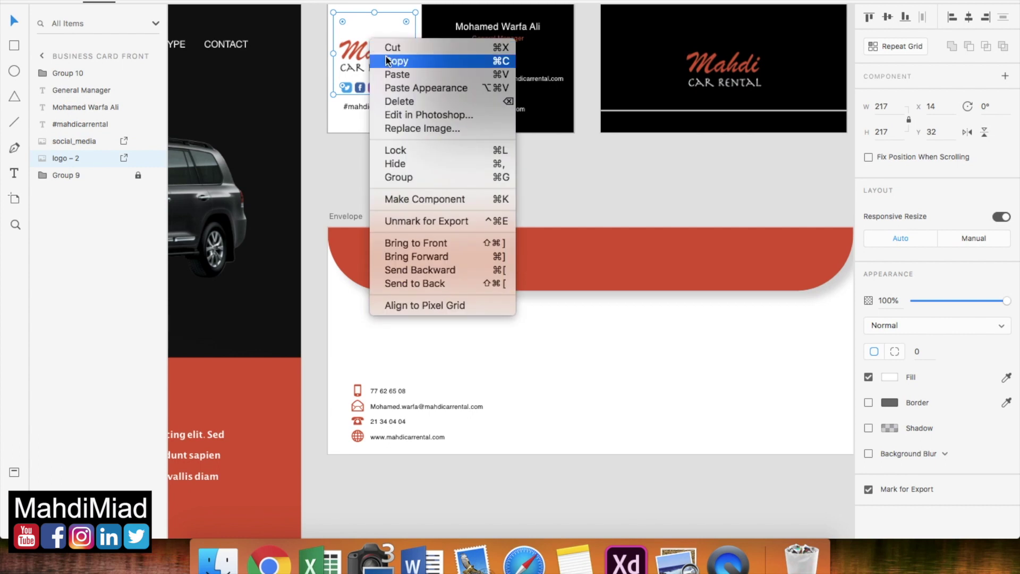
left_click(386, 60)
left_click(592, 338)
right_click(592, 334)
left_click(614, 356)
left_click_drag(365, 301, 788, 425)
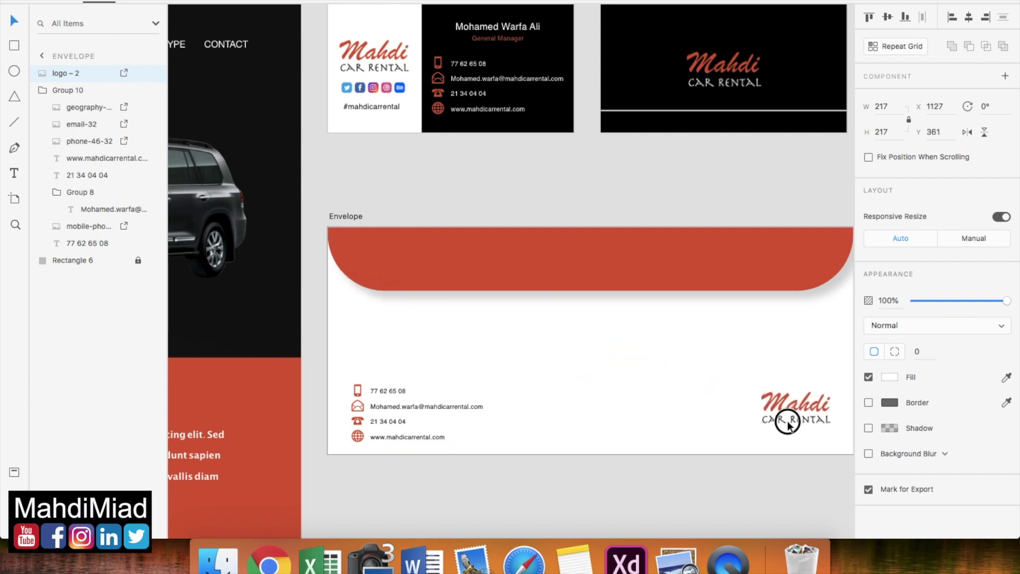
- Examine the reference mockup in Preview for how the contact details and logo are placed on the envelopes
left_click(676, 558)
scroll(682, 421, "down", 2)
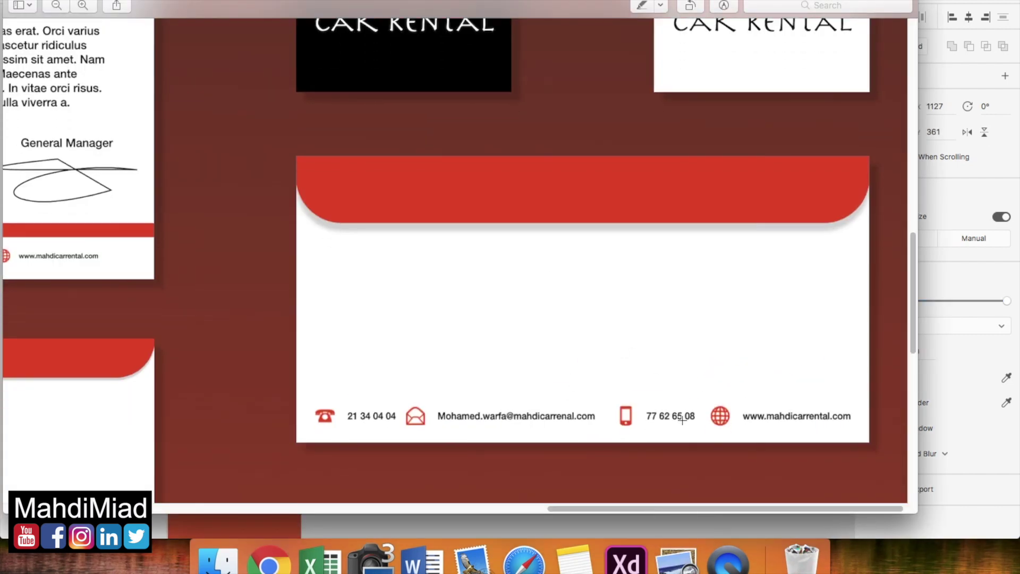
scroll(649, 339, "down", 5)
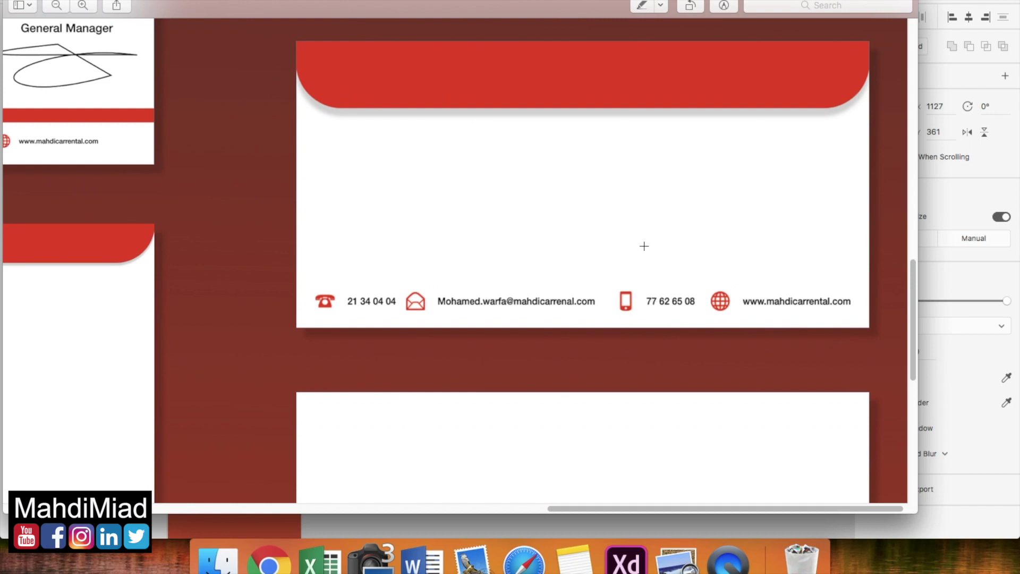
key("super+w")
scroll(786, 403, "right", 2)
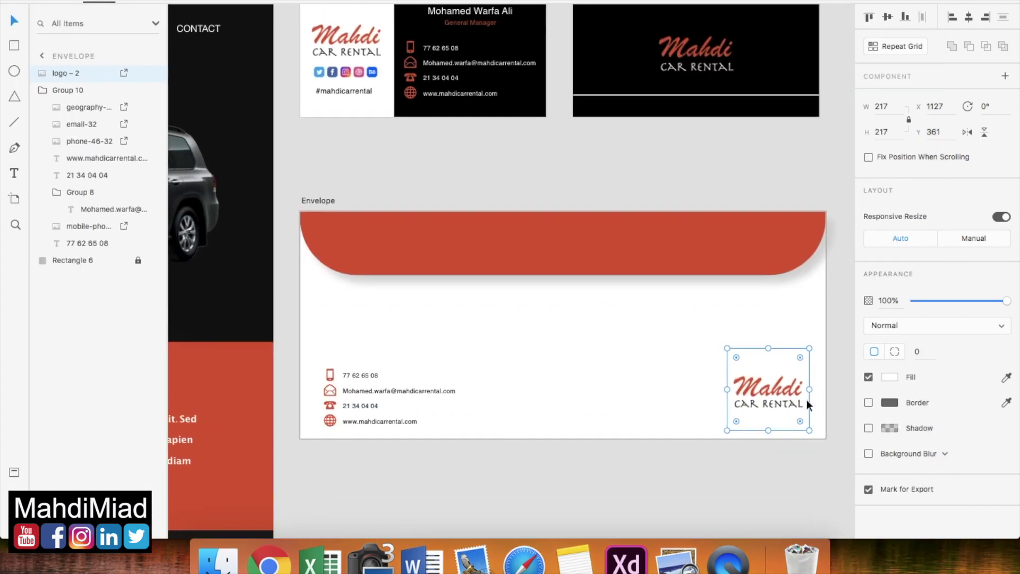
key("super+Tab")
scroll(657, 429, "down", 10)
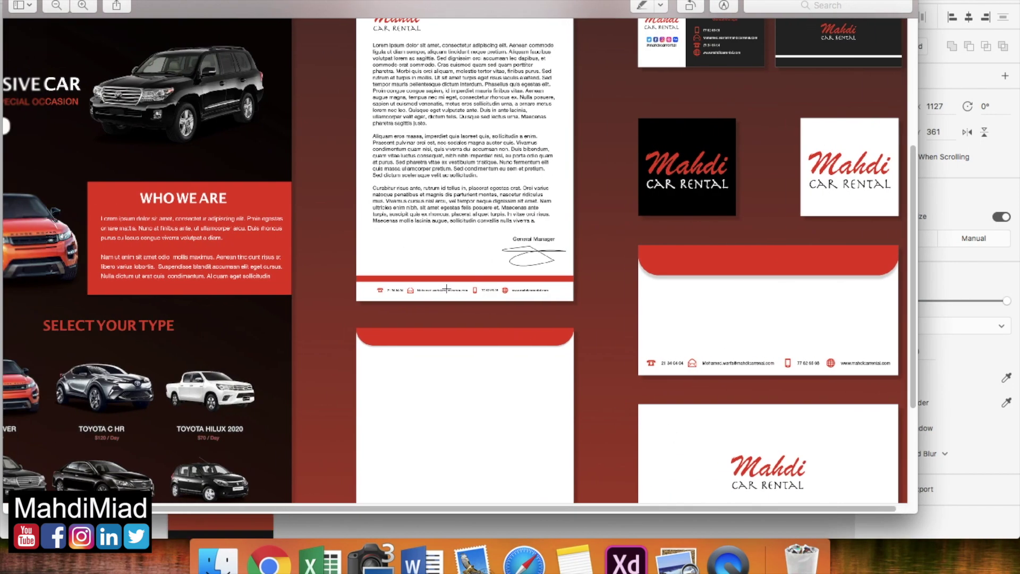
scroll(489, 362, "down", 5)
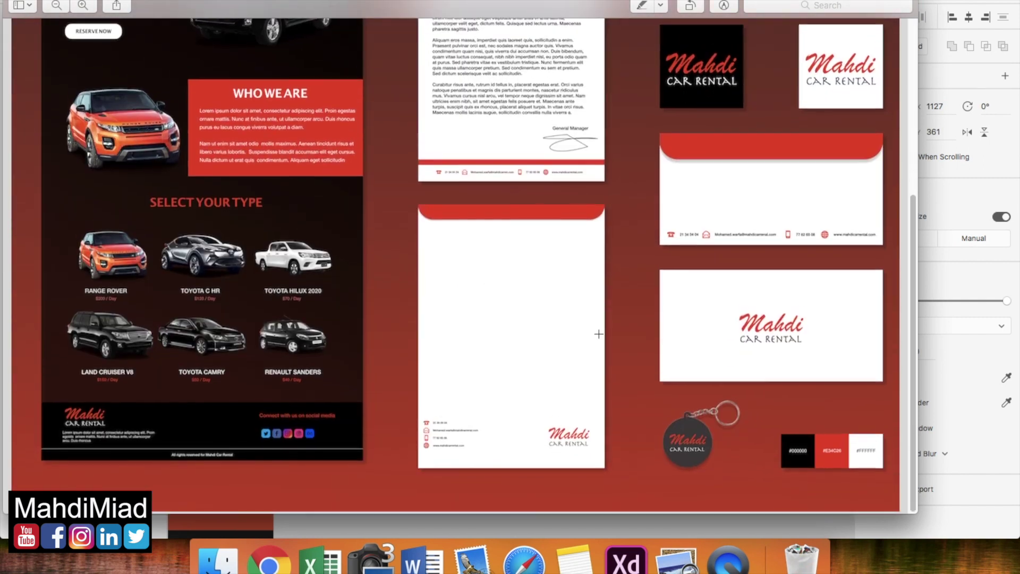
scroll(581, 422, "up", 3)
scroll(582, 422, "down", 2)
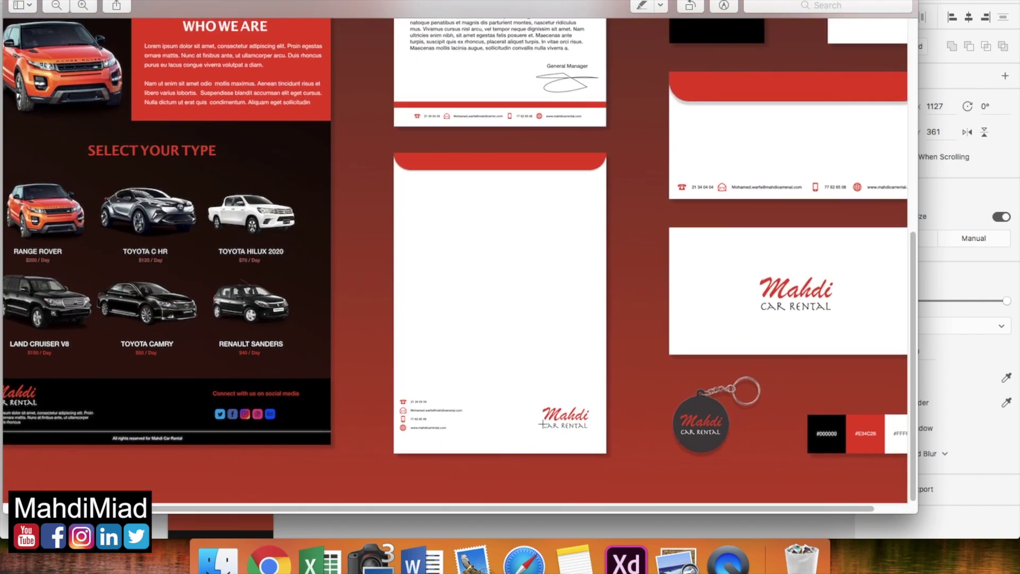
key("super+Tab")
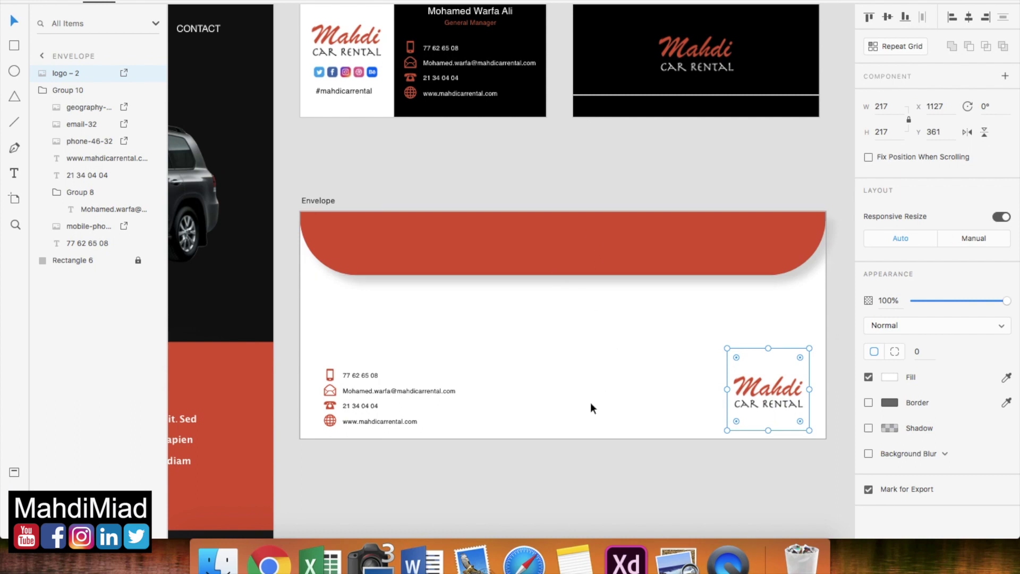
key("super+Tab")
key("super+Tab")
- Delete the pasted logo from the Envelope artboard
scroll(700, 430, "down", 3)
left_click_drag(741, 314, 699, 288)
key("Delete")
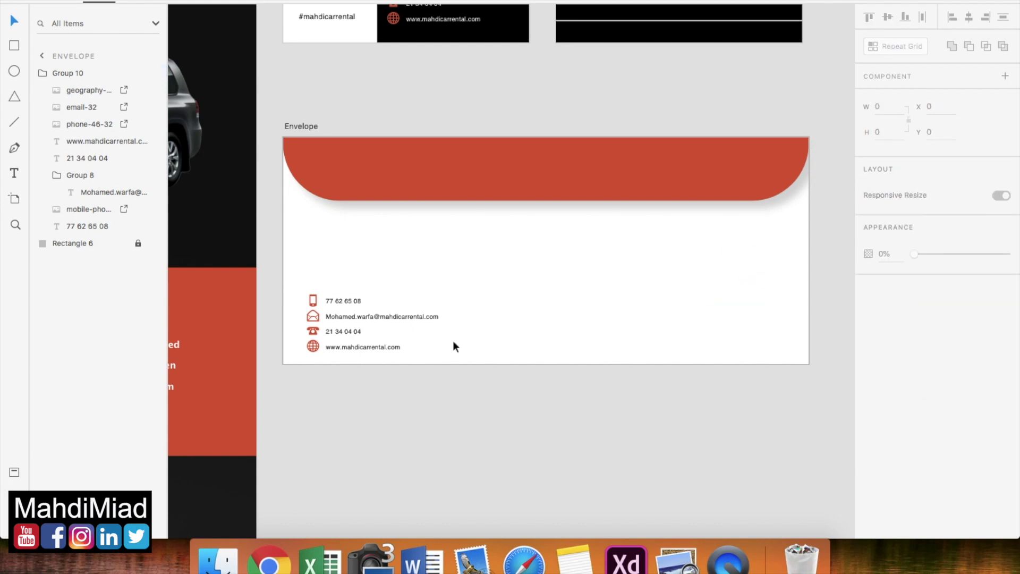
left_click_drag(429, 350, 279, 282)
right_click(323, 301)
left_click(497, 402)
- Ungroup the contact details on the Envelope artboard into separate icons and text lines
left_click_drag(479, 412, 284, 266)
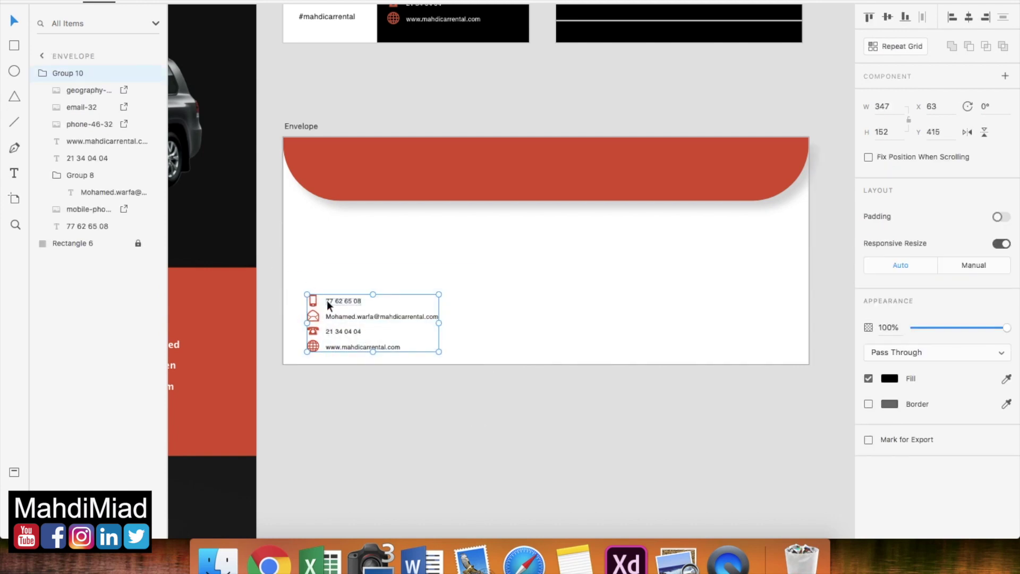
right_click(328, 301)
left_click(362, 364)
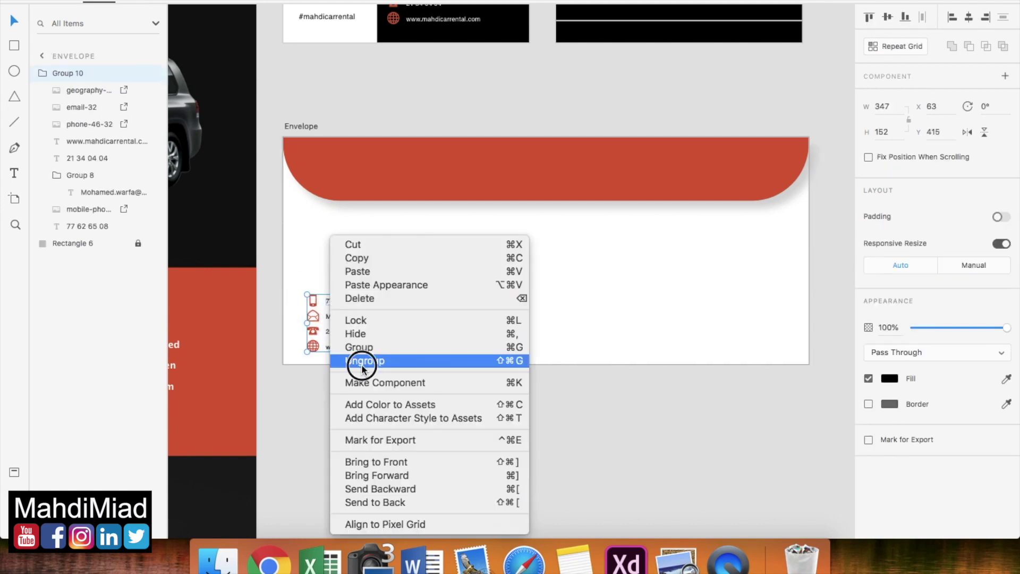
left_click(453, 420)
- Arrange the icon-and-text pairs in one row near the envelope's lower edge: mobile, e-mail, landline and website, with the website pair at X 1124
left_click_drag(461, 394, 705, 338)
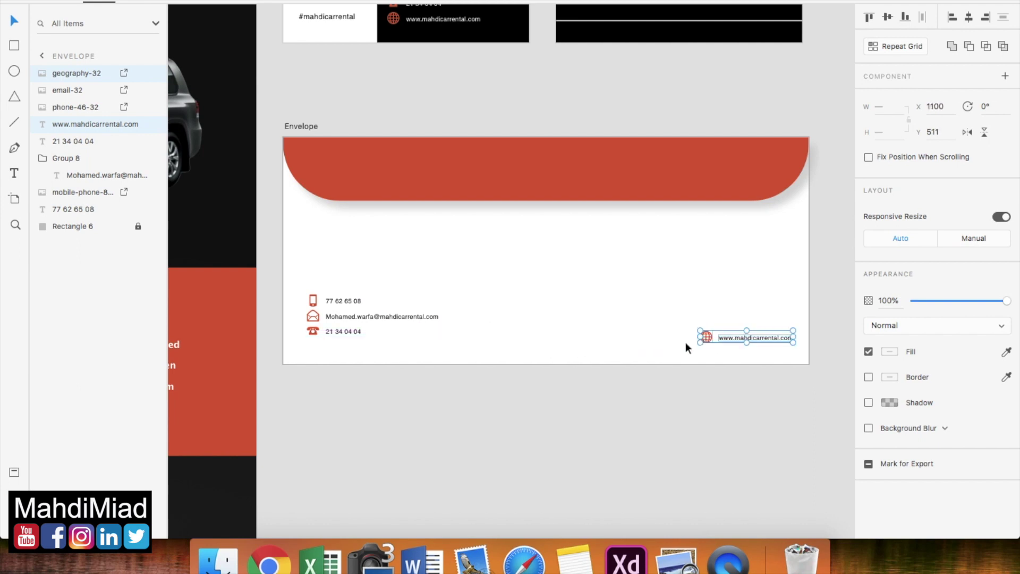
left_click_drag(419, 344, 300, 329)
left_click_drag(565, 333, 621, 337)
left_click(467, 345)
mouse_move(467, 345)
left_mouse_down()
mouse_move(292, 314)
mouse_move(455, 336)
left_mouse_up()
mouse_move(377, 331)
left_mouse_down()
mouse_move(292, 287)
mouse_move(370, 341)
left_mouse_up()
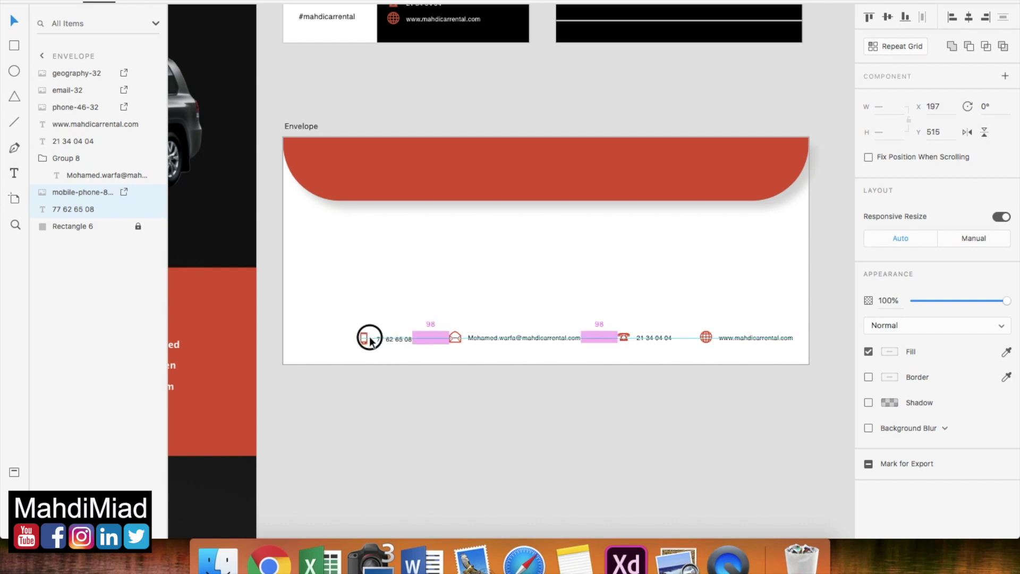
left_click_drag(370, 341, 370, 340)
left_click_drag(767, 373, 714, 338)
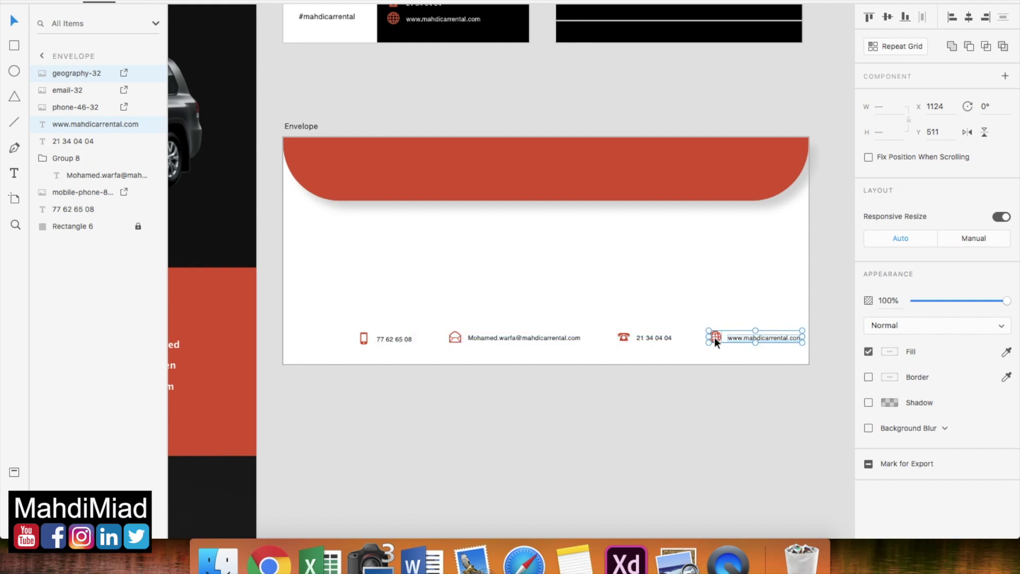
left_click(772, 398)
left_click_drag(795, 394, 339, 304)
right_click(402, 334)
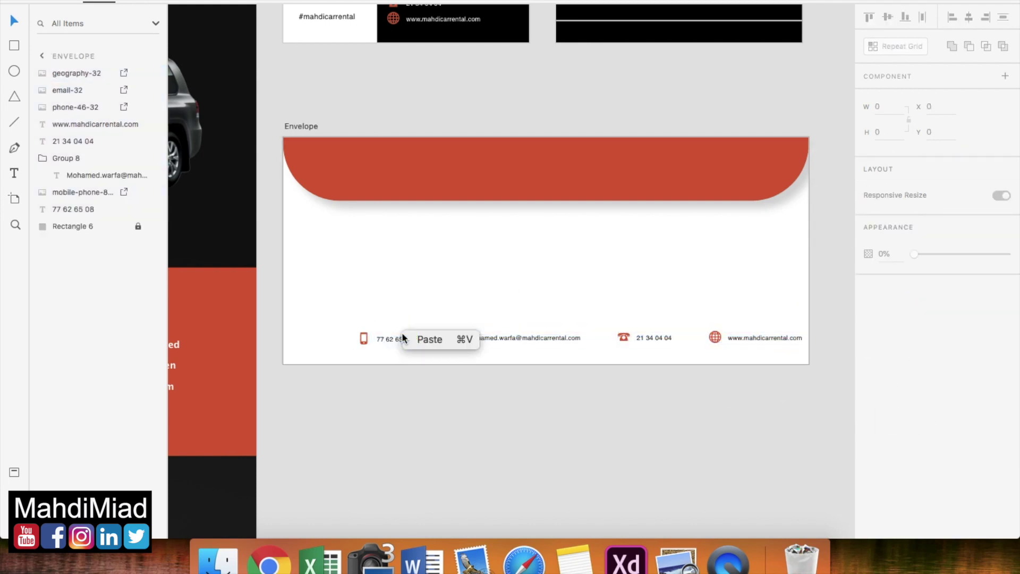
left_click(488, 433)
left_click_drag(837, 383, 326, 281)
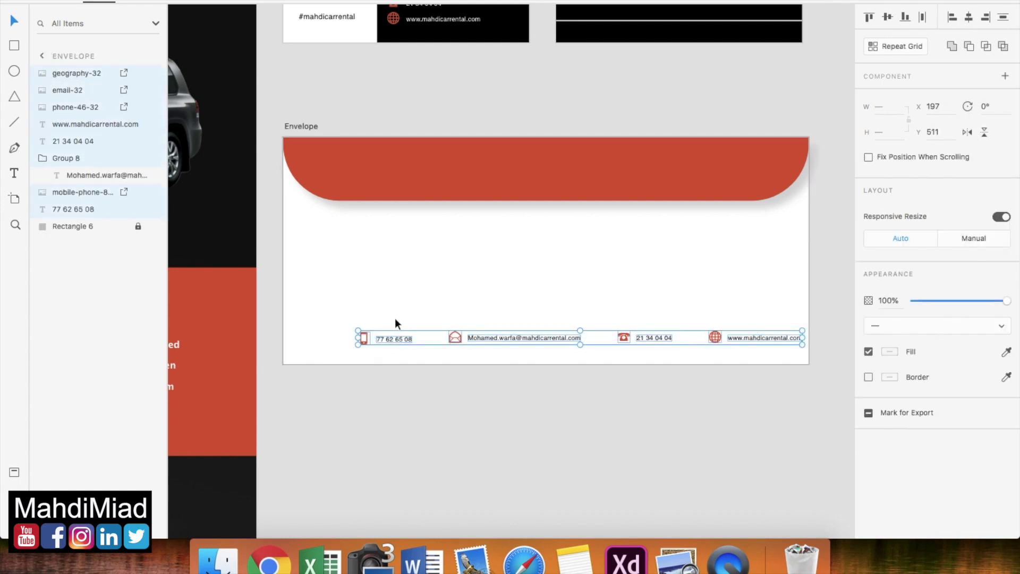
right_click(422, 337)
left_click(823, 378)
left_click_drag(823, 377, 306, 282)
right_click(434, 334)
left_click(524, 391)
- Group the whole contact row and centre it horizontally on the Envelope artboard
left_click_drag(825, 384, 340, 280)
key("super+g")
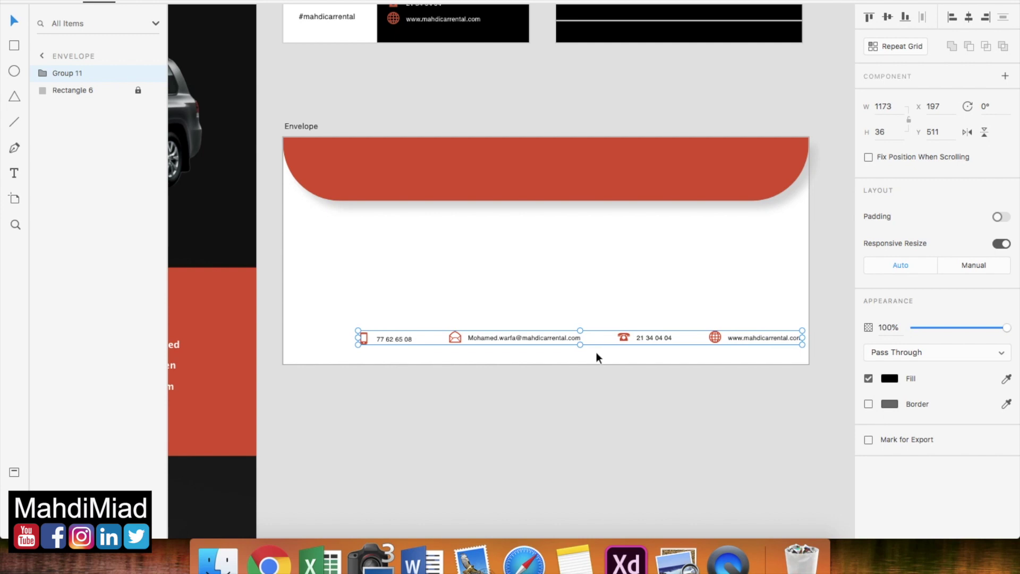
left_click(968, 17)
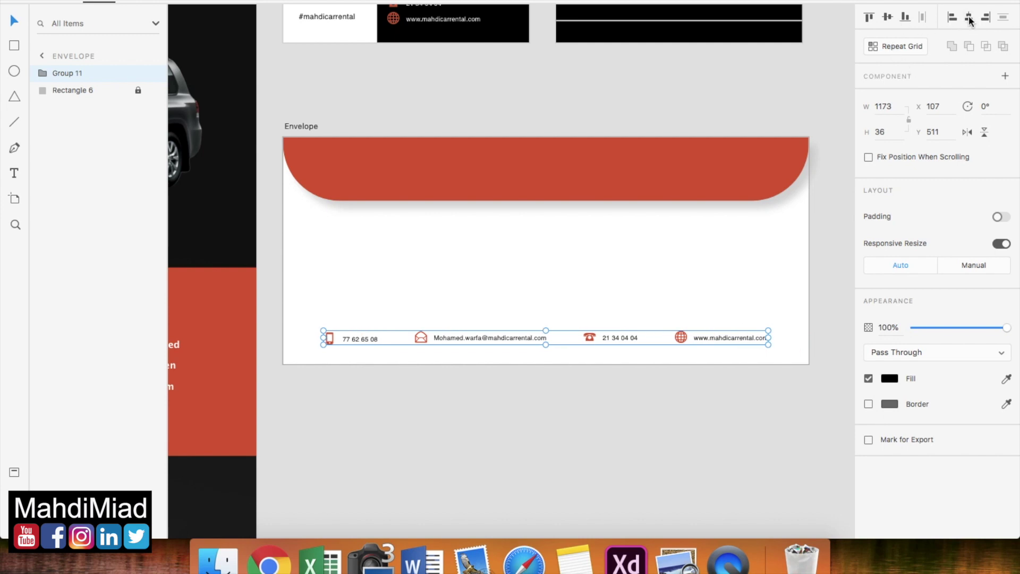
- Move the grouped contact row down to Y 521 on the Envelope artboard
left_click(800, 394)
left_click_drag(788, 388, 305, 311)
key("Down")
key("Down")
key("Down")
key("Down")
key("Down")
key("Down")
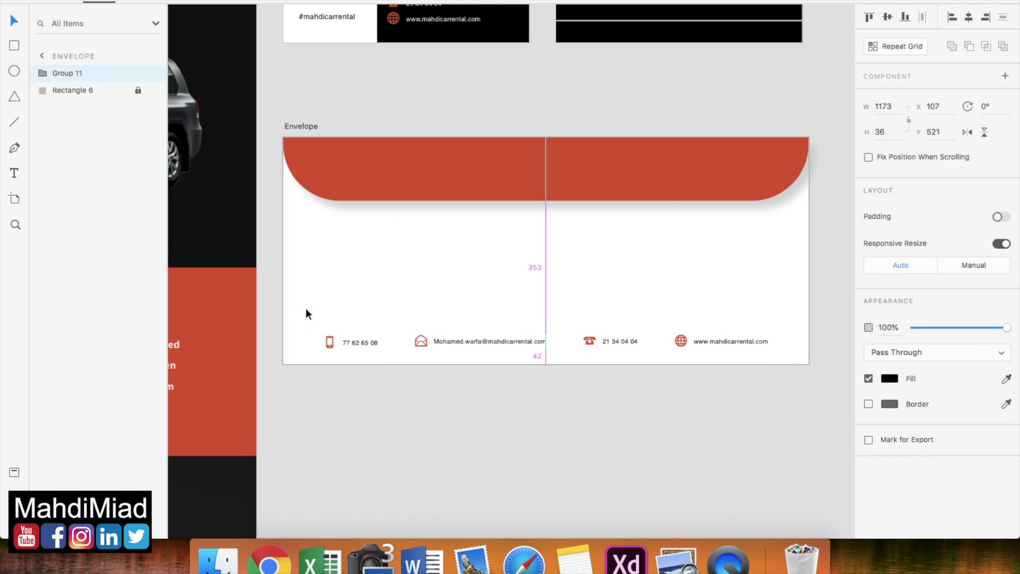
left_click(498, 423)
scroll(496, 416, "down", 5)
scroll(496, 417, "up", 3)
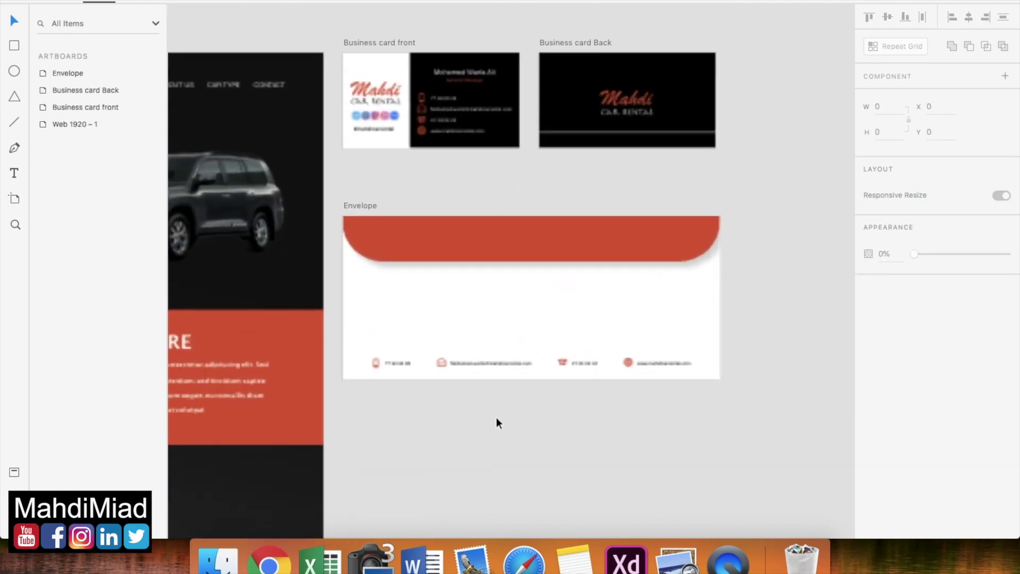
- Check the envelope's reverse side in the Preview mockup and duplicate the Envelope artboard
key("super+Tab")
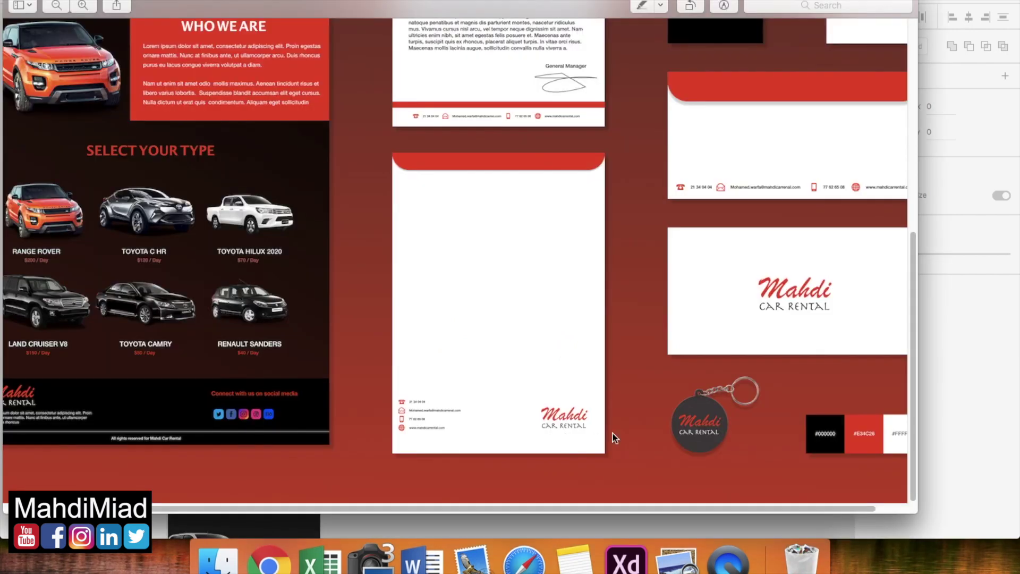
scroll(838, 299, "right", 3)
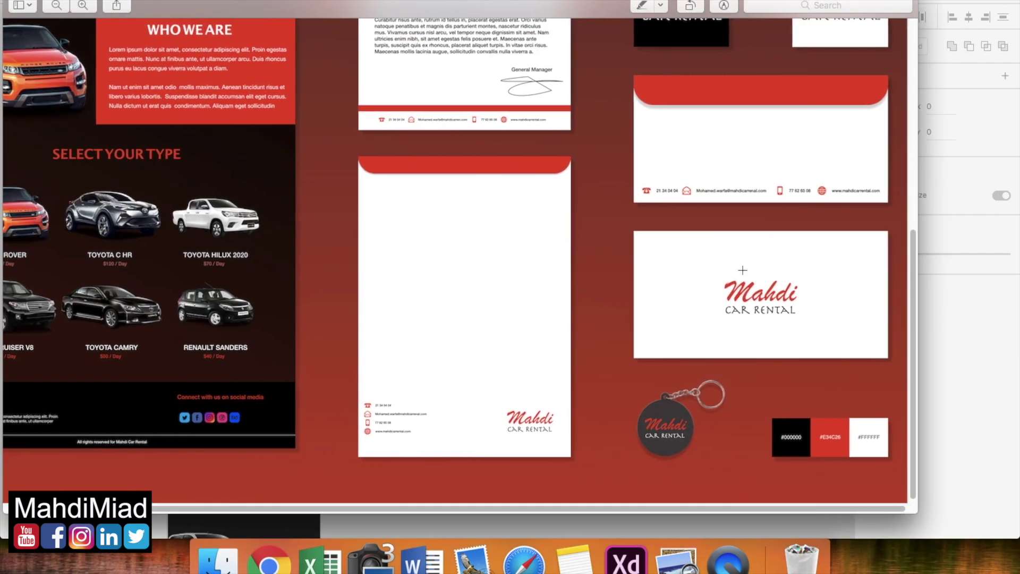
key("super+Tab")
scroll(629, 409, "right", 3)
left_click(283, 193)
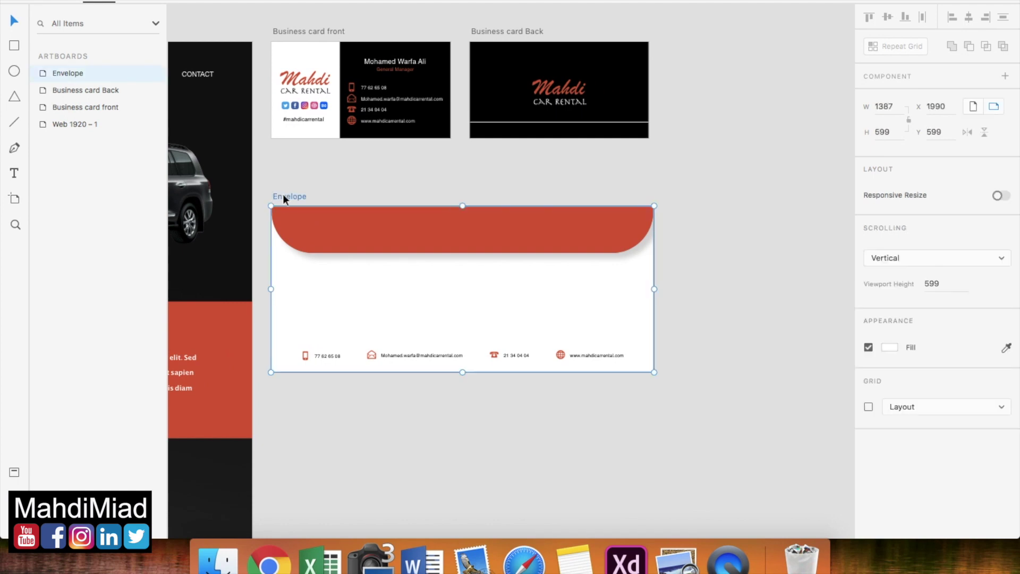
key("super+d")
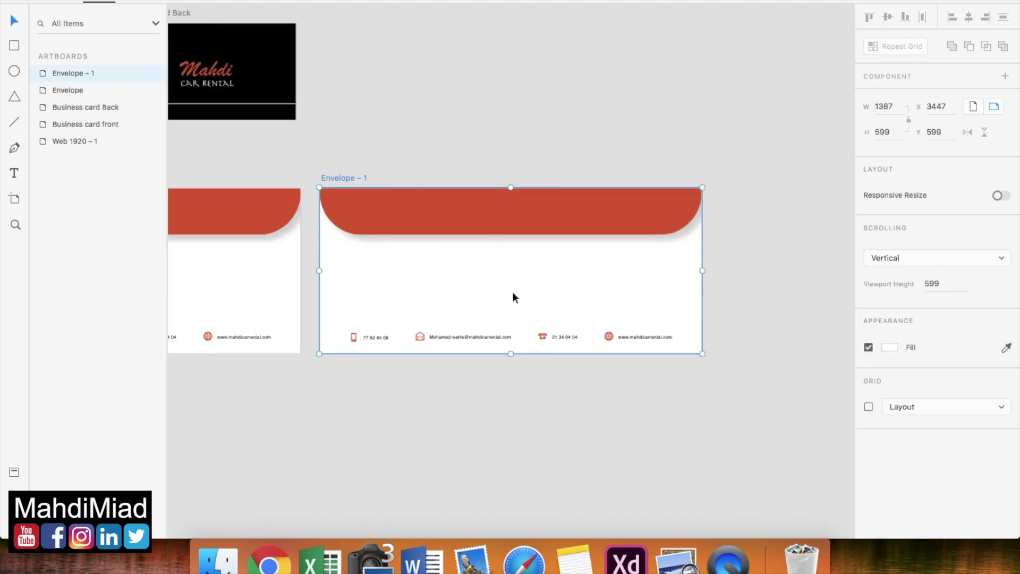
- Unlock and delete the red flap rectangle on the duplicated envelope artboard
left_click(465, 219)
right_click(465, 218)
left_click(497, 244)
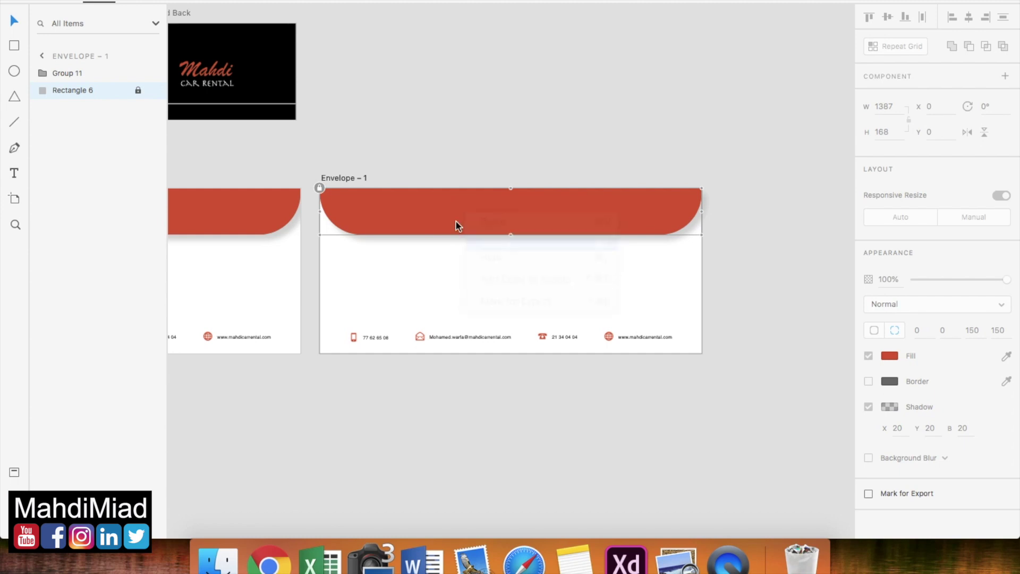
key("Delete")
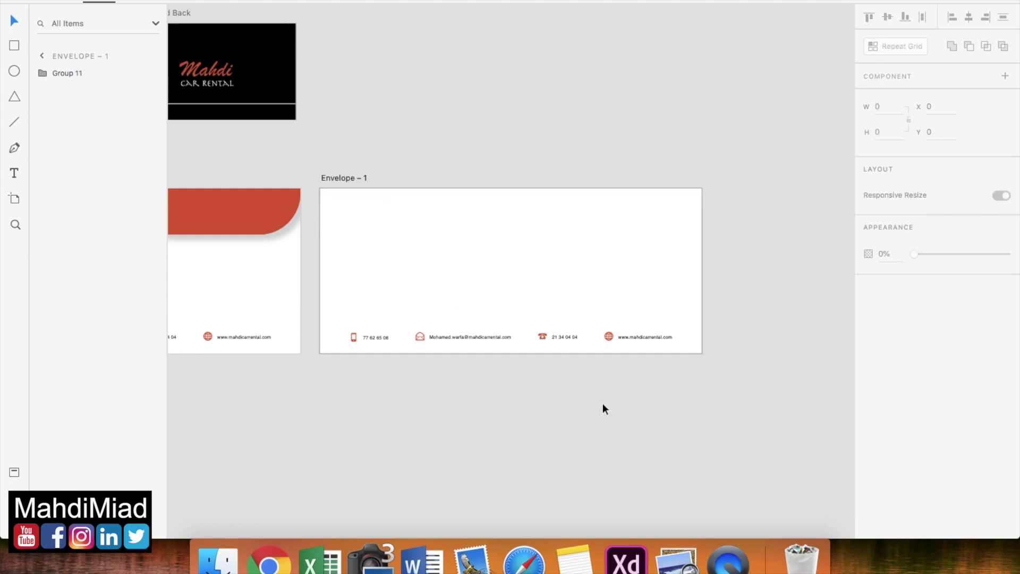
- Copy the logo from the Business card front onto the duplicated envelope and centre it horizontally and vertically on the artboard
scroll(603, 403, "left", 10)
scroll(602, 403, "up", 5)
scroll(602, 403, "down", 2)
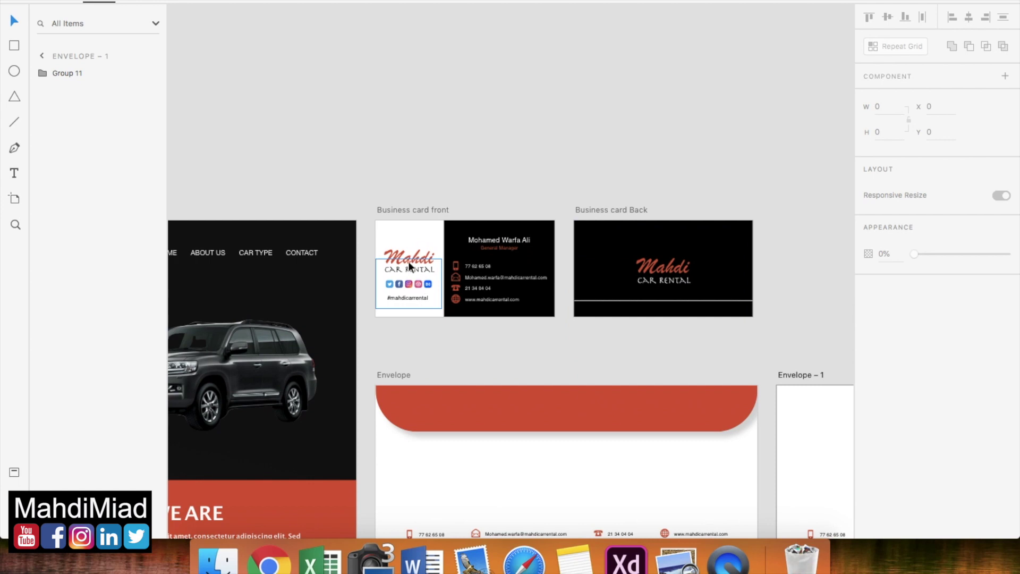
left_click(407, 250)
scroll(512, 349, "down", 5)
scroll(512, 349, "right", 10)
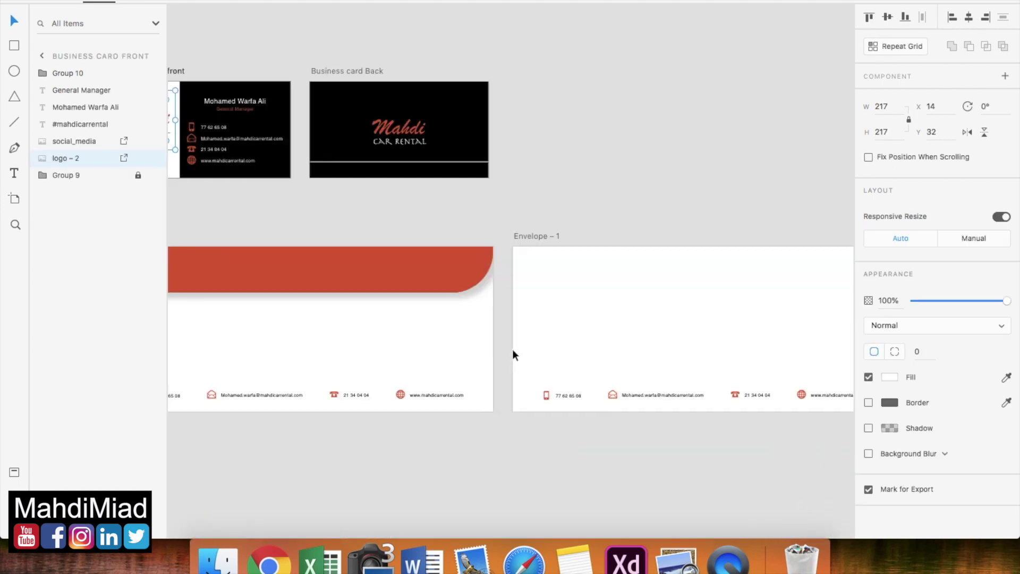
left_click(575, 280)
key("super+v")
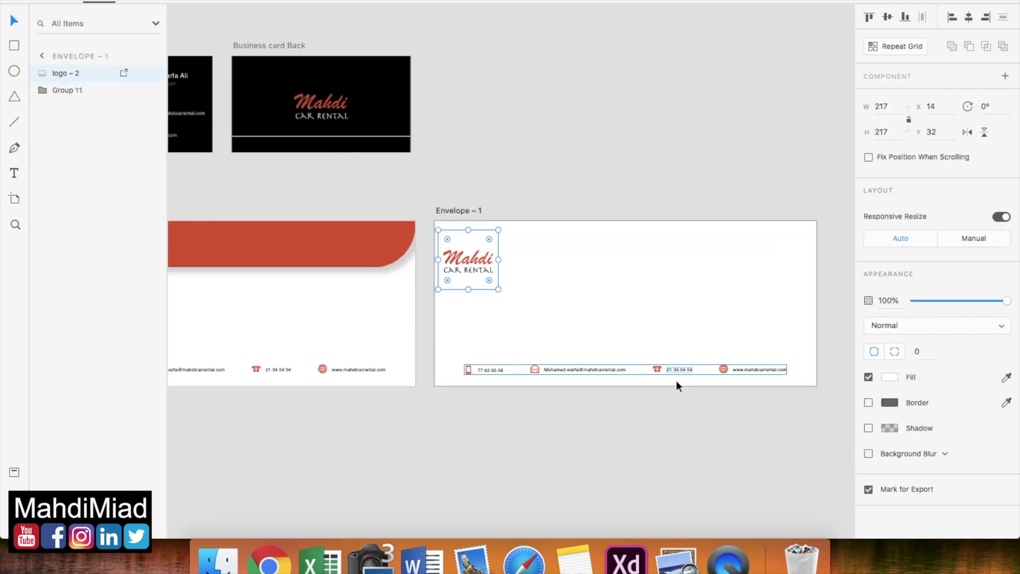
left_click(968, 18)
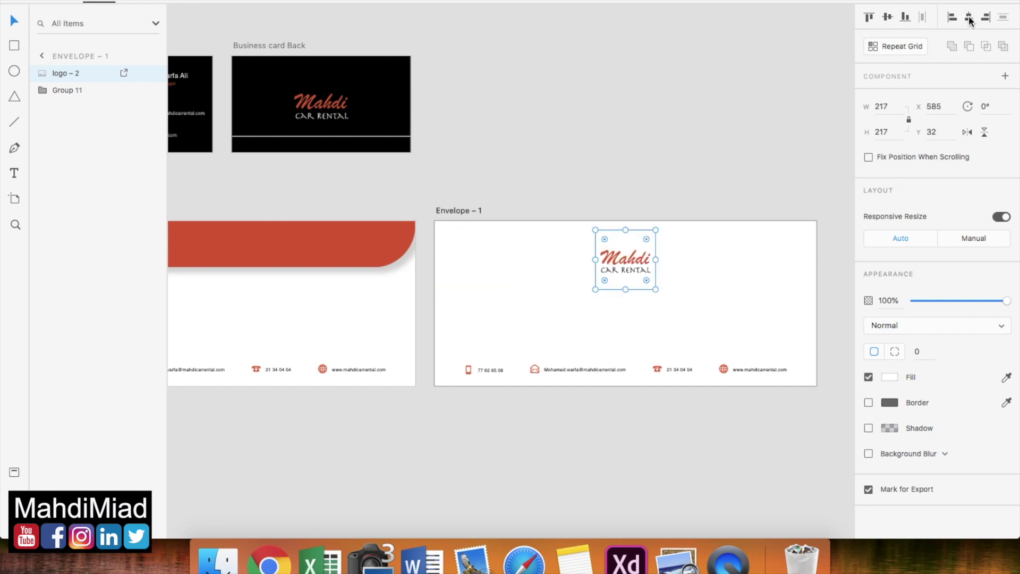
left_click(887, 18)
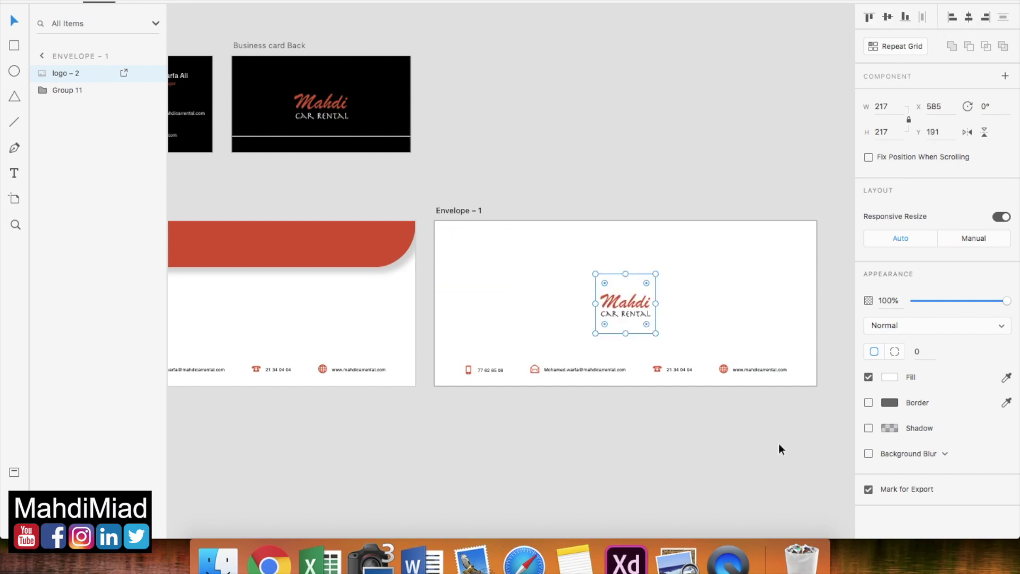
- Check the Preview mockup again and delete the contact row from the Envelope – 1 artboard
key("super+Tab")
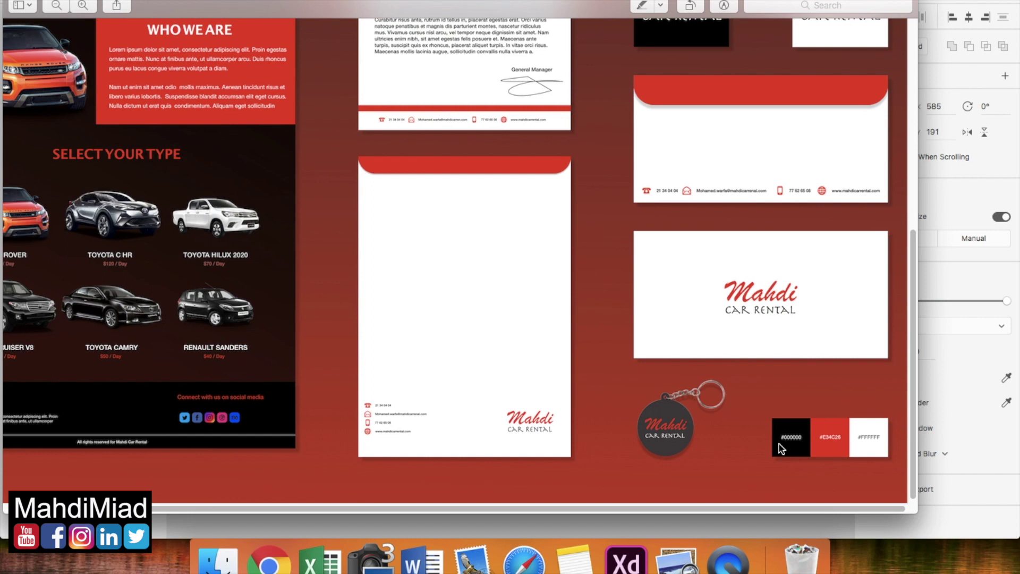
key("super+Tab")
left_click_drag(805, 430, 469, 348)
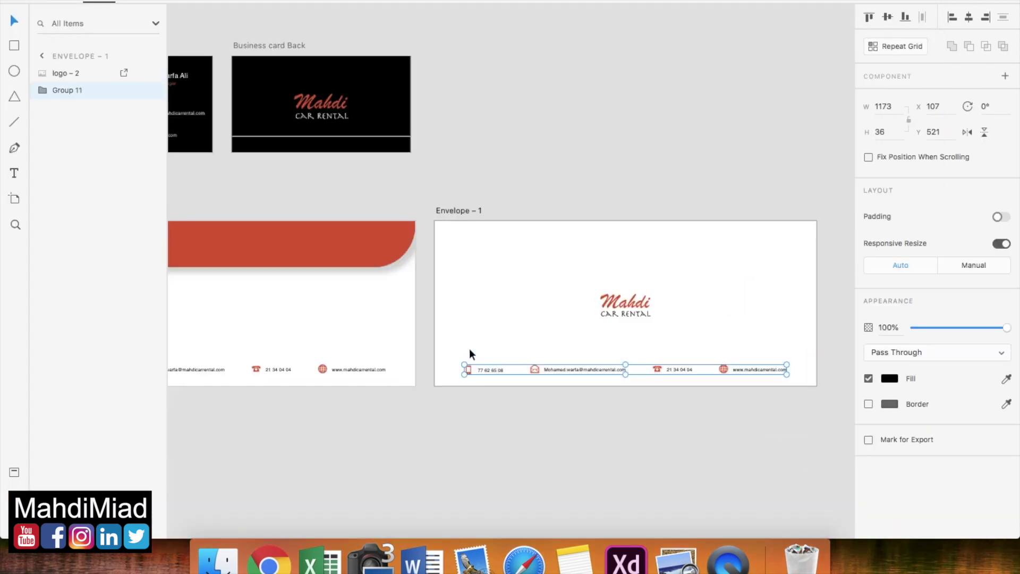
key("Delete")
- Move the Envelope – 1 artboard directly beneath the Envelope artboard, at X 1990 and Y 1301
scroll(465, 225, "left", 3)
scroll(518, 219, "down", 4)
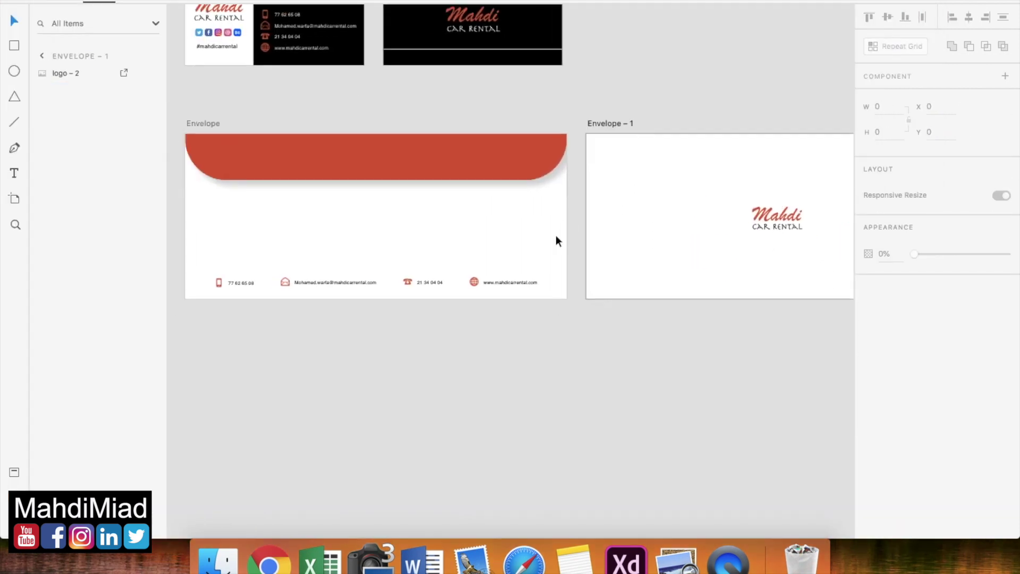
scroll(607, 151, "left", 2)
left_click_drag(656, 118, 260, 313)
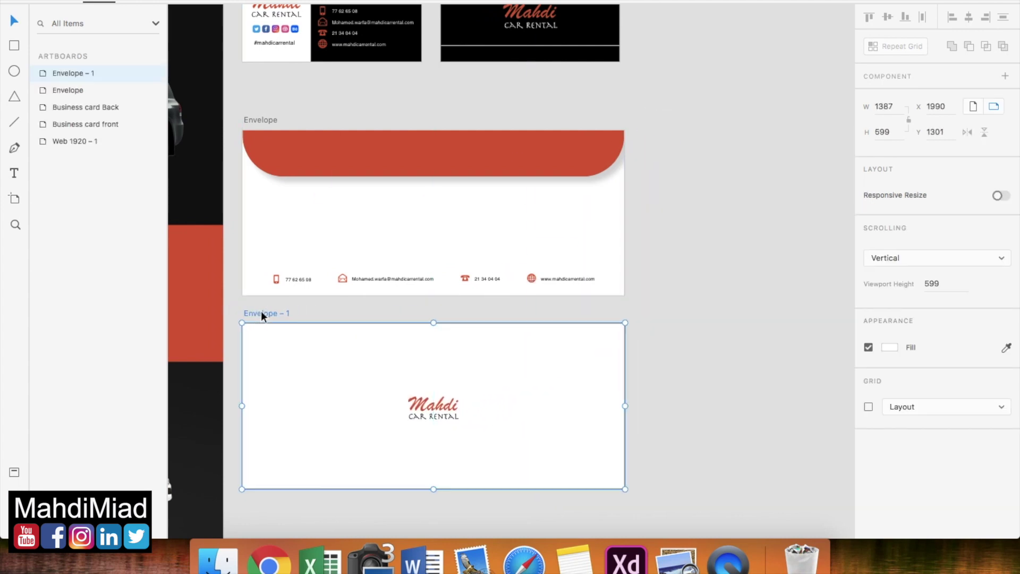
left_click(663, 343)
scroll(662, 343, "down", 2)
scroll(662, 343, "down", 3)
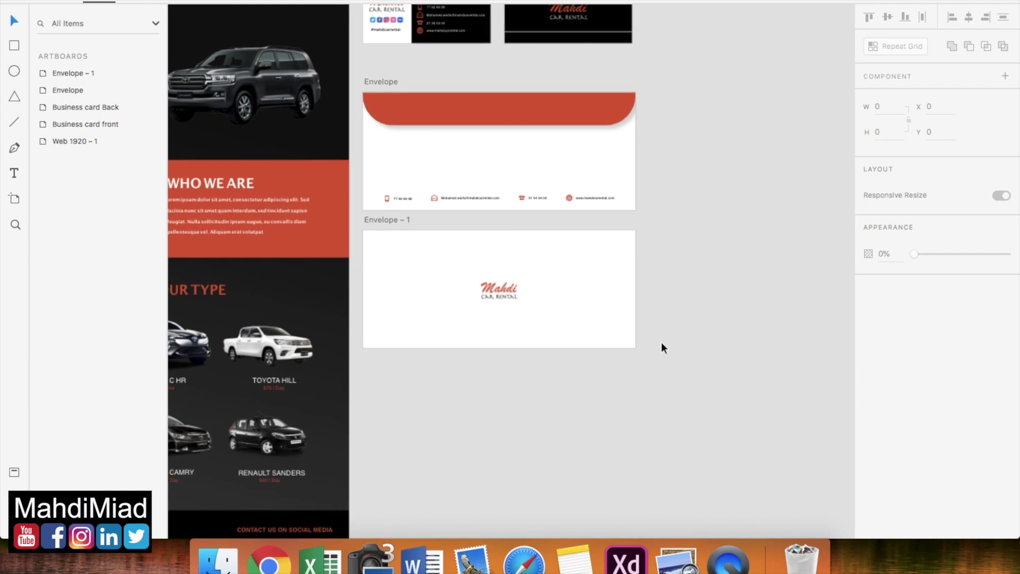
scroll(653, 318, "up", 5)
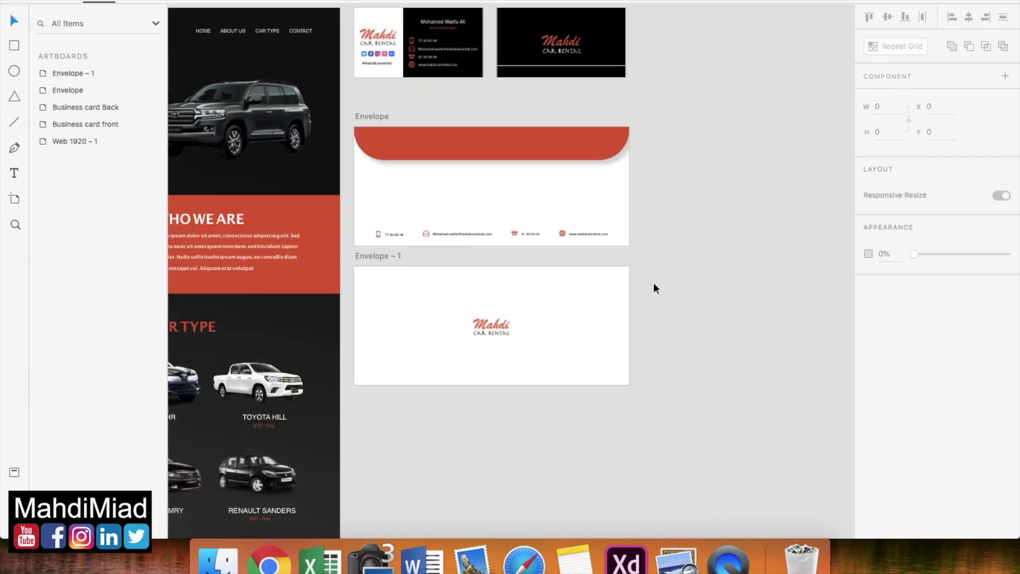
scroll(653, 287, "down", 4)
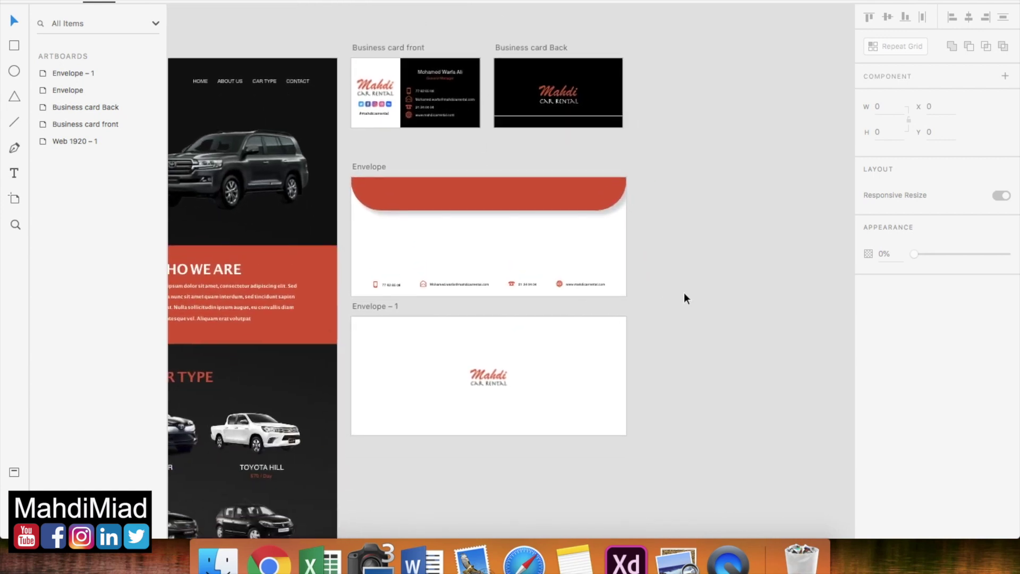
scroll(711, 320, "up", 1)
scroll(710, 320, "down", 4)
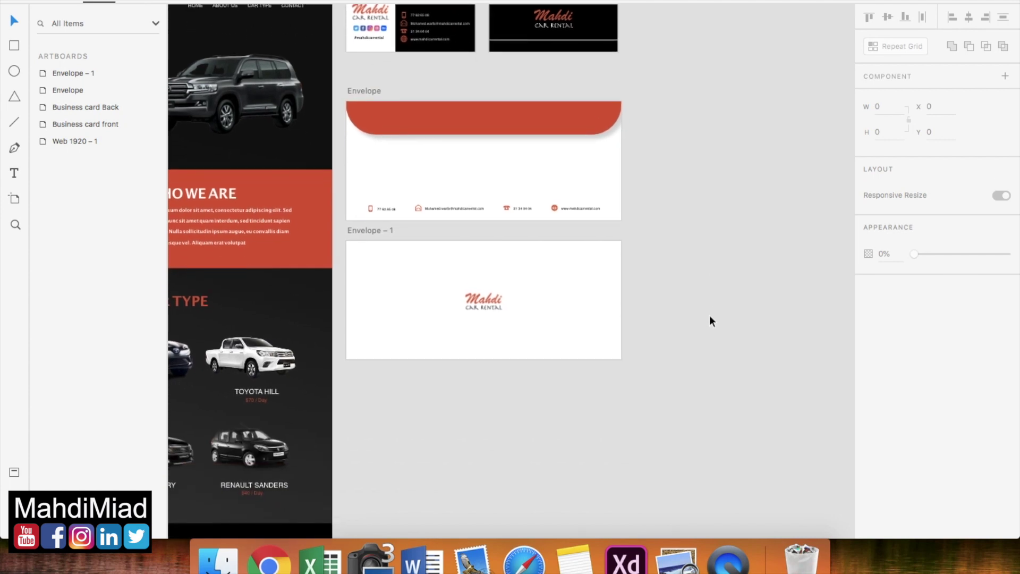
scroll(711, 321, "up", 2)
scroll(736, 250, "down", 1)
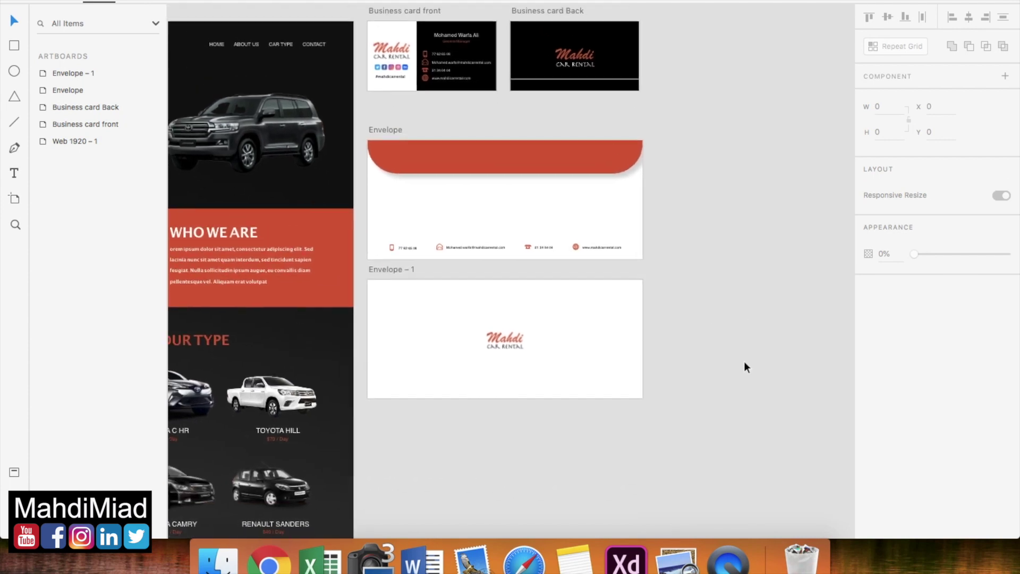
- Copy the Envelope artboard with the red flap and paste it as a new artboard beside the business cards
left_click_drag(730, 273, 348, 120)
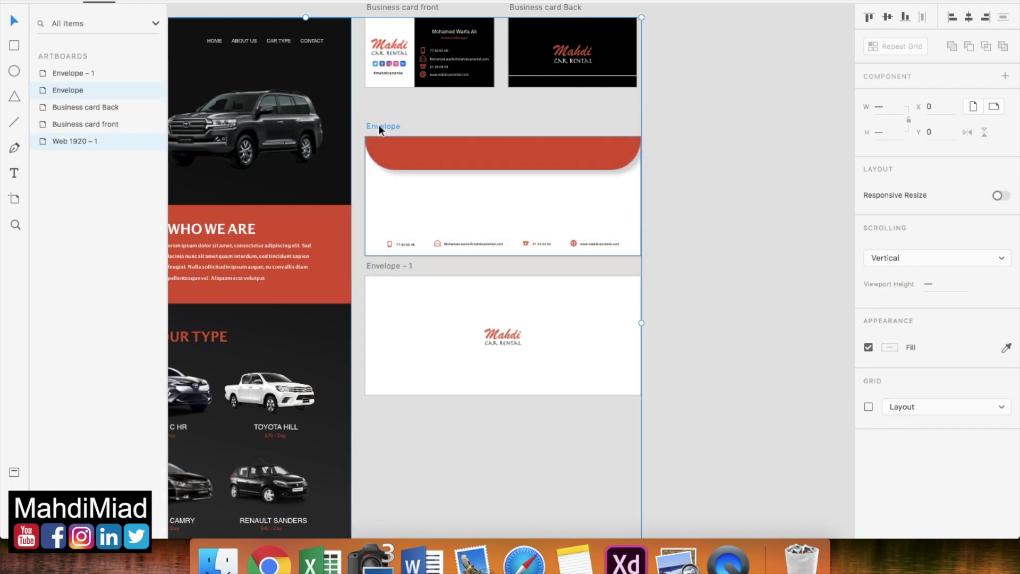
left_click(635, 199)
left_click(387, 126)
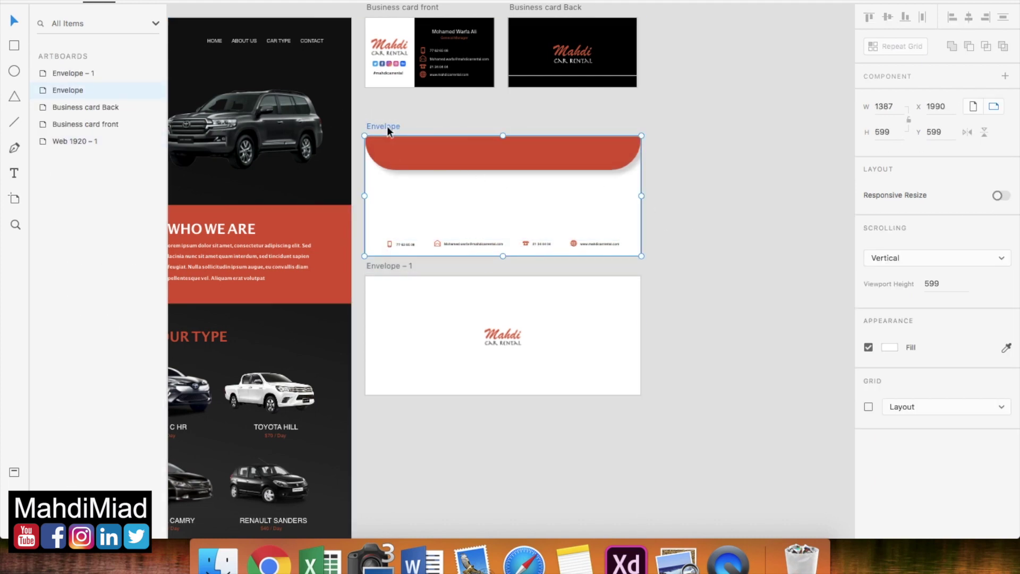
right_click(386, 126)
left_click(492, 155)
left_click(789, 225)
right_click(713, 148)
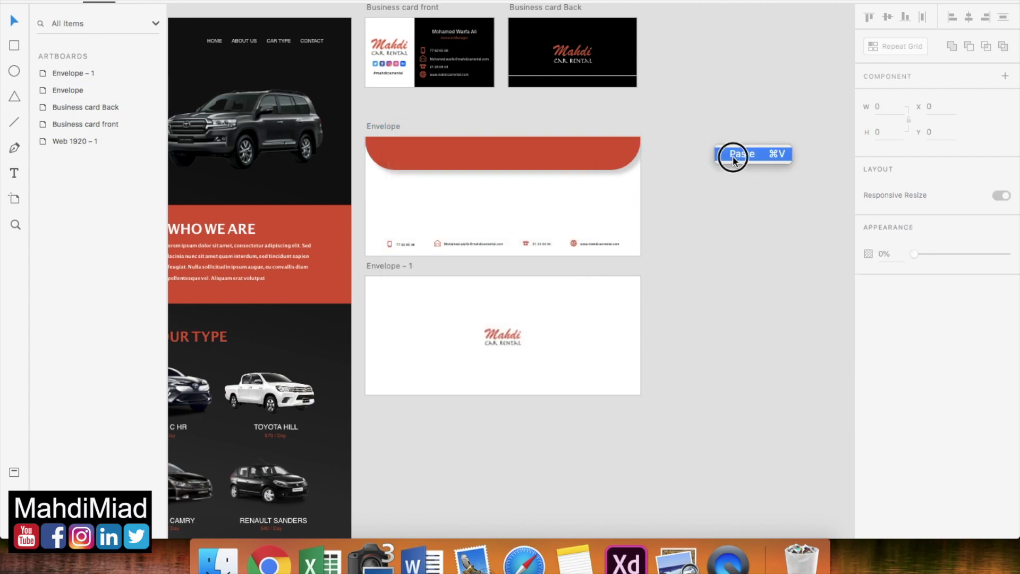
left_click(732, 155)
scroll(738, 234, "right", 5)
scroll(664, 338, "down", 3)
scroll(658, 319, "left", 1)
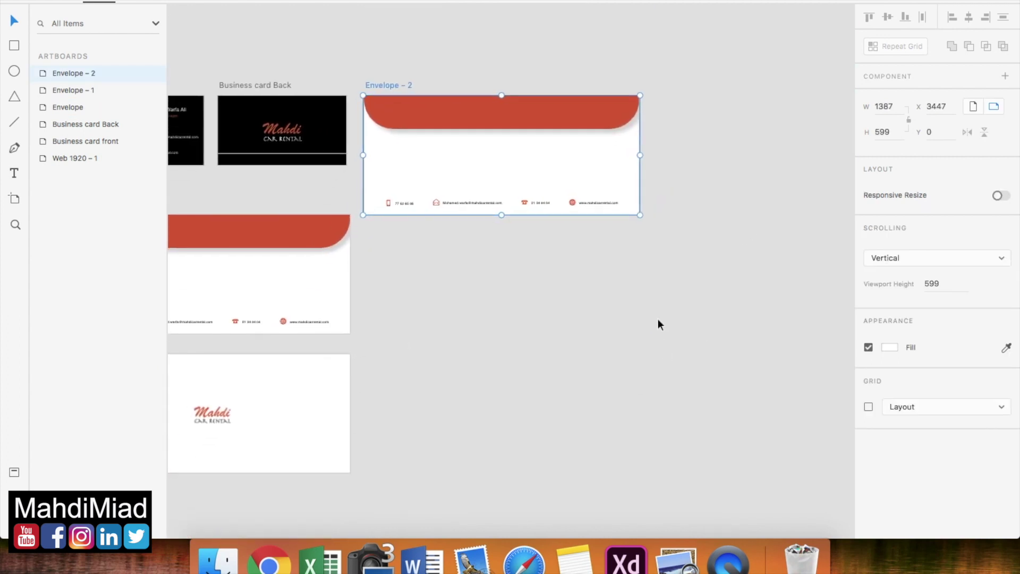
- Extend the pasted artboard downwards into a tall portrait format, level with the lower edge of the Envelope – 1 artboard
left_click_drag(502, 215, 533, 475)
left_click_drag(359, 214, 374, 473)
left_click(587, 230)
- Align the contact row to the lower edge of the tall Envelope – 2 artboard and nudge it up to Y 1794
left_click_drag(619, 242, 385, 175)
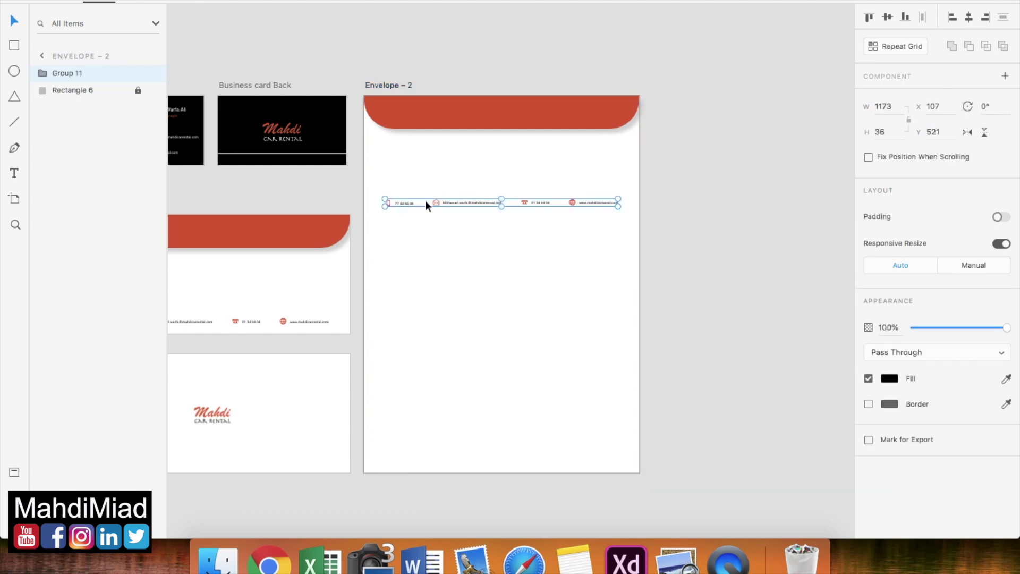
left_click(905, 17)
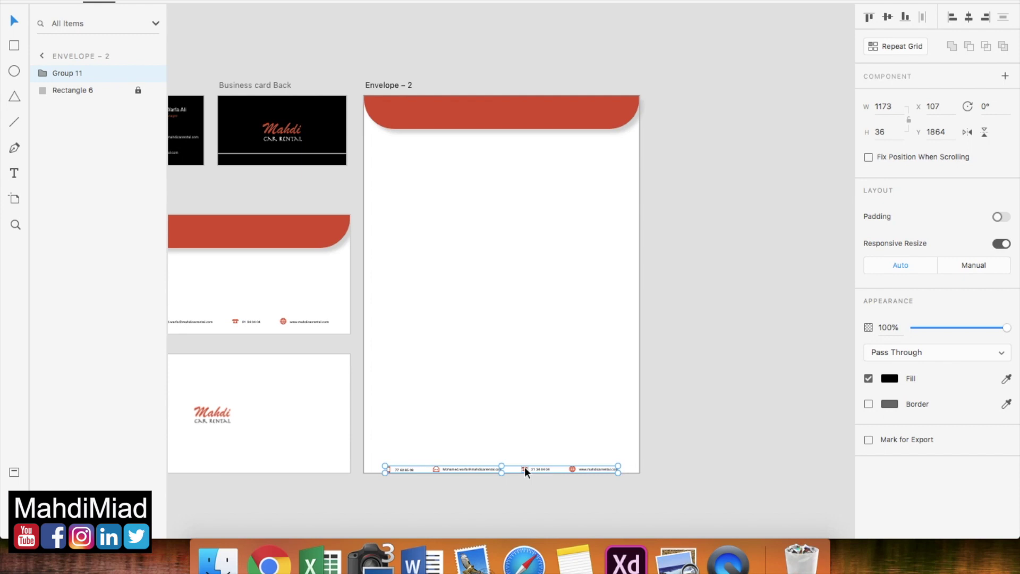
key("shift+Up")
key("shift+Up")
key("shift+Up")
key("shift+Up")
key("shift+Up")
key("shift+Up")
key("shift+Up")
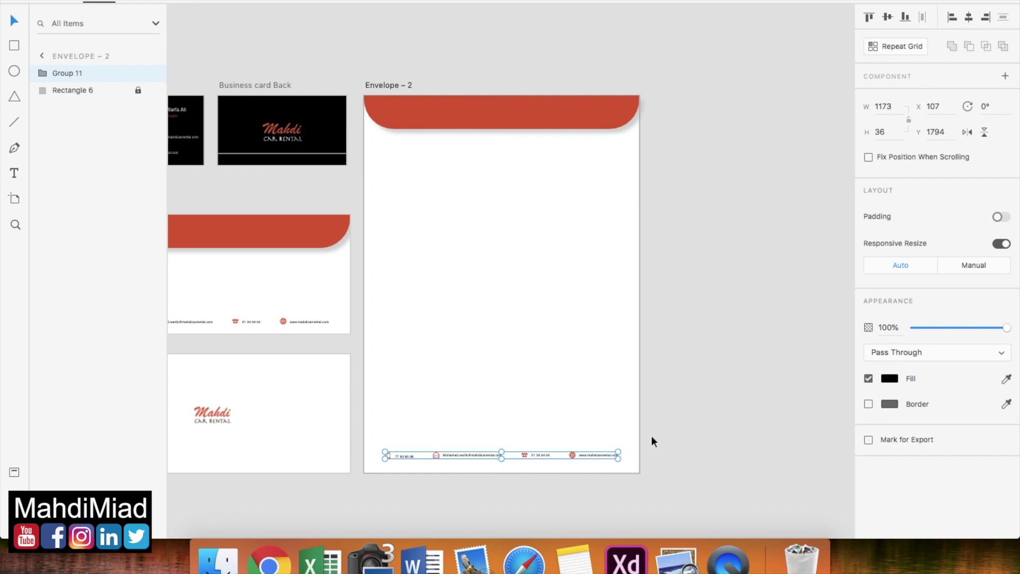
left_click(710, 375)
- Review all artboards together and compare them with the letterhead, envelope and card designs in the Preview mockup
scroll(710, 375, "left", 5)
scroll(709, 375, "down", 3)
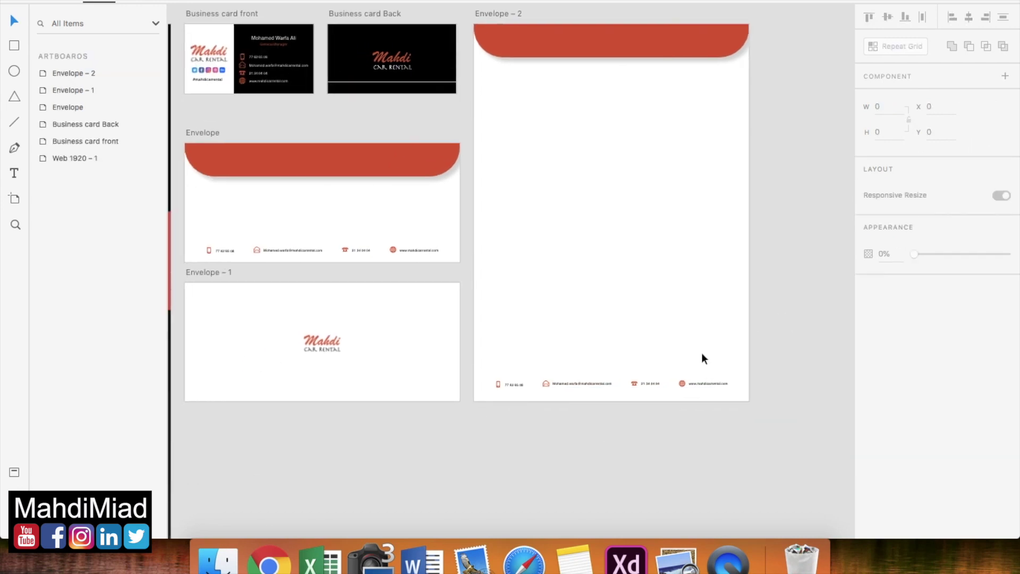
scroll(701, 359, "down", 5)
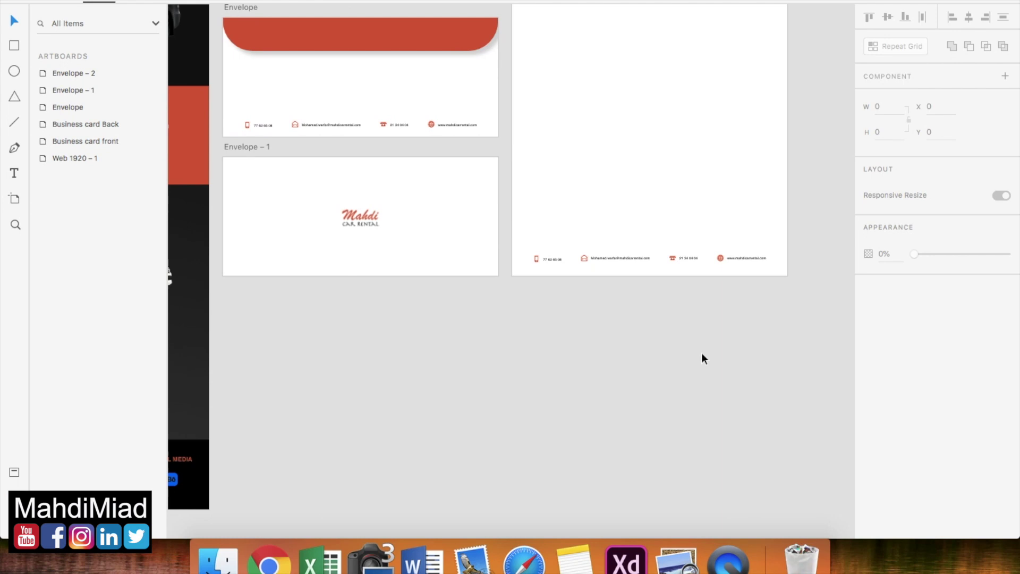
scroll(697, 362, "down", 5)
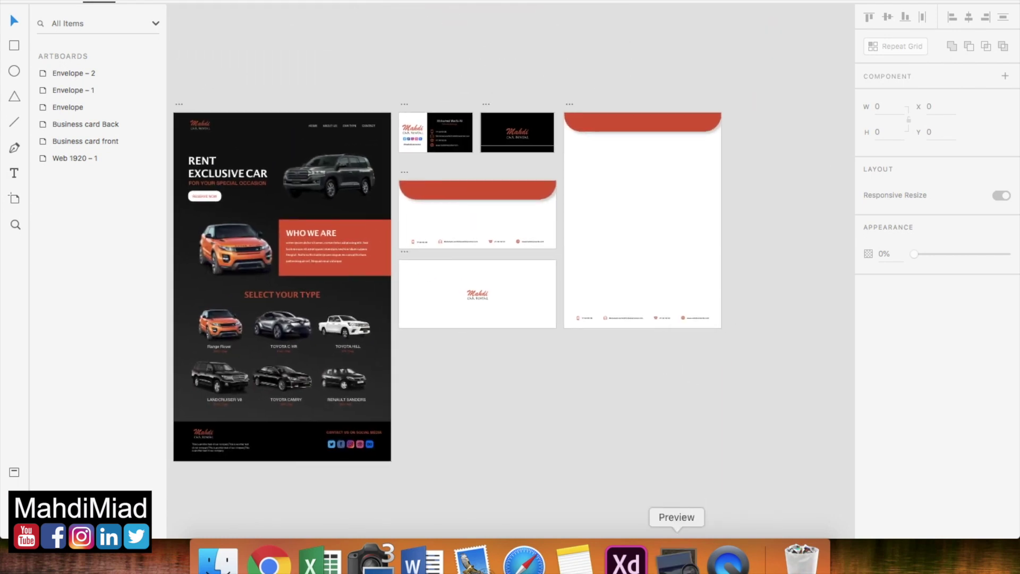
left_click(676, 560)
scroll(526, 232, "up", 5)
scroll(526, 233, "up", 3)
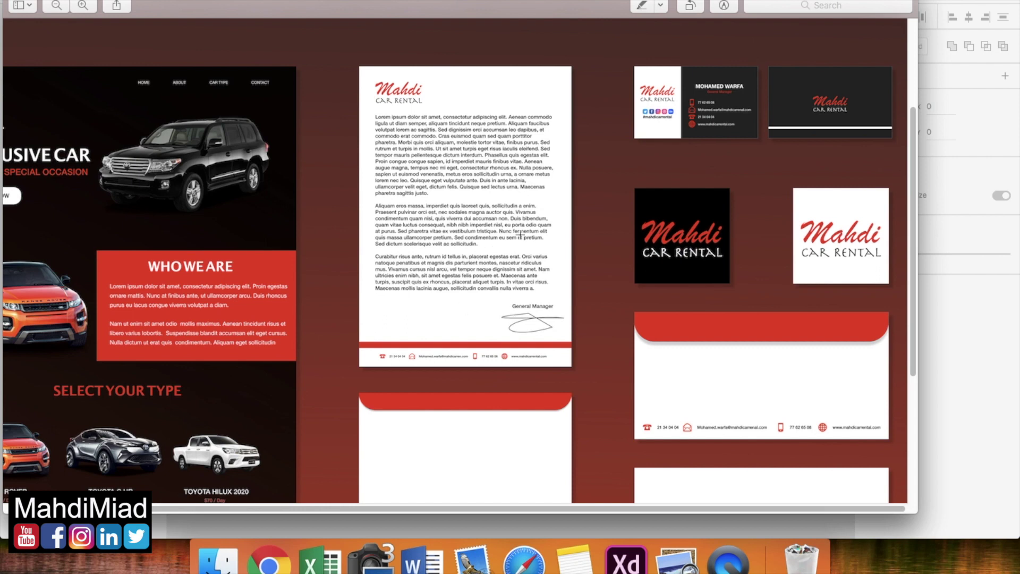
scroll(488, 232, "down", 5)
scroll(487, 232, "up", 5)
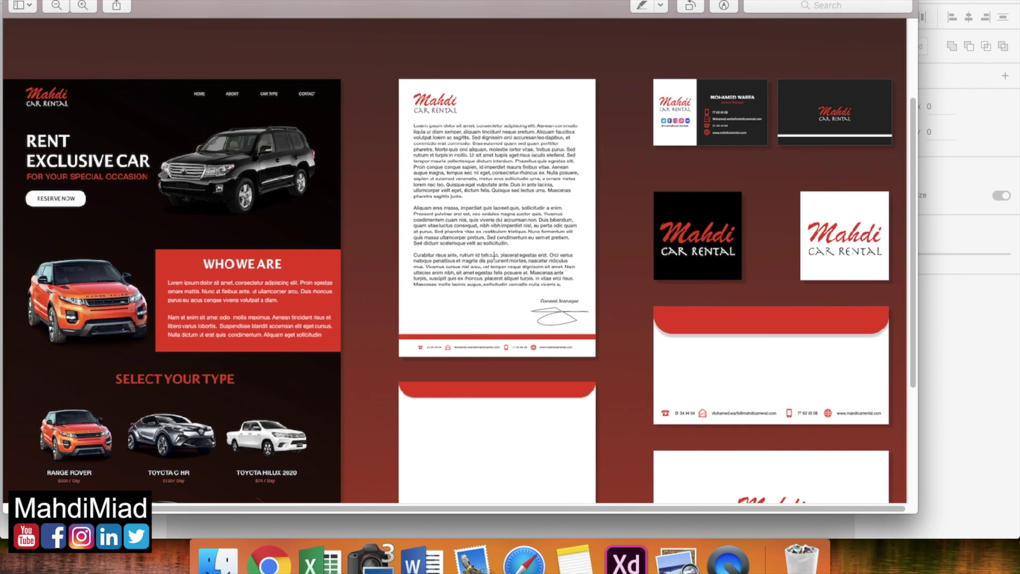
key("super+q")
scroll(634, 277, "right", 1)
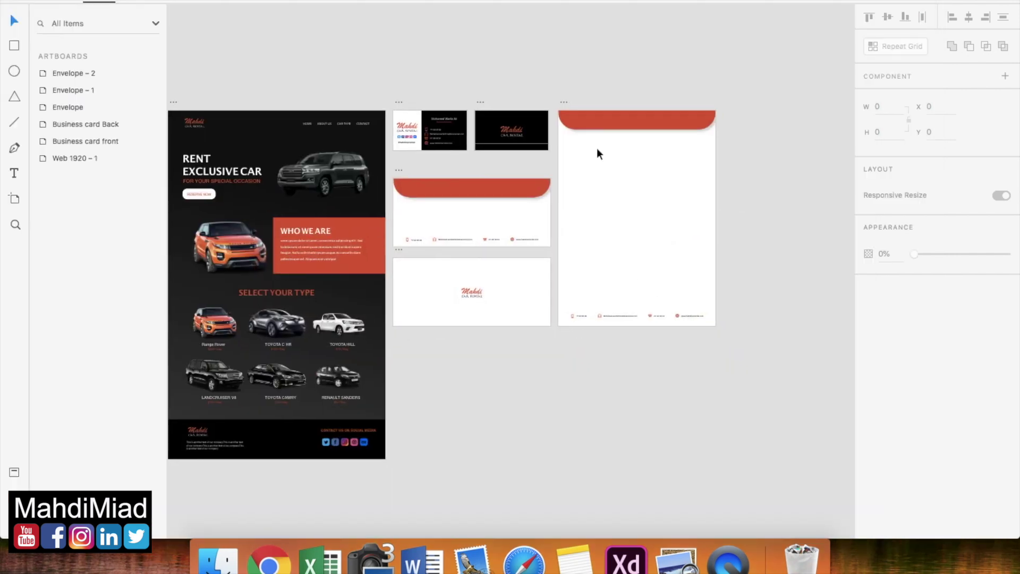
- Duplicate the tall Envelope – 2 artboard to its right as the basis for the letterhead
left_click(563, 101)
scroll(570, 114, "right", 2)
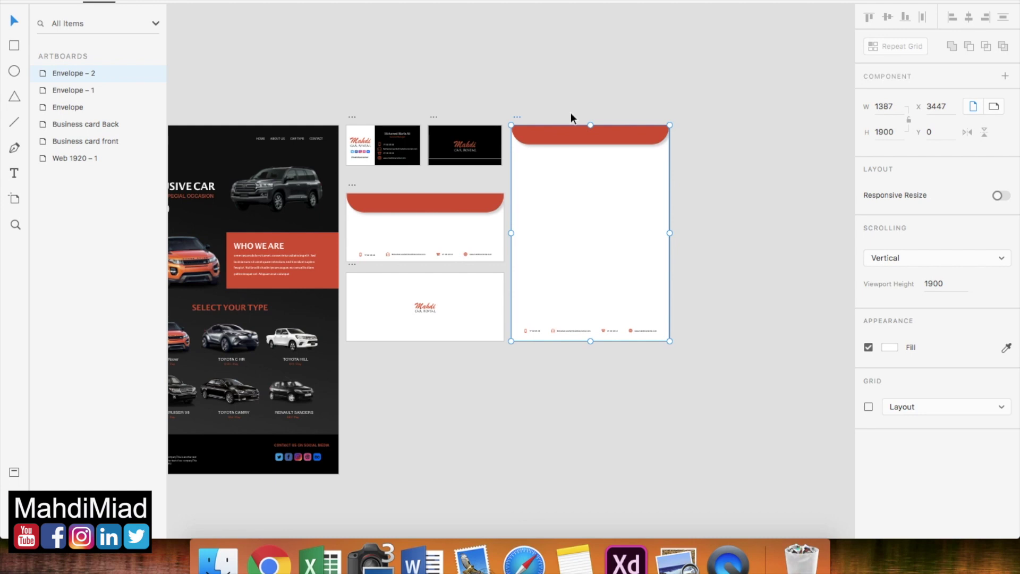
key("super+d")
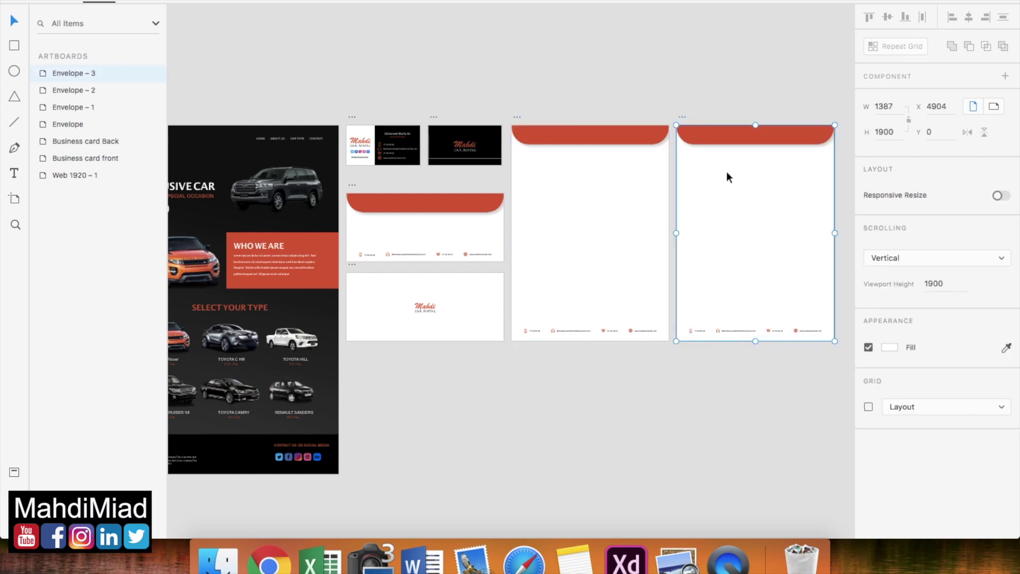
- Unlock the red flap rectangle on the Envelope – 3 artboard and delete it
scroll(725, 171, "up", 6)
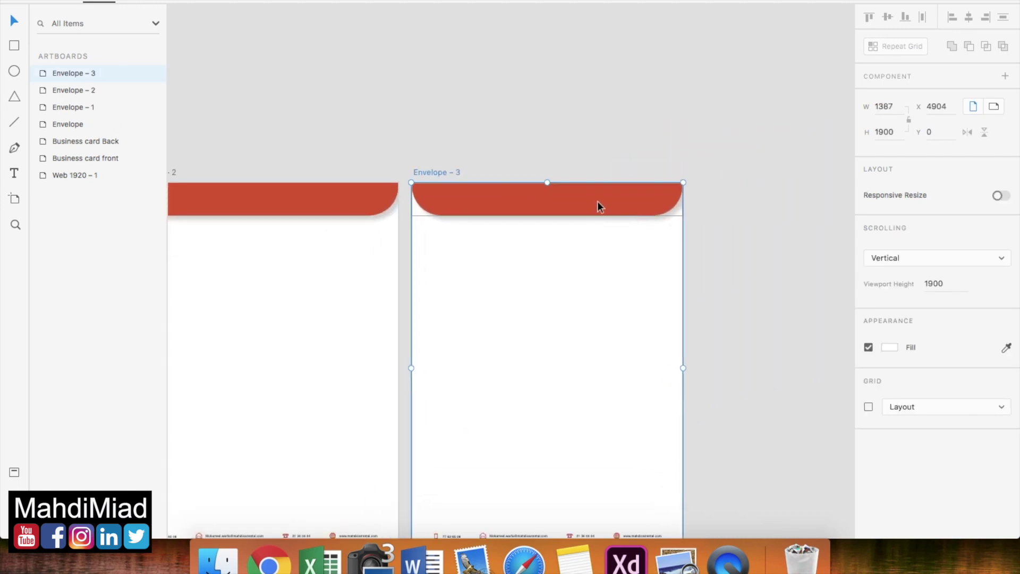
left_click(587, 203)
right_click(471, 228)
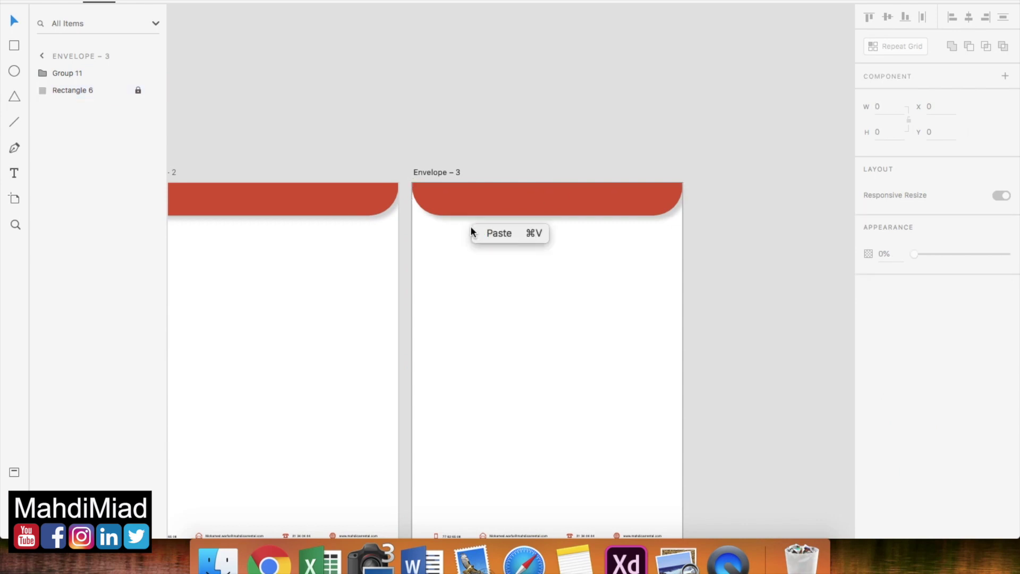
left_click(446, 192)
right_click(446, 193)
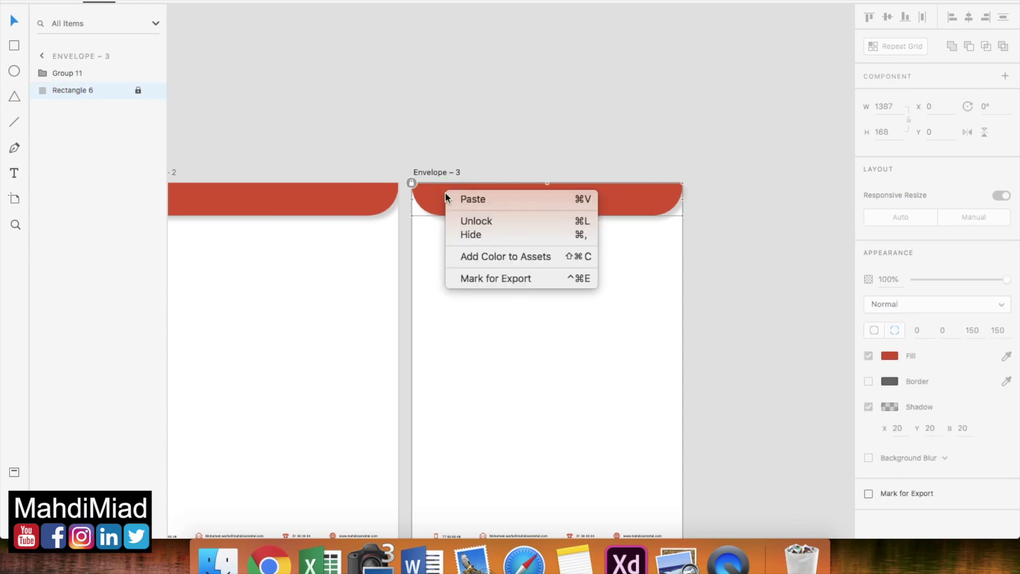
left_click(480, 221)
key("Delete")
scroll(525, 243, "down", 5)
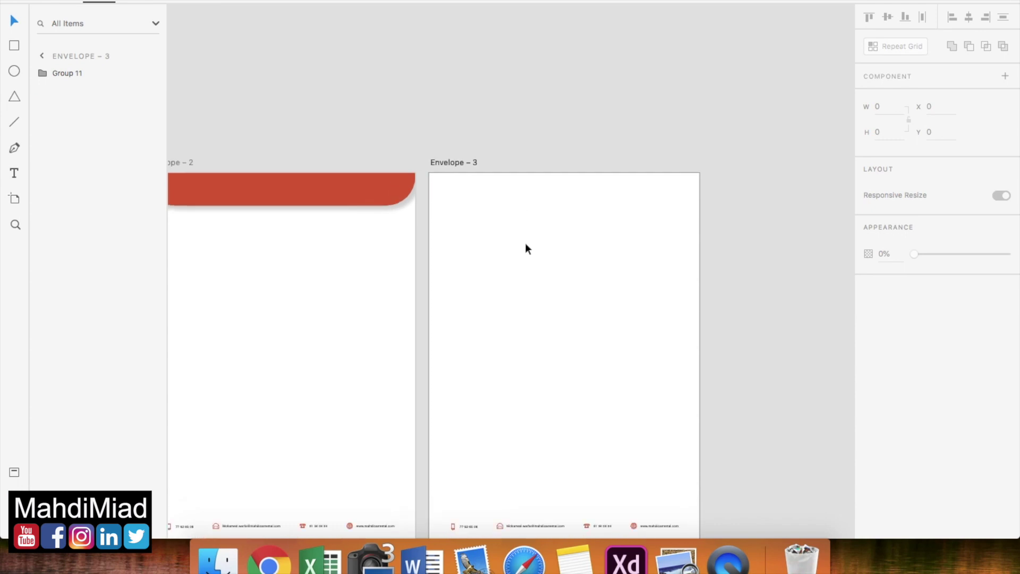
scroll(524, 243, "up", 5)
scroll(524, 243, "left", 4)
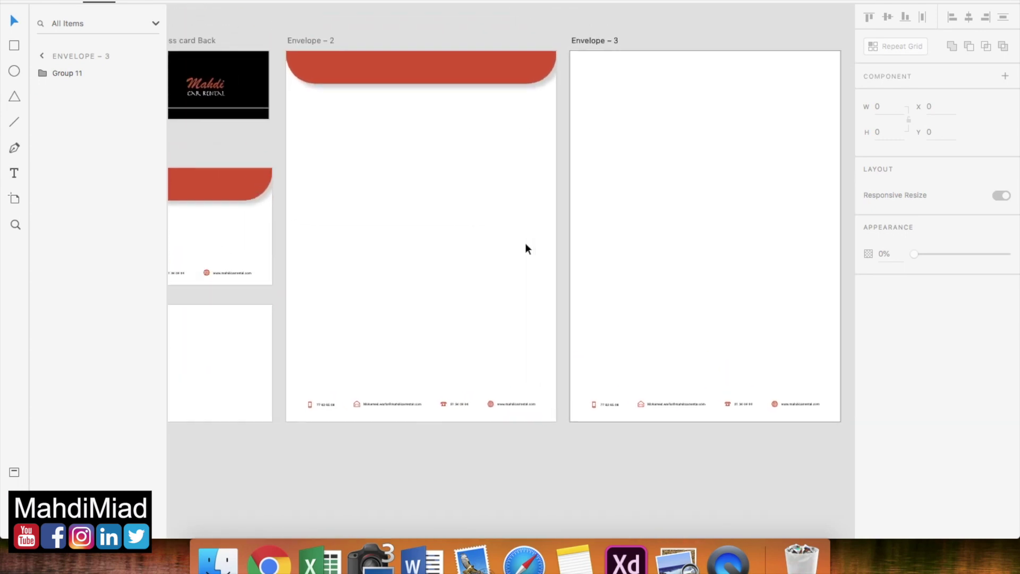
scroll(676, 425, "down", 3)
scroll(676, 425, "right", 3)
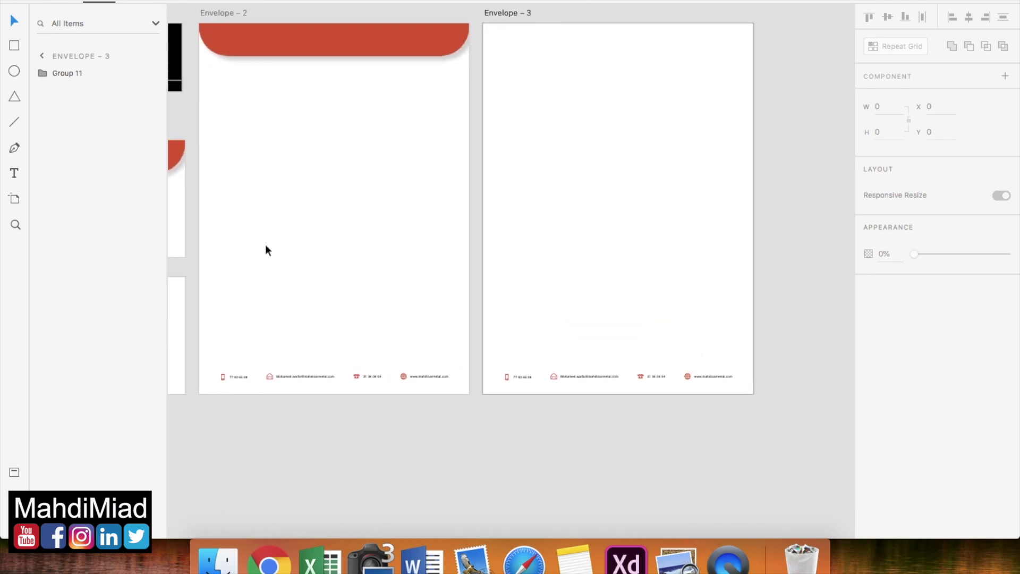
left_click(14, 123)
mouse_move(503, 379)
left_mouse_down()
mouse_move(498, 351)
mouse_move(753, 355)
mouse_move(746, 298)
left_mouse_up()
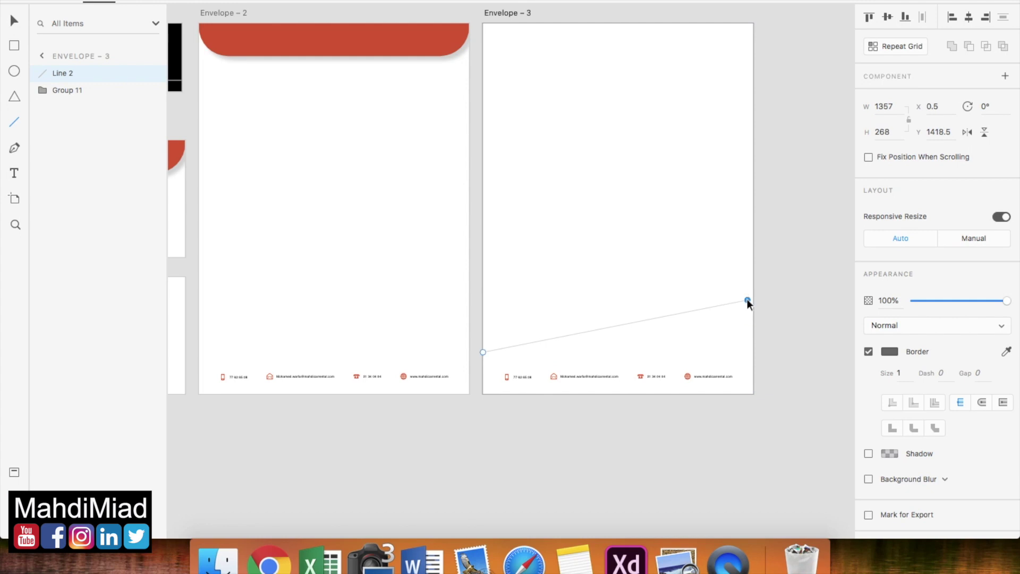
key("Delete")
- Draw a horizontal line across the full width of Envelope – 3 above the contact row and color its border #E34C26
left_click(18, 120)
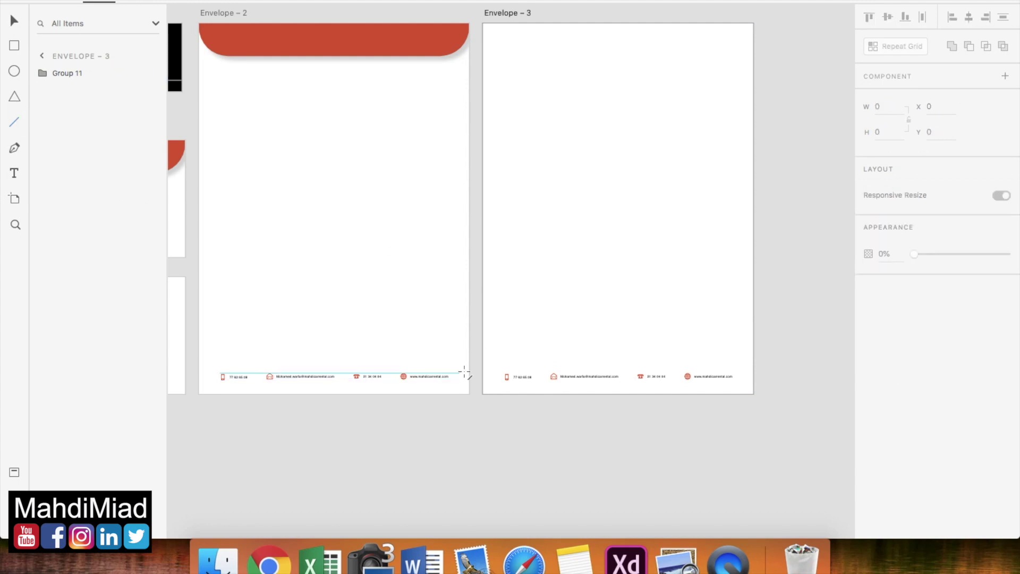
mouse_move(484, 358)
left_mouse_down()
mouse_move(677, 357)
mouse_move(762, 396)
mouse_move(750, 354)
left_mouse_up()
left_click(887, 352)
left_click(761, 425)
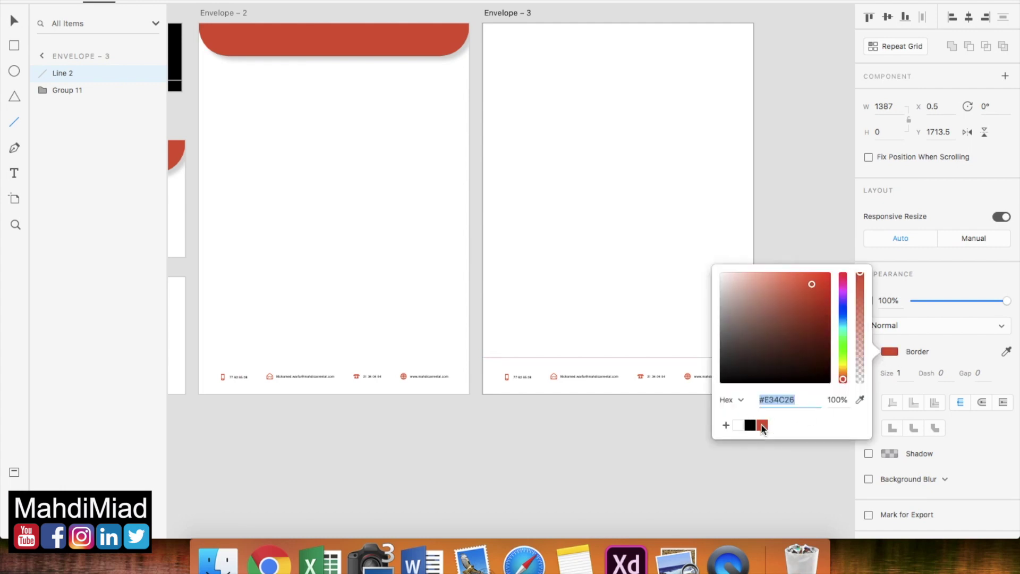
- Set the border size of the red line above the contact row to 20 and deselect it
left_click(899, 373)
type("20")
key("Return")
left_click(902, 374)
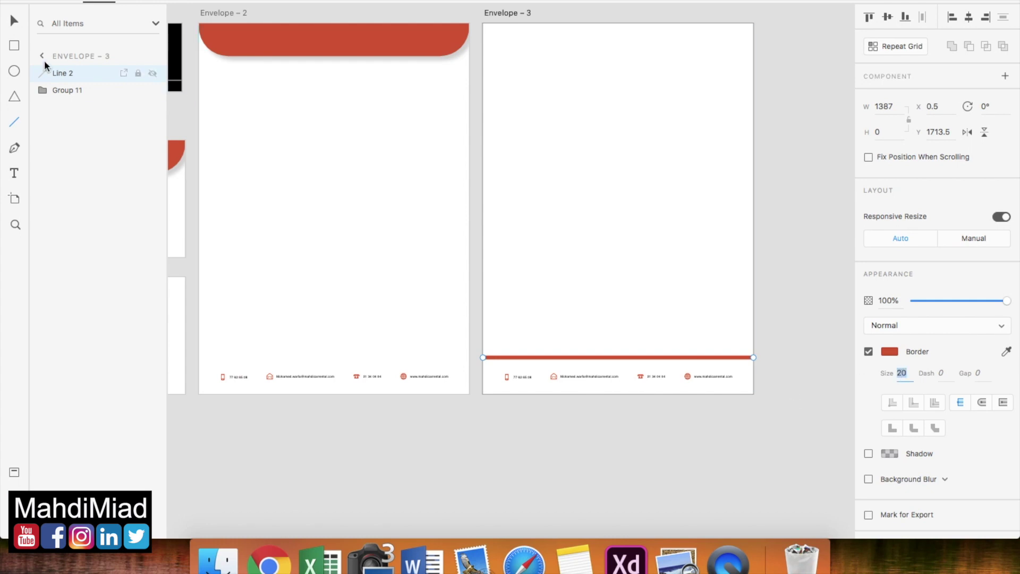
left_click(559, 403)
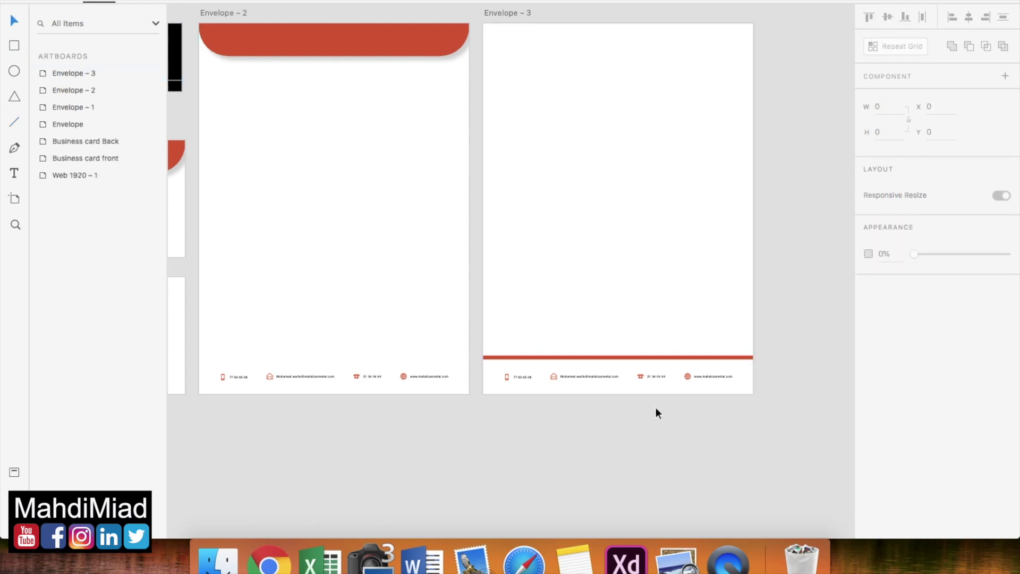
- Copy the logo from Envelope – 1 into Envelope – 3 and place it in the artboard's upper-left corner
scroll(655, 407, "up", 2)
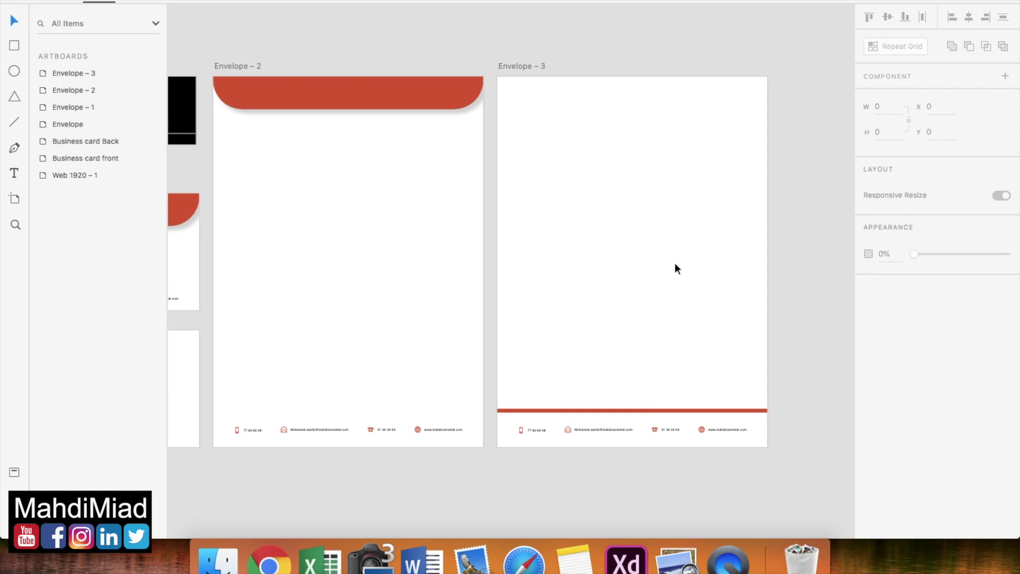
scroll(675, 262, "left", 5)
left_click(262, 381)
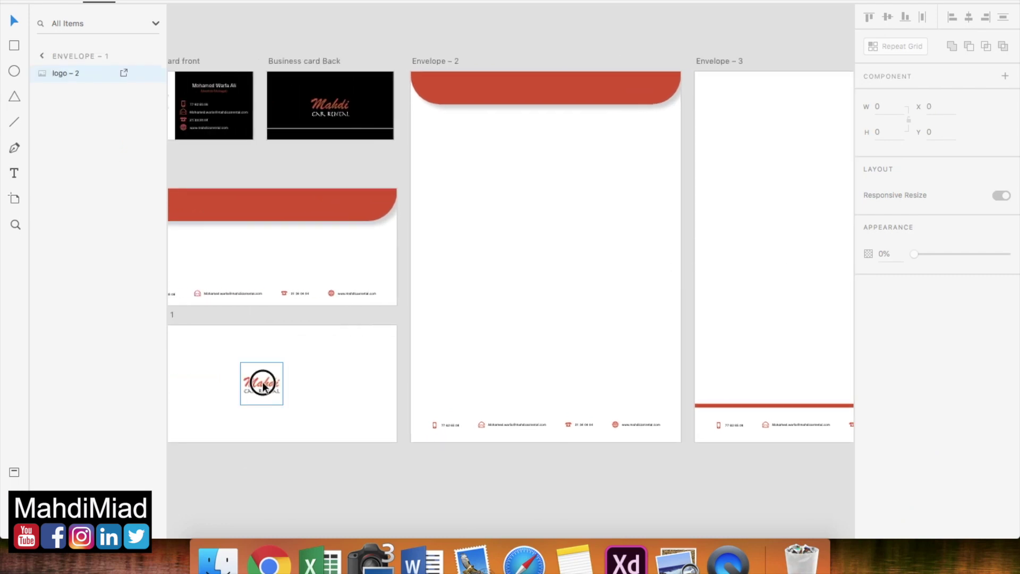
scroll(277, 355, "right", 10)
left_click(320, 252)
key("cmd+v")
scroll(320, 252, "left", 4)
scroll(320, 252, "up", 1)
left_click_drag(496, 180, 392, 149)
left_click(459, 338)
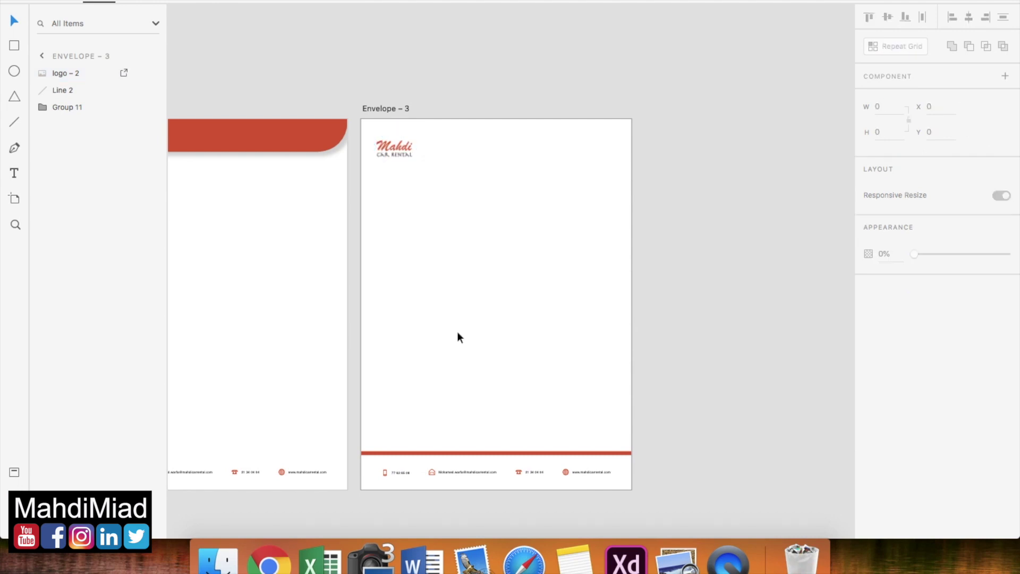
- Review the letterhead's logo, red line and contact row on Envelope – 3 up close and beside the other artboards
left_click(408, 472)
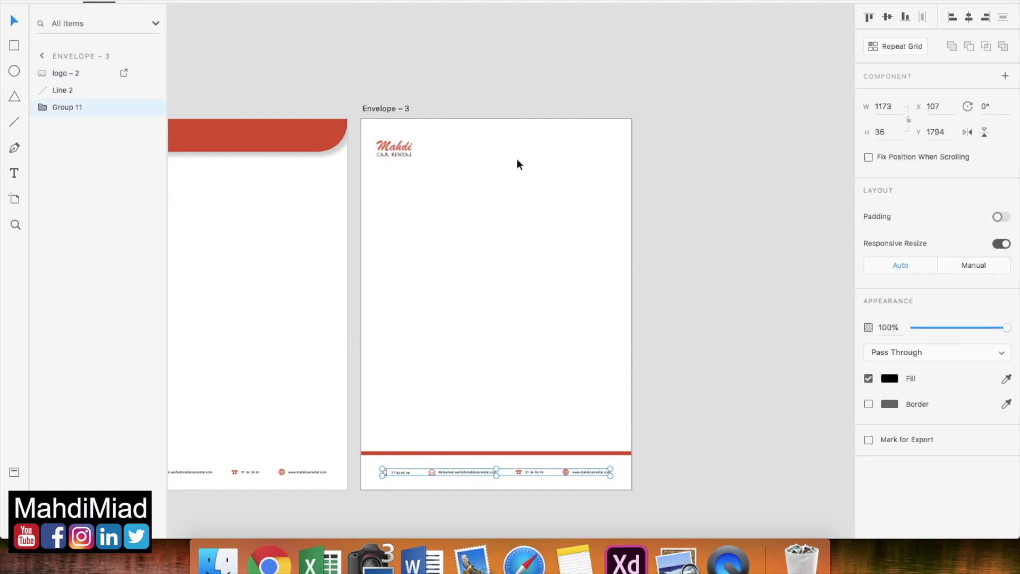
scroll(544, 288, "left", 2)
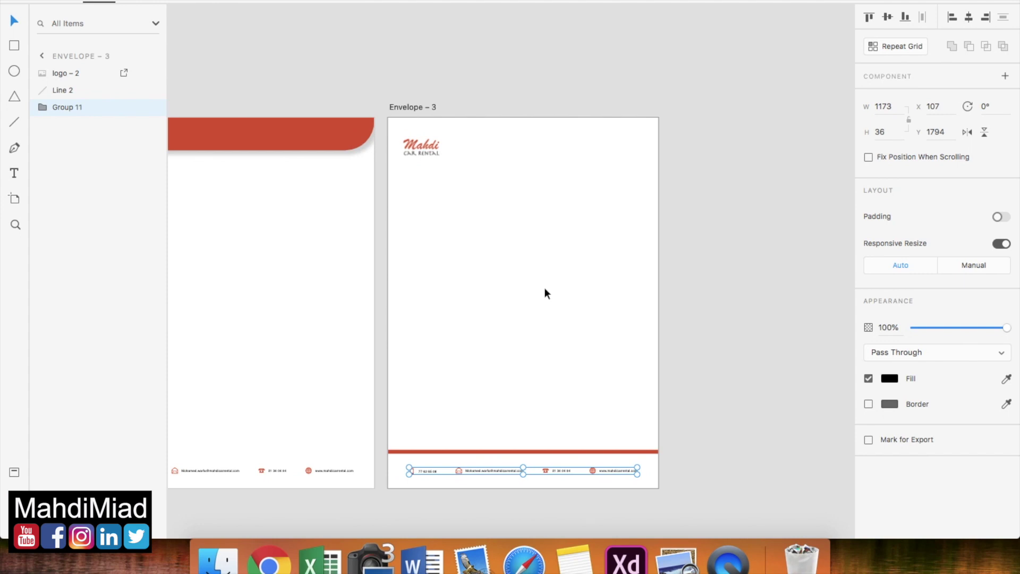
scroll(544, 288, "down", 5)
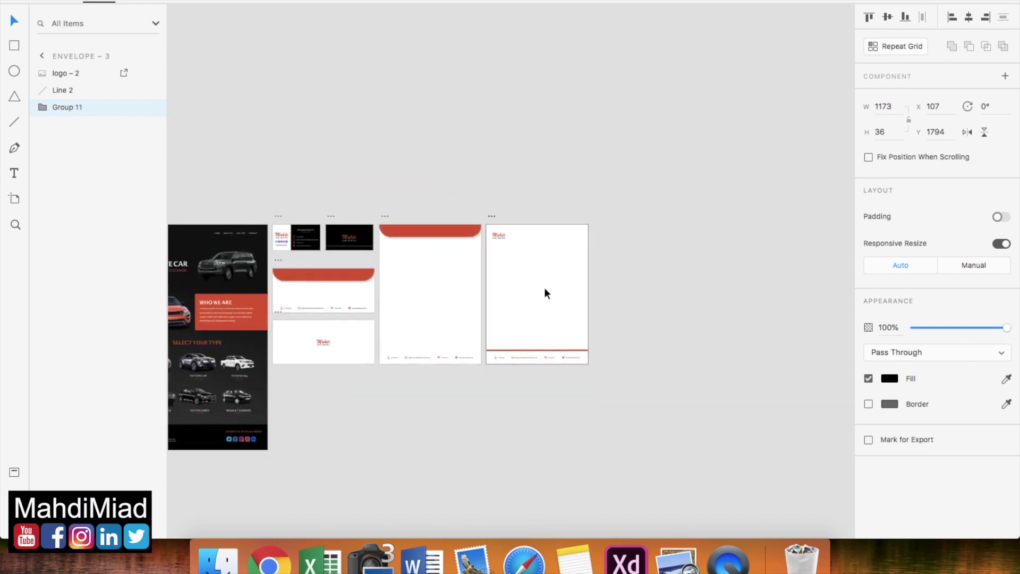
scroll(544, 289, "up", 3)
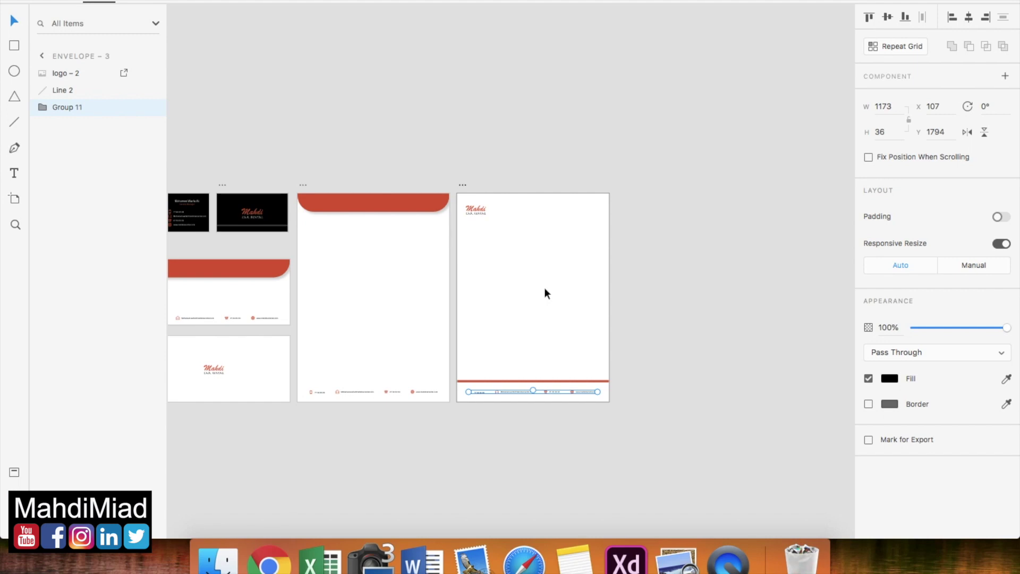
scroll(544, 288, "up", 2)
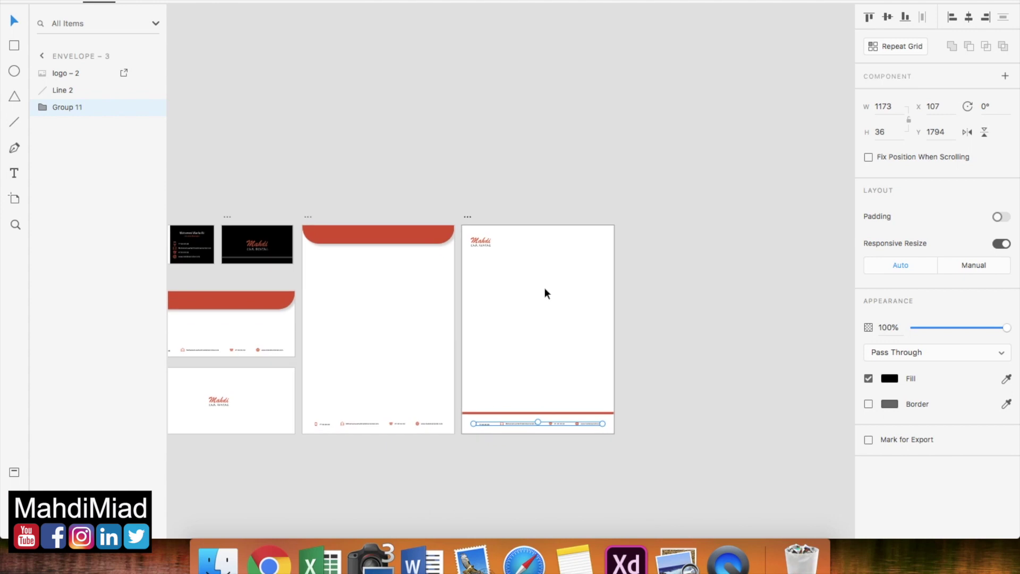
left_click(683, 353)
scroll(683, 353, "up", 3)
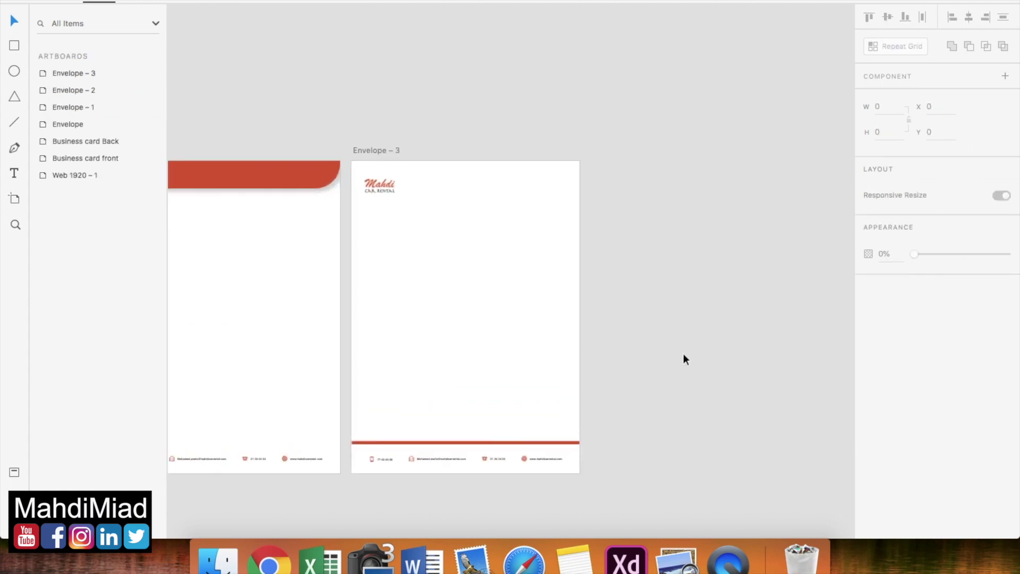
scroll(653, 381, "up", 3)
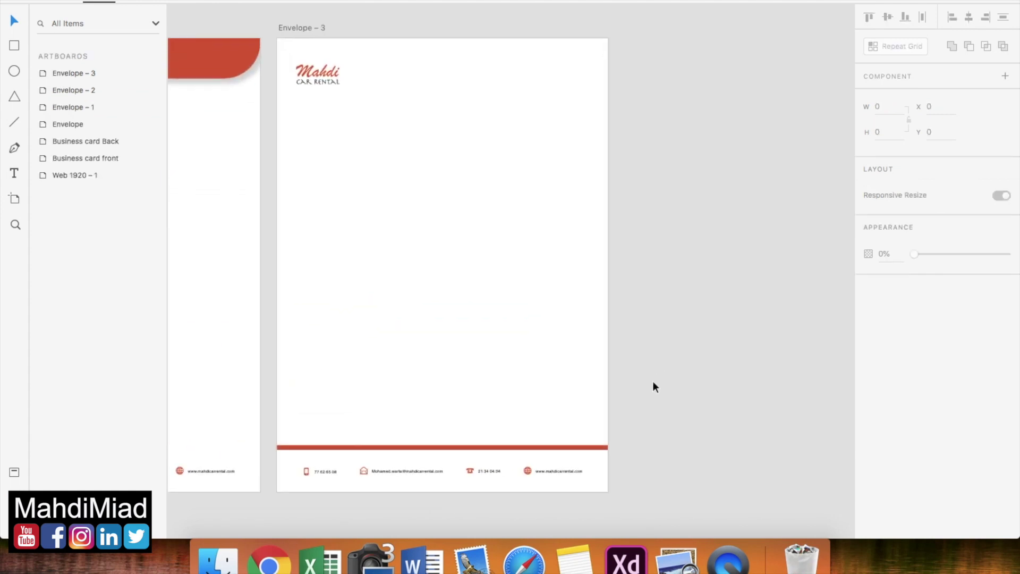
scroll(572, 309, "left", 5)
scroll(572, 309, "up", 1)
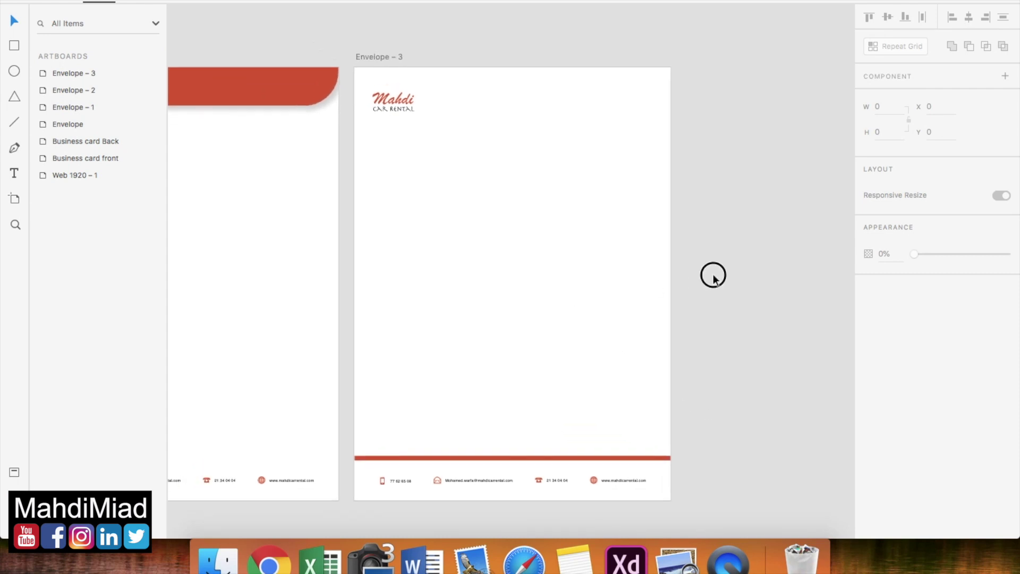
scroll(508, 187, "up", 3)
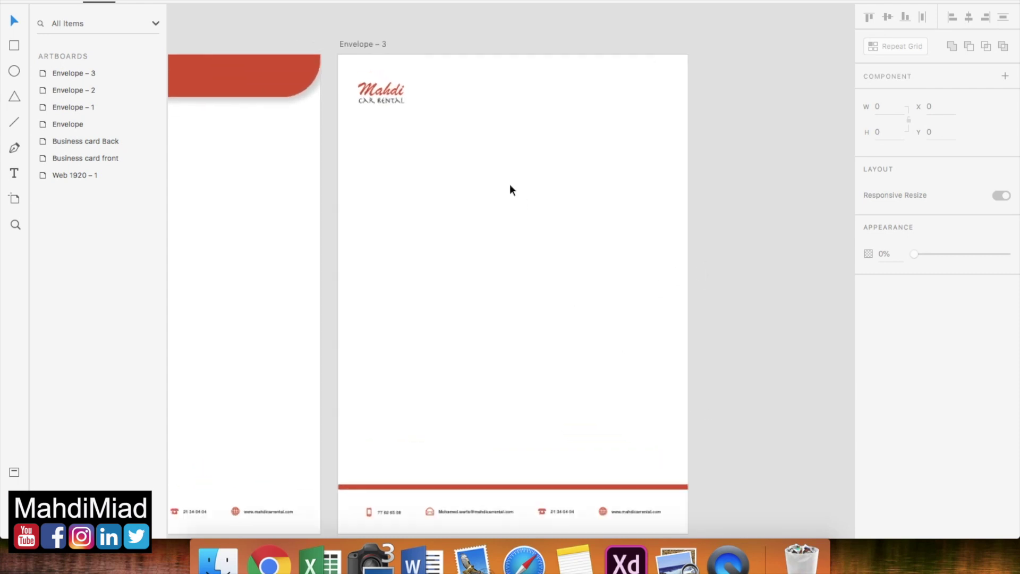
- Enlarge the logo on Envelope – 3 slightly from its lower-right corner and deselect it
left_click(431, 156)
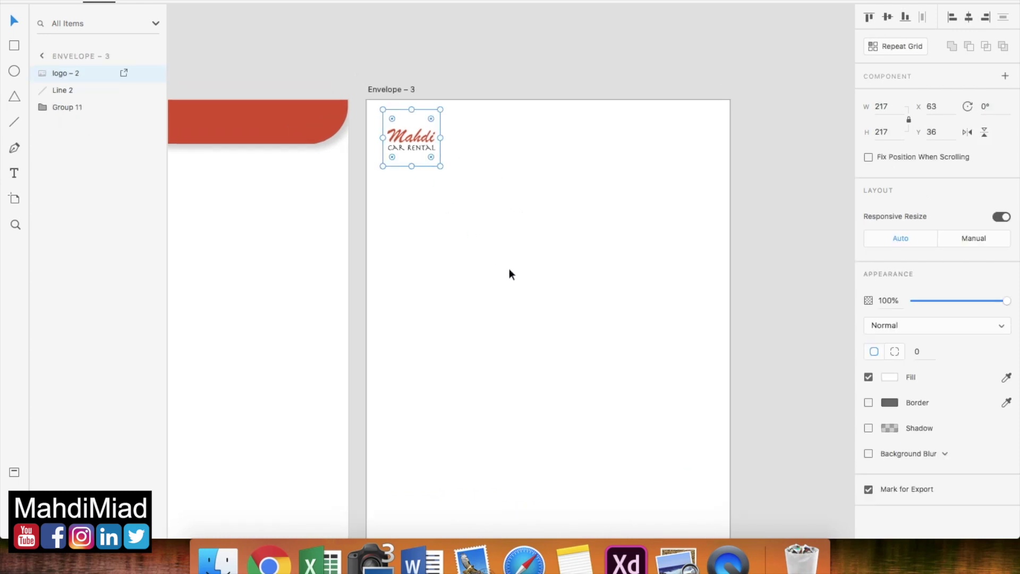
left_click_drag(440, 167, 446, 172)
left_click(482, 222)
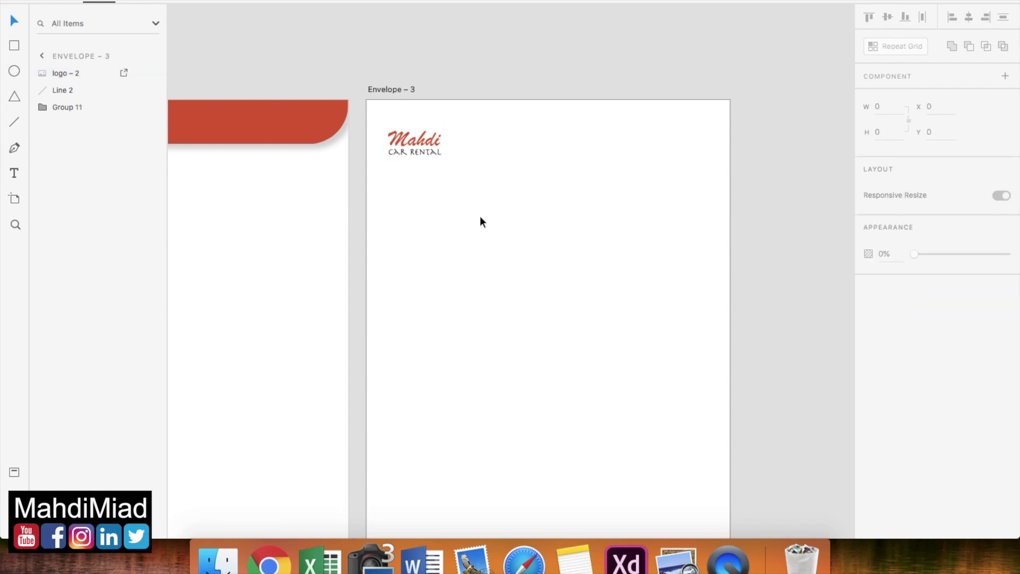
scroll(482, 222, "down", 3)
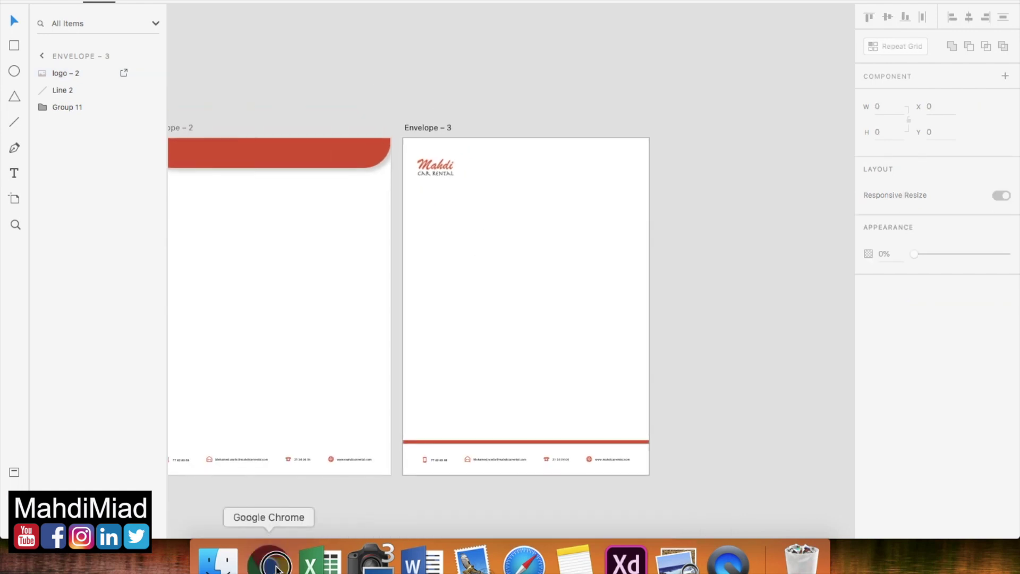
- Switch to Google Chrome, dismiss the downloads bar and bring up the Indeed search for "designer remote"
left_click(269, 560)
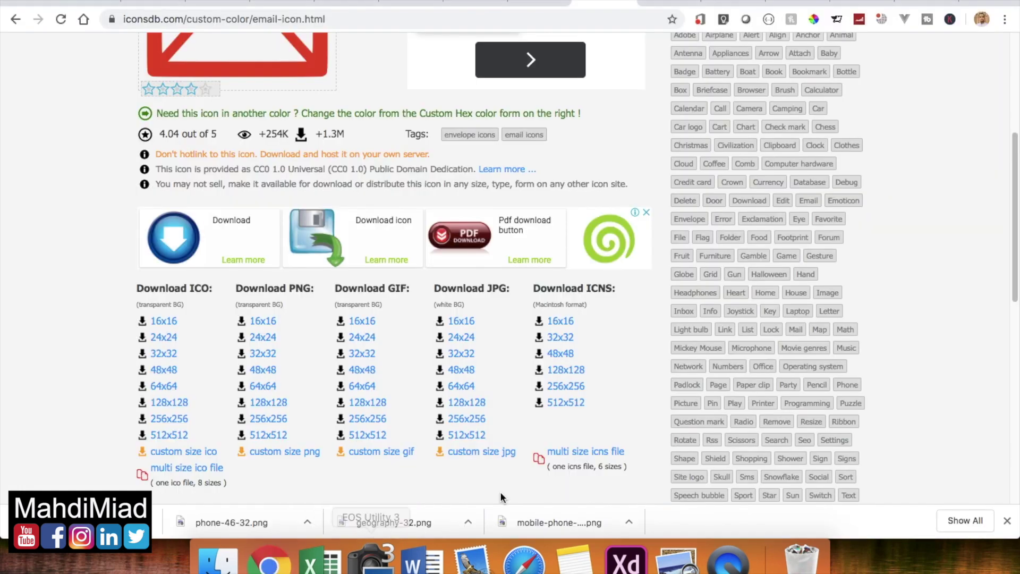
left_click(1007, 521)
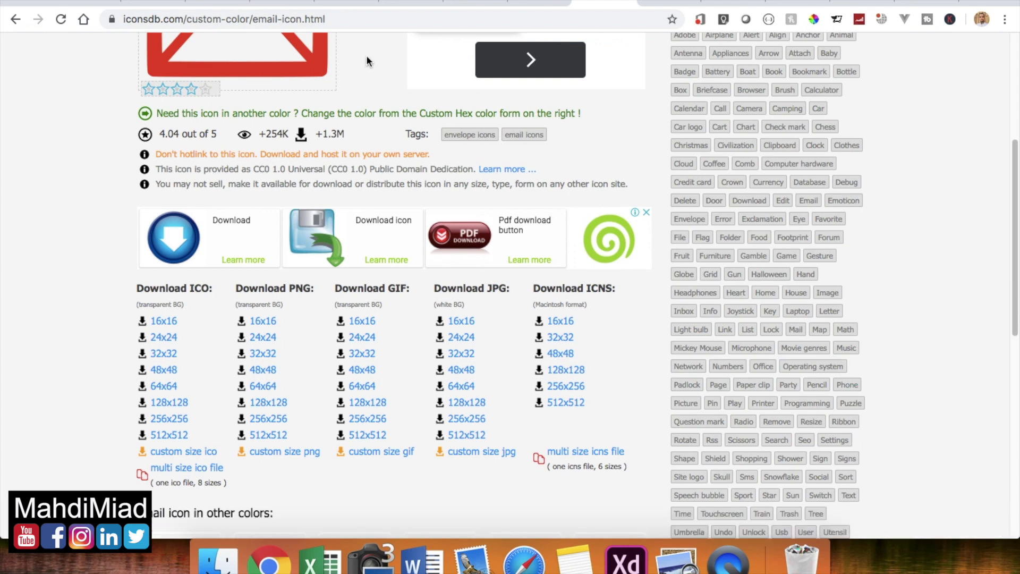
left_click(280, 3)
left_click(215, 2)
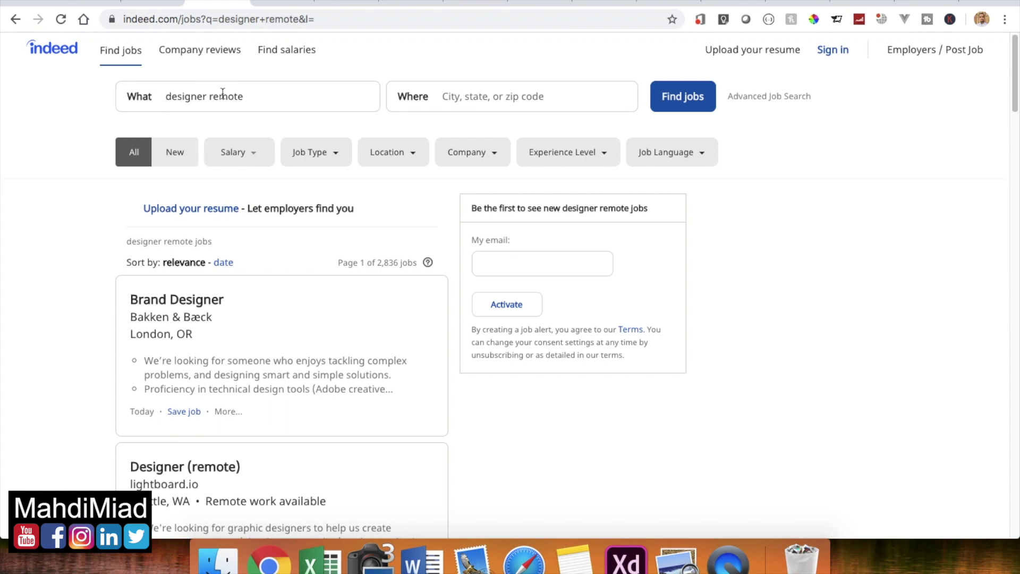
- Browse the remote designer job listings on Indeed, examining the titles, companies and requirements
scroll(62, 337, "down", 6)
scroll(62, 340, "up", 5)
scroll(62, 340, "up", 1)
scroll(174, 228, "down", 2)
scroll(173, 228, "up", 2)
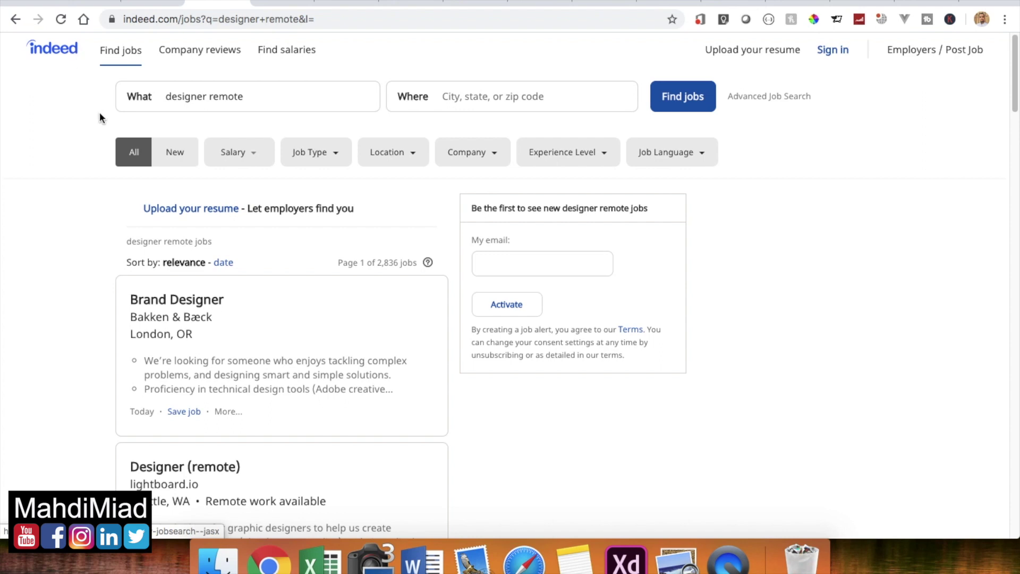
scroll(99, 116, "down", 6)
scroll(116, 230, "down", 4)
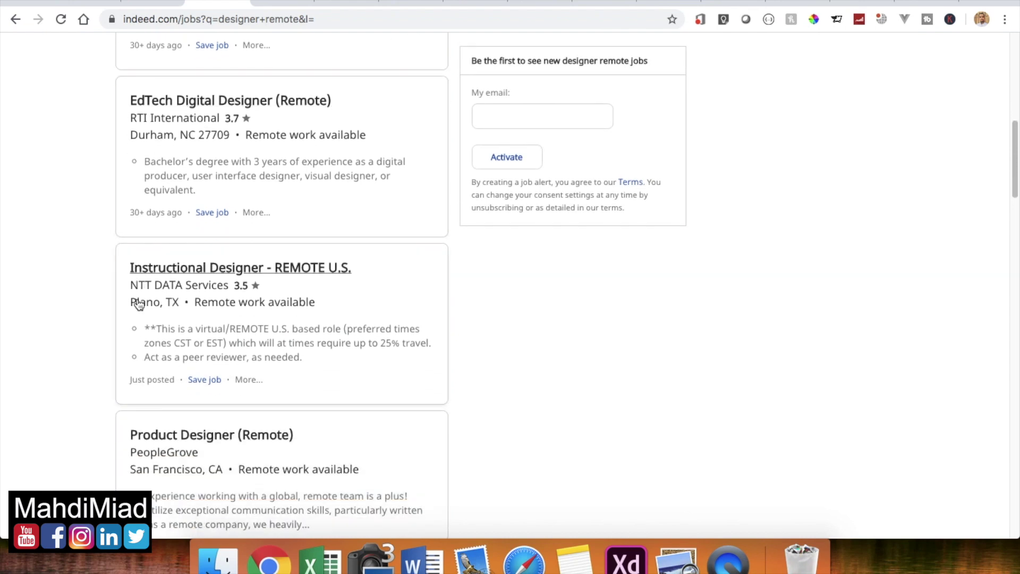
scroll(138, 303, "down", 3)
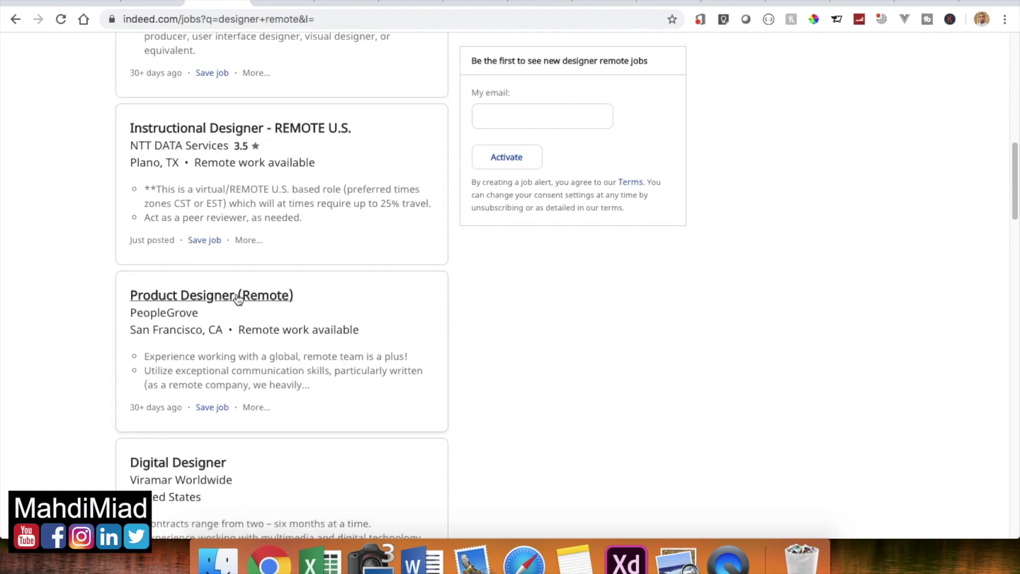
scroll(126, 416, "down", 3)
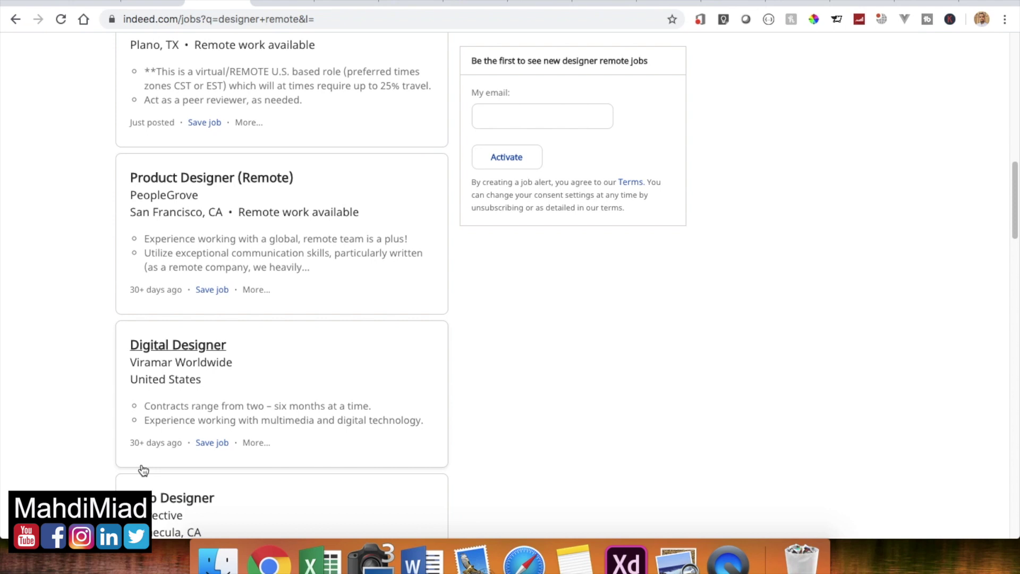
- Switch to Adobe XD and review the Web 1920 – 1 car rental page from its header to its footer
scroll(143, 470, "down", 5)
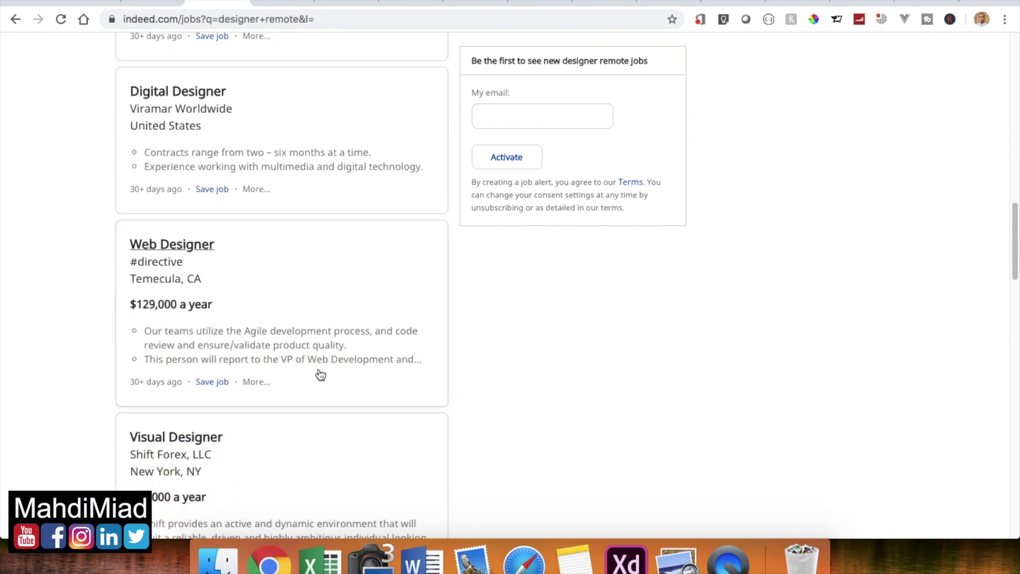
left_click(625, 558)
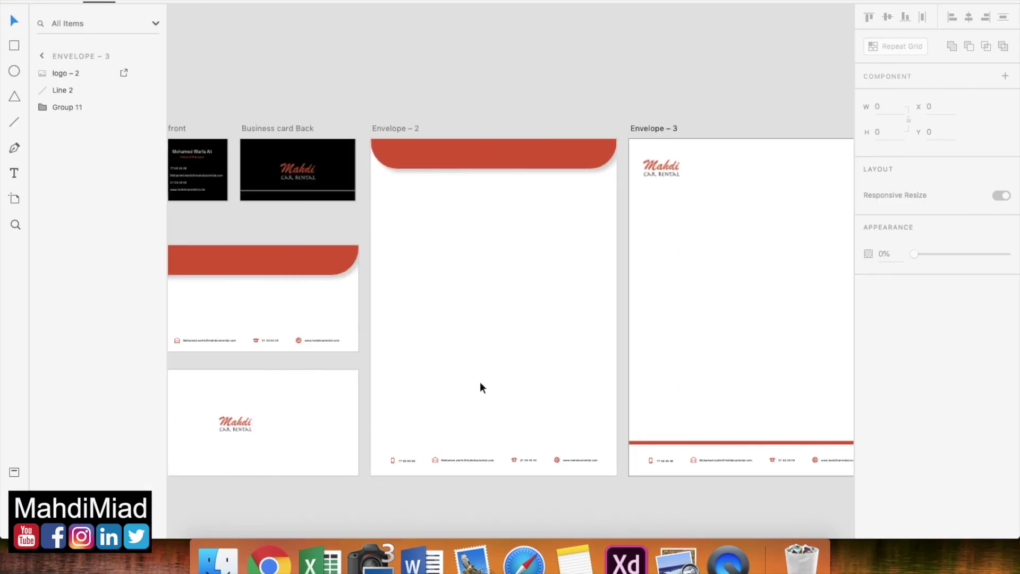
scroll(482, 387, "left", 10)
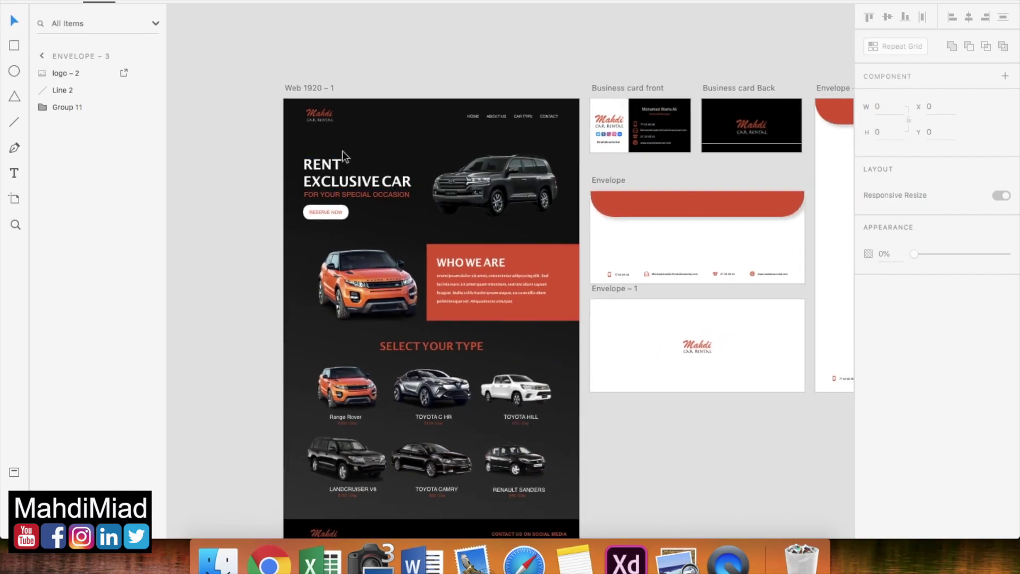
scroll(342, 155, "down", 1)
left_click(296, 58)
scroll(432, 330, "down", 2)
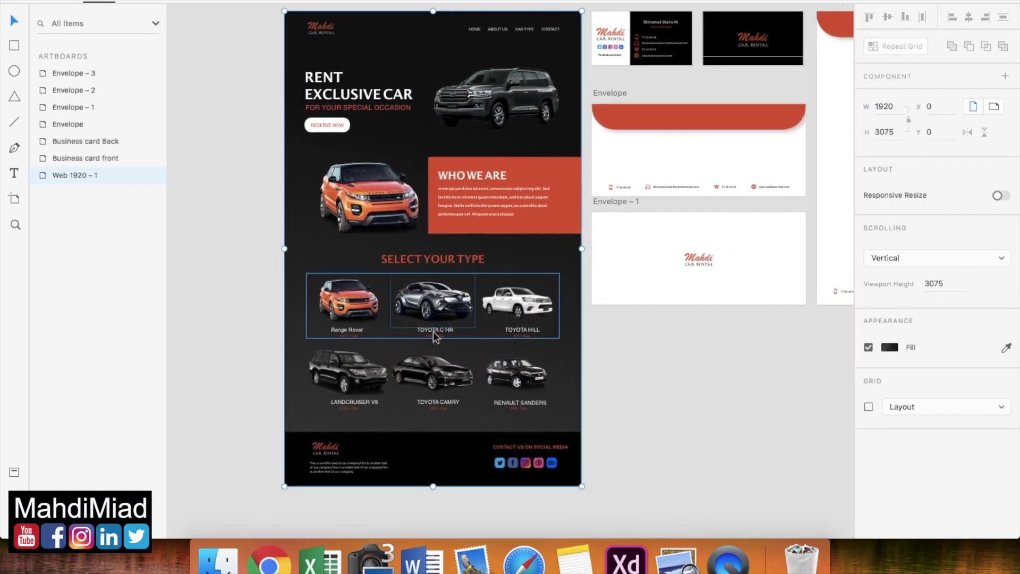
scroll(432, 330, "down", 2)
left_click(278, 296)
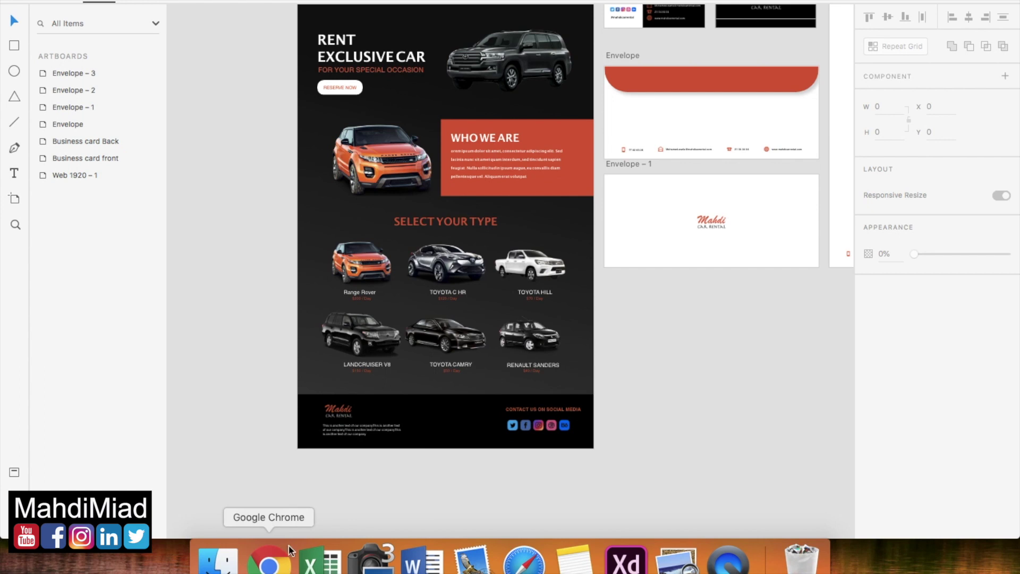
scroll(343, 159, "up", 6)
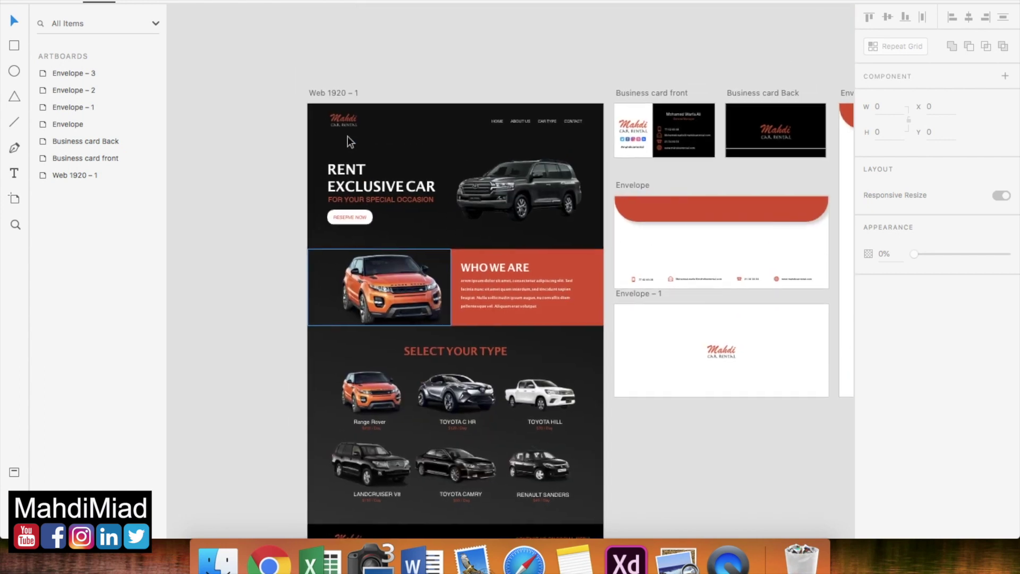
- Switch to Google Chrome and examine the yearly salaries of the Web Designer and Visual Designer jobs on Indeed
left_click(269, 560)
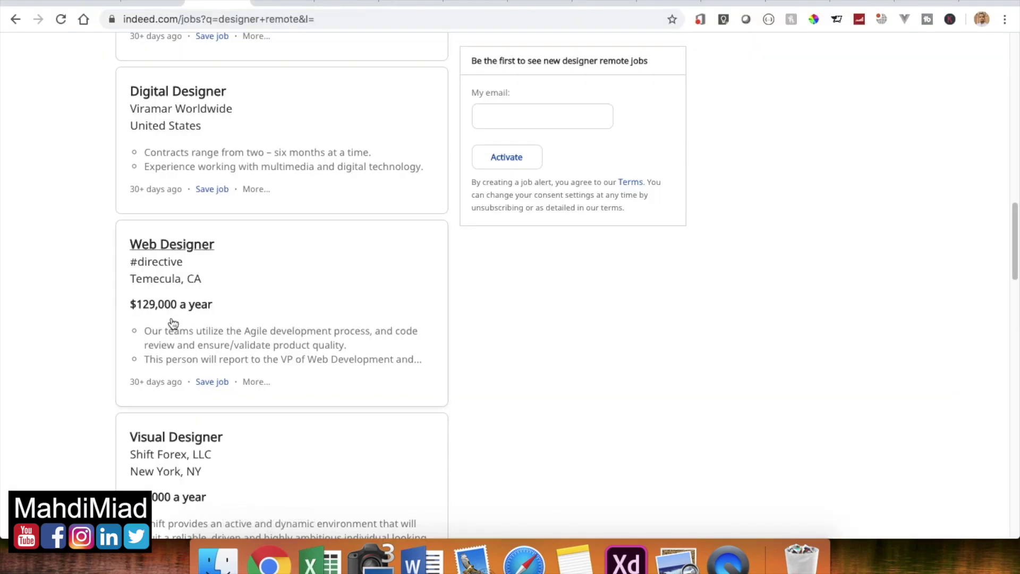
scroll(170, 321, "down", 3)
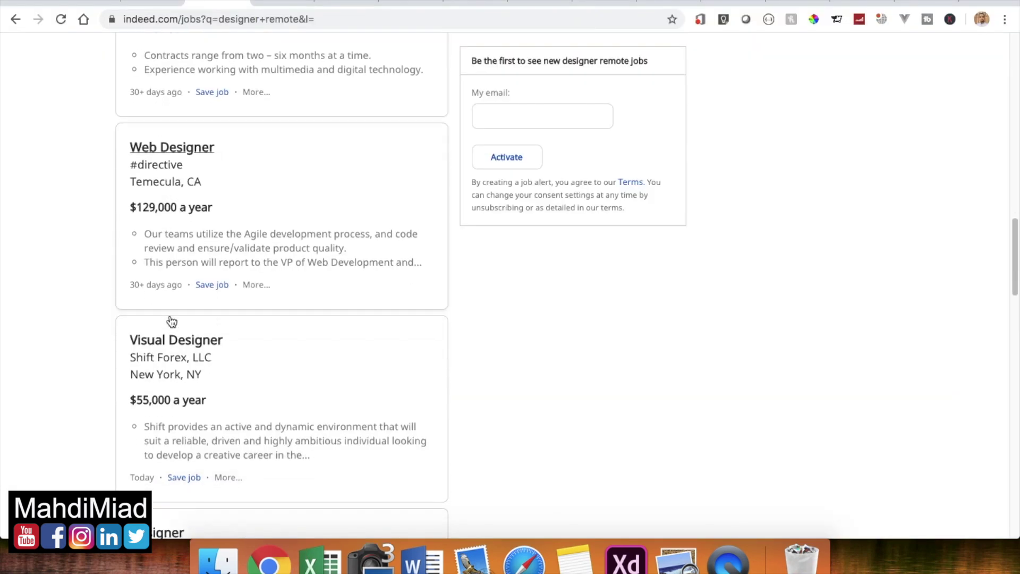
scroll(171, 321, "down", 2)
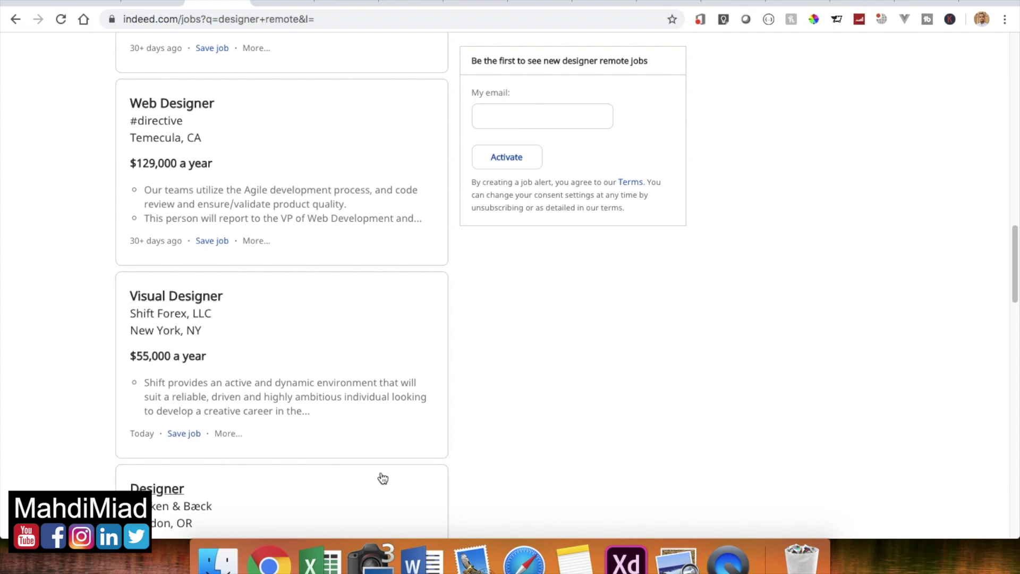
- Open Calculator and divide the Visual Designer salary of 55000 by 12 for the monthly pay
key("super+space")
type("cal")
key("Return")
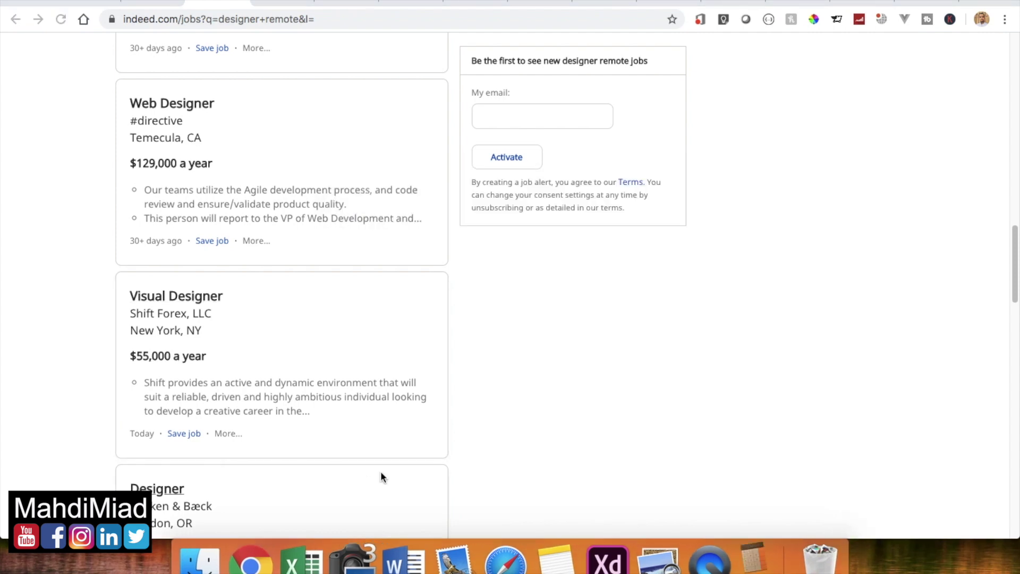
left_click(749, 197)
left_click(749, 197)
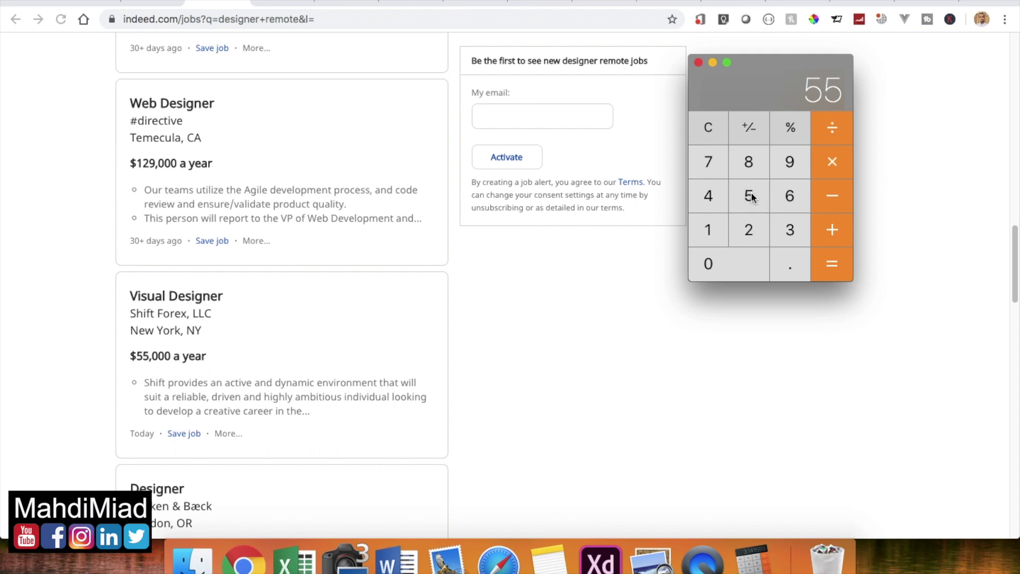
left_click(729, 262)
left_click(729, 263)
left_click(729, 262)
left_click(833, 133)
left_click(709, 229)
left_click(749, 230)
left_click(833, 269)
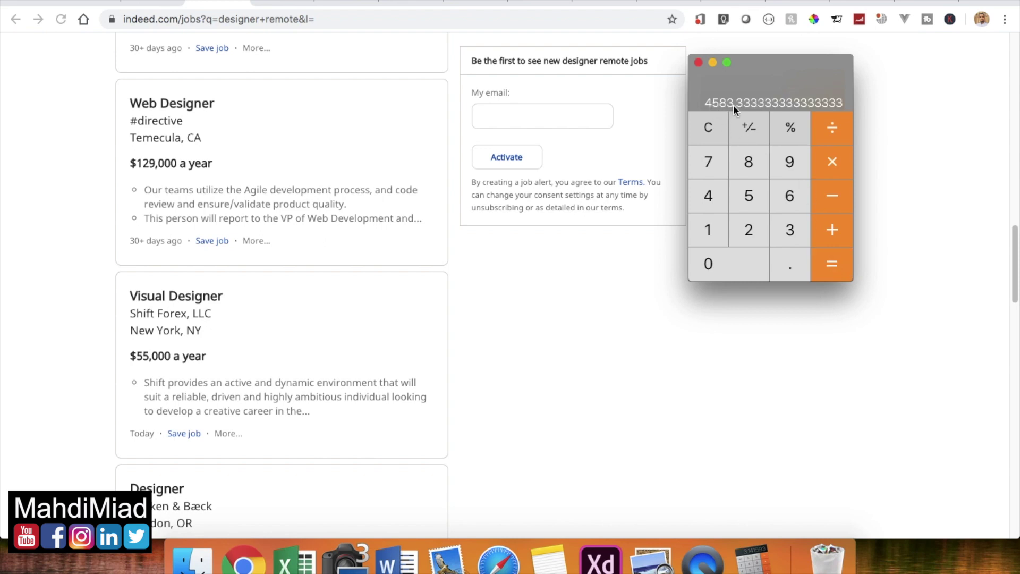
- Multiply the monthly pay by 177.5 to convert the currency, and return to the Indeed results
left_click(827, 161)
left_click(710, 228)
left_click(711, 163)
left_click(712, 163)
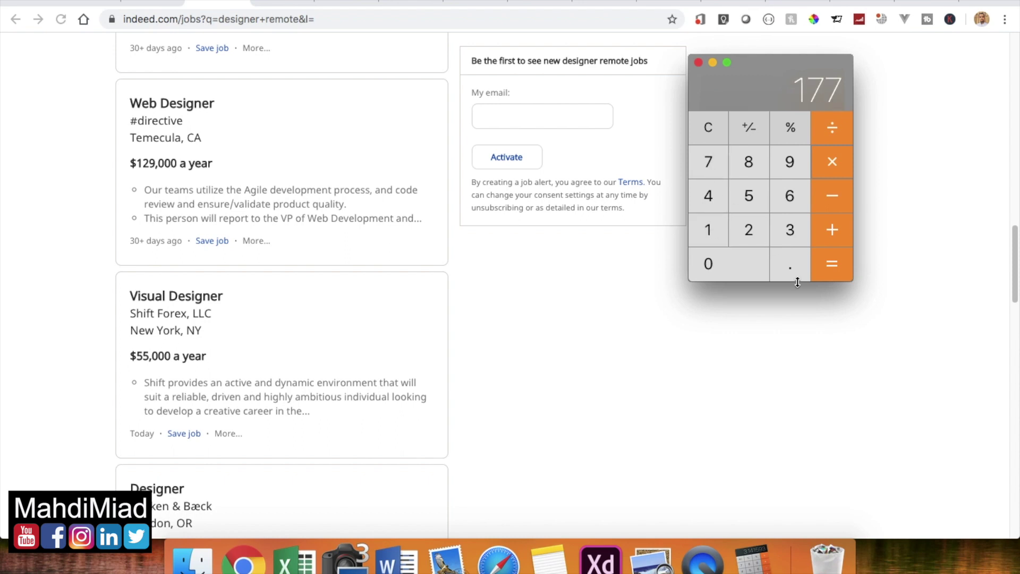
left_click(793, 270)
left_click(749, 200)
left_click(834, 271)
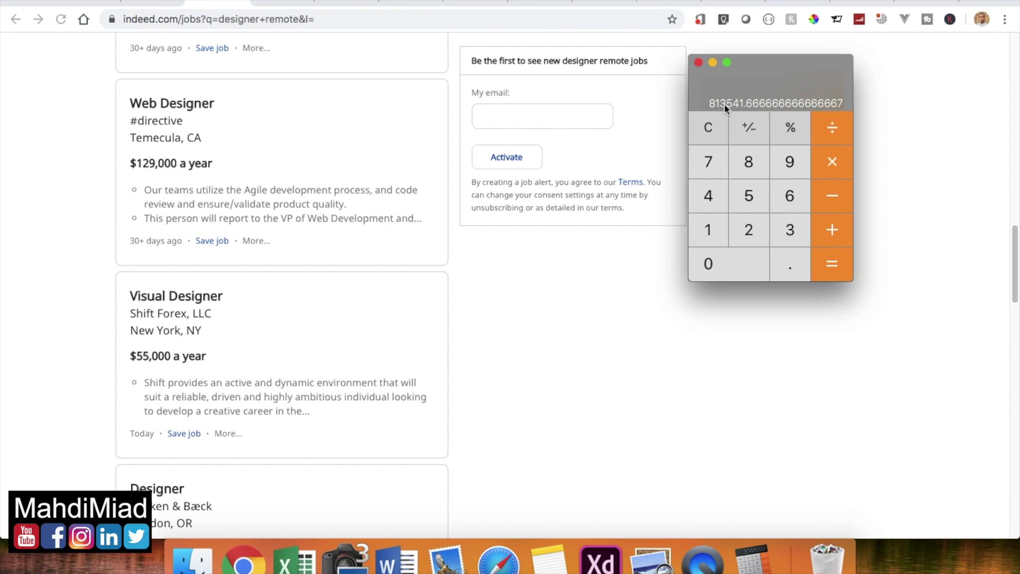
left_click(660, 273)
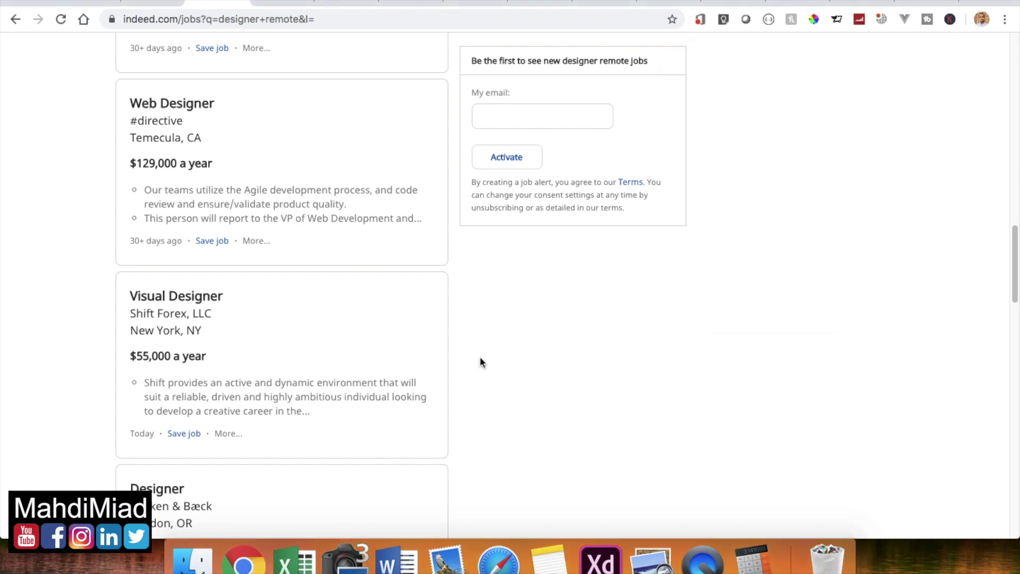
- Browse the remaining Indeed designer listings to the end of the results page, examining titles, companies, remote options and salaries
scroll(257, 336, "down", 3)
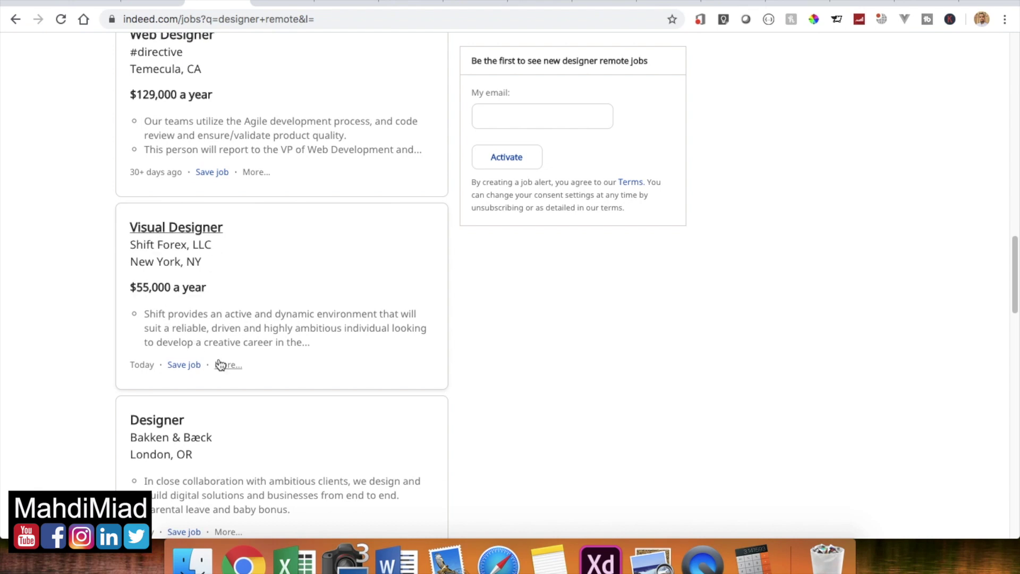
scroll(218, 365, "down", 10)
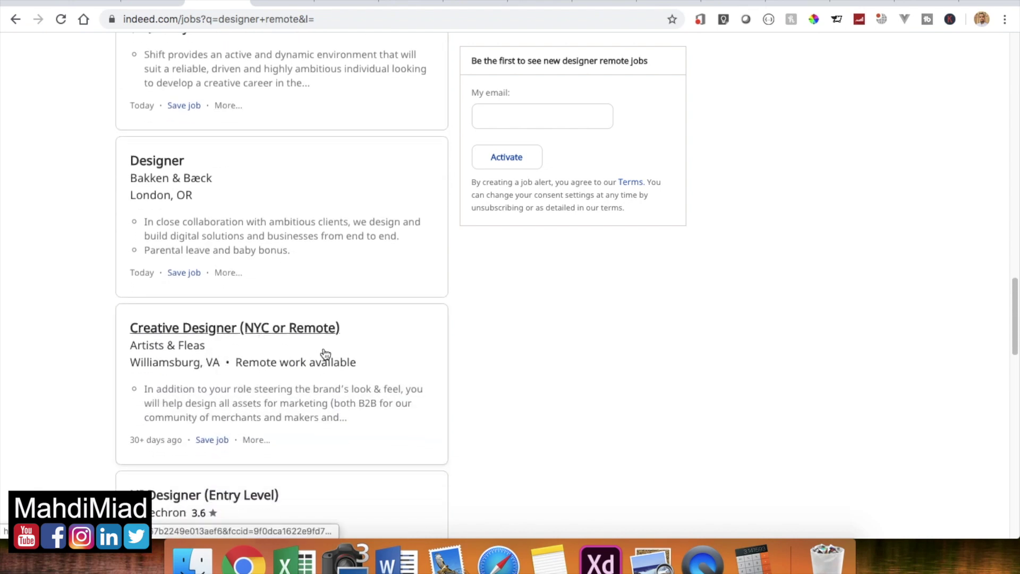
scroll(323, 348, "down", 1)
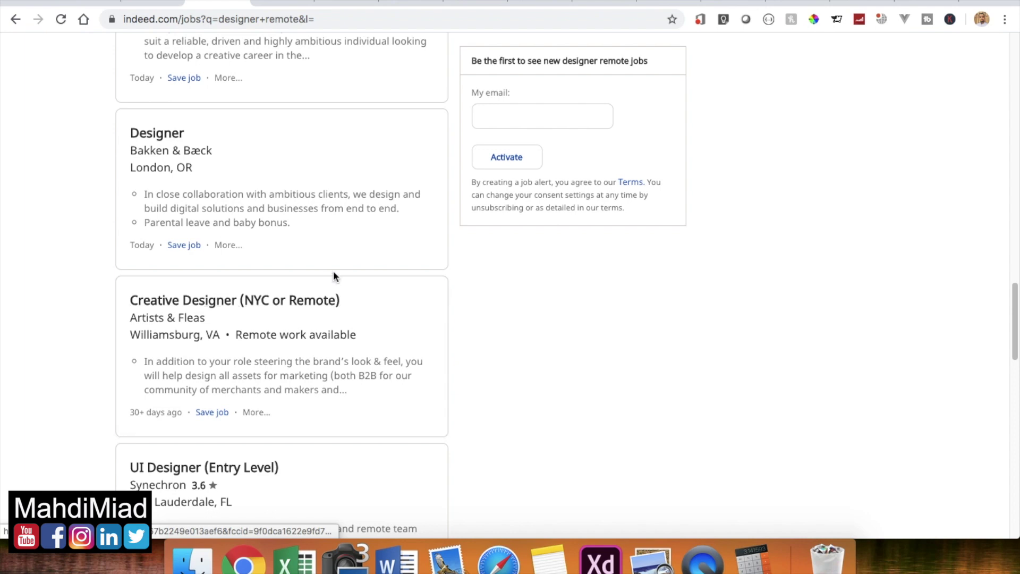
scroll(333, 276, "up", 19)
scroll(333, 276, "down", 12)
scroll(333, 277, "down", 15)
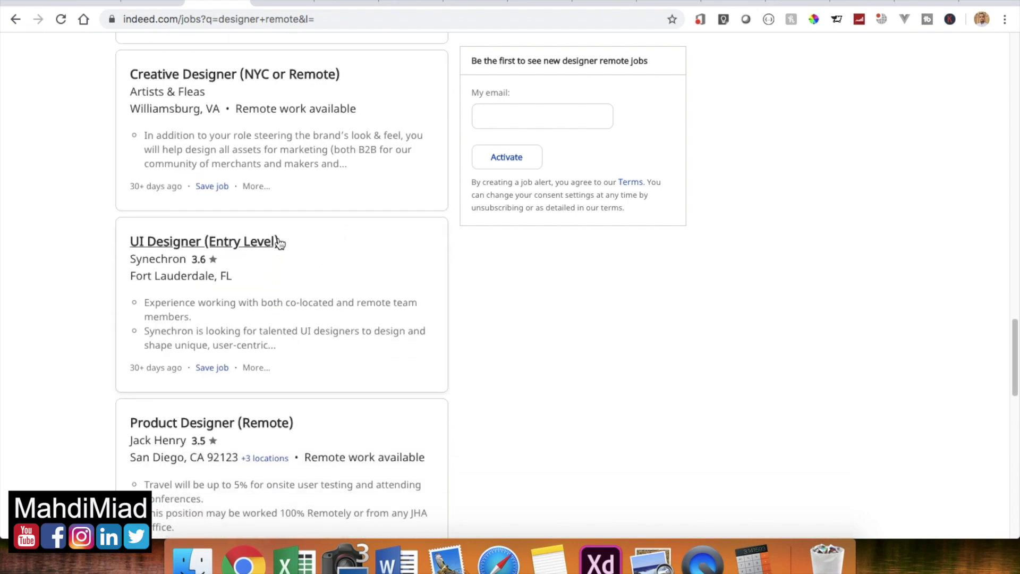
scroll(293, 353, "down", 2)
scroll(232, 301, "down", 12)
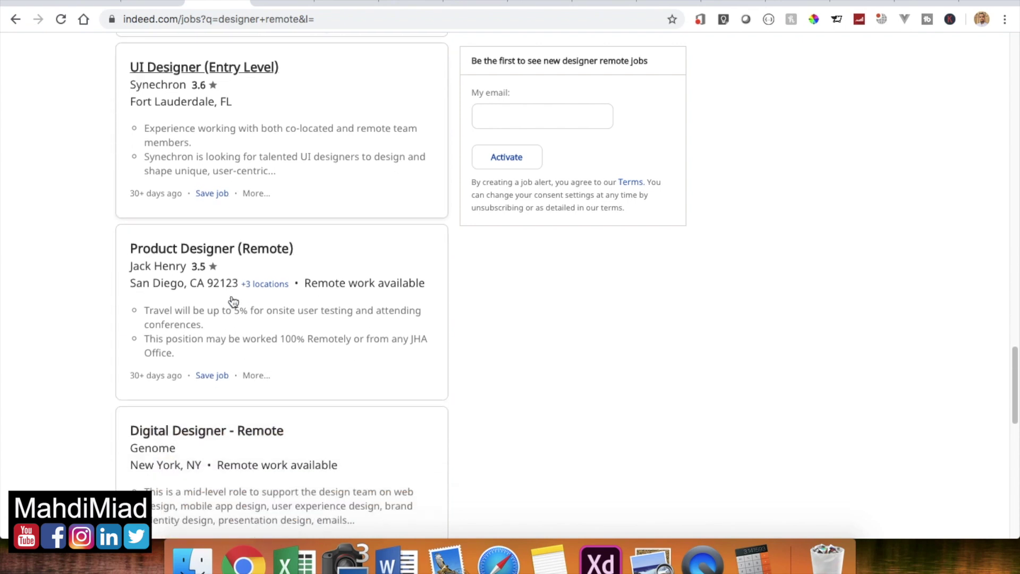
scroll(231, 225, "down", 9)
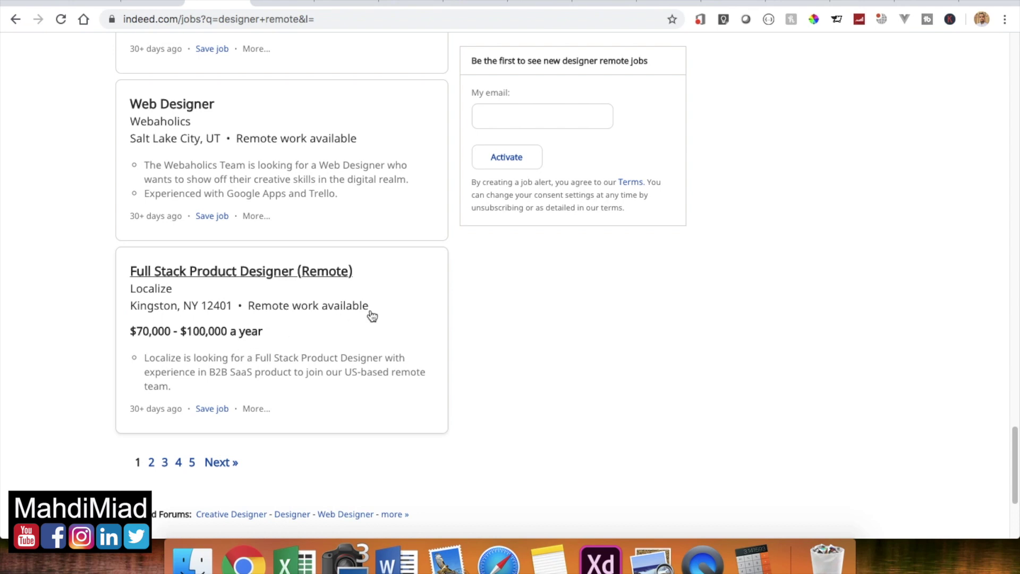
- Switch to Adobe XD and review all the artboards, from the web page through the business cards to Envelope – 3
left_click(596, 567)
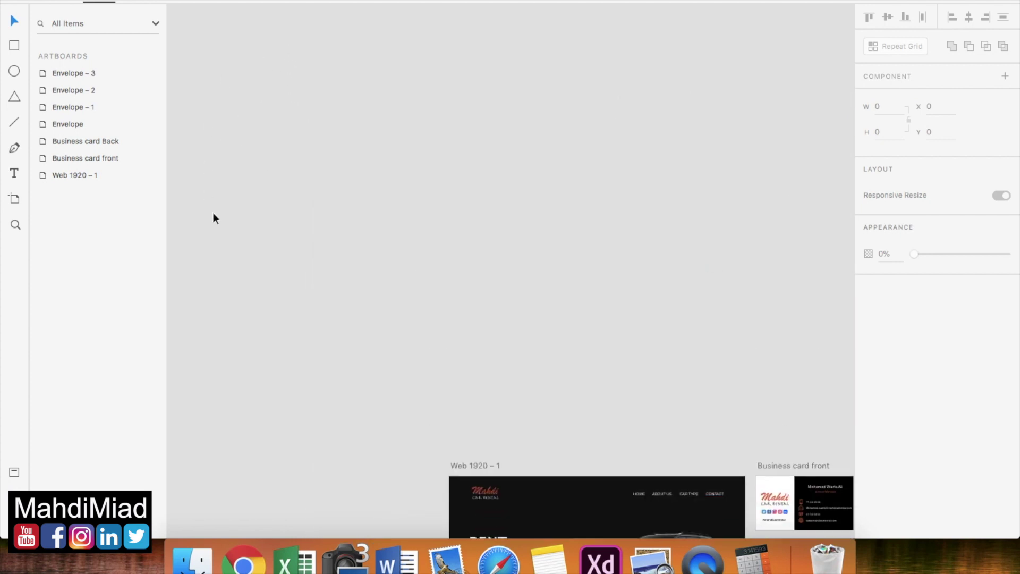
scroll(208, 222, "down", 3)
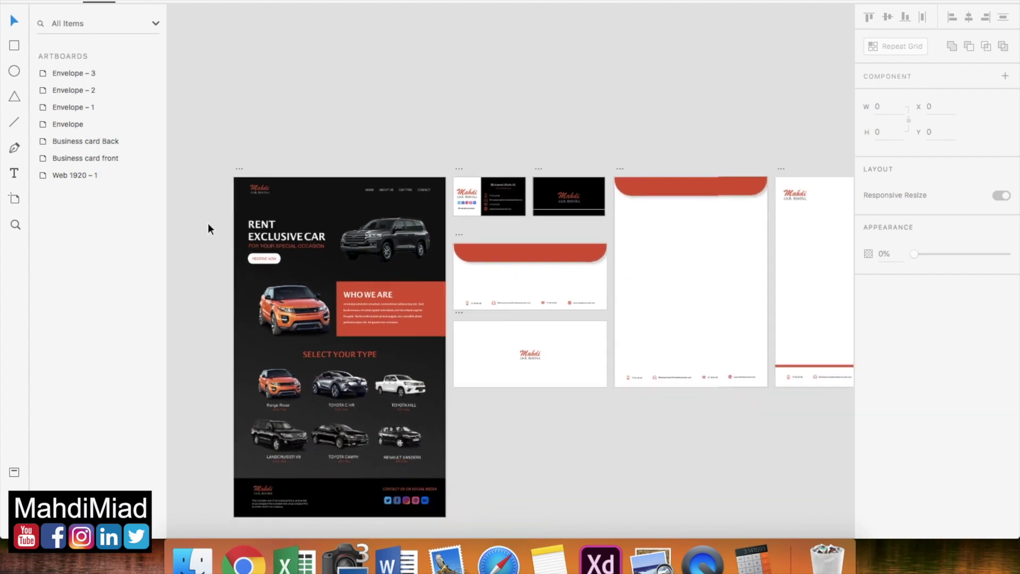
scroll(542, 450, "down", 3)
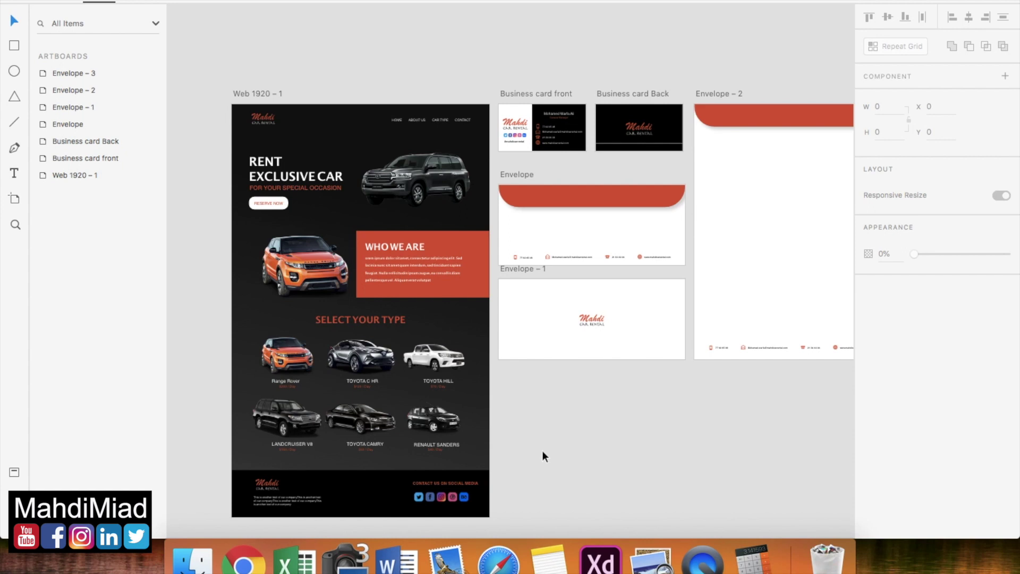
scroll(610, 447, "right", 5)
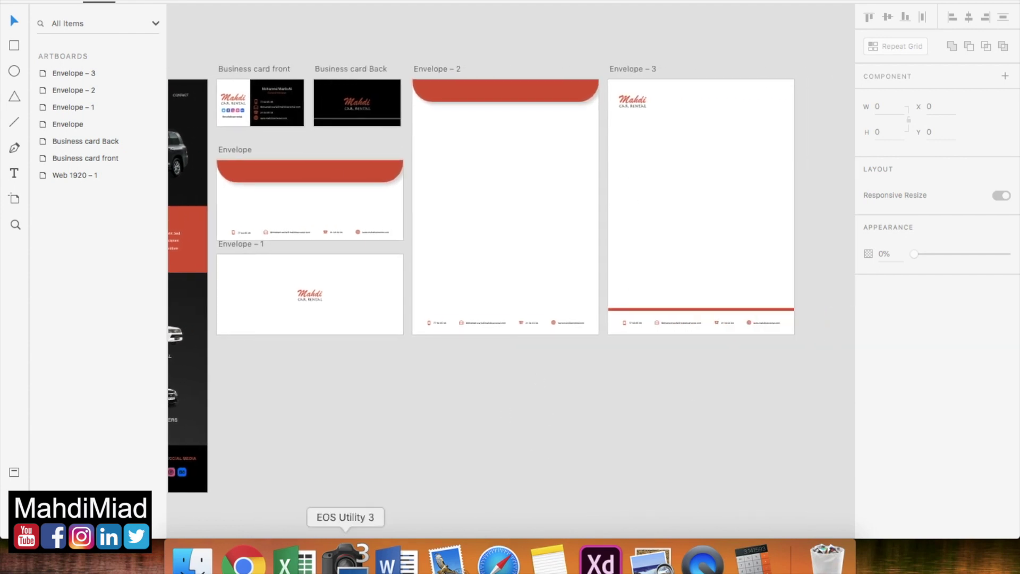
- Switch to Google Chrome, search for "lorem ipsum" in the car dealer image's tab and open the lipsum.com result
left_click(241, 566)
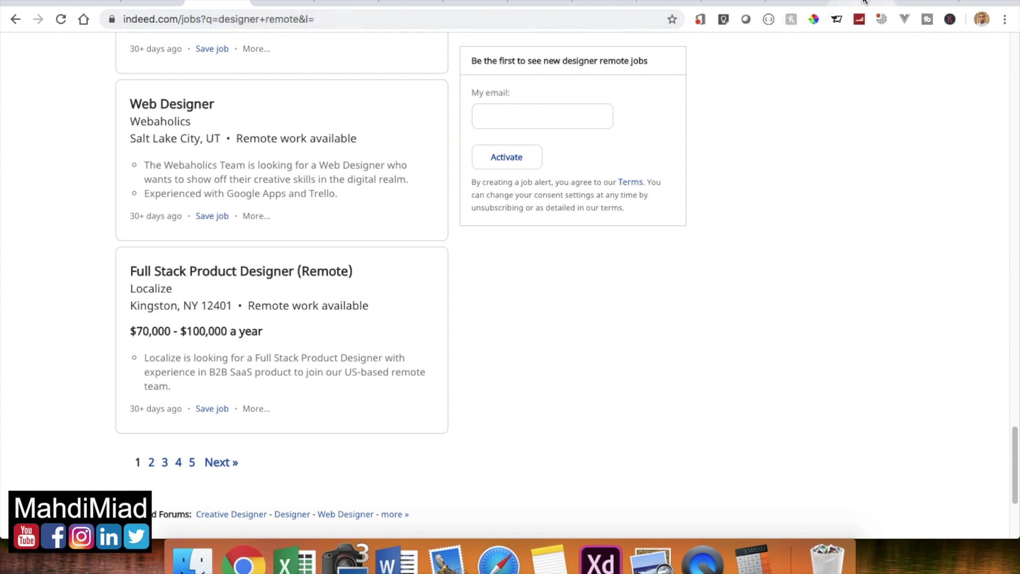
left_click(406, 4)
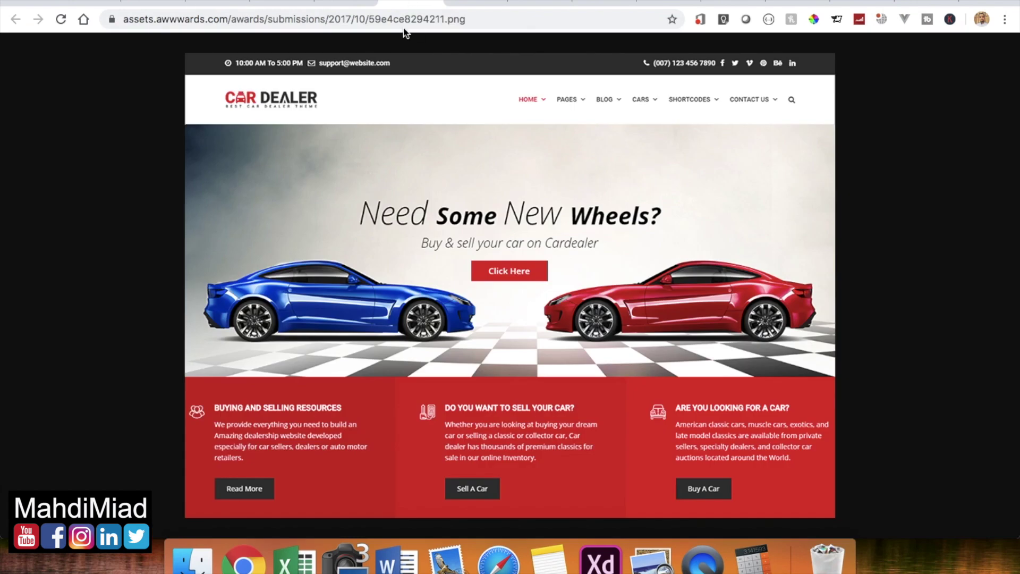
left_click(399, 24)
type("lo")
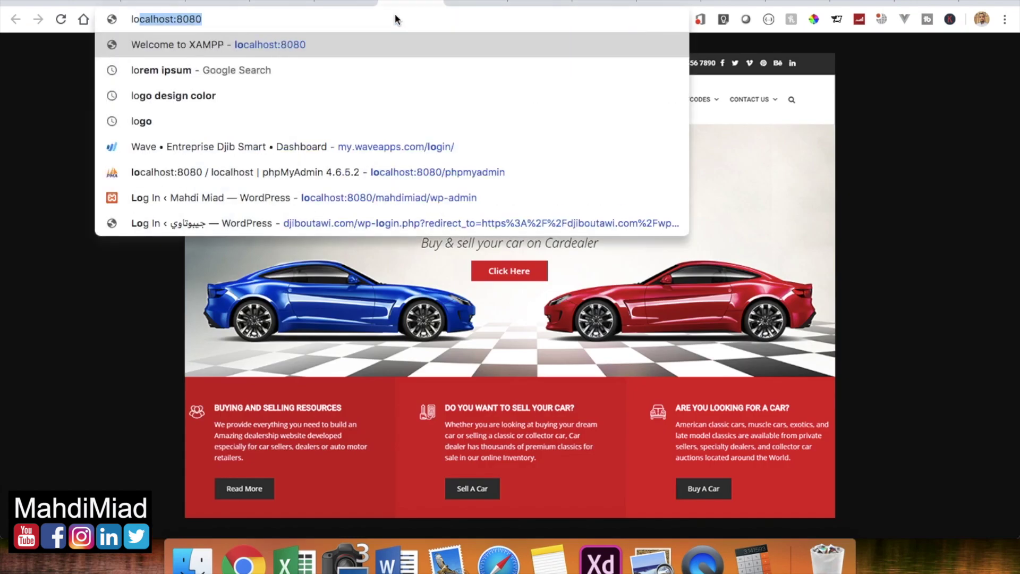
key("BackSpace")
type("w")
key("BackSpace")
key("BackSpace")
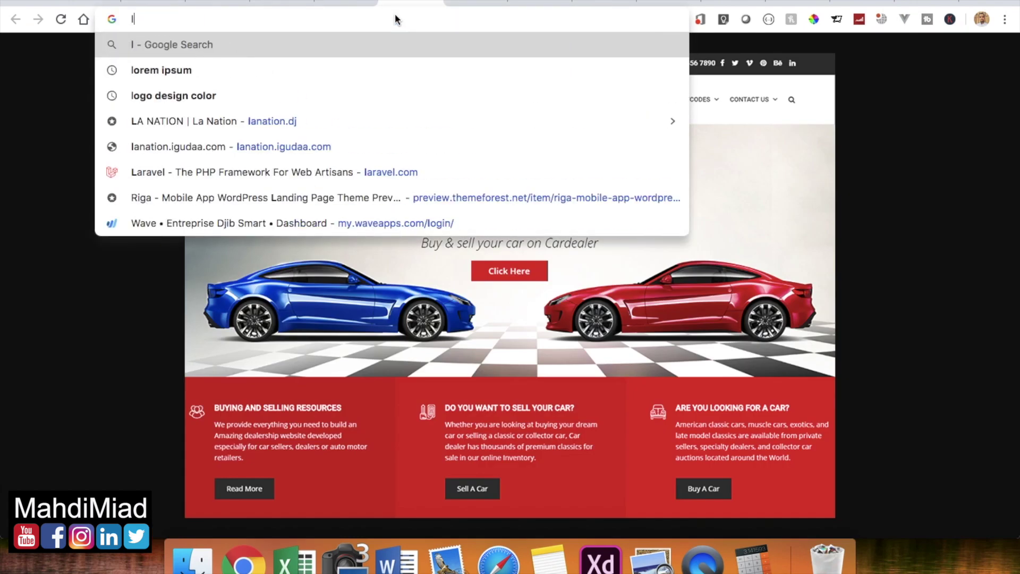
type("orem")
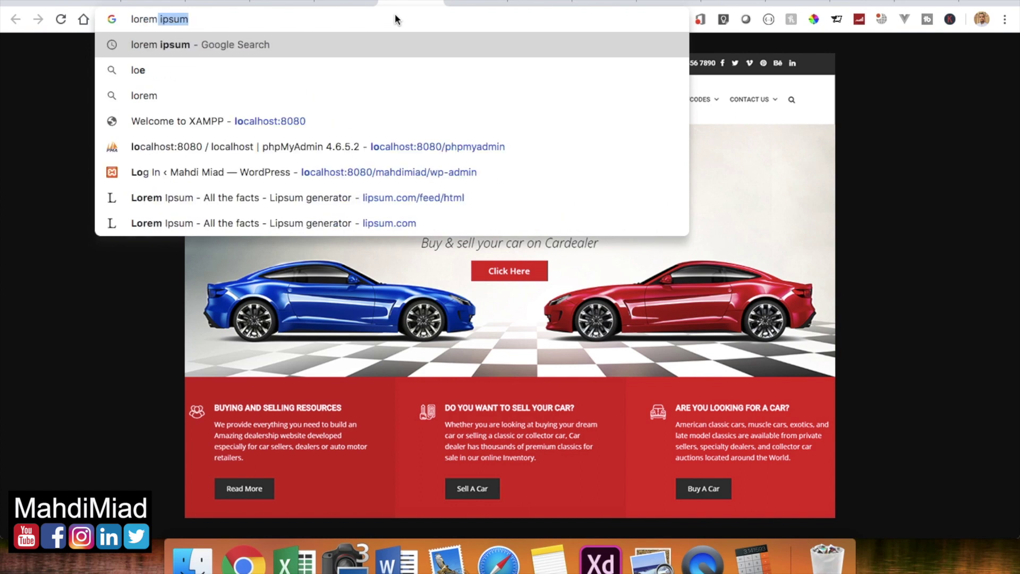
key("Return")
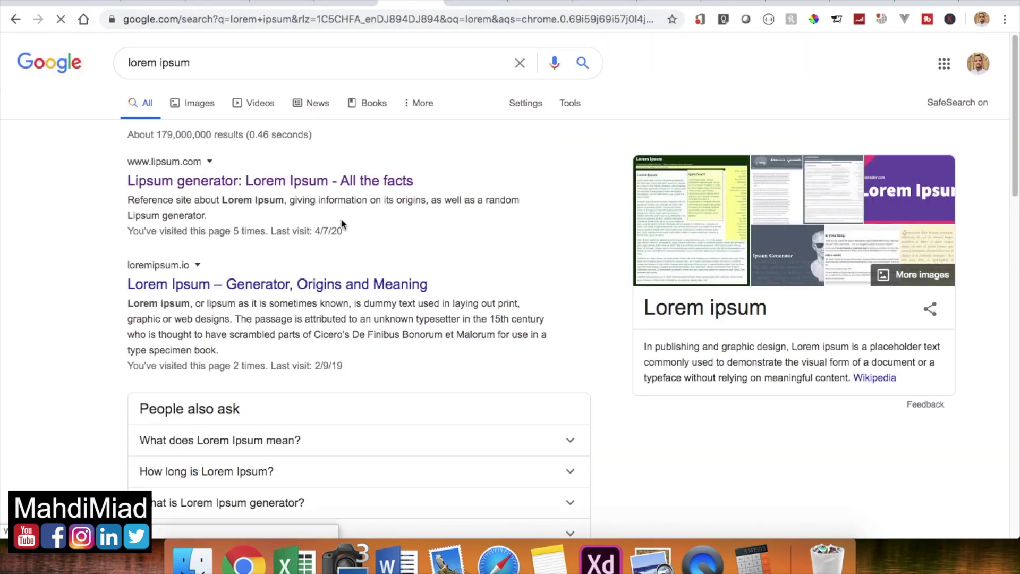
left_click(252, 183)
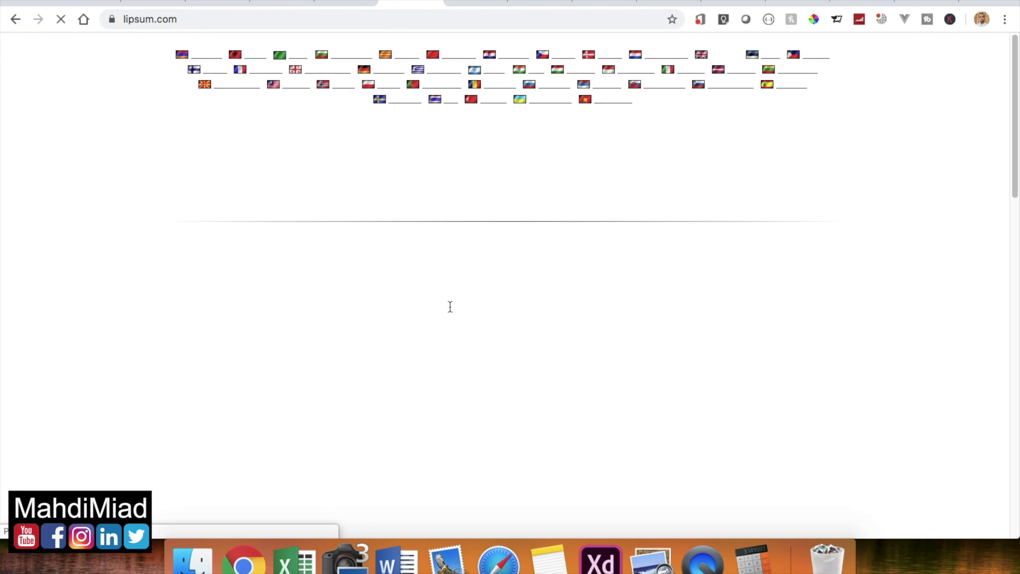
- Generate 5 paragraphs of Lorem Ipsum placeholder text on lipsum.com
scroll(556, 329, "down", 5)
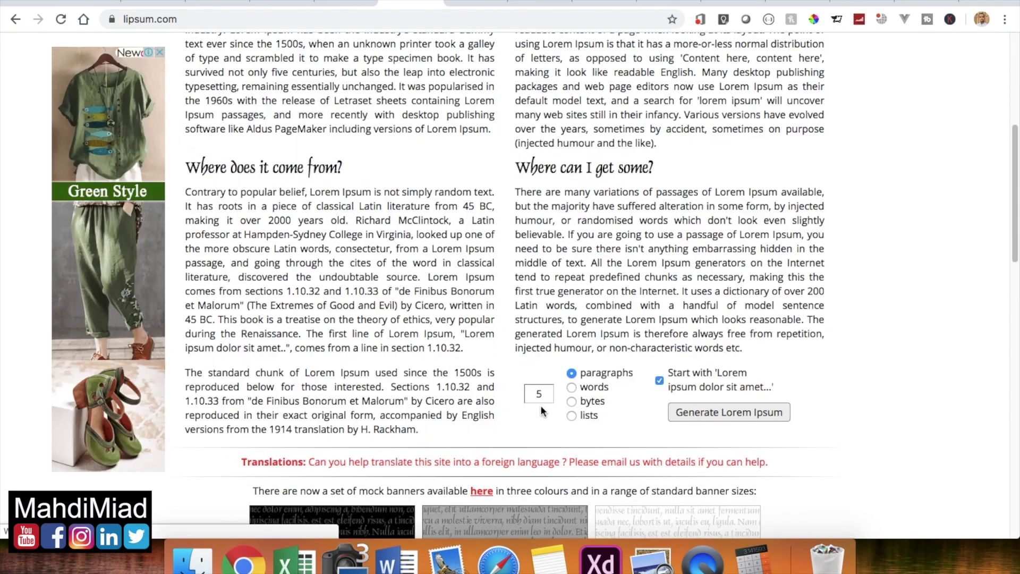
double_click(546, 394)
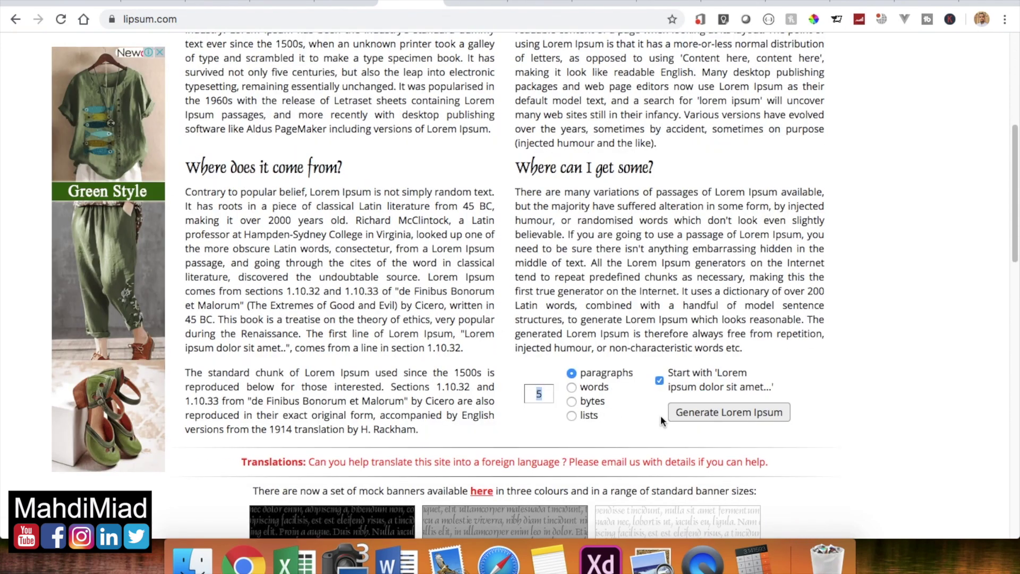
left_click(693, 409)
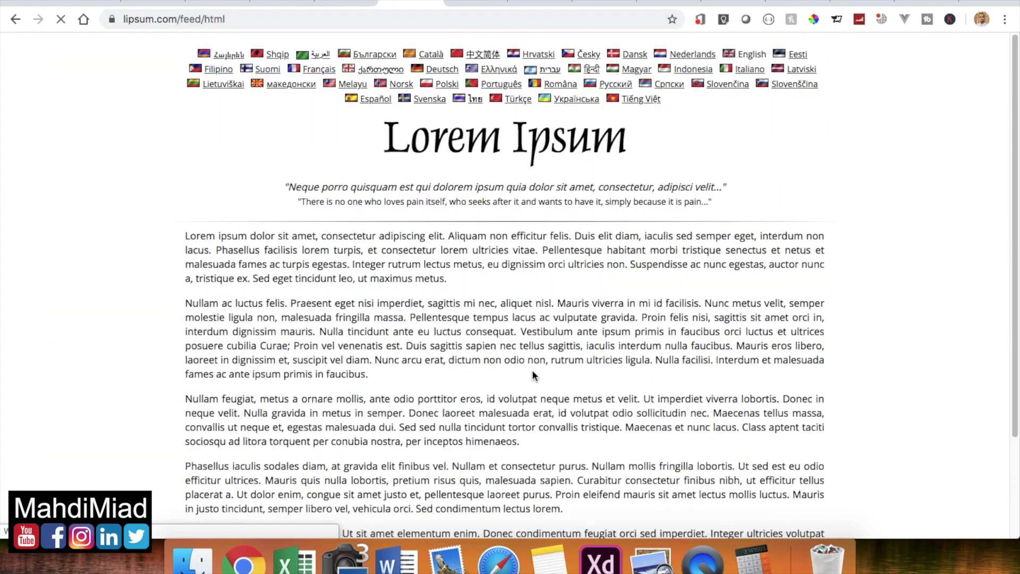
- Copy all five generated Lorem Ipsum paragraphs and switch to Adobe XD
scroll(532, 375, "down", 5)
left_click_drag(580, 398, 183, 64)
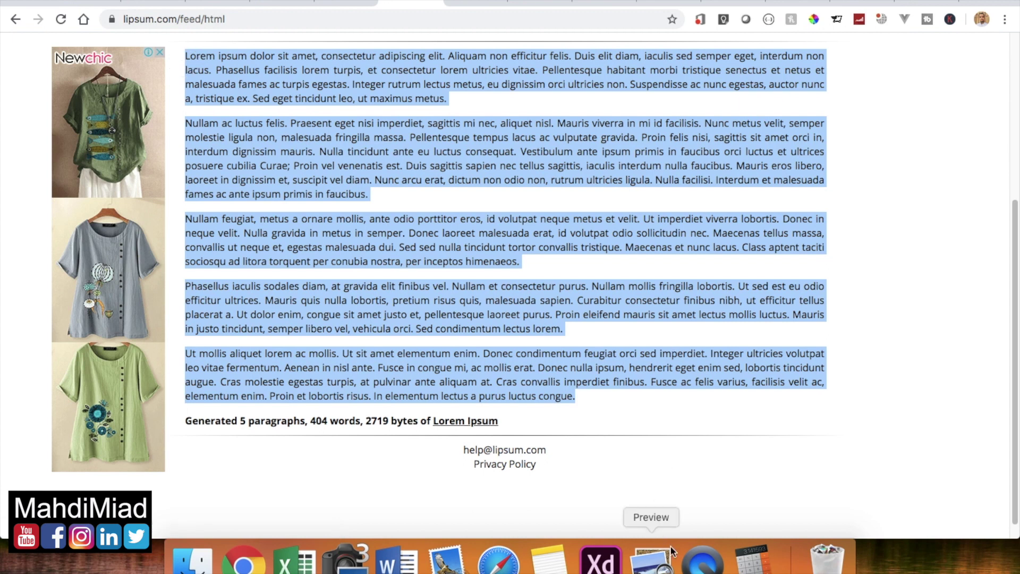
left_click(600, 558)
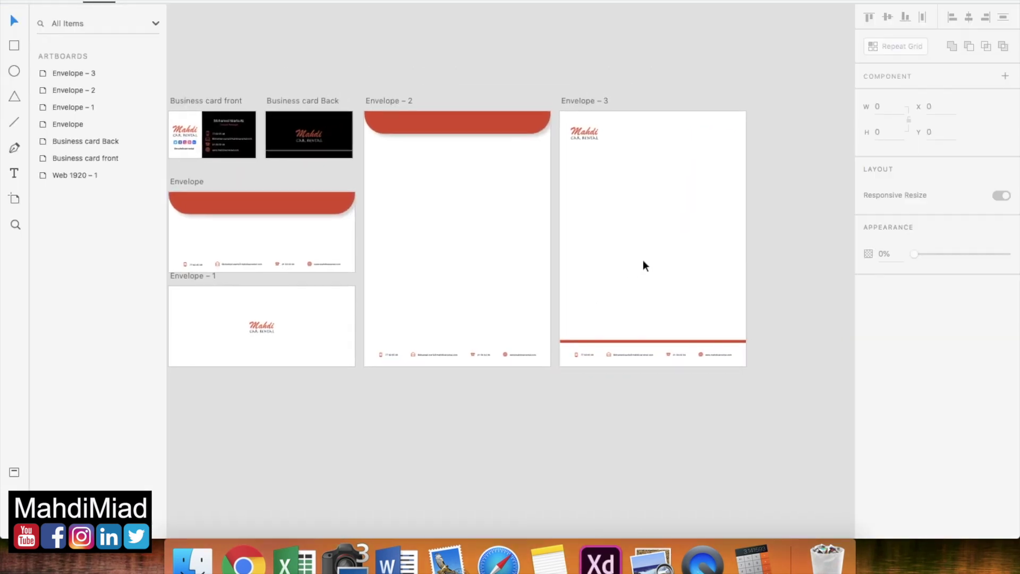
- Create an area text box about 1254 × 1323 below the logo on Envelope – 3 and paste the copied paragraphs twice
scroll(642, 260, "right", 2)
left_click(14, 172)
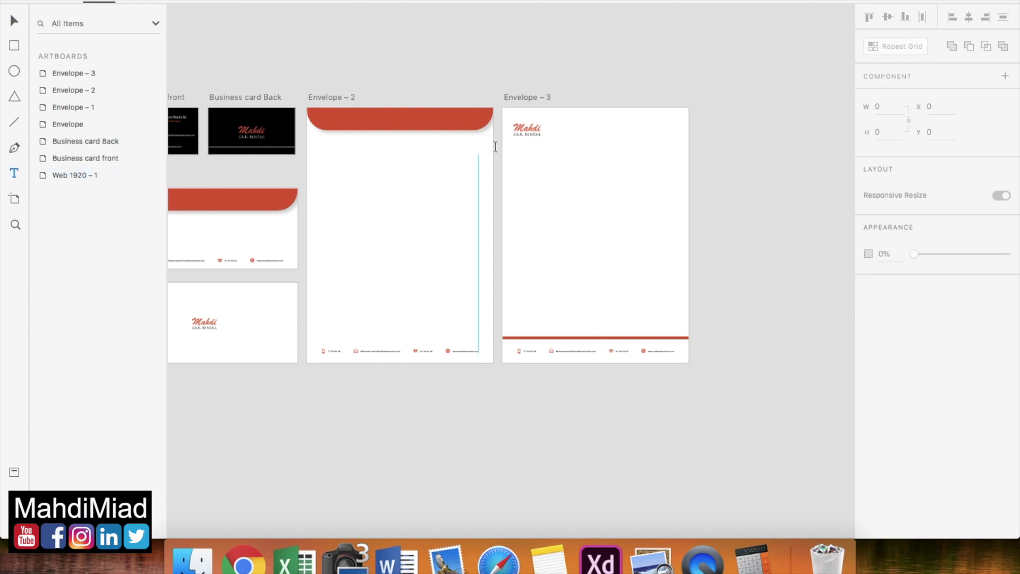
left_click_drag(512, 147, 679, 325)
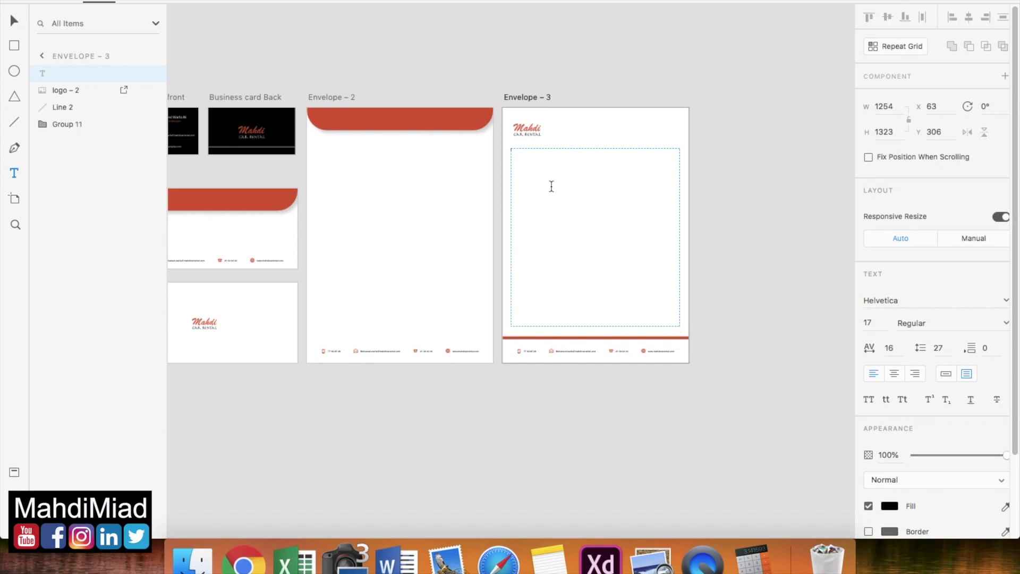
key("super+v")
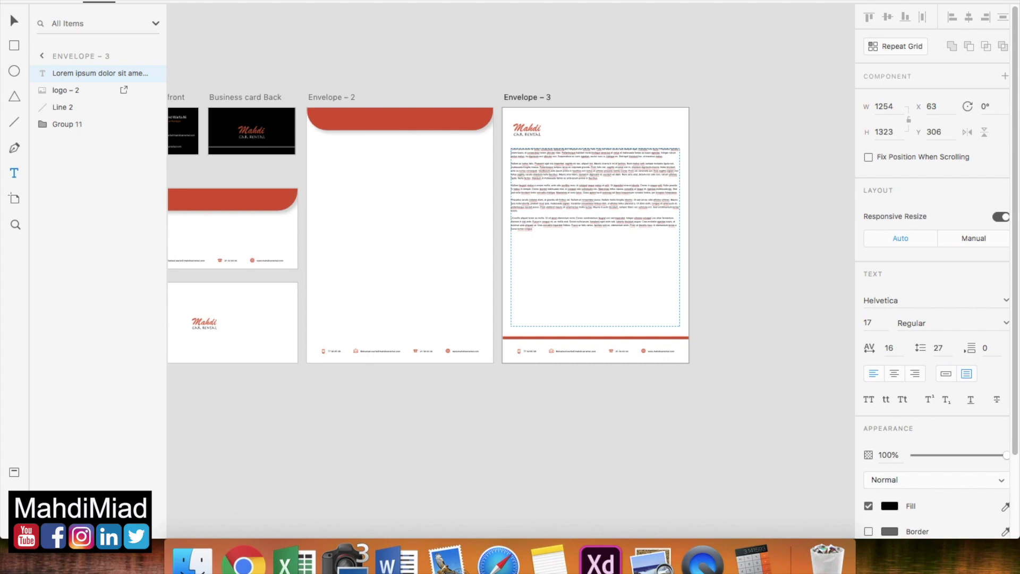
key("super+v")
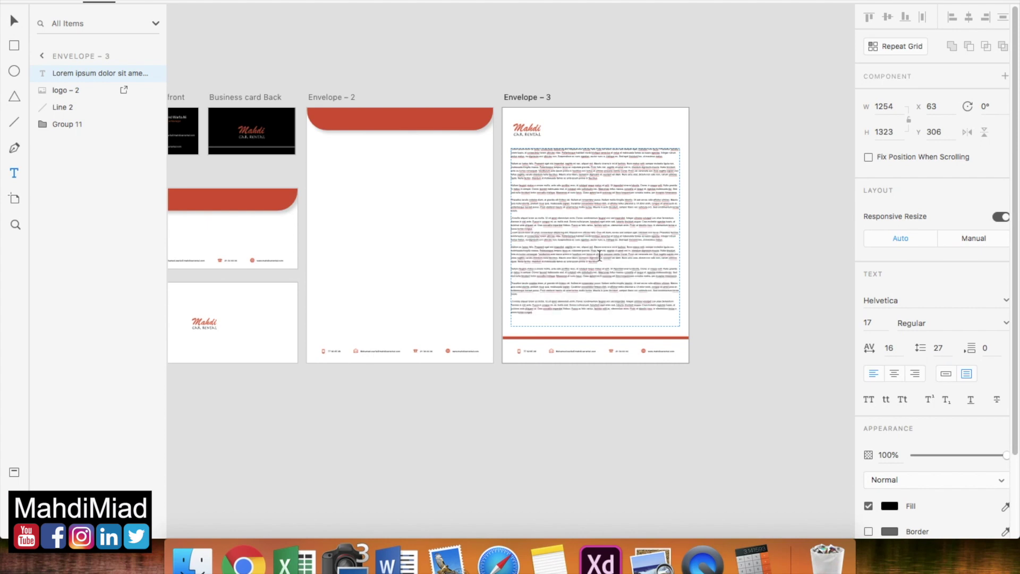
- Delete the last paragraph of the pasted Lorem Ipsum text on Envelope – 3
key("shift+Up")
key("shift+Up")
key("shift+Up")
key("shift+Up")
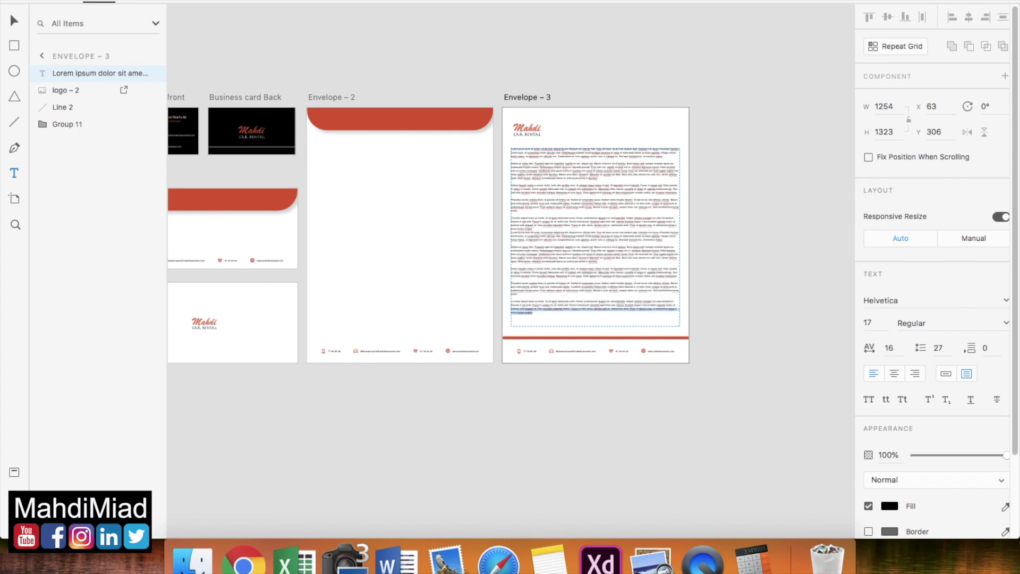
key("BackSpace")
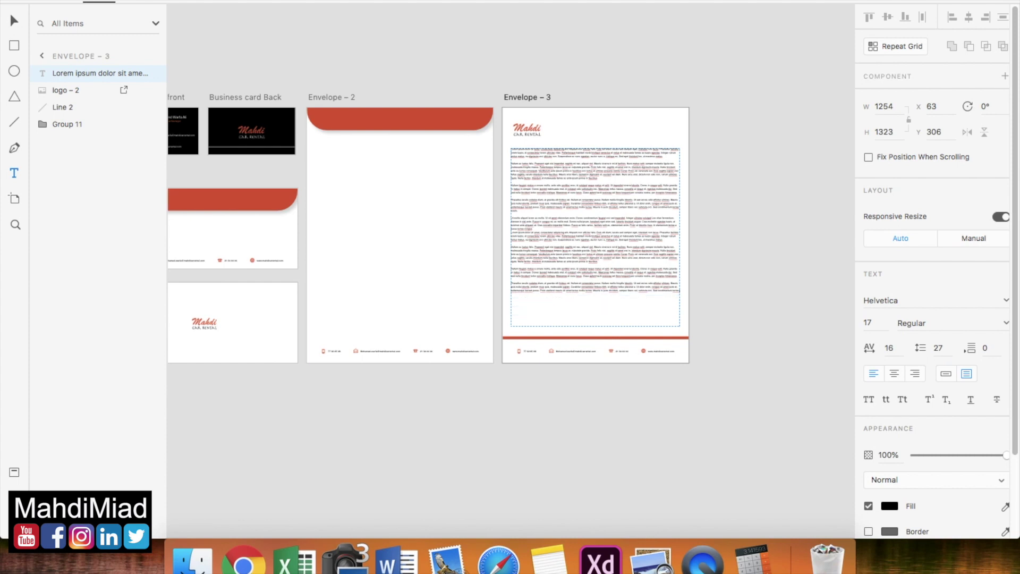
key("Escape")
scroll(632, 217, "up", 3)
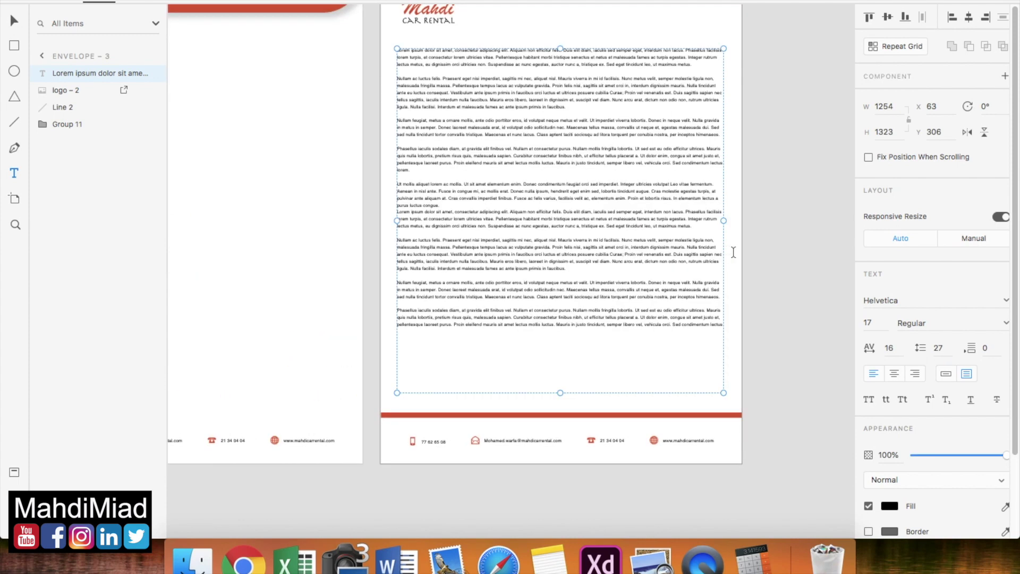
- Shorten the Lorem Ipsum text box from below so it ends just under its last line
left_click(766, 261)
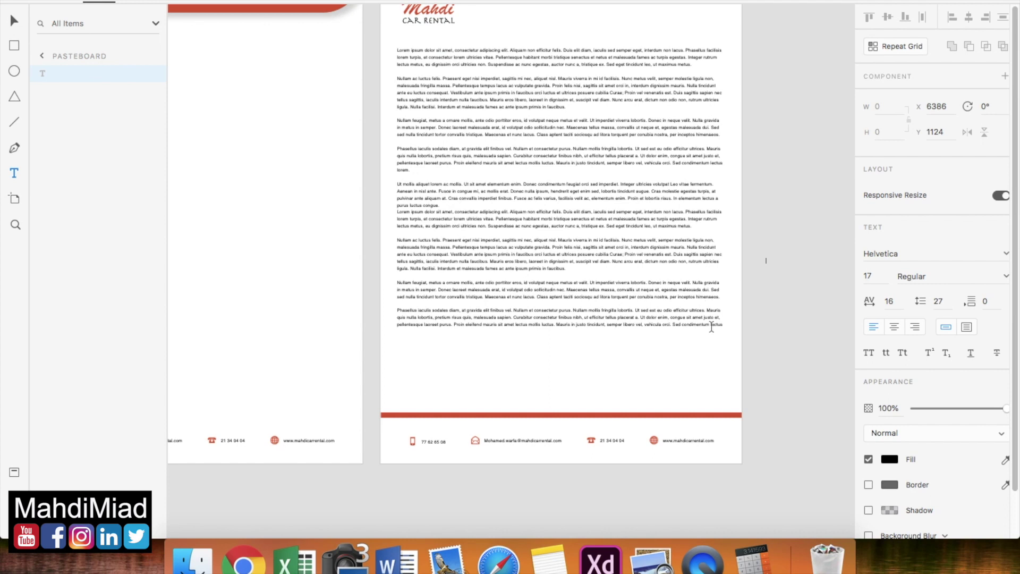
left_click(711, 326)
scroll(664, 223, "up", 3)
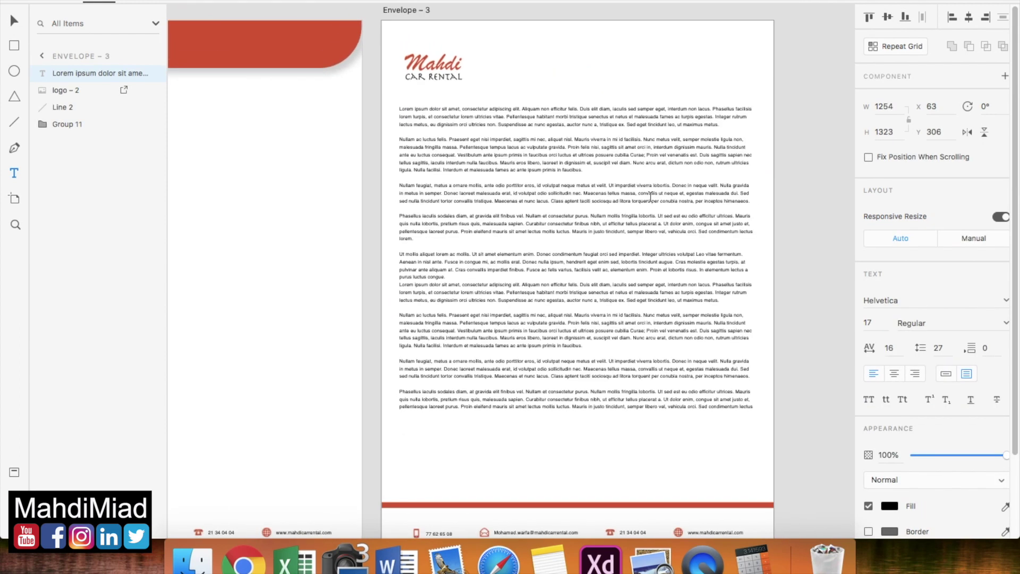
double_click(650, 197)
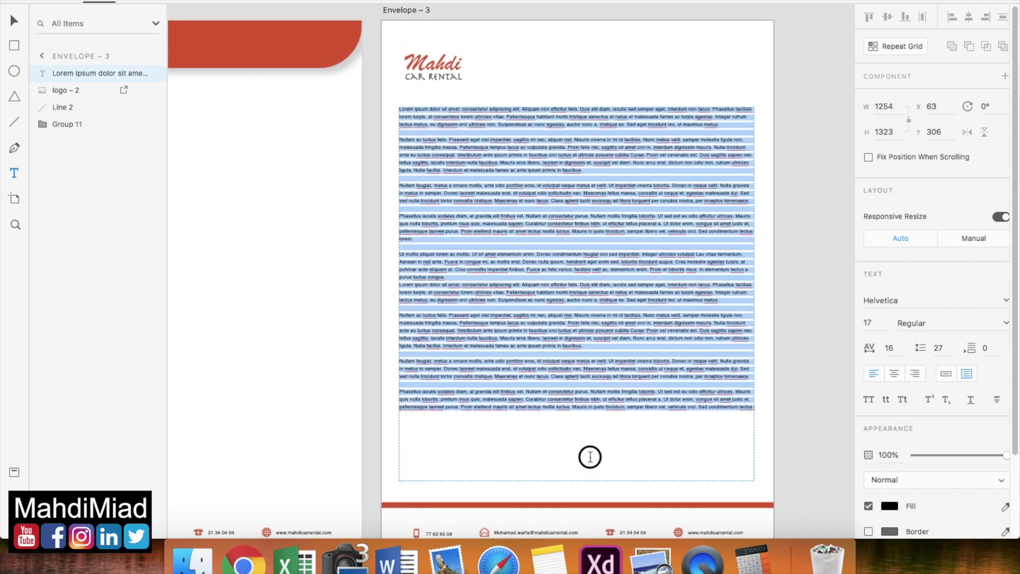
left_click(590, 456)
key("Escape")
scroll(572, 431, "down", 2)
left_click_drag(563, 440, 550, 373)
left_click(813, 328)
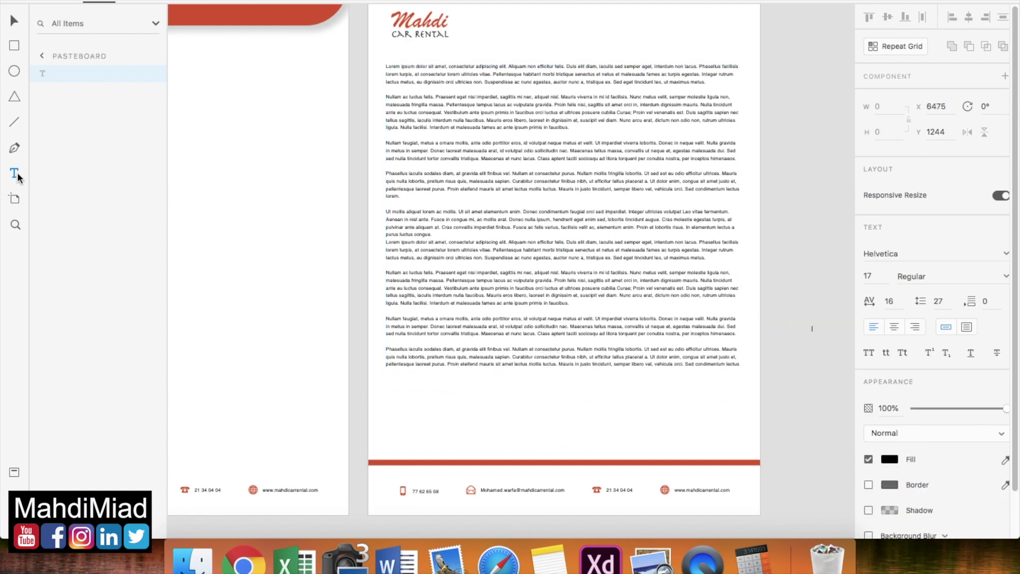
- Add the signatory's full name as text below the letter body and set its font size to 25
left_click(532, 354)
left_click(641, 393)
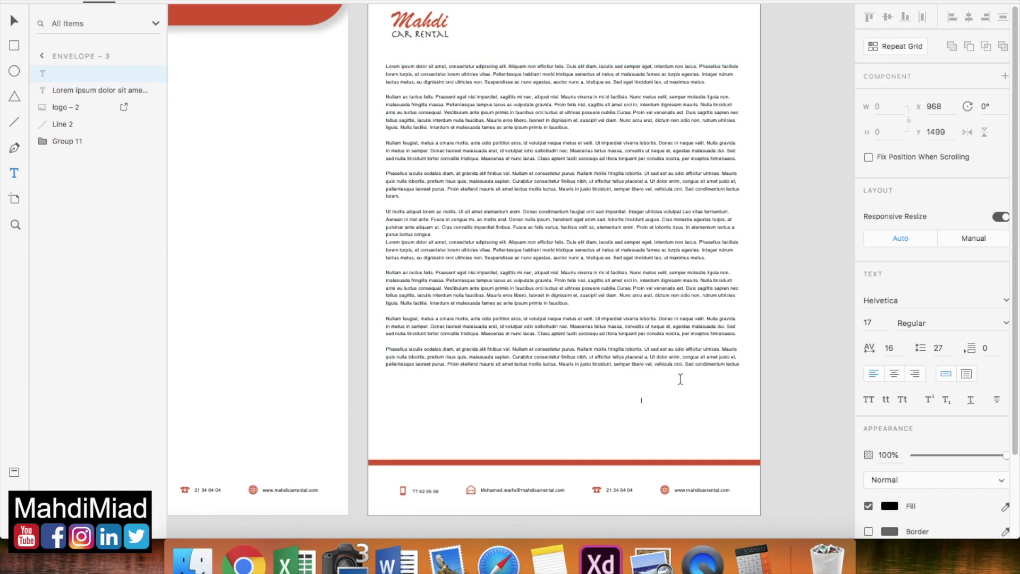
key("Escape")
left_click(660, 404)
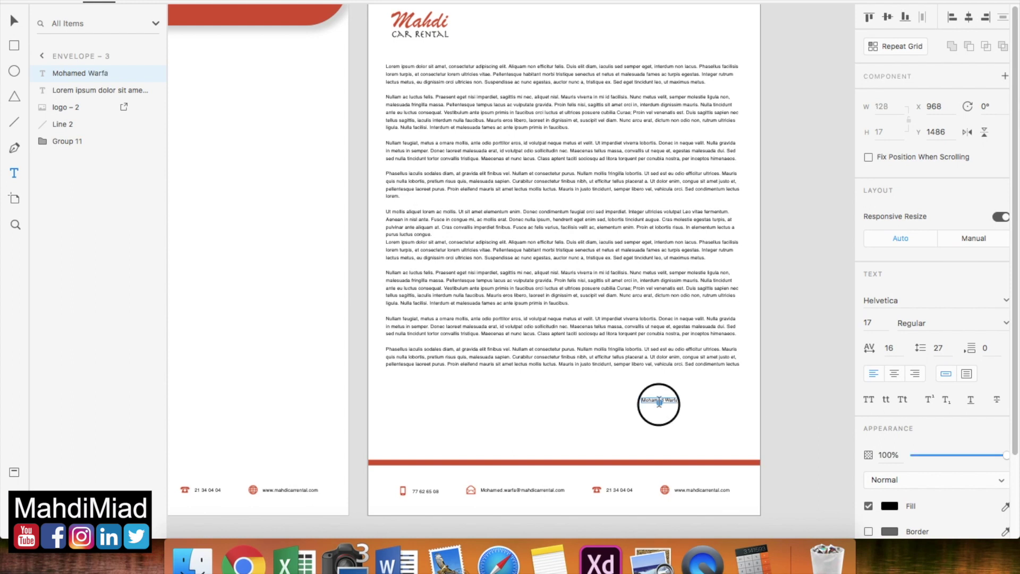
left_click(871, 324)
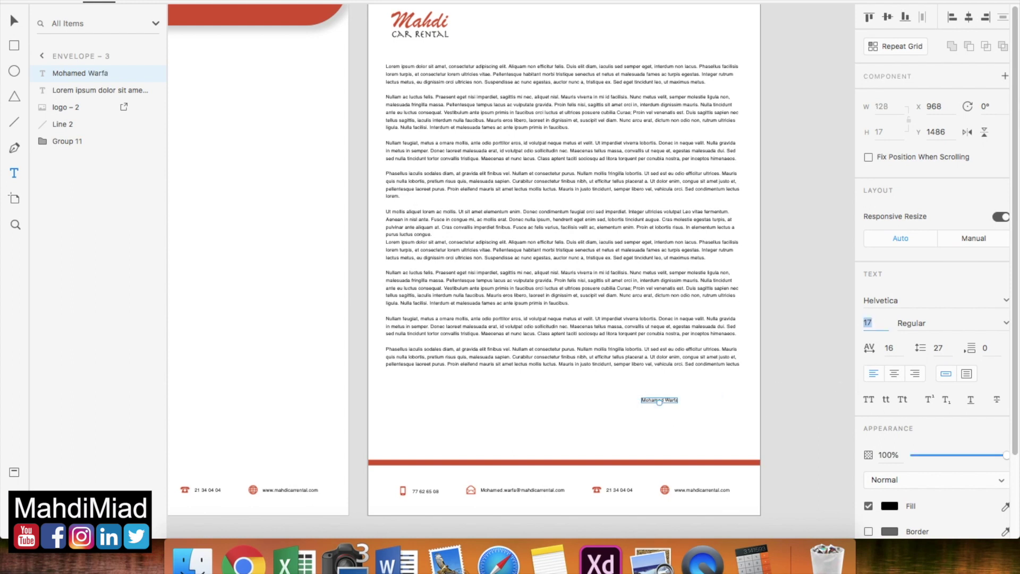
key("Return")
left_click(786, 390)
- Move the signatory's name toward the page's right margin, to about X 1060, Y 1473
left_click(14, 22)
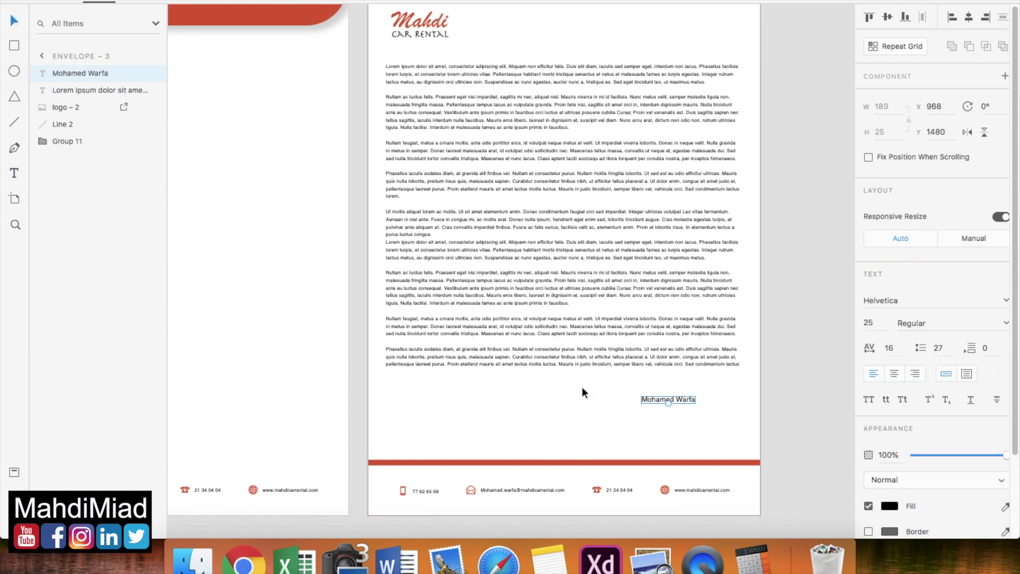
left_click_drag(657, 404, 684, 401)
scroll(684, 439, "down", 2)
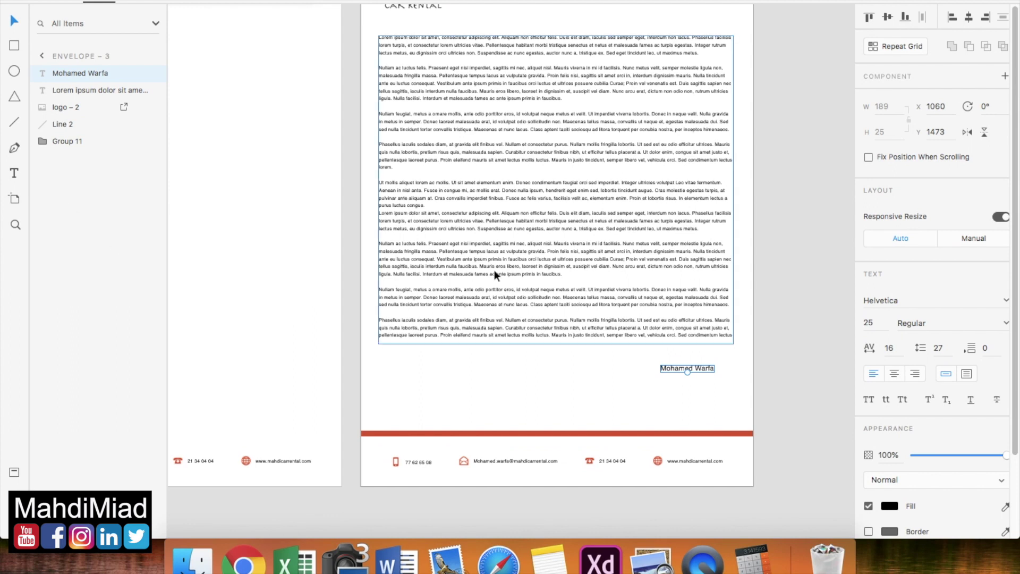
left_click(776, 355)
- Draw a closed, irregular six-point shape with the Pen tool in the blank area below the letter body
left_click(14, 149)
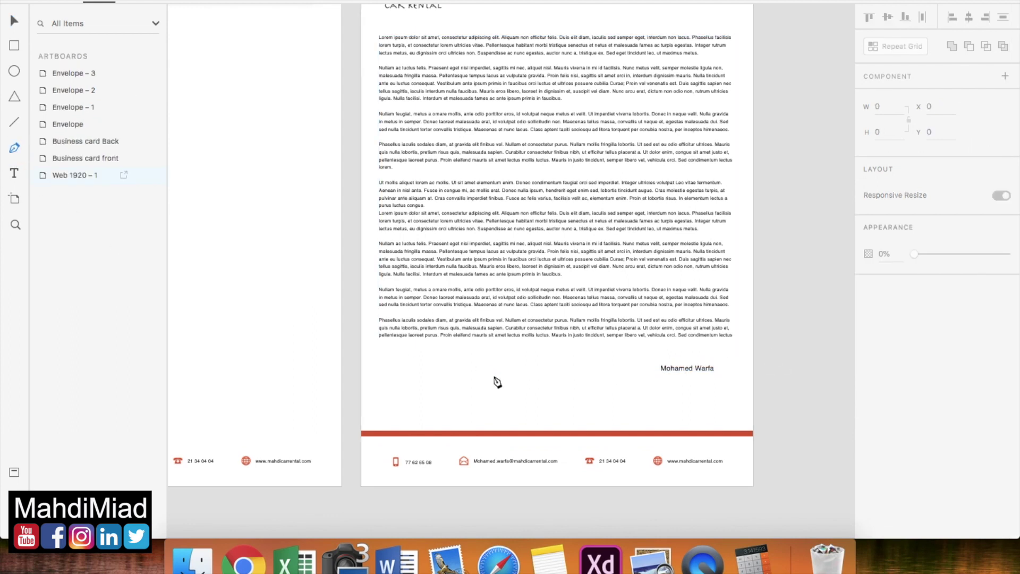
left_click(436, 371)
left_click(490, 357)
left_click(528, 387)
left_click(501, 406)
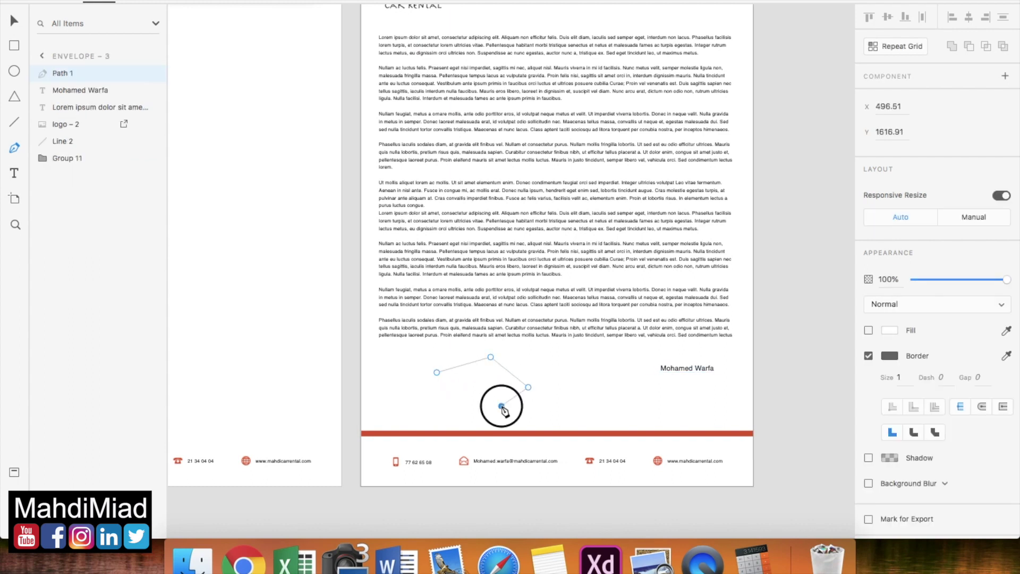
left_click(490, 381)
left_click(467, 400)
left_click(436, 372)
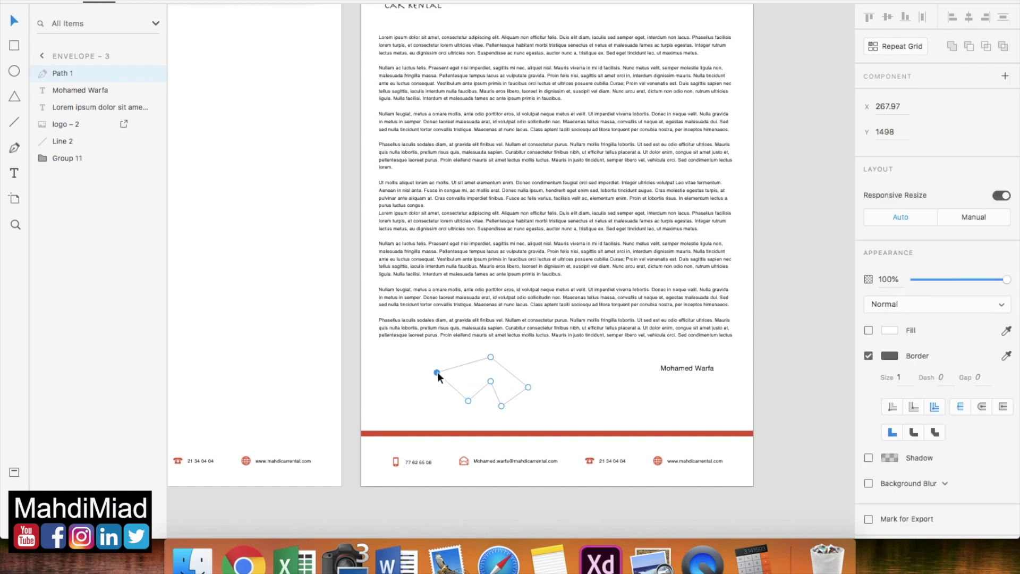
- Try red #E34C26 and black fills on the six-point shape, and delete the shape
left_click(889, 330)
left_click(762, 413)
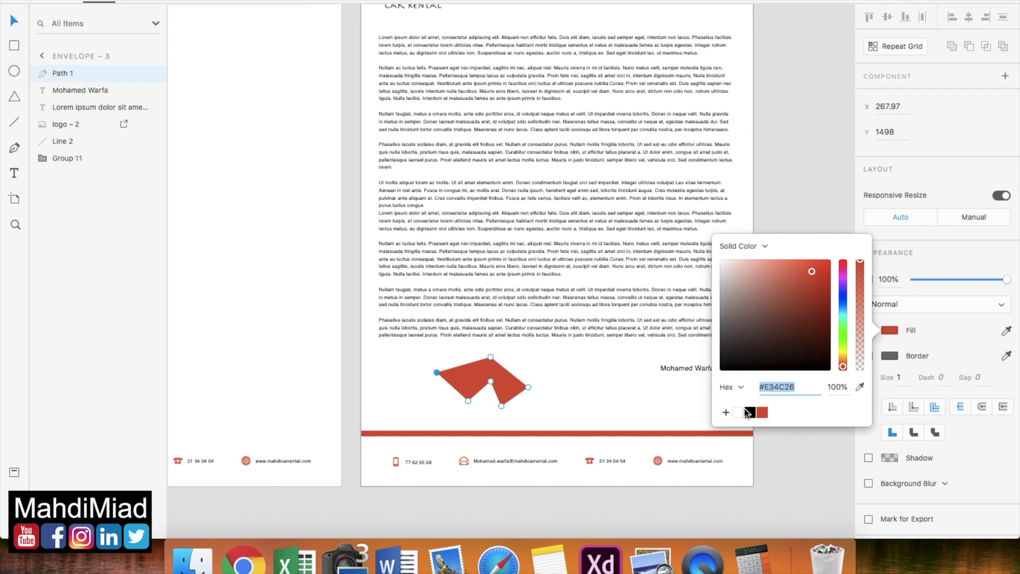
left_click(750, 412)
left_click(818, 460)
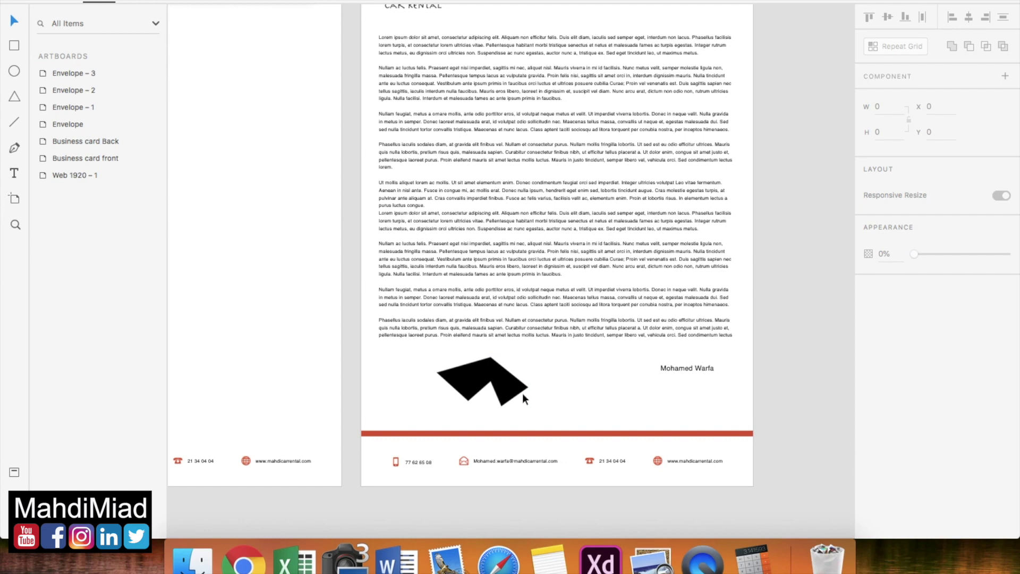
left_click(484, 379)
key("Delete")
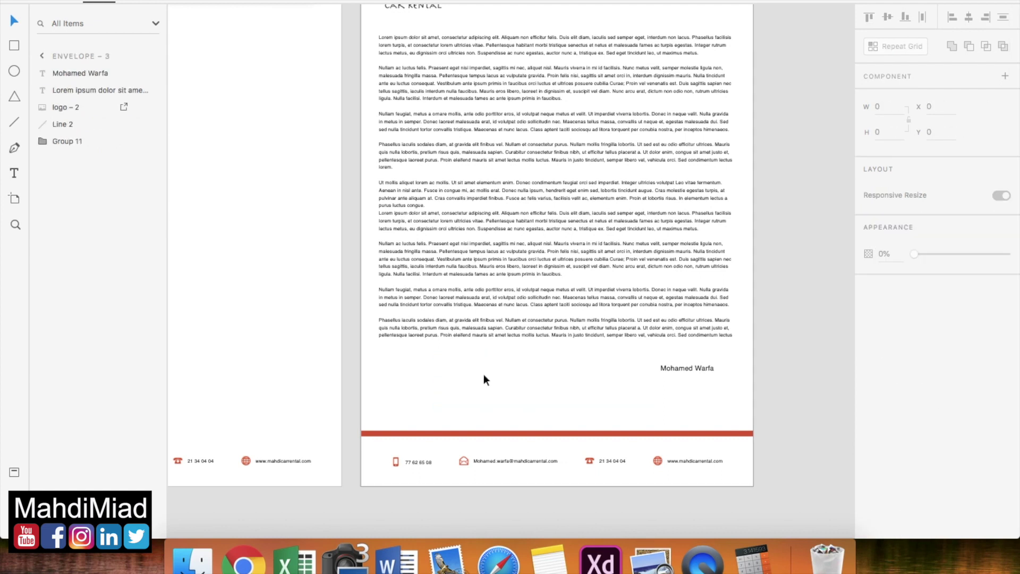
- Draw a zigzag signature path with the Pen tool beneath the signatory's name on Envelope – 3
left_click(17, 148)
left_click(683, 383)
left_click(705, 419)
left_click(705, 383)
left_click(611, 402)
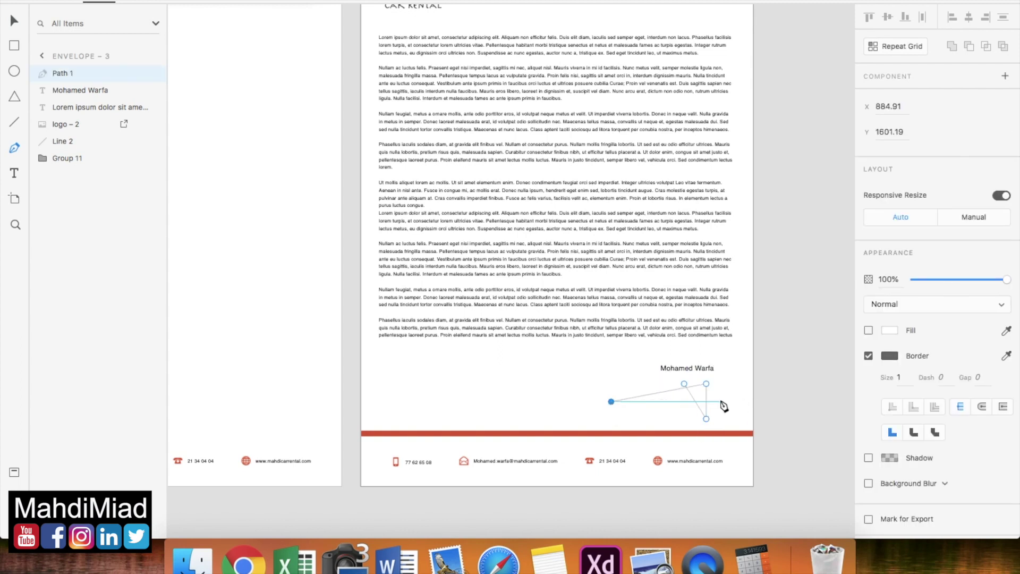
left_click(684, 402)
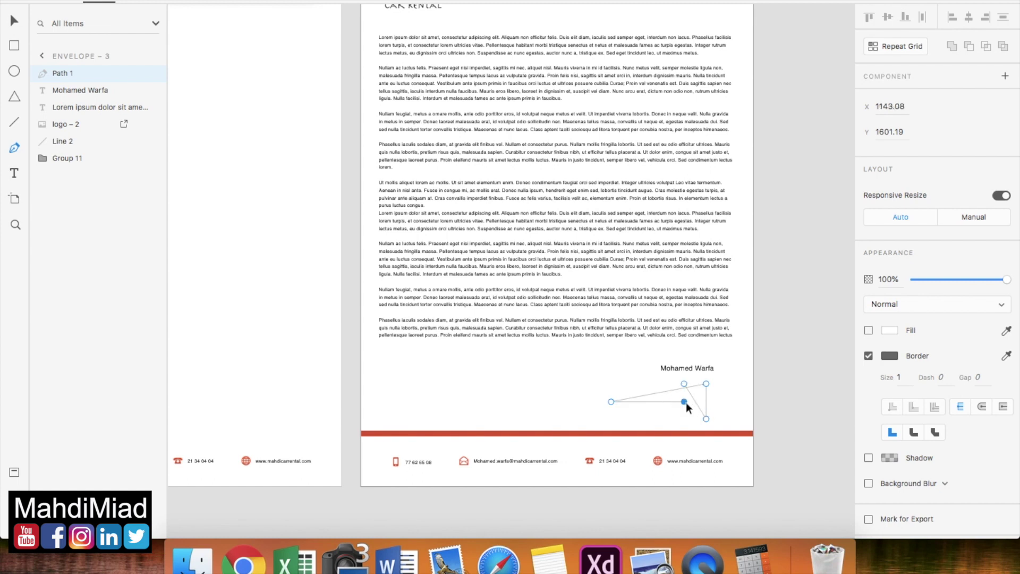
left_click(684, 384)
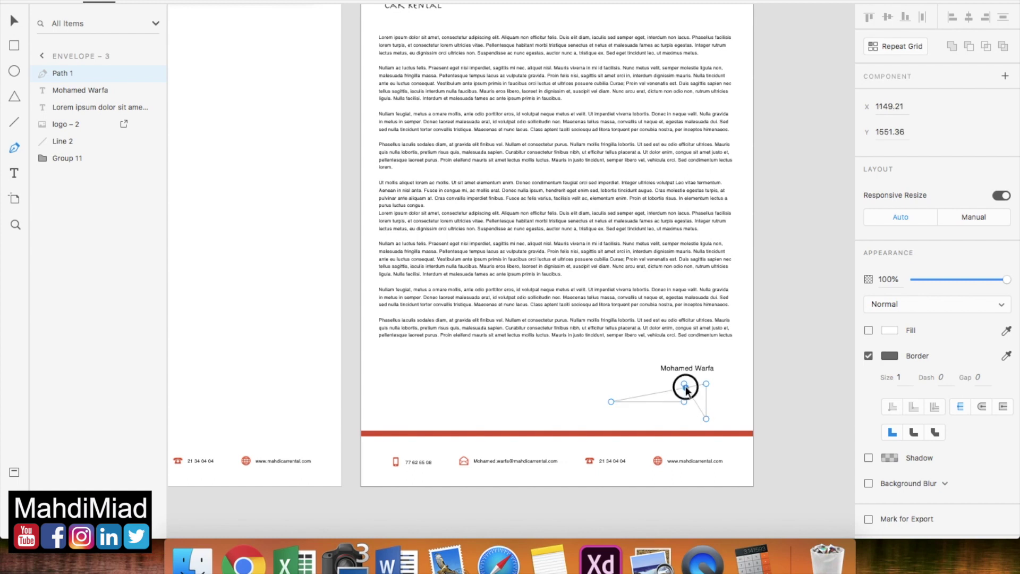
left_click(684, 387)
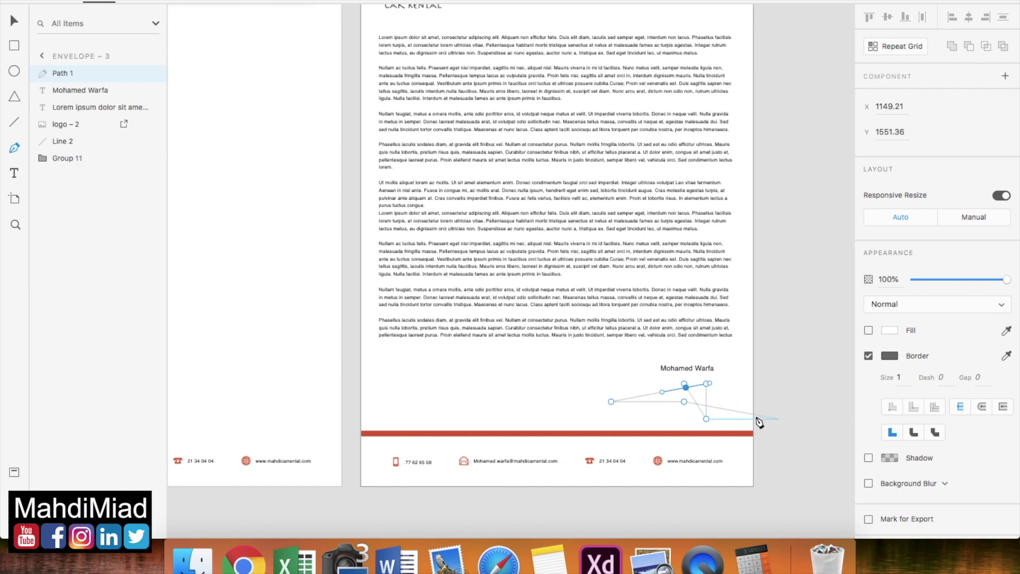
- Finish the signature path beneath the signatory's name and set its border colour to black (#000000)
key("Escape")
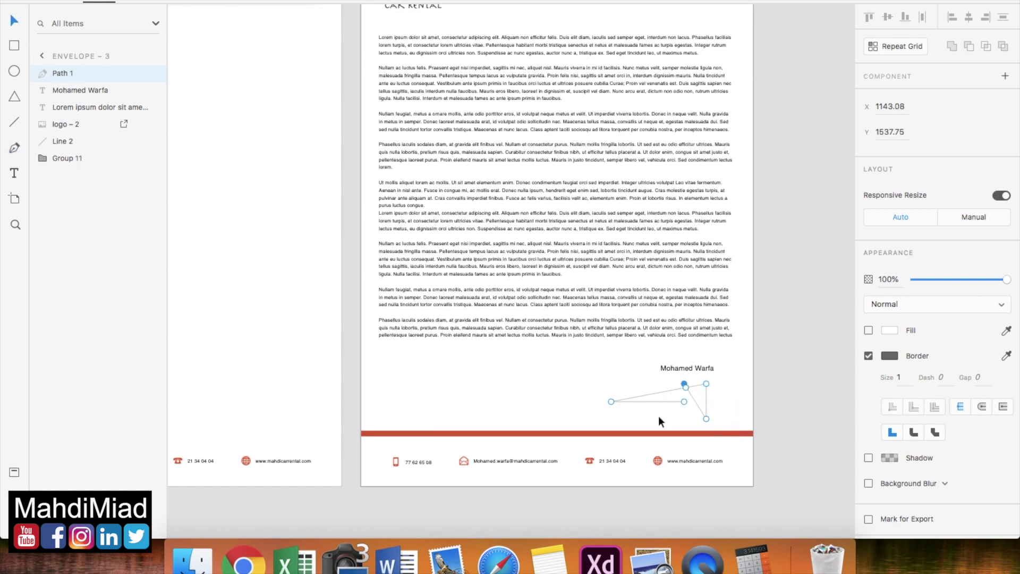
left_click(889, 356)
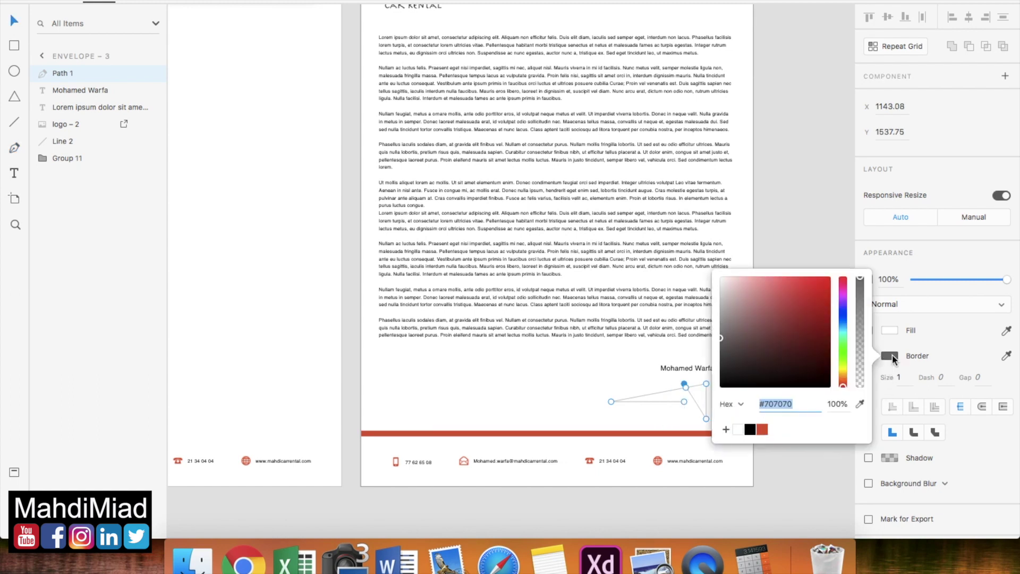
left_click(750, 429)
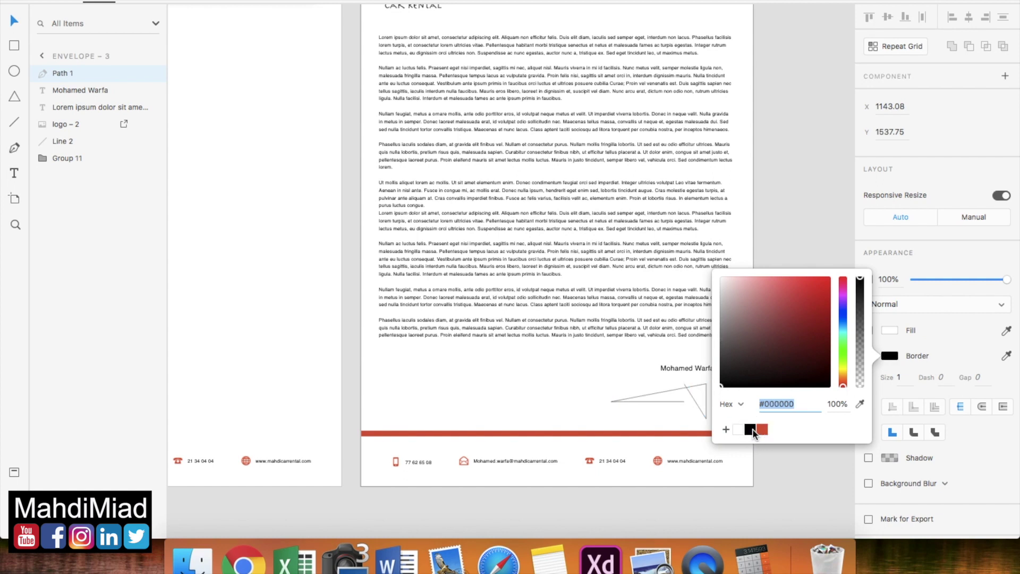
left_click(818, 252)
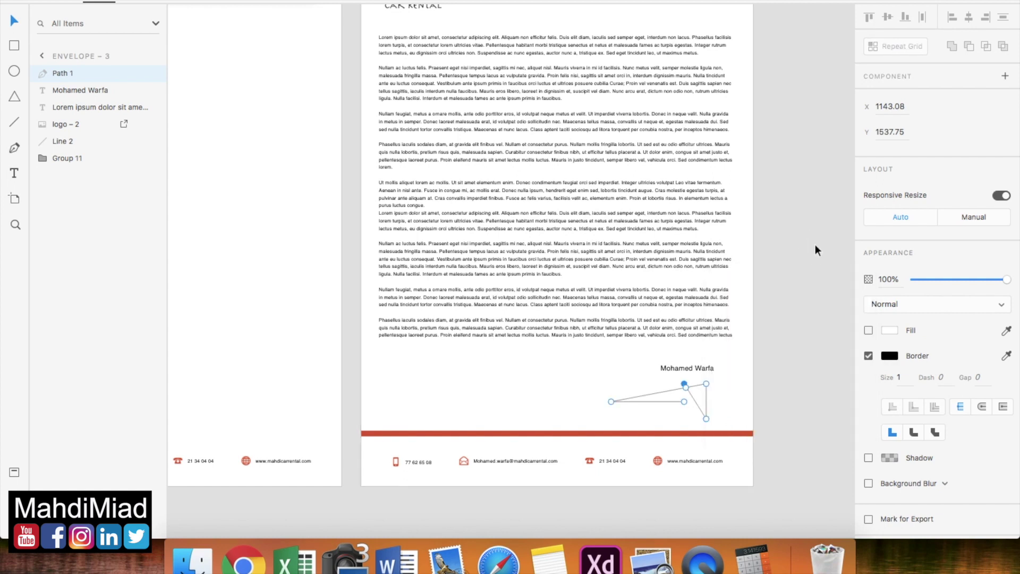
- Shift the signatory's name to the left above the signature, and move the signature slightly up and left beneath it
left_click(696, 395)
left_click_drag(681, 368, 662, 369)
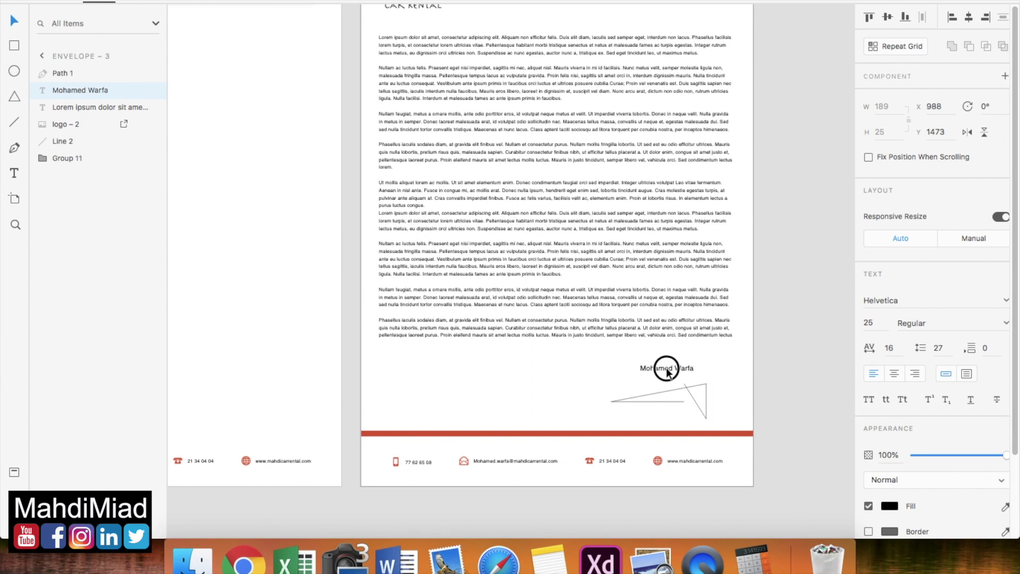
left_click(683, 396)
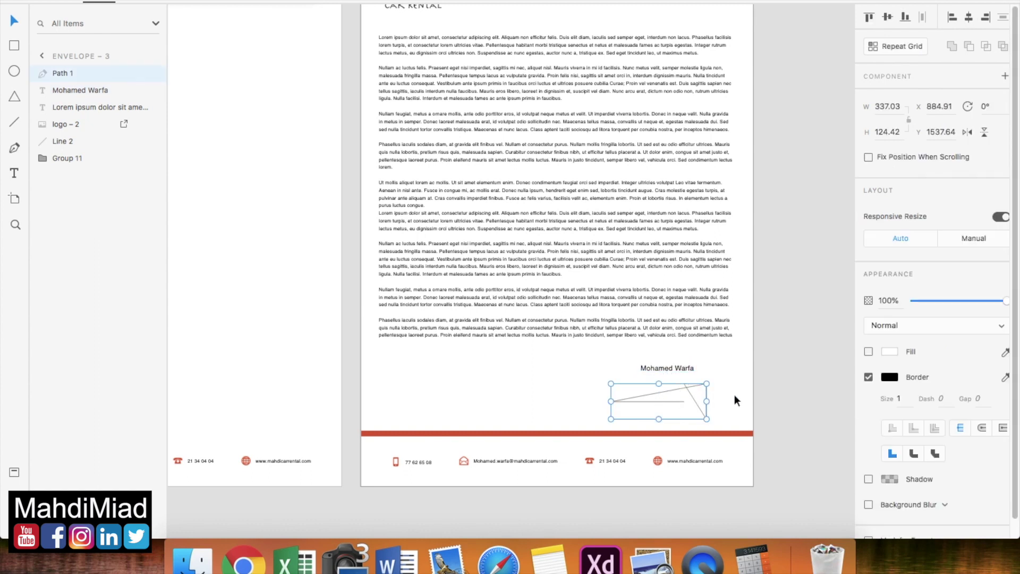
left_click(898, 397)
left_click(713, 379)
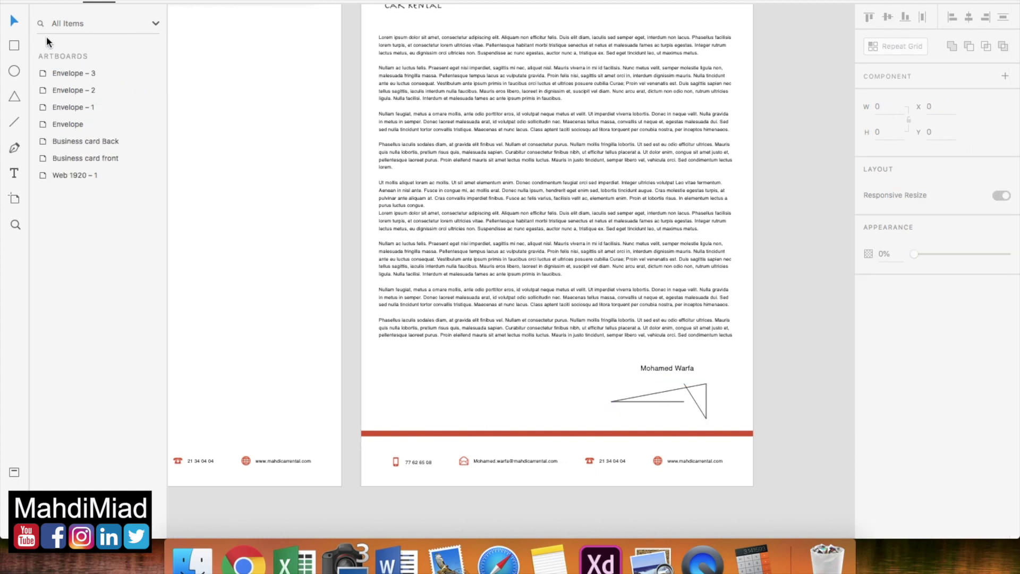
left_click_drag(687, 394, 676, 389)
left_click(778, 387)
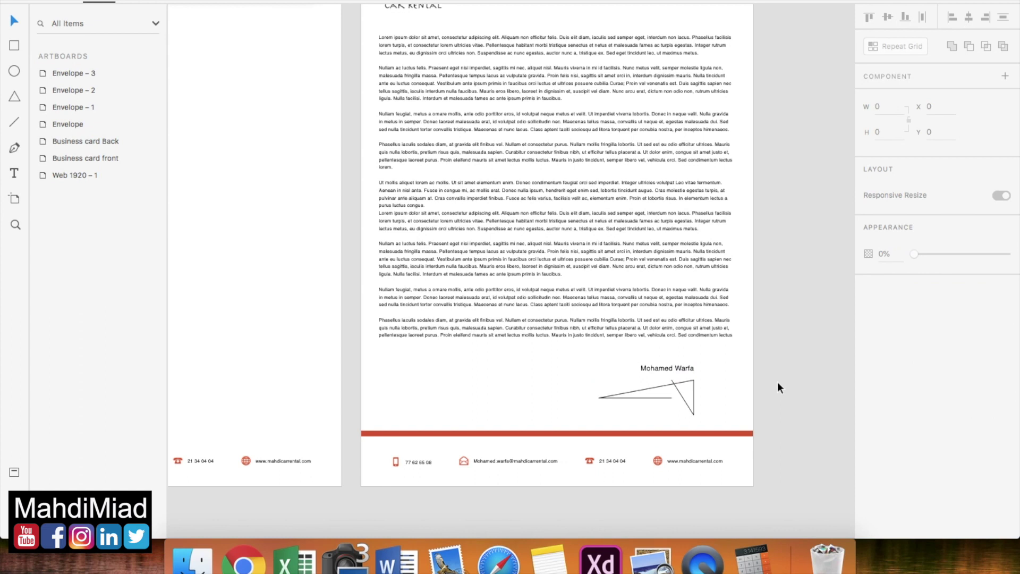
- Rename the Envelope – 2 artboard as Paper A4
scroll(777, 387, "down", 2)
scroll(628, 223, "down", 3)
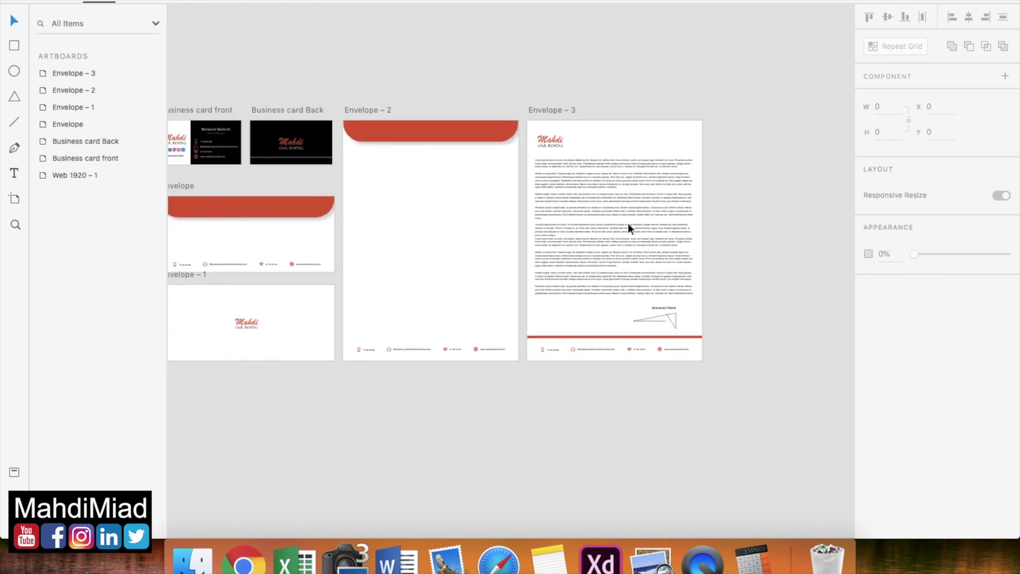
left_click(546, 110)
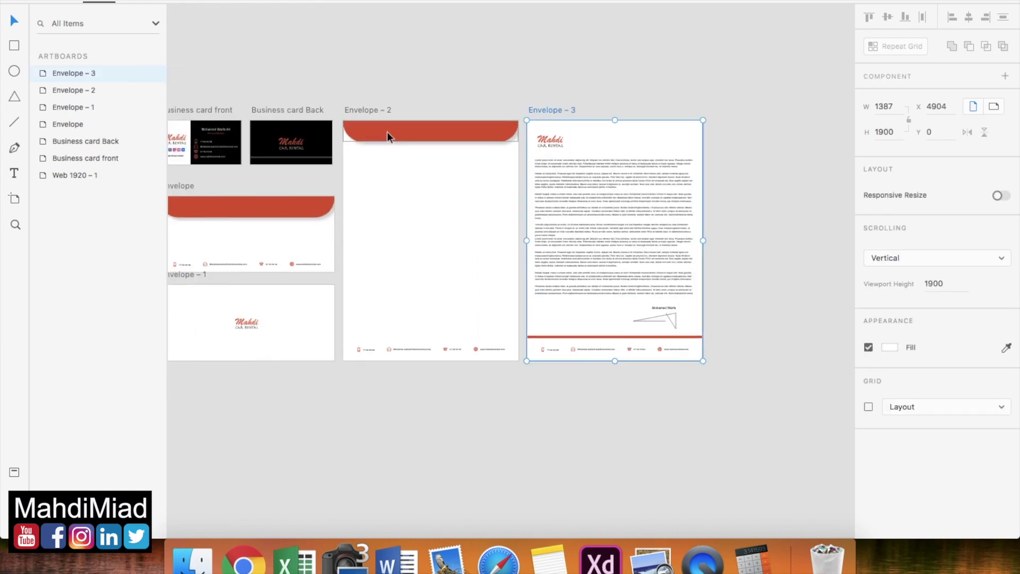
double_click(372, 110)
type("P")
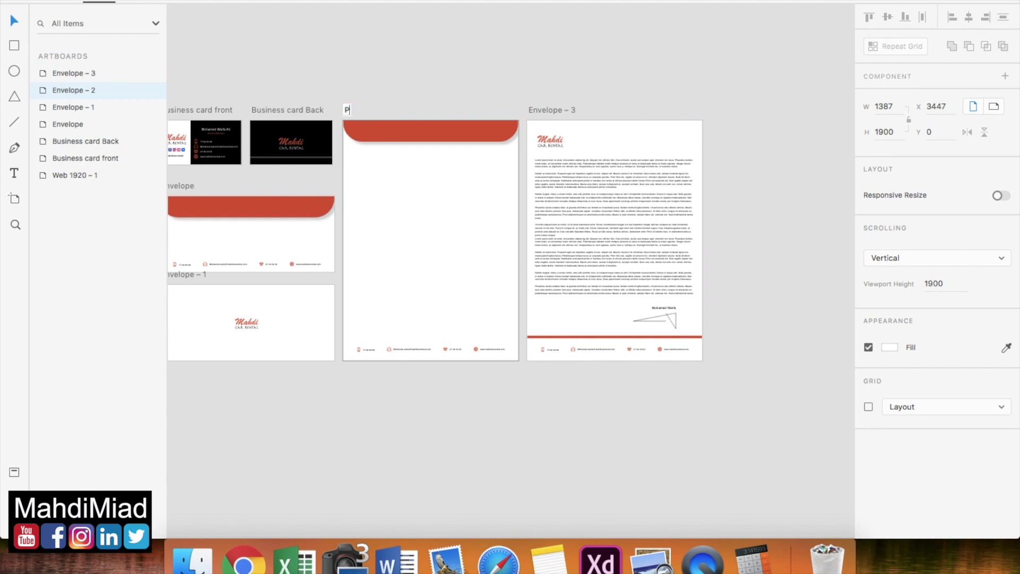
type("aper A4")
key("Return")
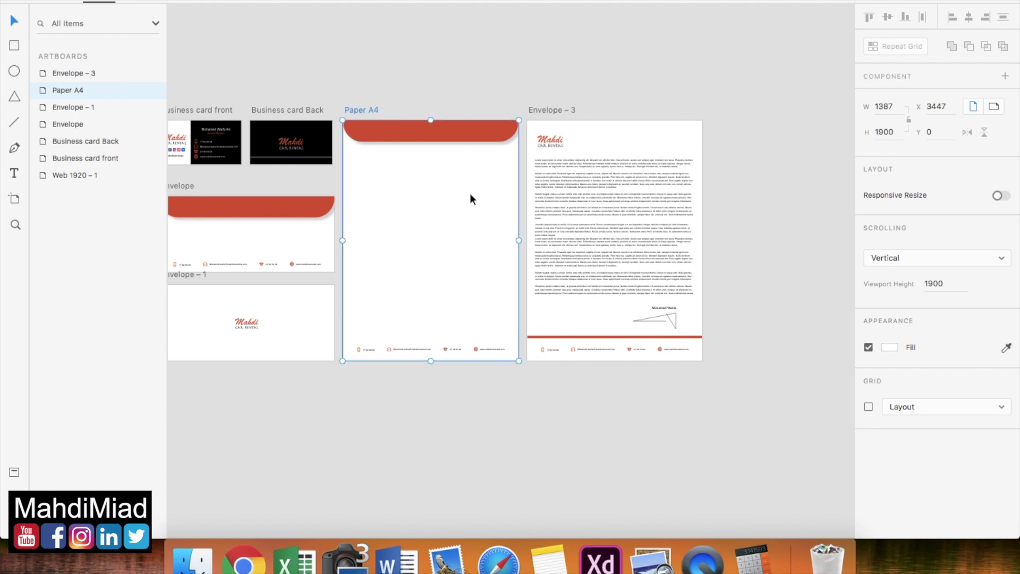
- Rename the blank artboard with the red top flap as Folder A4
double_click(356, 110)
type("Fold")
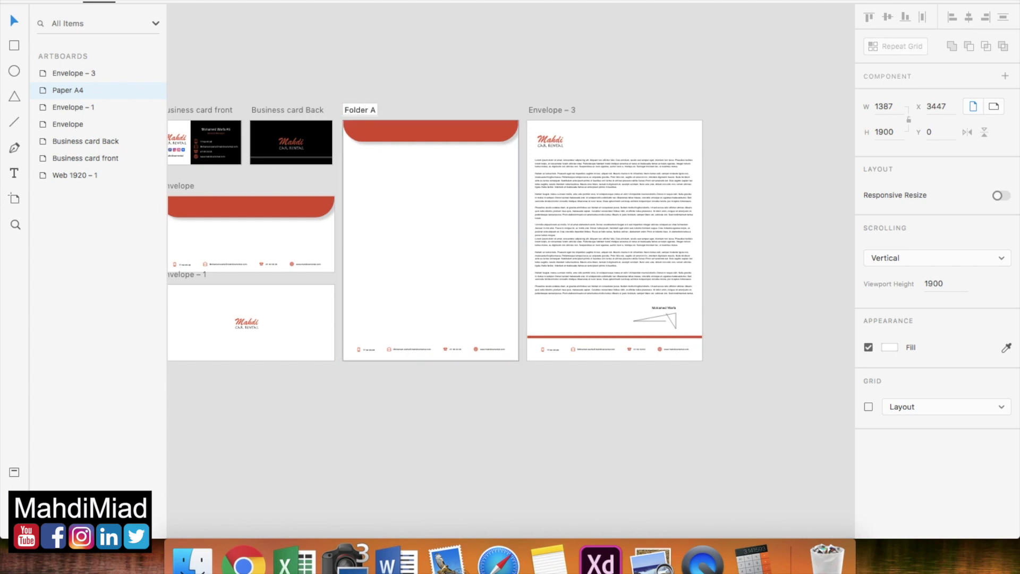
key("Return")
- Rename the Envelope – 3 letter artboard as Paper A4
double_click(550, 110)
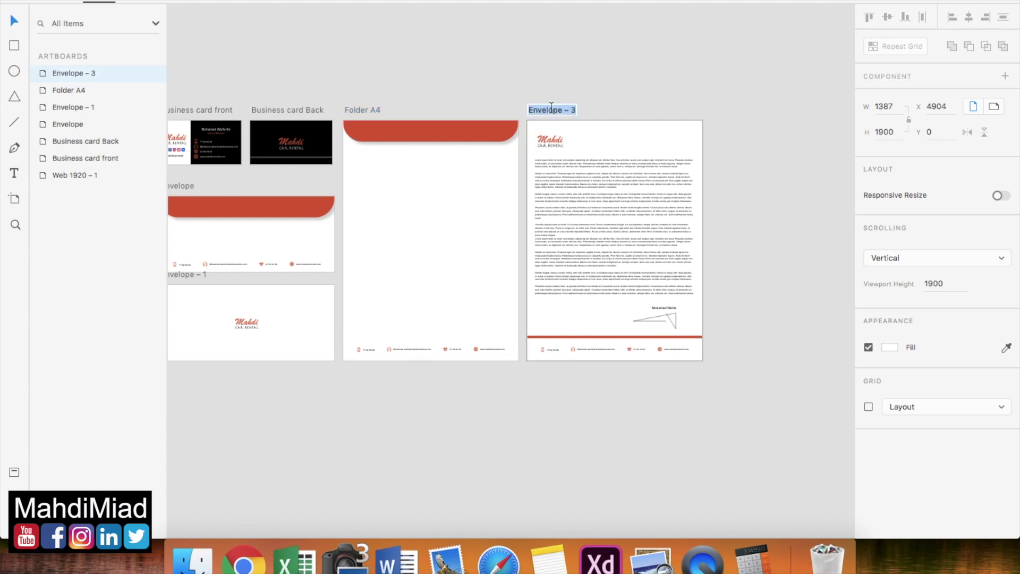
type("Paper A4")
key("Return")
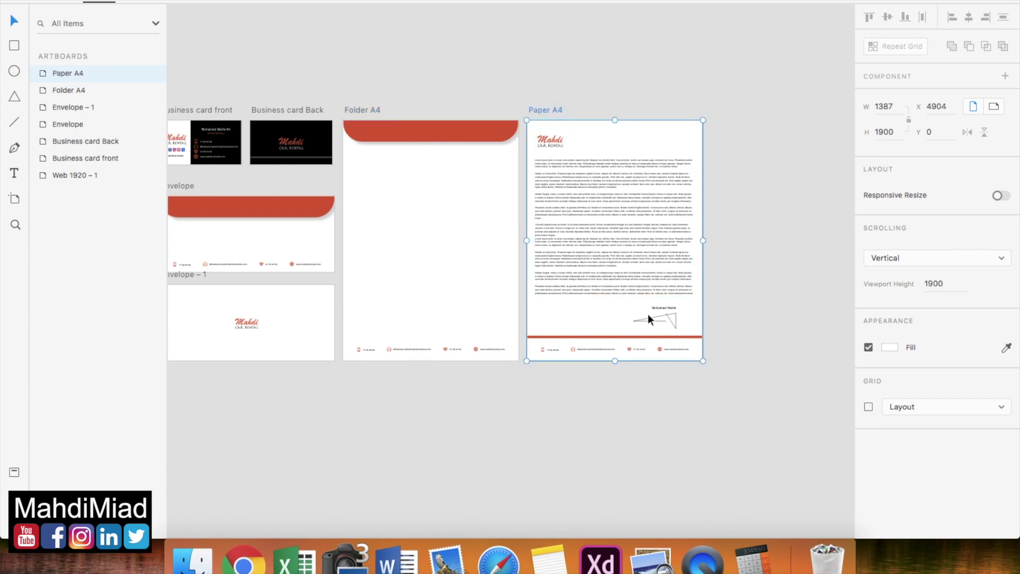
left_click(681, 398)
- Switch to Preview and examine the stationery and the key ring in the finished reference brand mockup
scroll(681, 397, "right", 2)
scroll(681, 397, "down", 3)
scroll(678, 399, "up", 3)
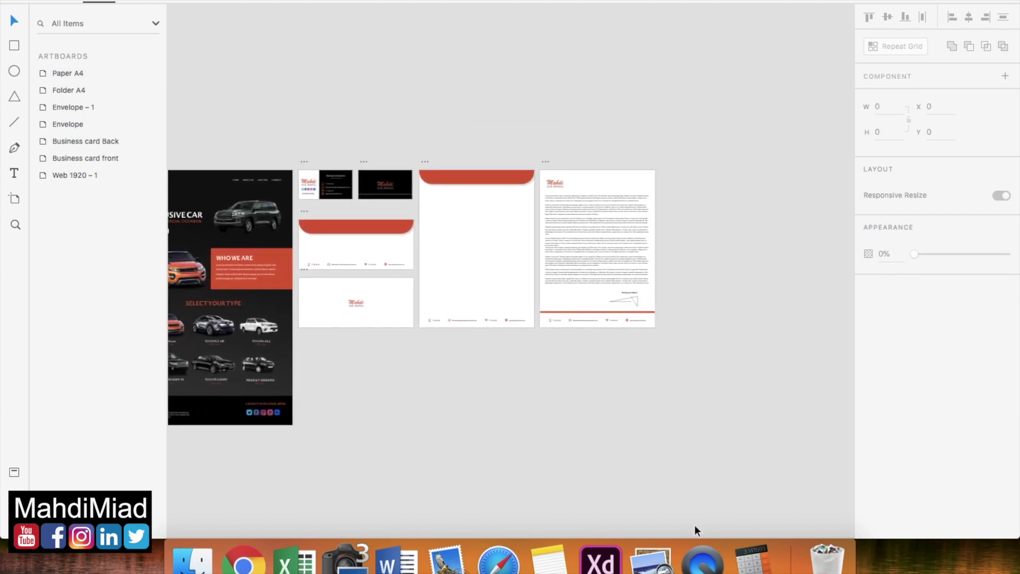
left_click(651, 560)
scroll(552, 446, "down", 5)
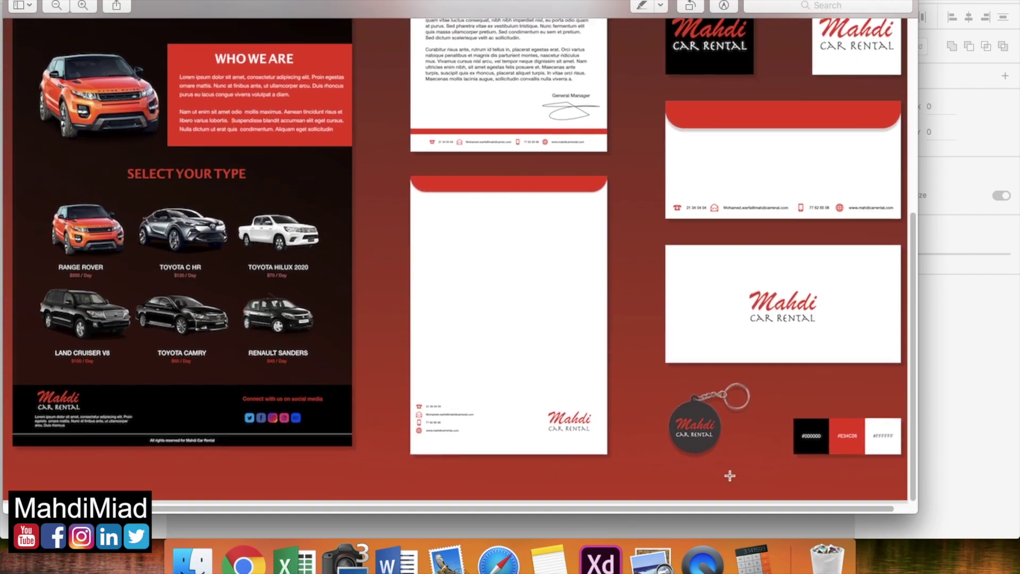
scroll(728, 473, "right", 1)
- Switch to Chrome and search Google Images for "key ring"
left_click(244, 561)
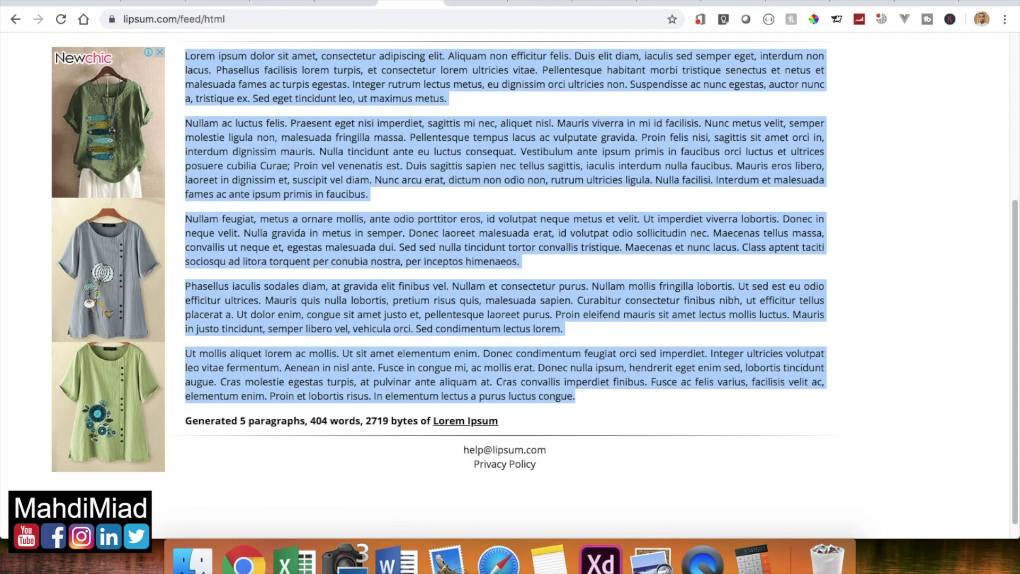
left_click(463, 3)
left_click(475, 18)
type("key")
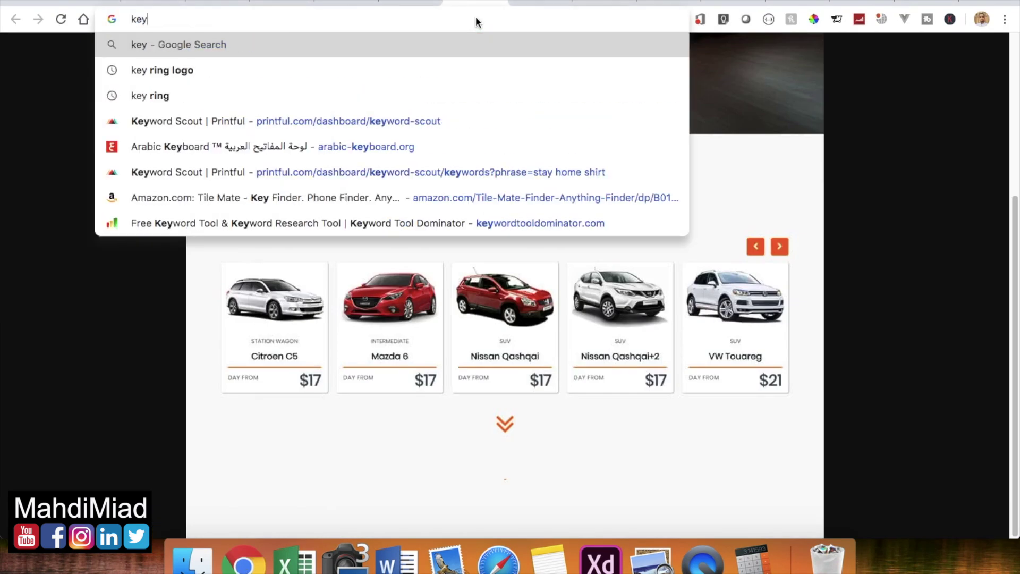
key("Down")
key("Down")
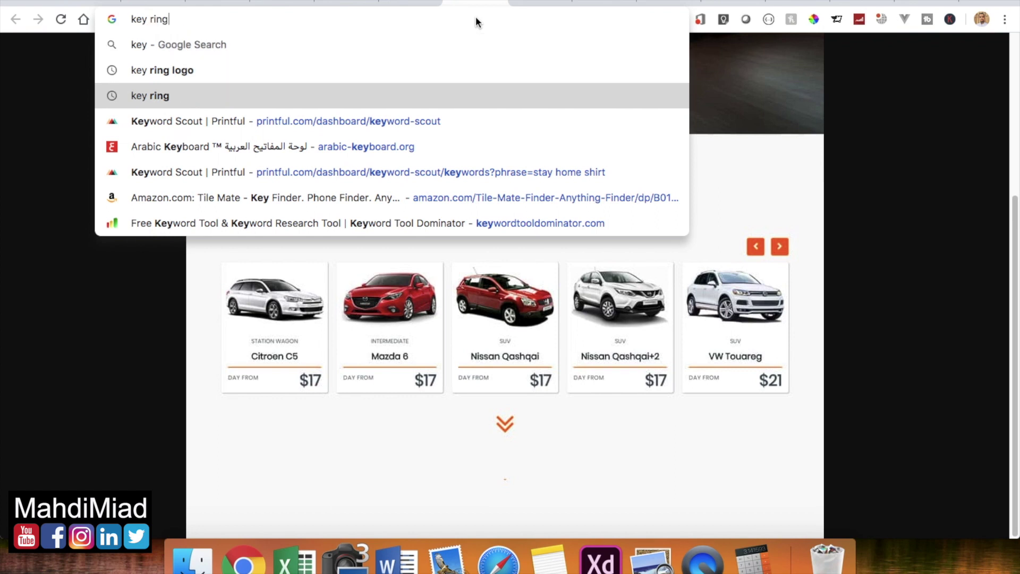
key("Return")
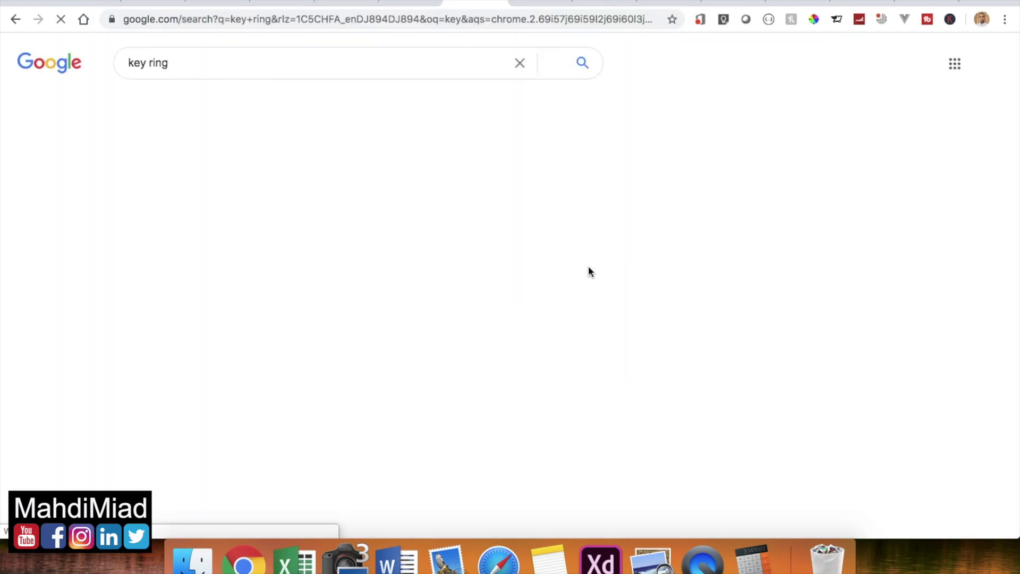
left_click(194, 113)
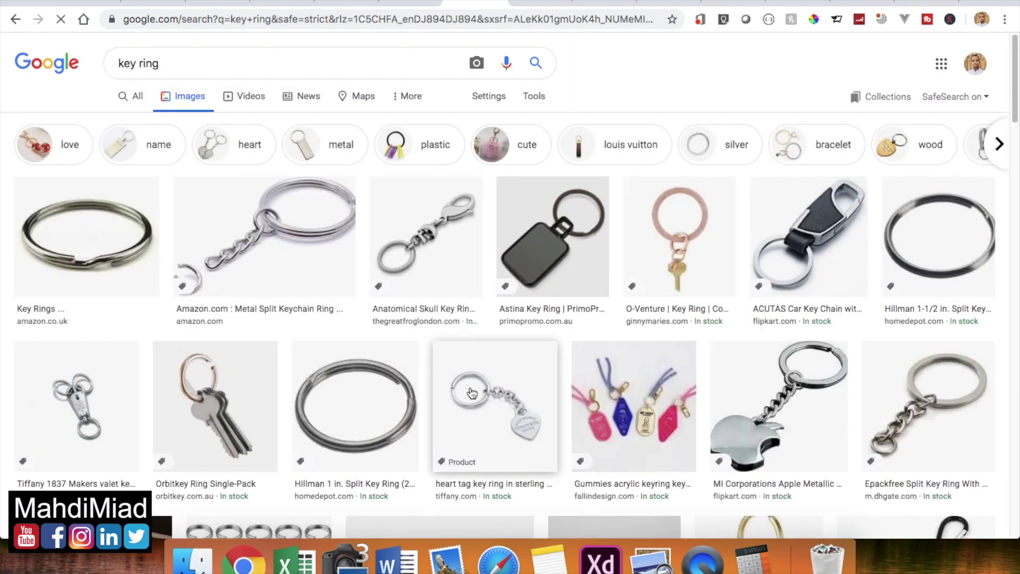
- Browse the key ring images and open the preview of the round brass key ring with the sun face
scroll(615, 410, "down", 3)
scroll(687, 430, "down", 2)
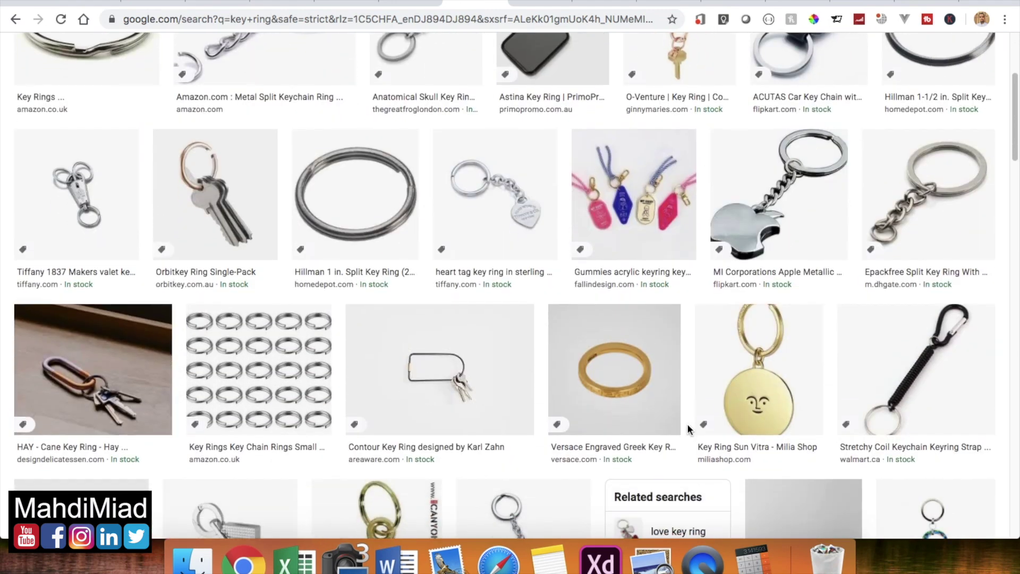
scroll(597, 387, "down", 10)
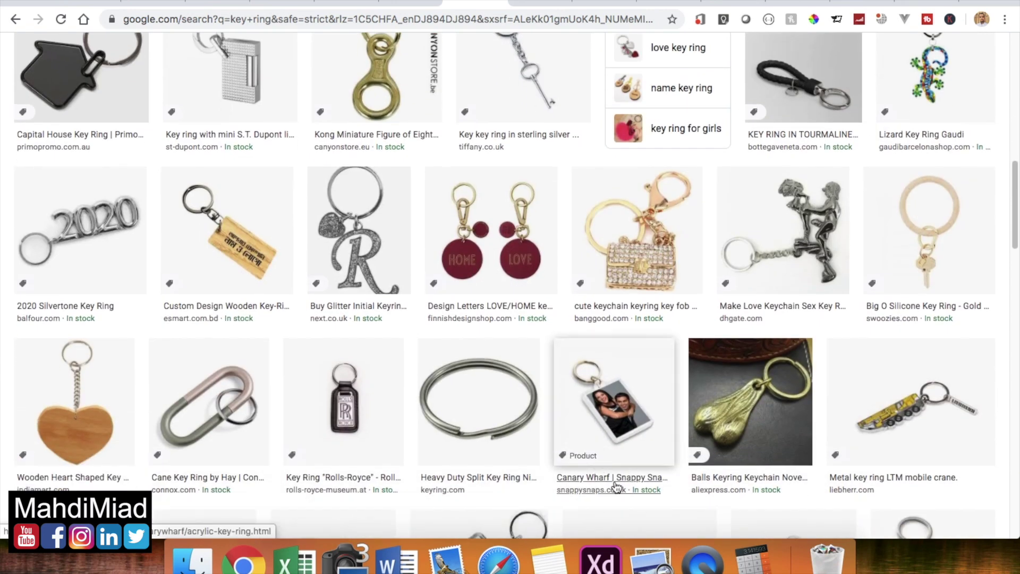
scroll(605, 476, "down", 5)
scroll(616, 486, "down", 2)
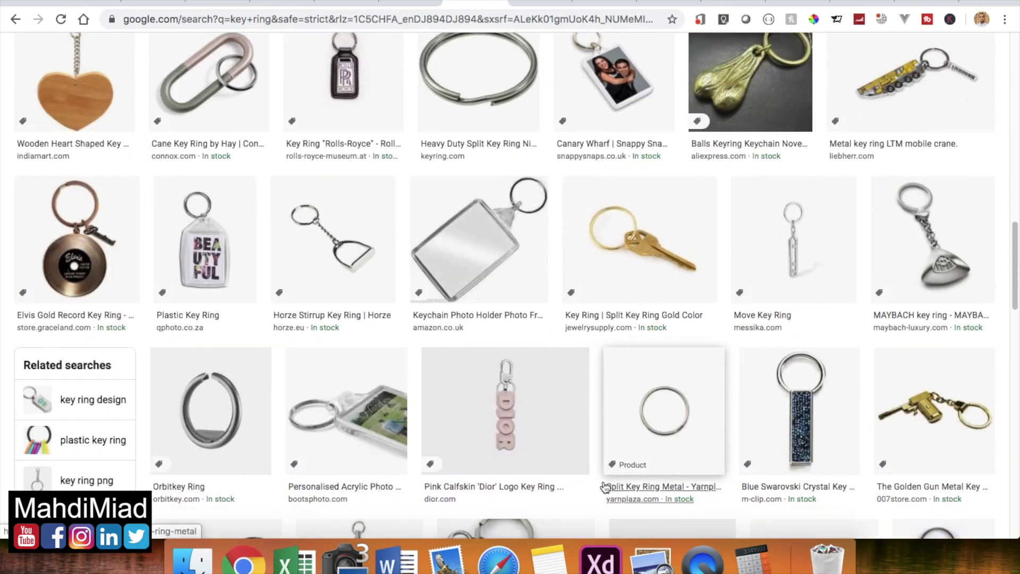
scroll(584, 481, "down", 6)
scroll(440, 474, "down", 5)
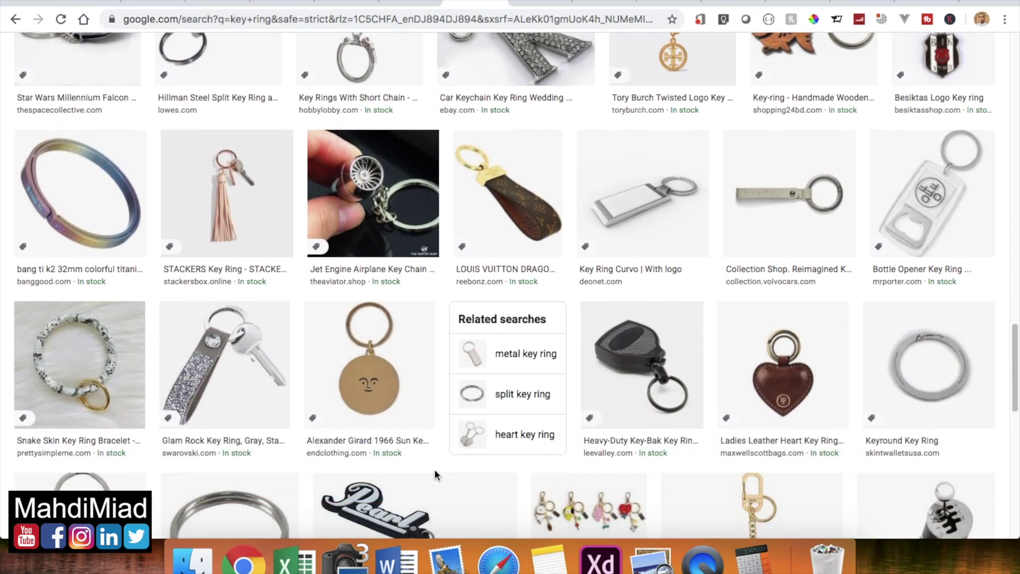
left_click(371, 348)
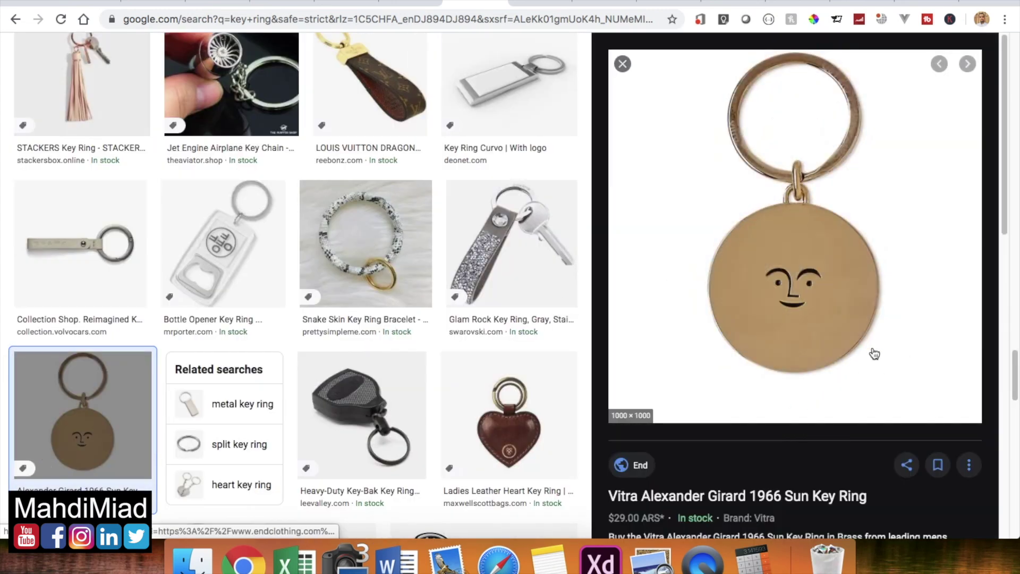
- Check the related images of the round brass key ring and open its full-size picture in a new tab
scroll(850, 376, "down", 3)
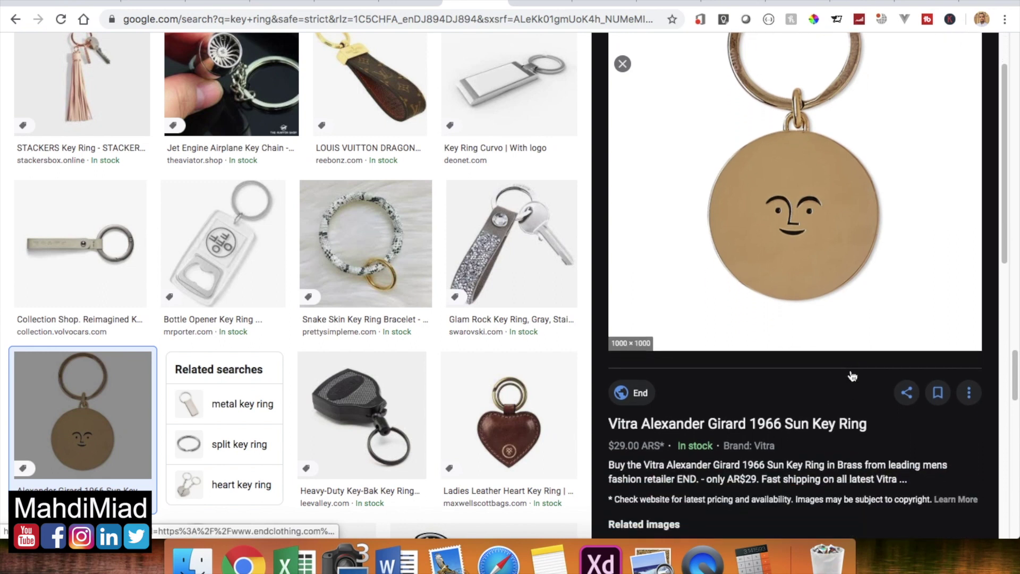
scroll(850, 375, "down", 3)
scroll(851, 375, "down", 3)
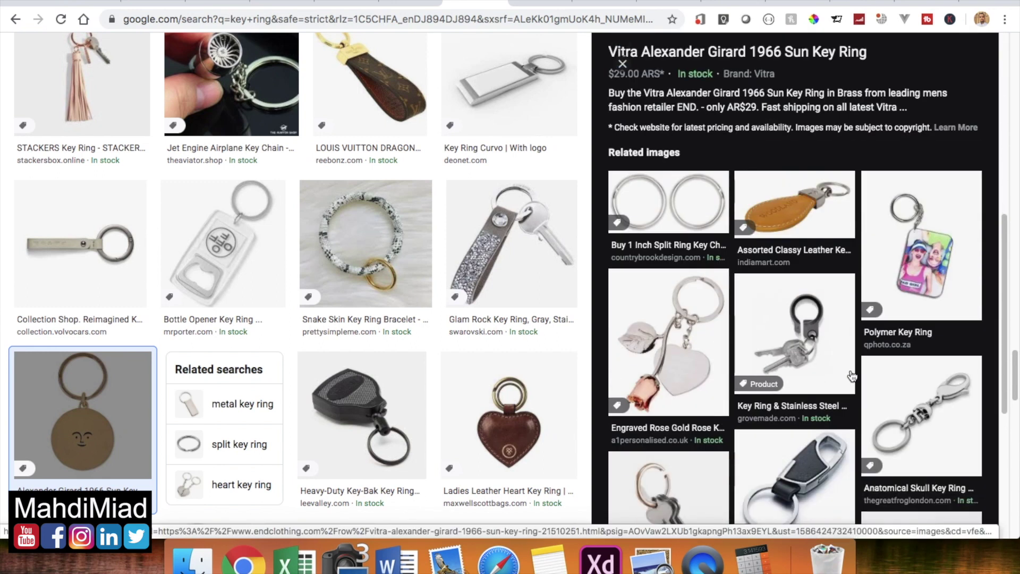
scroll(590, 364, "up", 10)
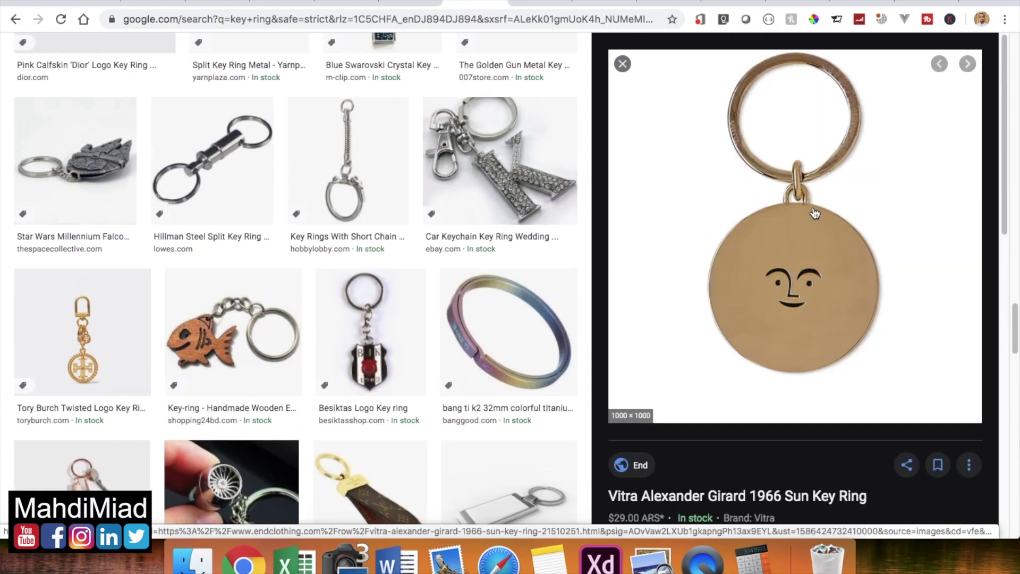
right_click(762, 244)
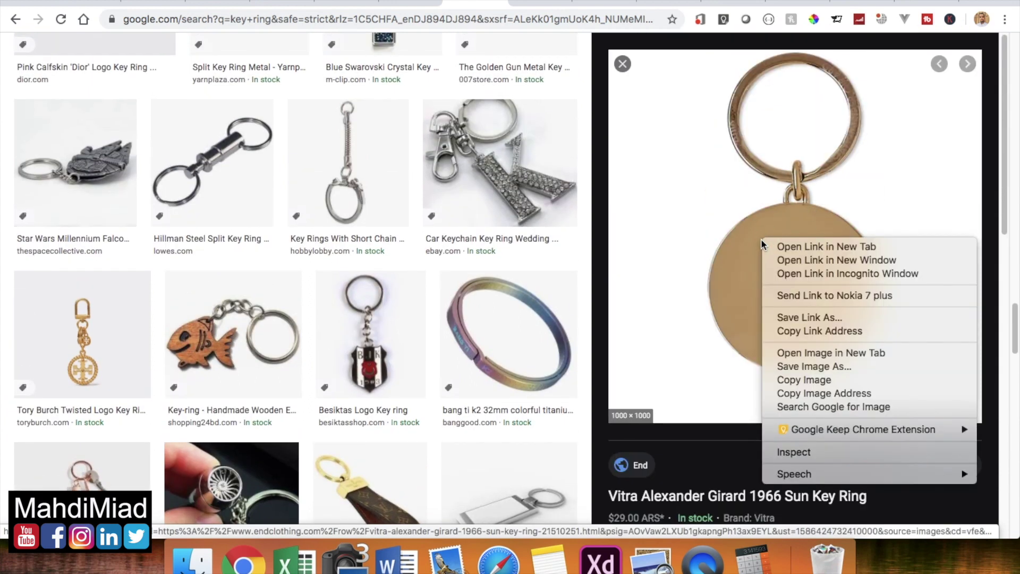
left_click(777, 355)
left_click(505, 2)
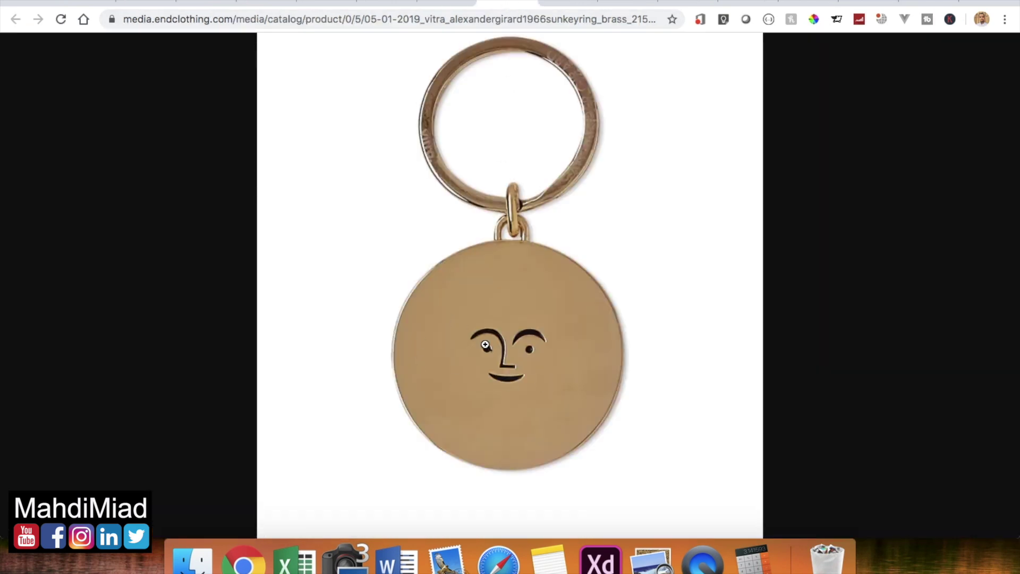
- Save the brass key ring image as "key ring" in the images folder
right_click(485, 345)
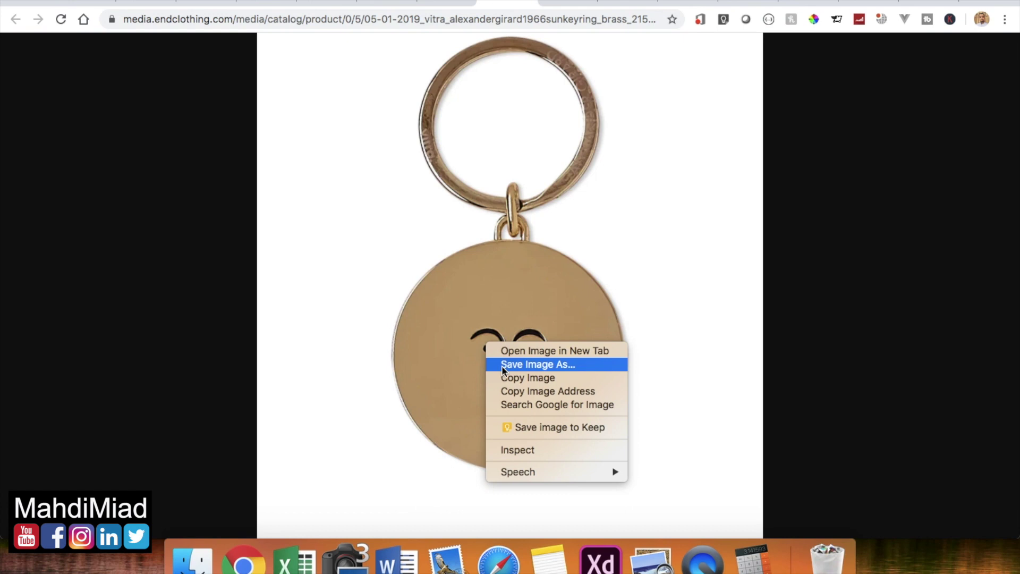
left_click(538, 364)
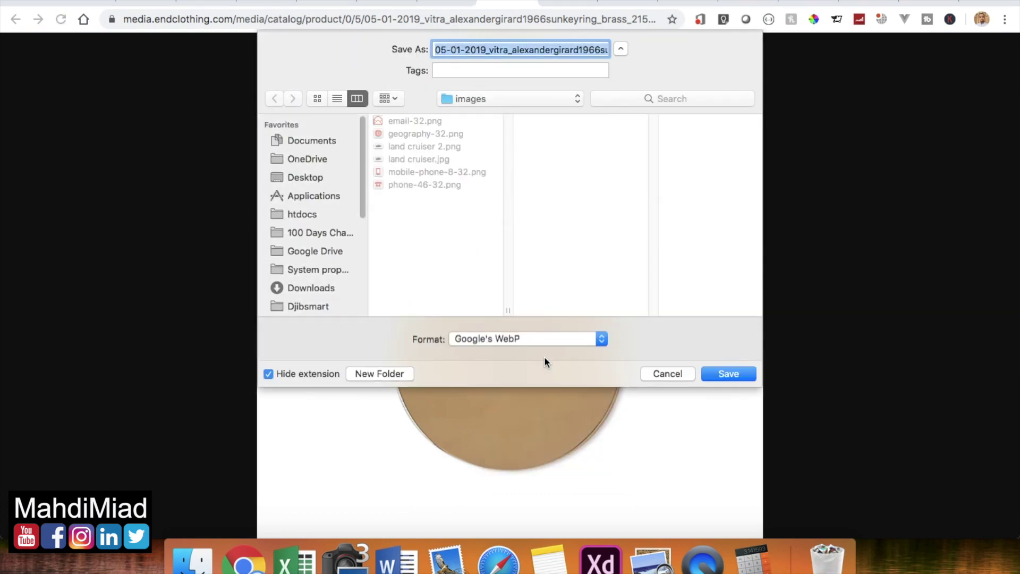
type("k")
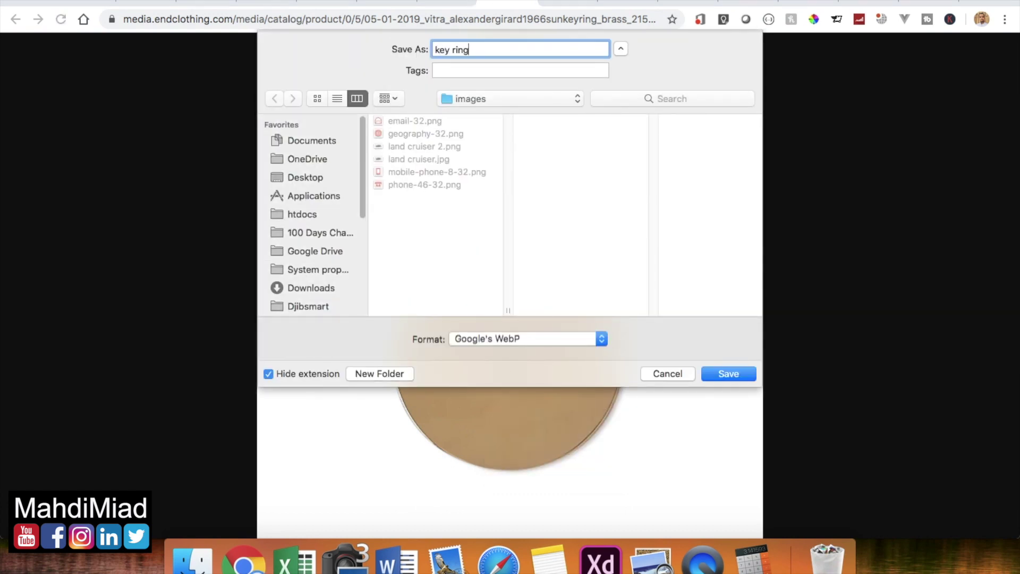
type("ey ring")
key("Return")
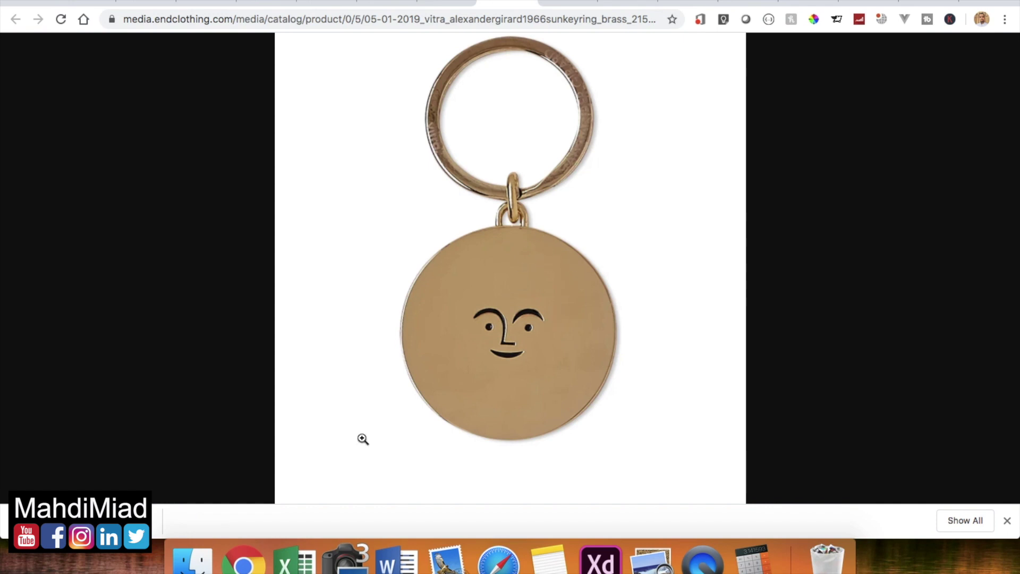
- Switch to Finder and open the images folder of Project One inside the tutorial folder
left_click(194, 562)
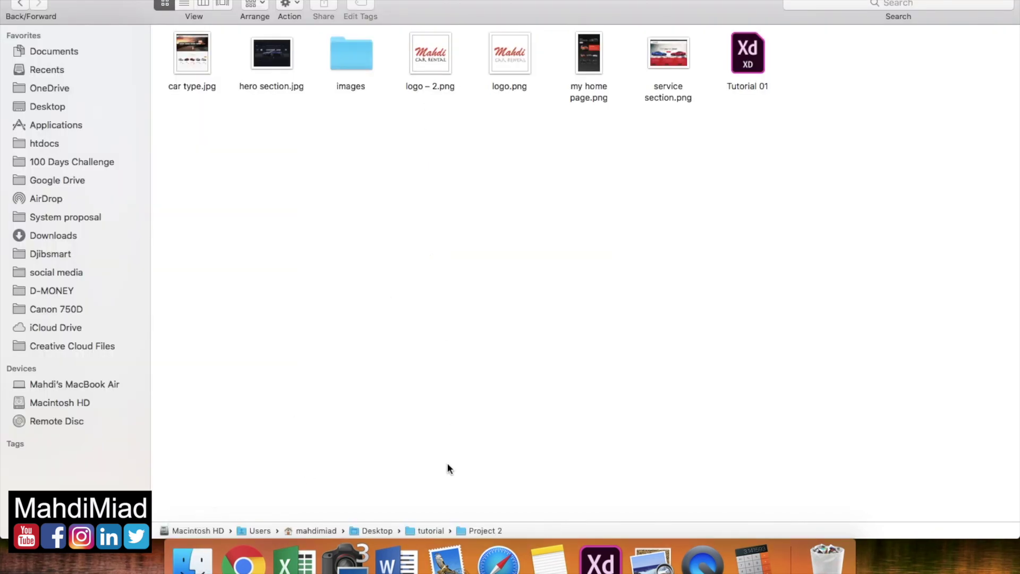
double_click(431, 529)
double_click(195, 58)
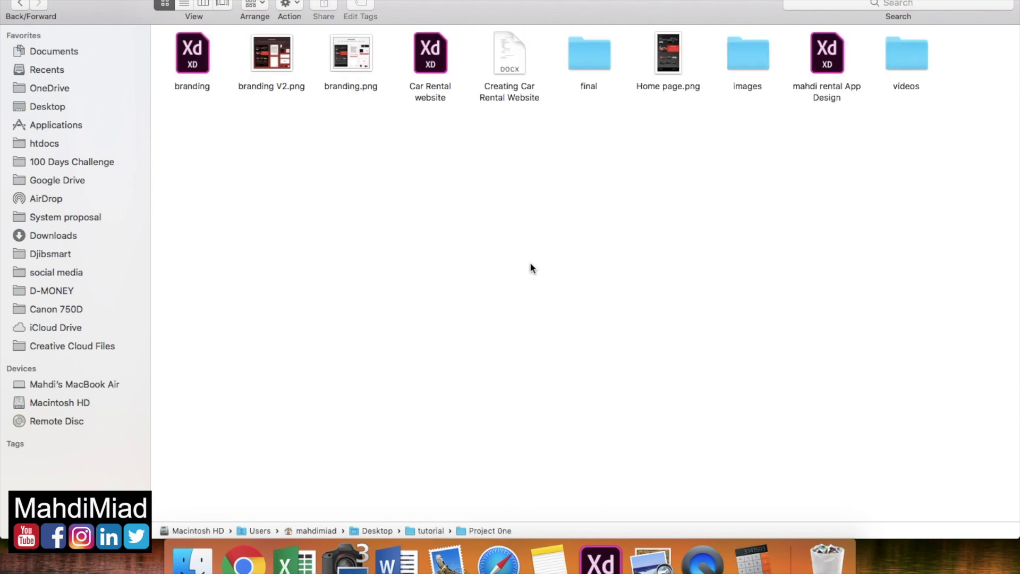
double_click(751, 51)
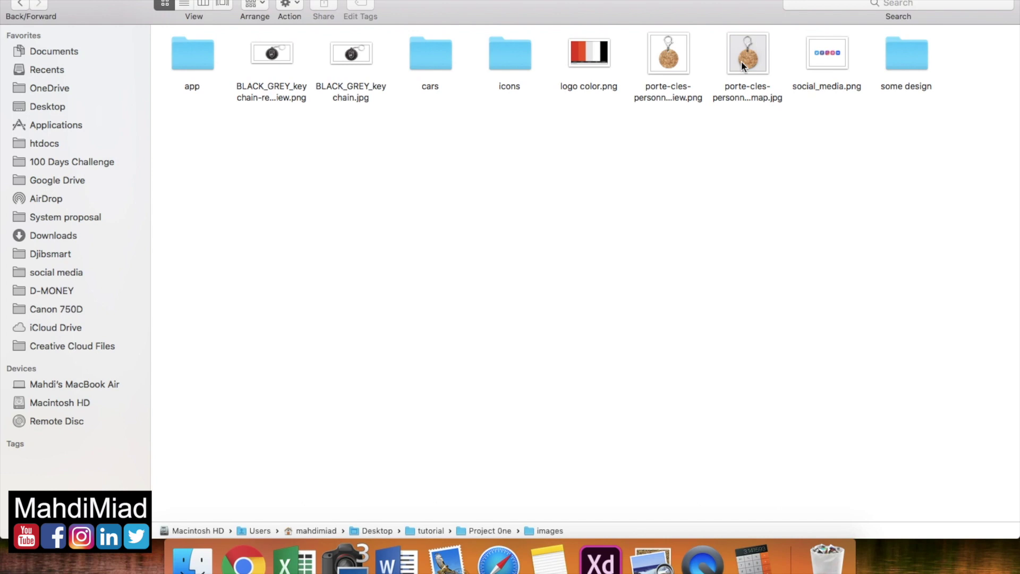
- Preview BLACK_GREY_keychain-removebg-preview.png and select the file for copying
double_click(272, 54)
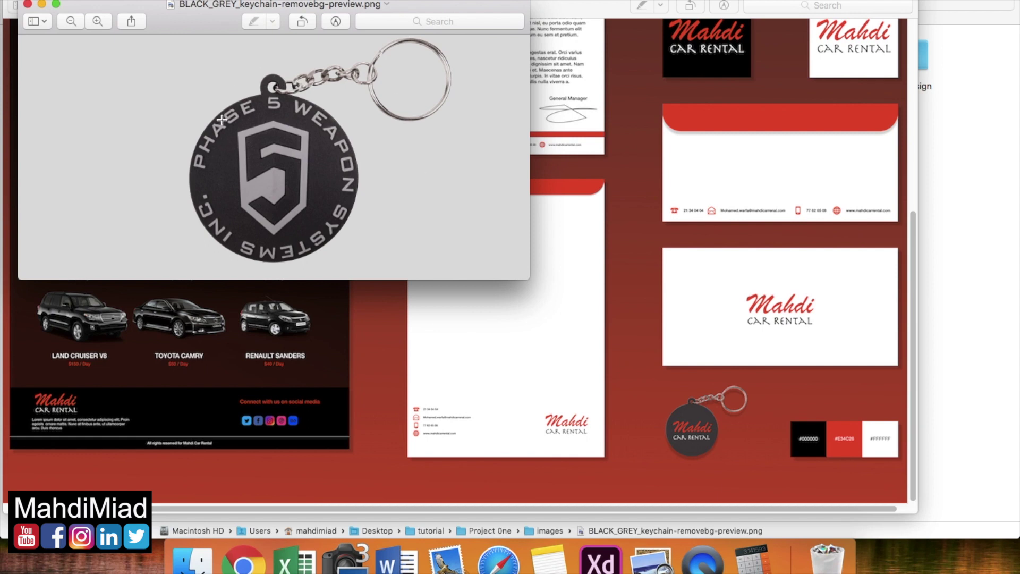
left_click(973, 333)
left_click(257, 45)
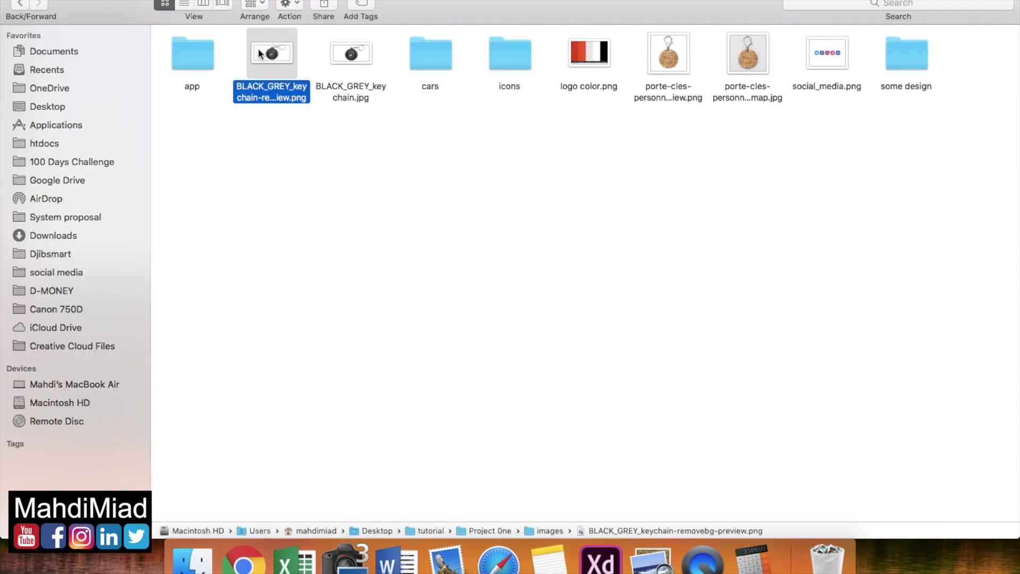
- Switch to Adobe XD and activate the Artboard tool
left_click(605, 567)
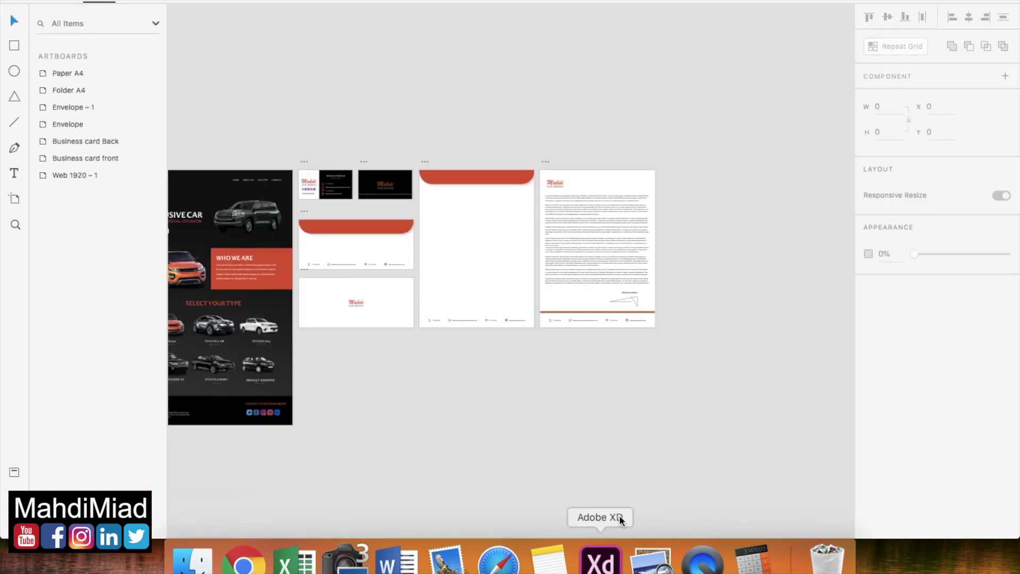
left_click(15, 201)
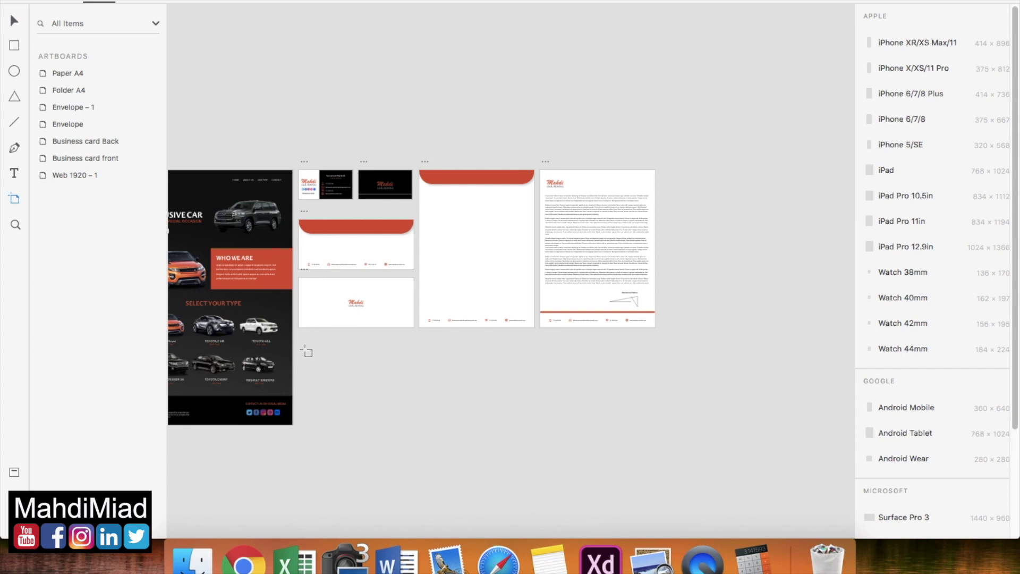
left_click(306, 351)
key("Delete")
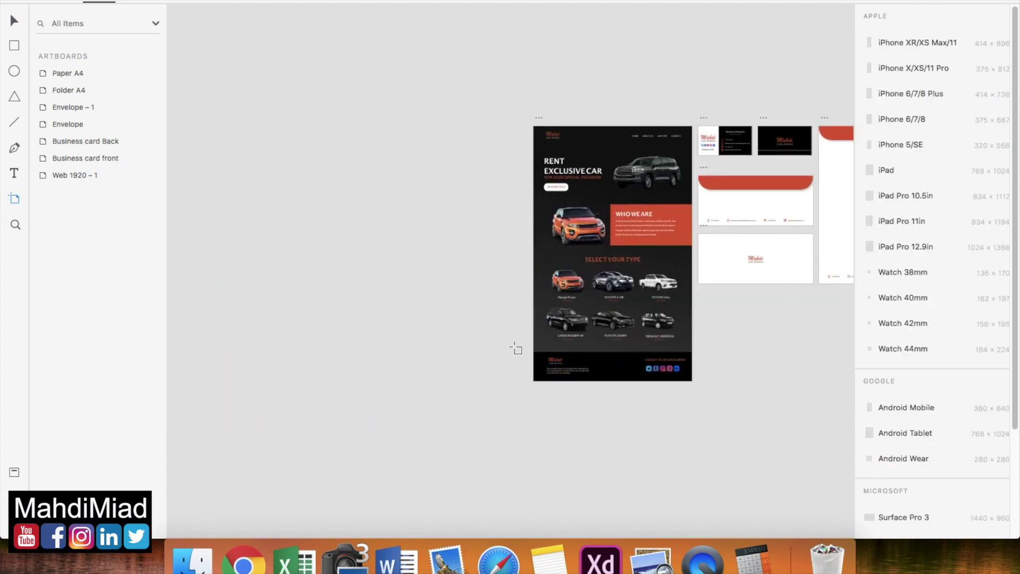
scroll(664, 332, "right", 5)
left_click(440, 295)
key("Delete")
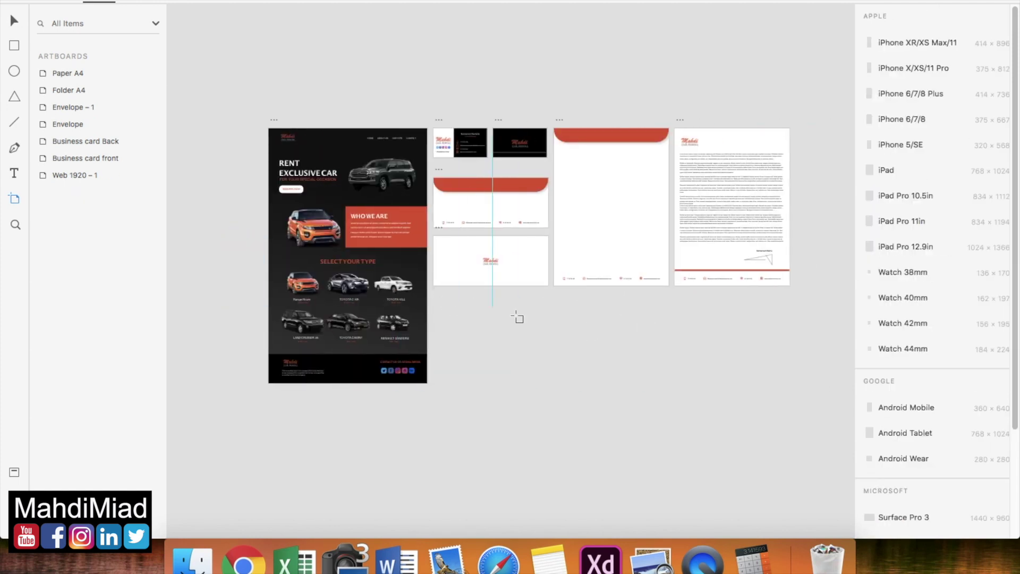
- Add an iPhone XR/XS Max/11 artboard and move it below the Envelope – 1 artboard
left_click(537, 326)
scroll(730, 334, "right", 5)
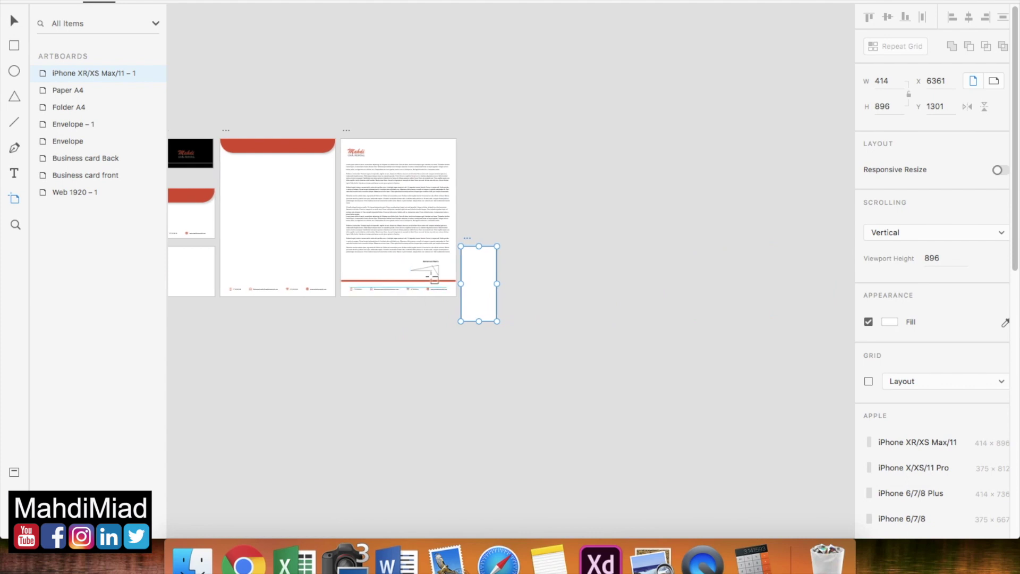
left_click(14, 21)
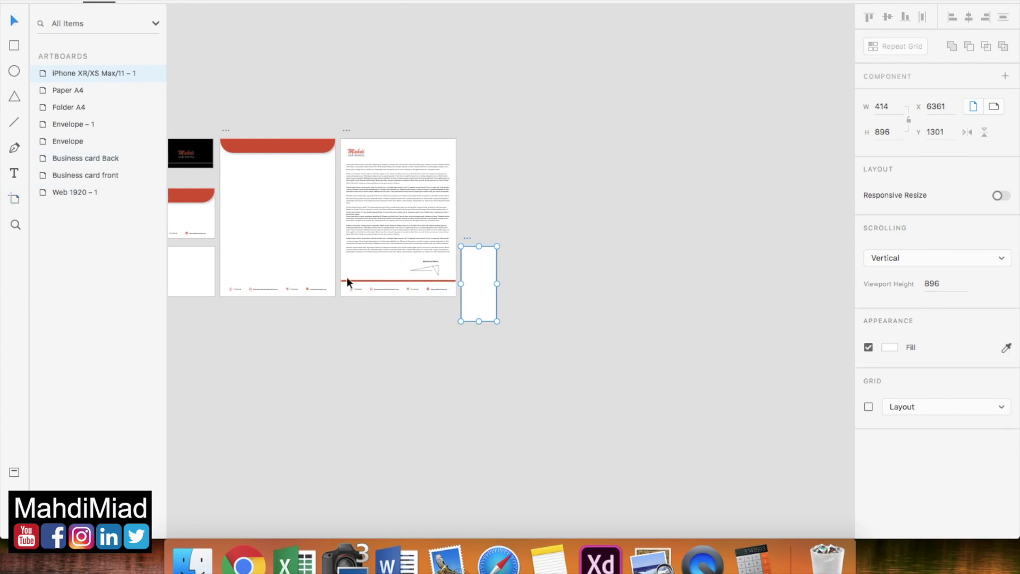
scroll(347, 277, "up", 3)
scroll(647, 428, "down", 10)
scroll(647, 428, "left", 4)
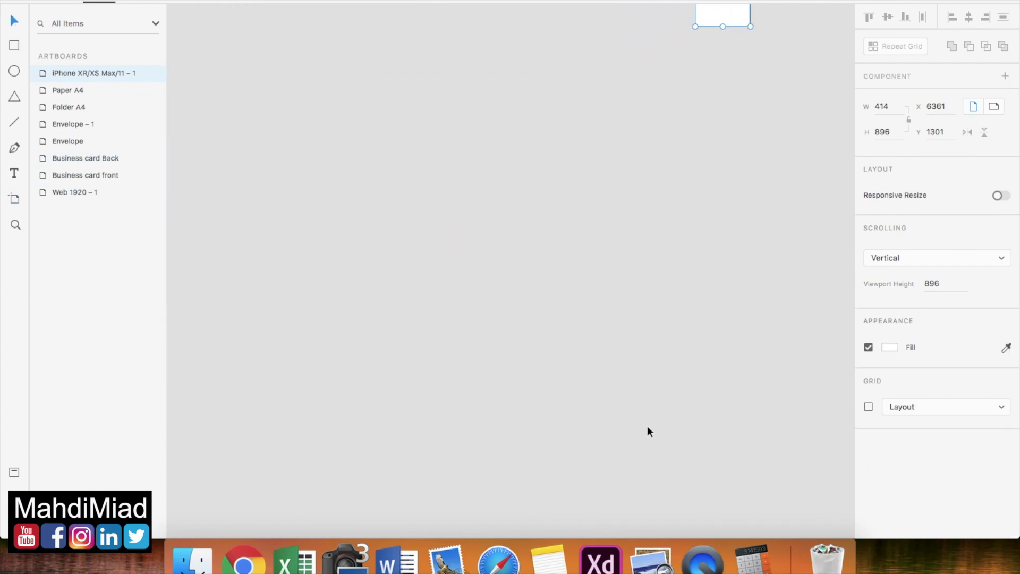
scroll(647, 428, "up", 5)
left_click_drag(826, 102, 252, 159)
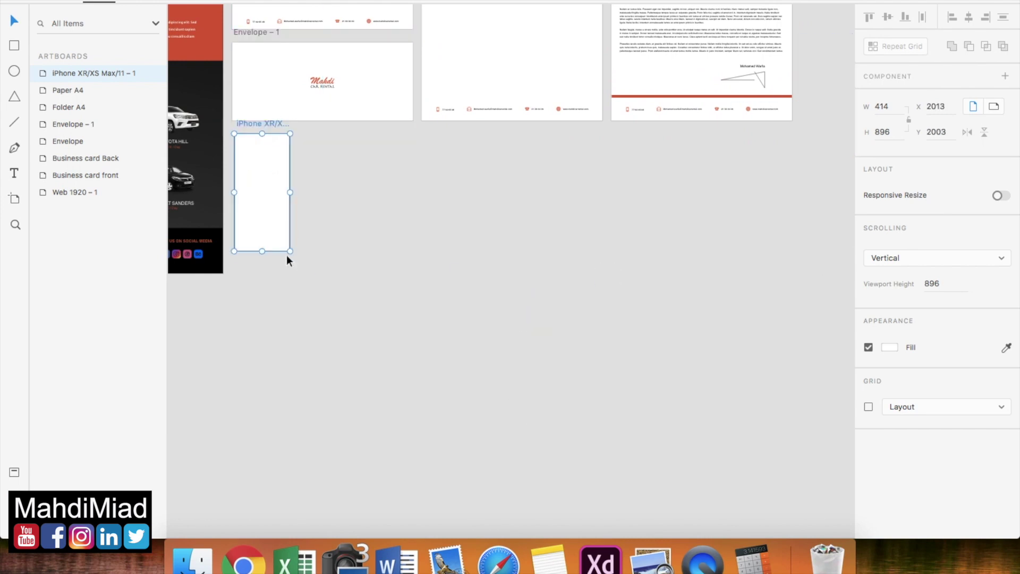
- Resize the new artboard to about 1203 × 696 in landscape and rename it Key Ring
left_click_drag(289, 251, 382, 235)
scroll(389, 224, "left", 5)
scroll(389, 224, "up", 3)
double_click(382, 231)
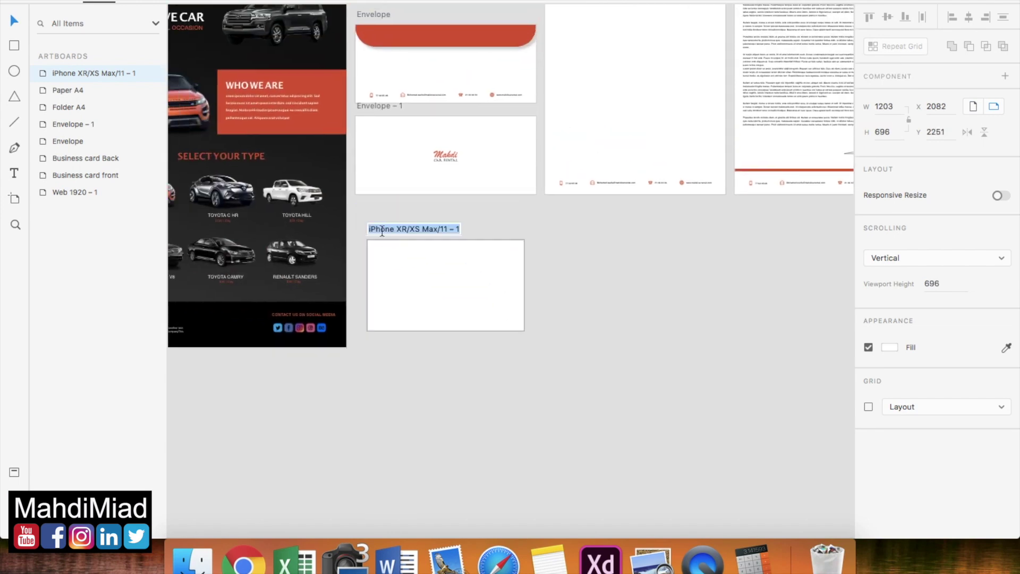
type("Key Ring")
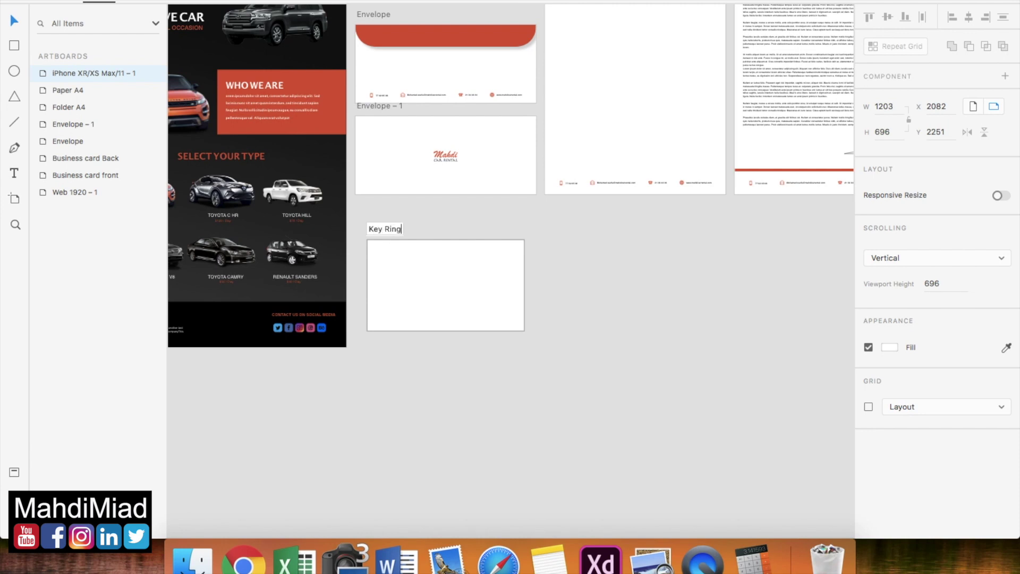
key("Return")
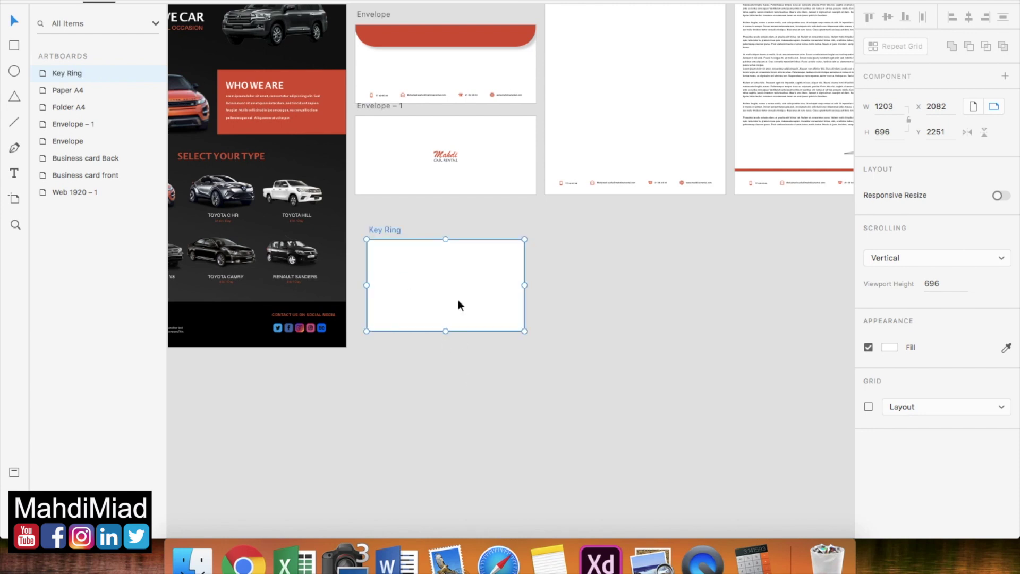
- Paste the black keychain image into the Key Ring artboard, enlarge it to about 1240 × 594 and centre it
key("super+v")
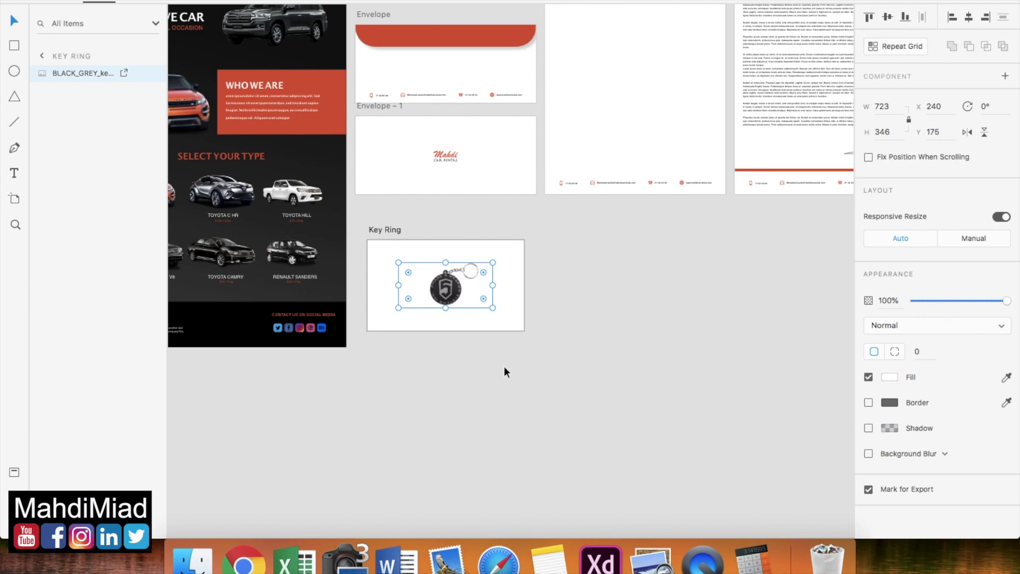
scroll(503, 372, "up", 2)
scroll(503, 365, "up", 3)
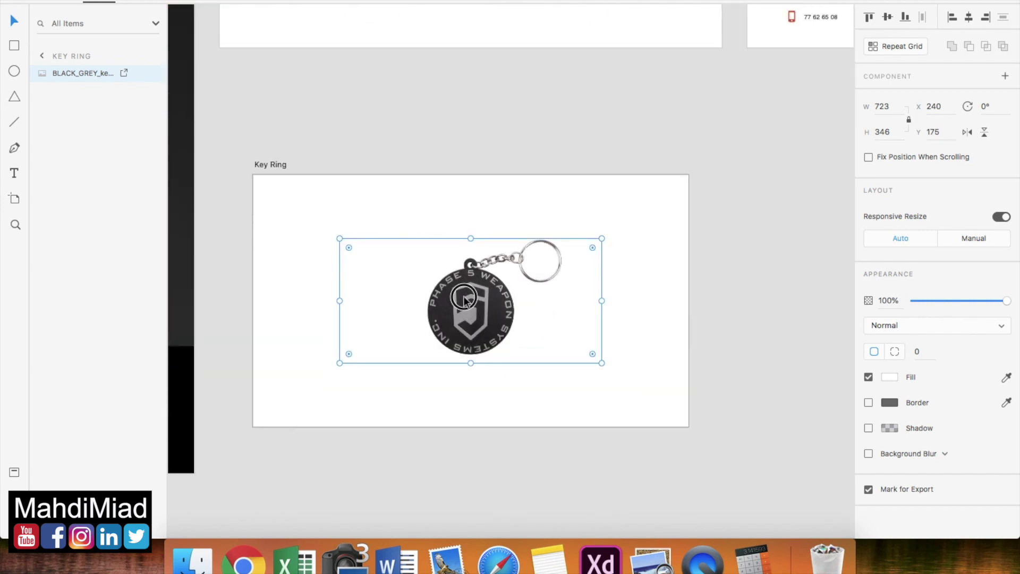
left_click_drag(602, 363, 673, 396)
left_click_drag(340, 237, 182, 182)
left_click_drag(453, 284, 455, 291)
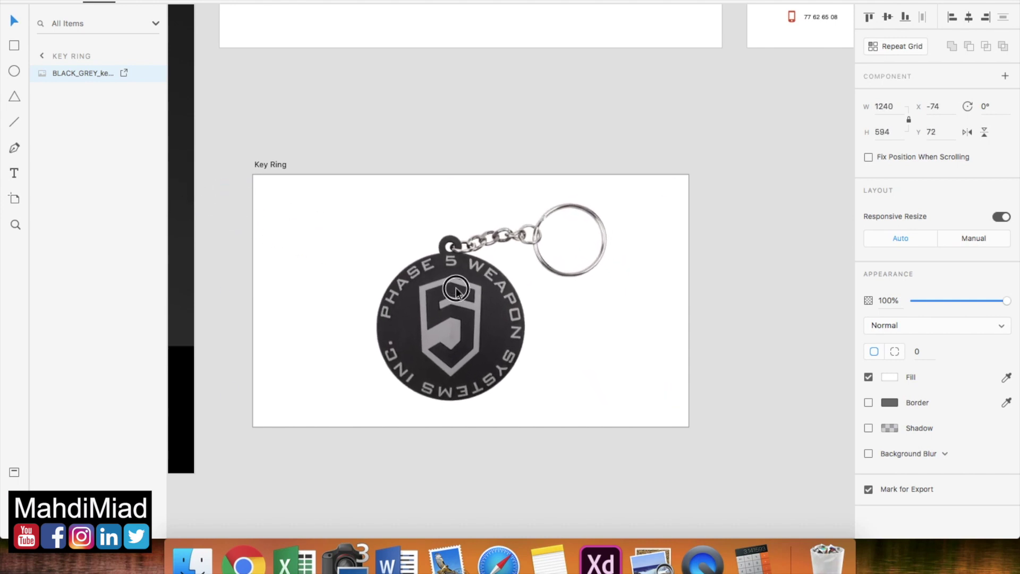
left_click(559, 466)
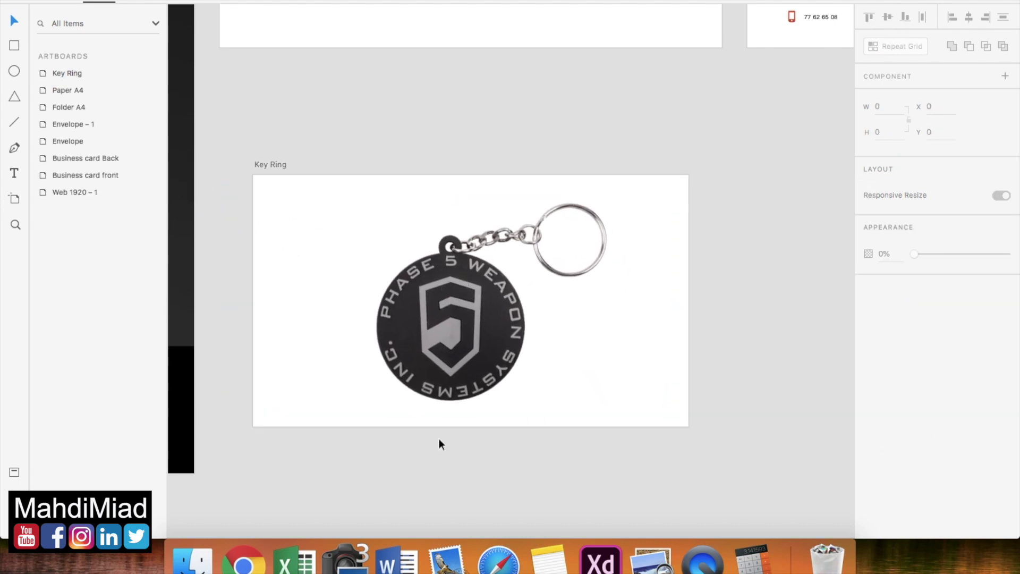
- Draw an ellipse roughly covering the keychain's black disc and position it over the disc
left_click(15, 71)
left_click_drag(397, 275, 536, 429)
left_click(14, 21)
left_click_drag(451, 359, 437, 339)
- Fit the ellipse to the disc's edges at about 417 × 413 and nudge it to X 341, Y 214
left_click_drag(522, 329, 529, 328)
left_click_drag(380, 327, 377, 326)
left_click_drag(453, 257, 451, 252)
left_click_drag(455, 400, 453, 404)
key("Left")
key("Left")
key("Left")
key("Up")
key("Up")
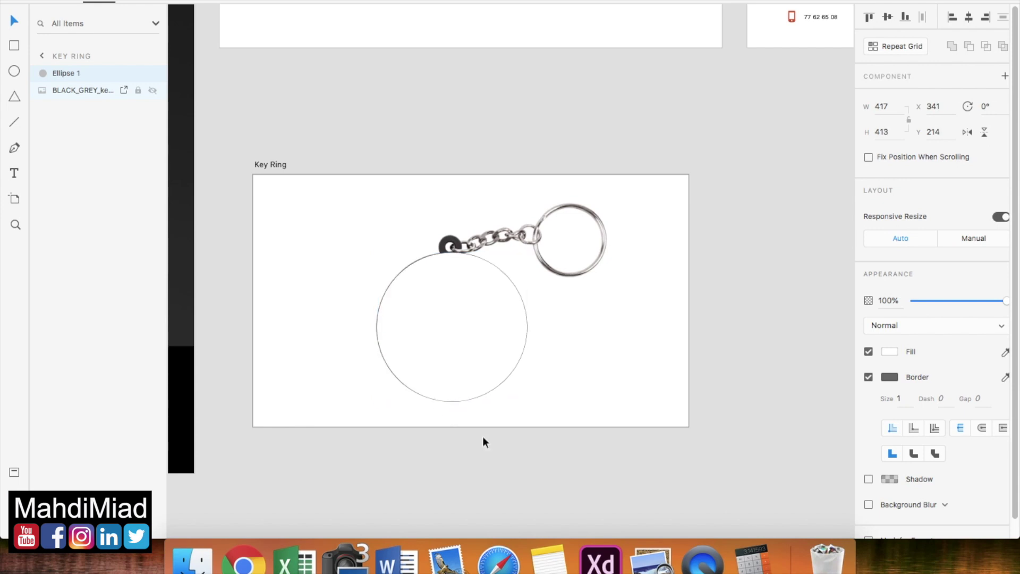
- Remove the ellipse's border and nudge it left to X 338
left_click(868, 377)
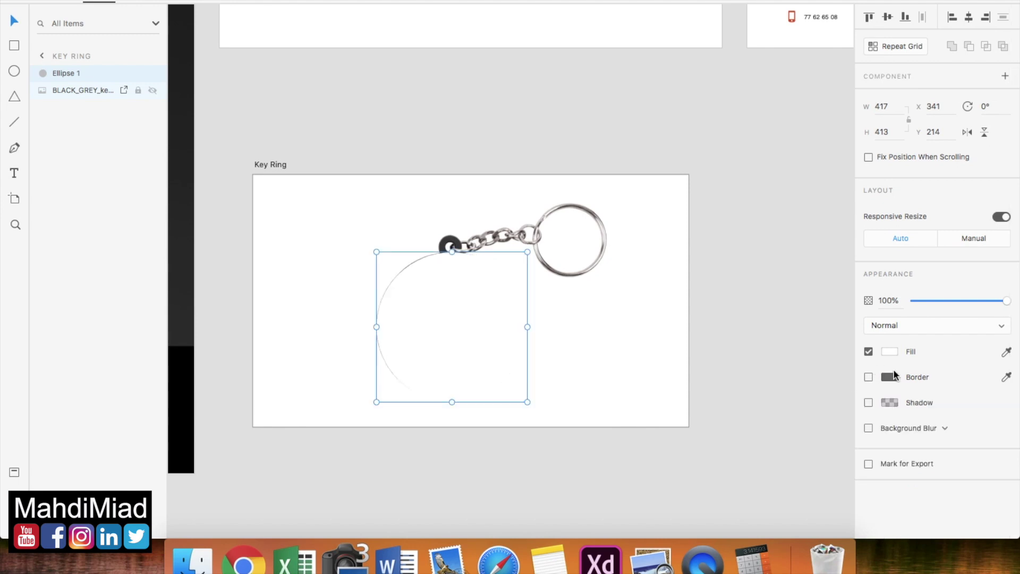
key("Left")
key("Left")
key("Left")
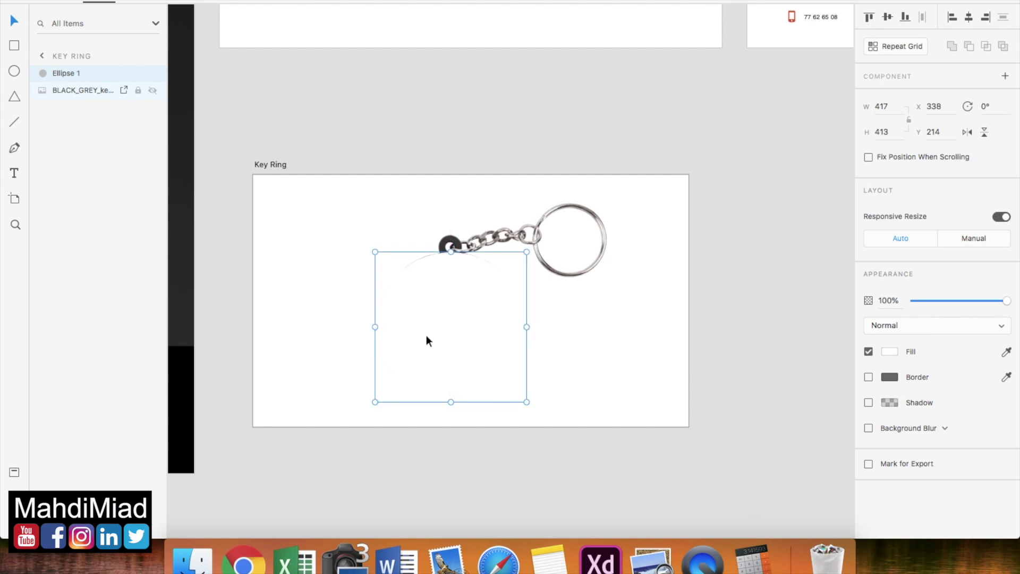
- Fill the ellipse with the dark grey #443F41 sampled from the keychain's small loop
left_click(889, 352)
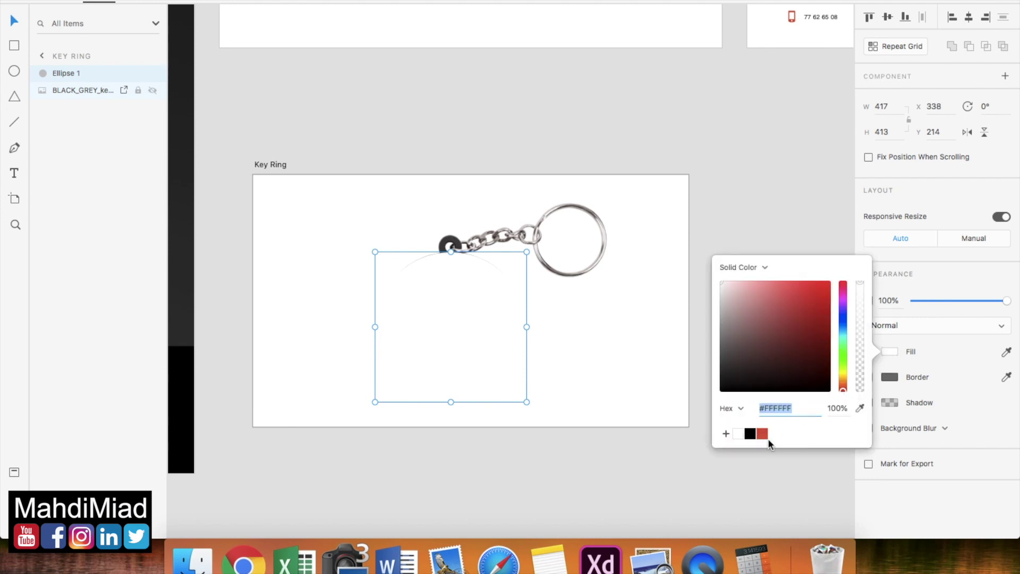
left_click(749, 433)
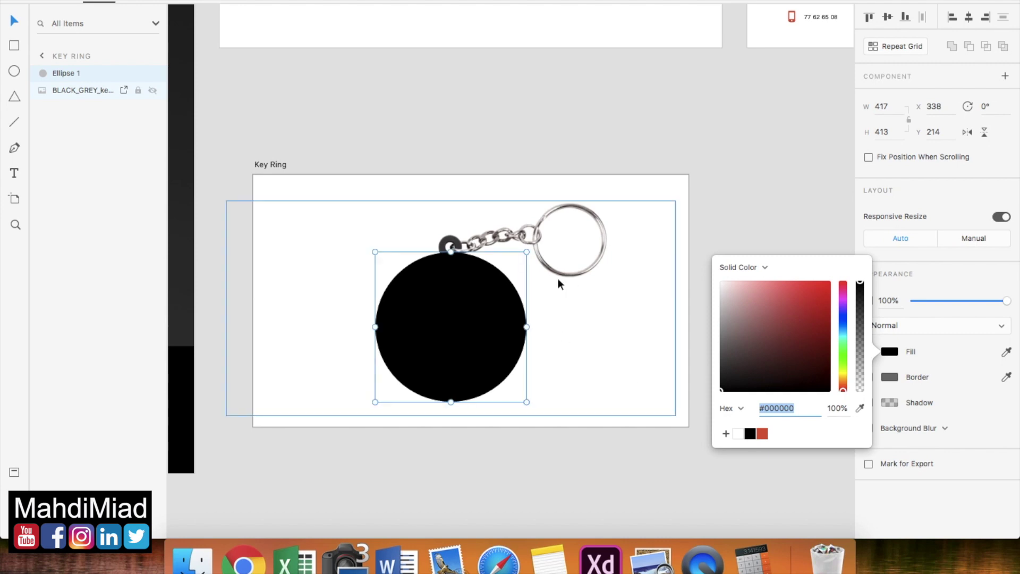
left_click(860, 409)
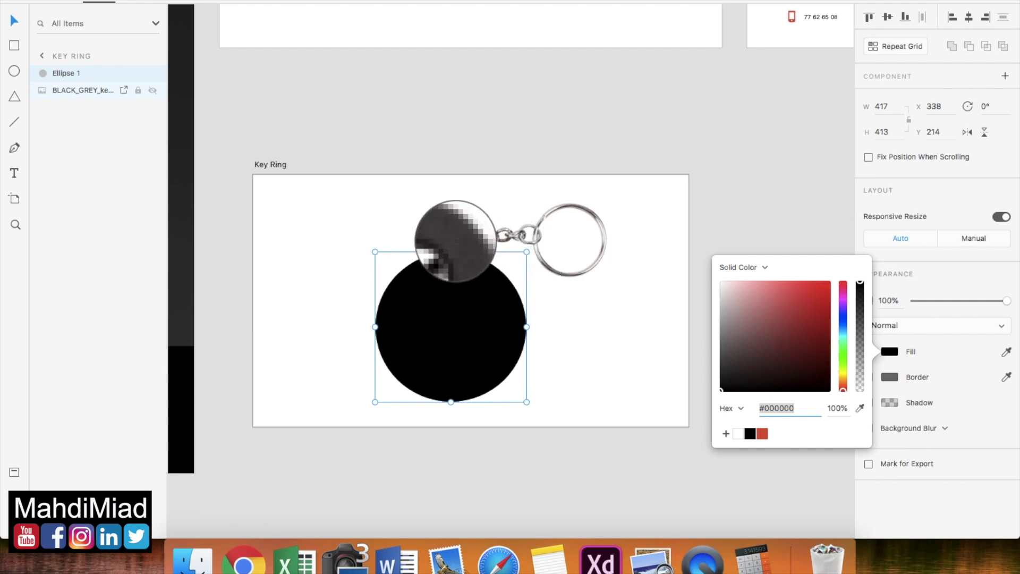
left_click(456, 240)
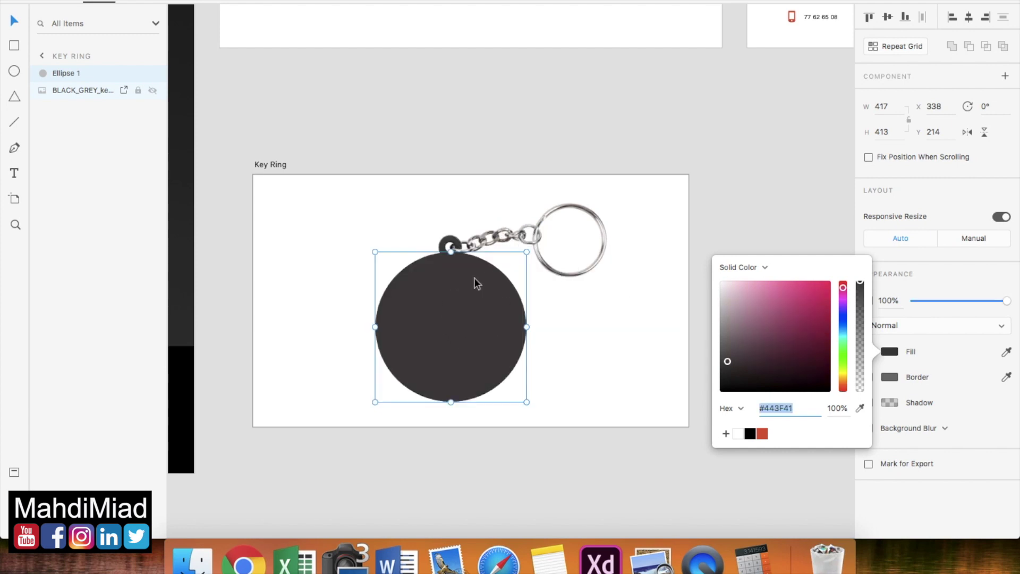
- Save the ellipse's fill #443F41 as a colour swatch and close the colour picker
scroll(553, 394, "up", 5)
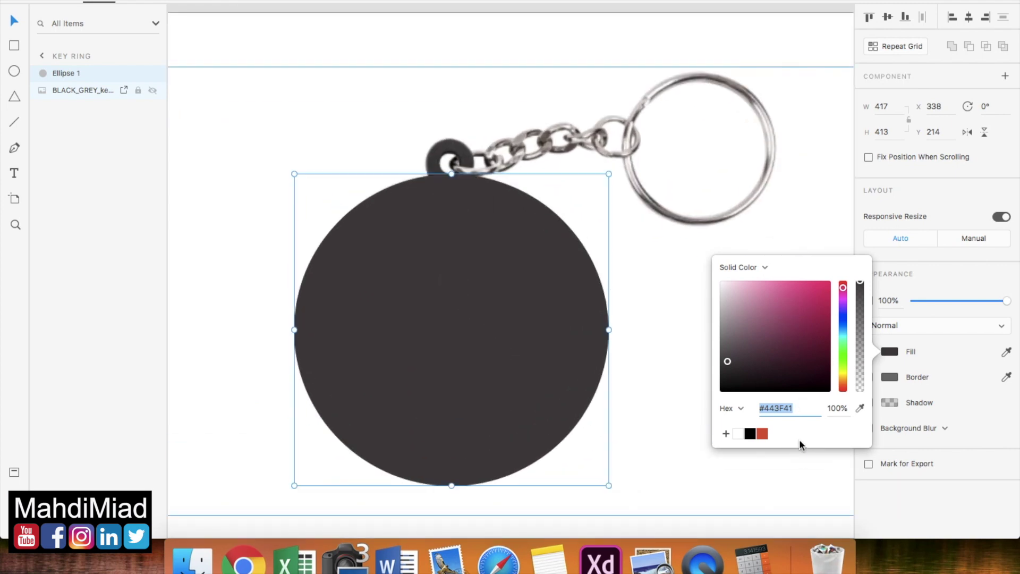
left_click(725, 433)
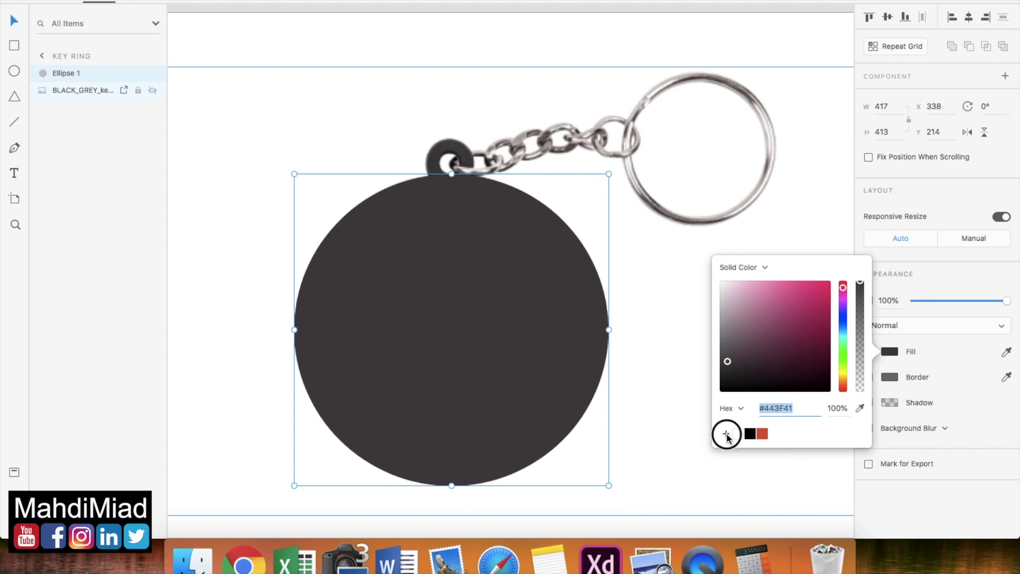
left_click(883, 501)
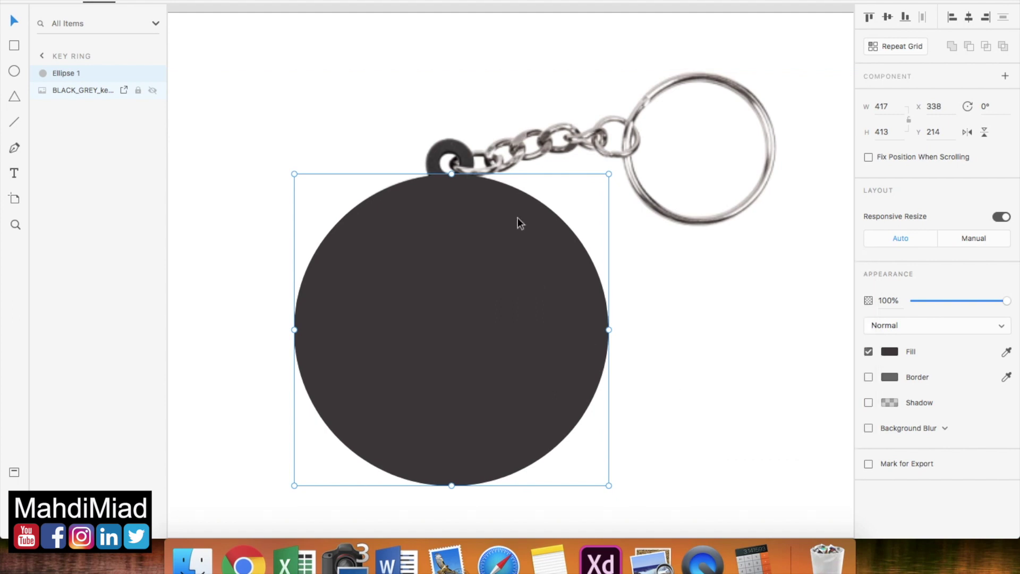
left_click(675, 314)
scroll(511, 346, "down", 2)
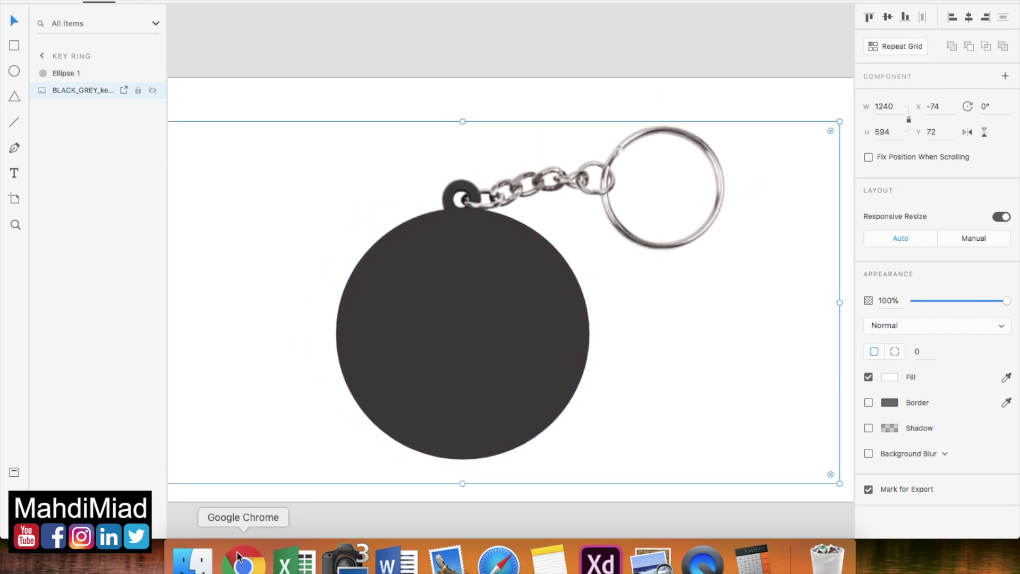
- Copy logo.png from the Project 2 folder in Finder and paste it onto the Key Ring artboard in Adobe XD
left_click(193, 560)
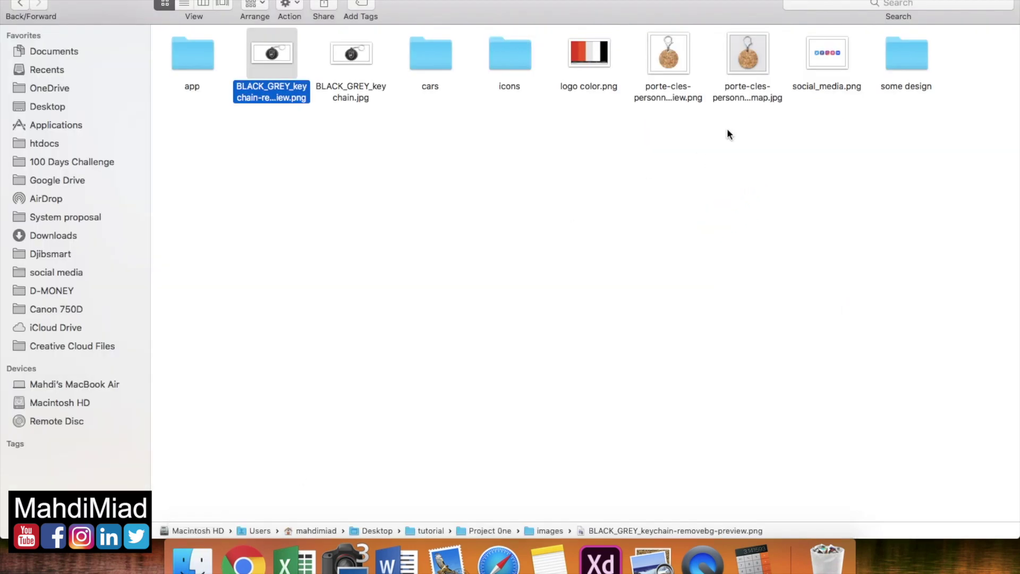
double_click(498, 530)
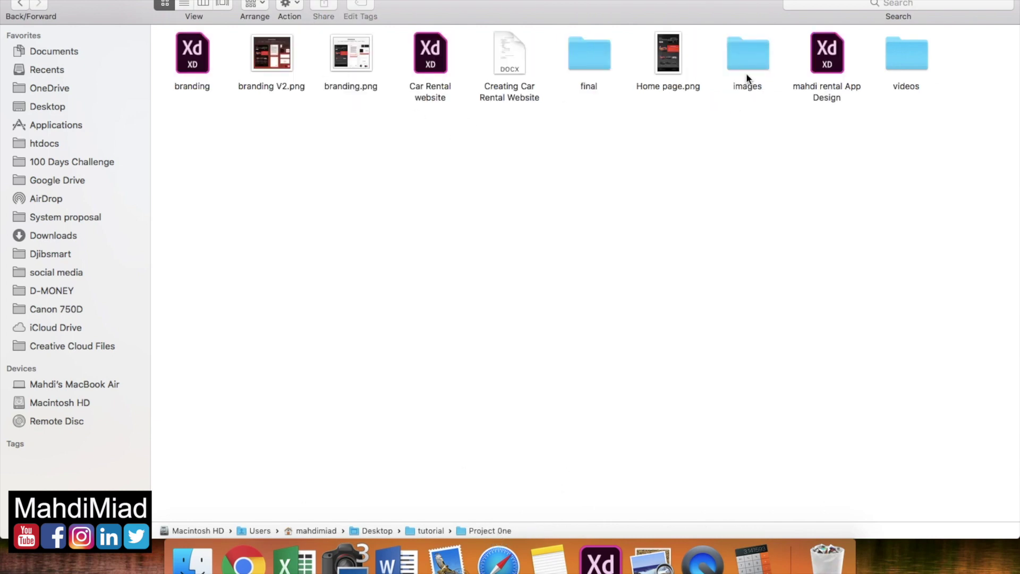
double_click(437, 530)
double_click(269, 56)
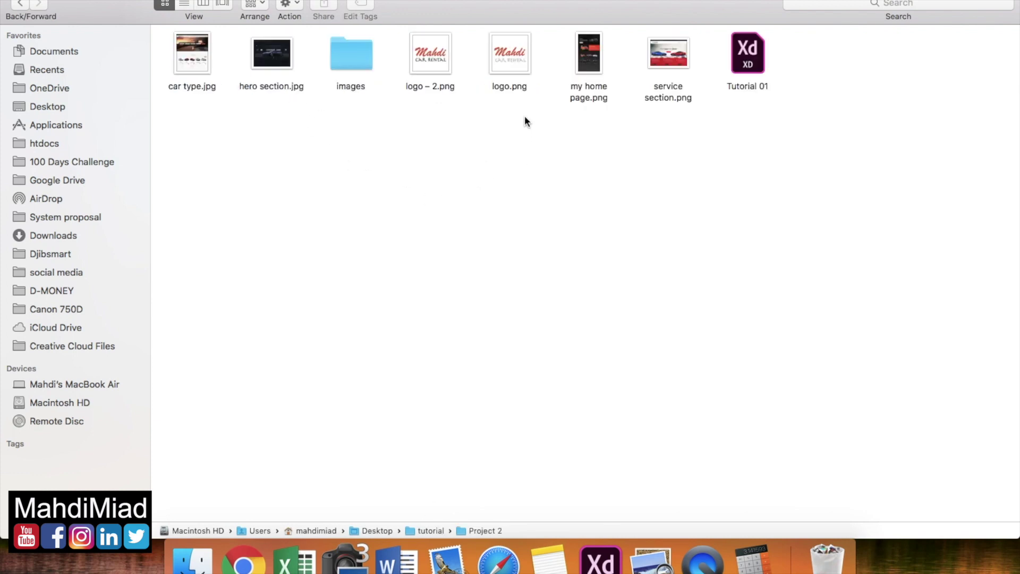
left_click(509, 54)
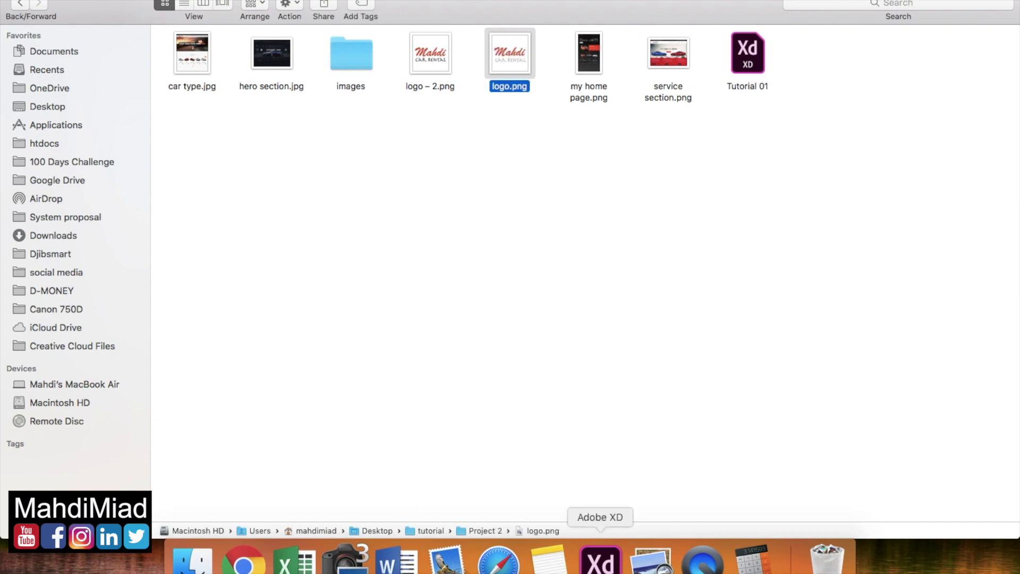
left_click(601, 559)
key("super+v")
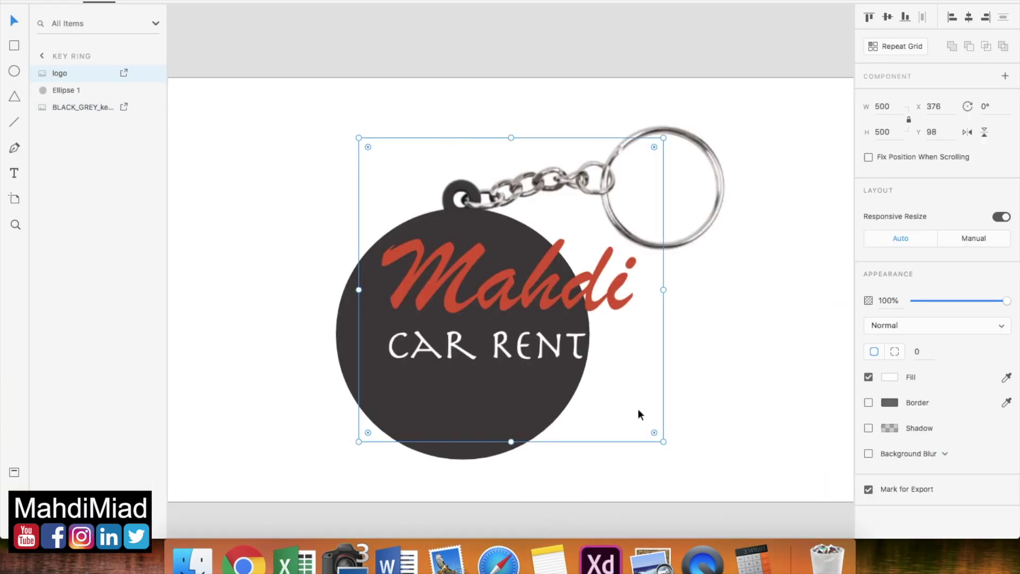
- Scale the pasted logo to about 349 × 349 and centre it on the keychain's dark disc
left_click_drag(663, 442, 530, 313)
left_click_drag(460, 236, 473, 341)
left_click_drag(544, 243, 574, 214)
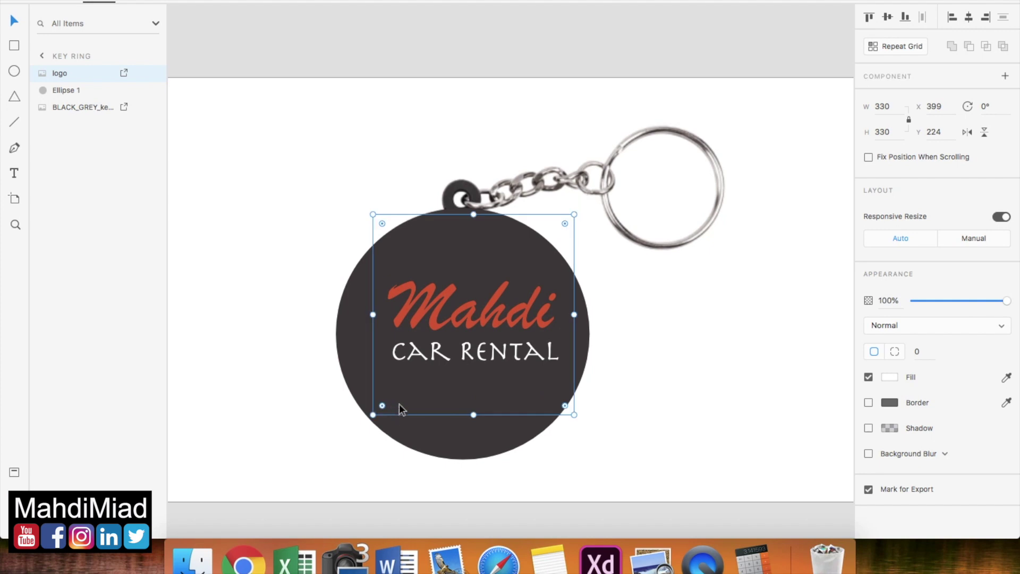
left_click_drag(373, 414, 350, 428)
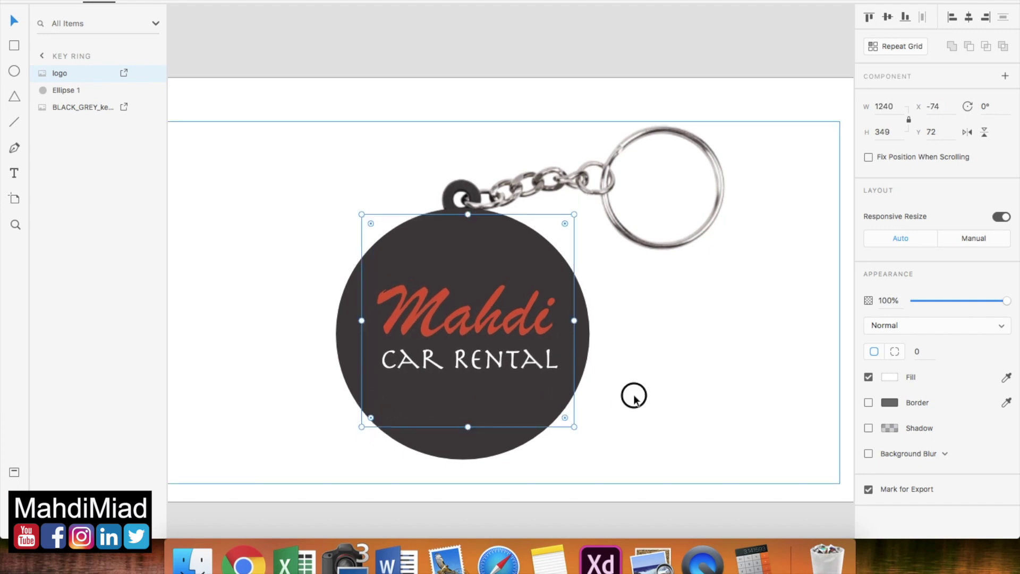
left_click(634, 396)
scroll(633, 395, "down", 5)
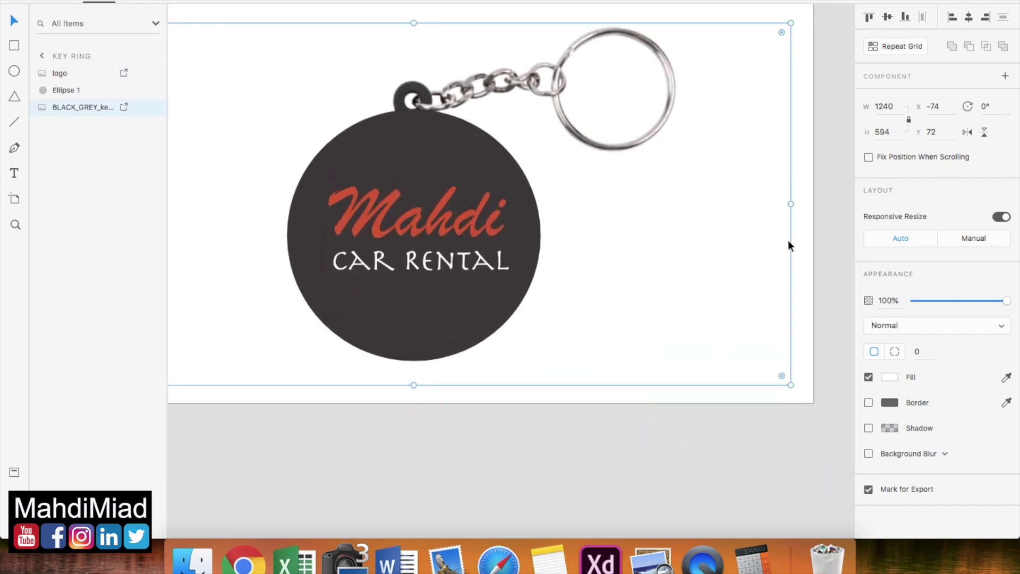
left_click_drag(791, 203, 709, 202)
key("super+z")
left_click(757, 417)
left_click(773, 299)
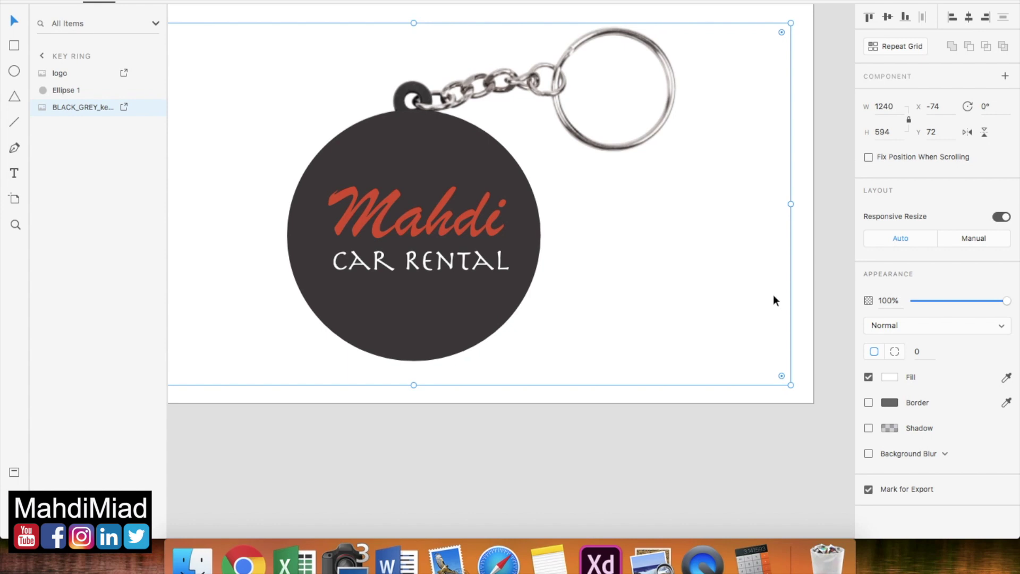
left_click(810, 270)
key("super+z")
key("super+z")
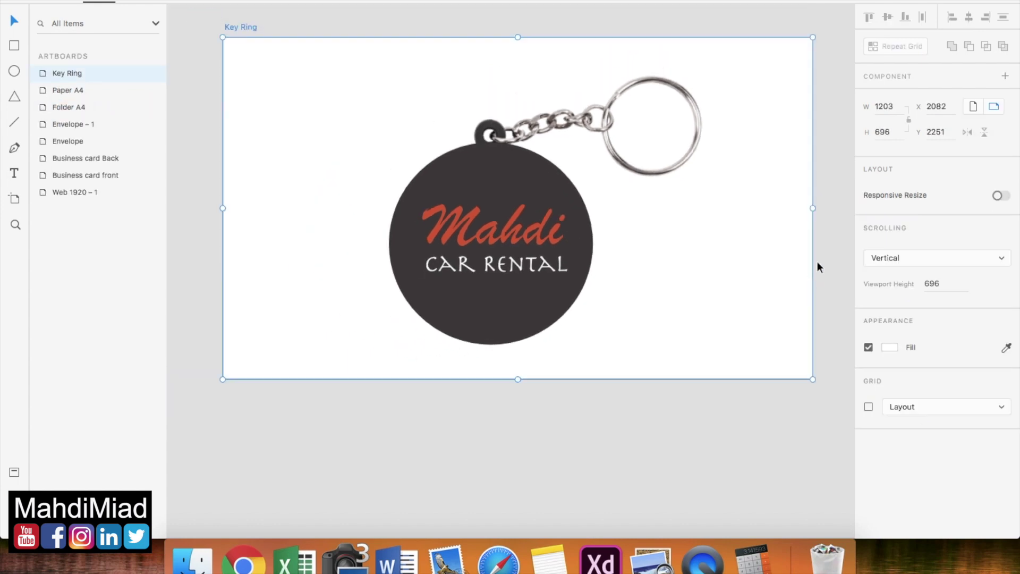
left_click_drag(812, 208, 821, 229)
- Select the logo, ellipse and keychain image together and nudge them left to X -344
left_click_drag(725, 395, 417, 83)
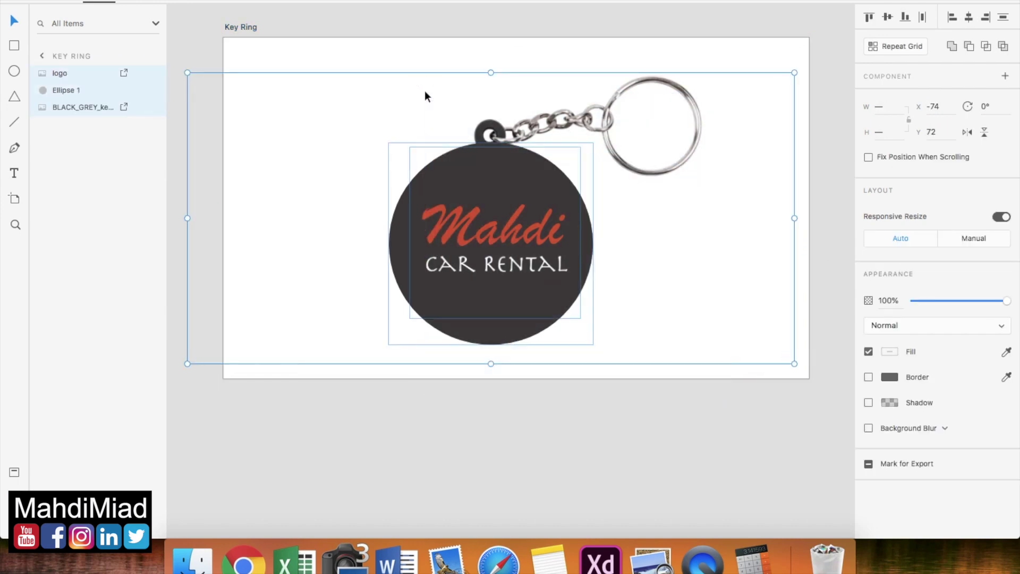
key("shift+Left")
key("shift+Left")
key("shift+Left")
key("shift+Left")
key("shift+Left")
key("shift+Left")
key("shift+Left")
key("shift+Left")
key("shift+Left")
key("shift+Left")
key("shift+Left")
key("shift+Left")
key("shift+Left")
key("shift+Left")
key("shift+Left")
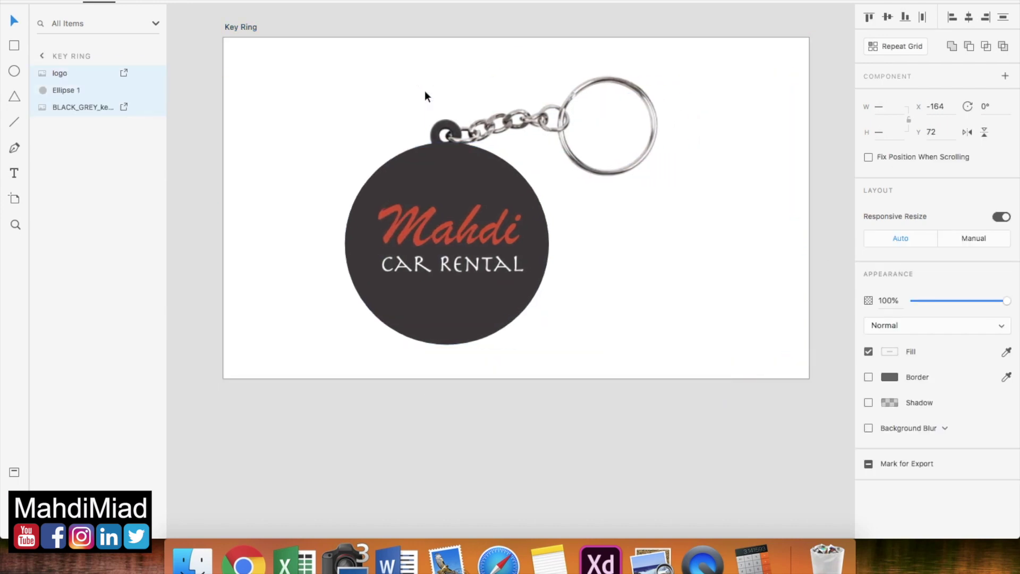
key("shift+Left")
key("shift+Left")
key("shift+Left")
key("shift+Left")
key("shift+Left")
key("shift+Left")
key("shift+Left")
key("shift+Left")
key("shift+Left")
key("shift+Left")
key("shift+Left")
key("shift+Left")
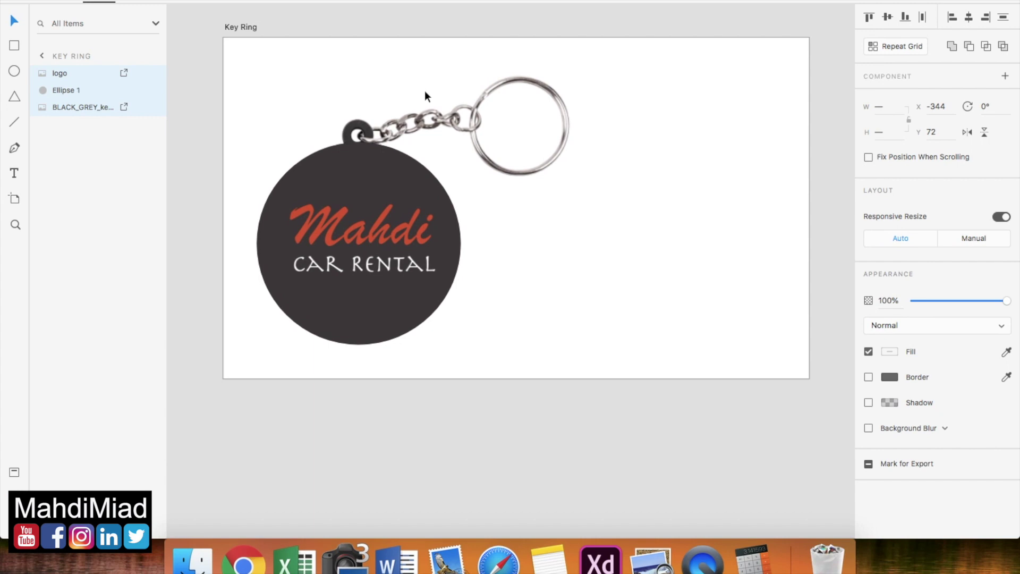
- Narrow the Key Ring artboard from its right edge to a width of about 769
left_click(799, 170)
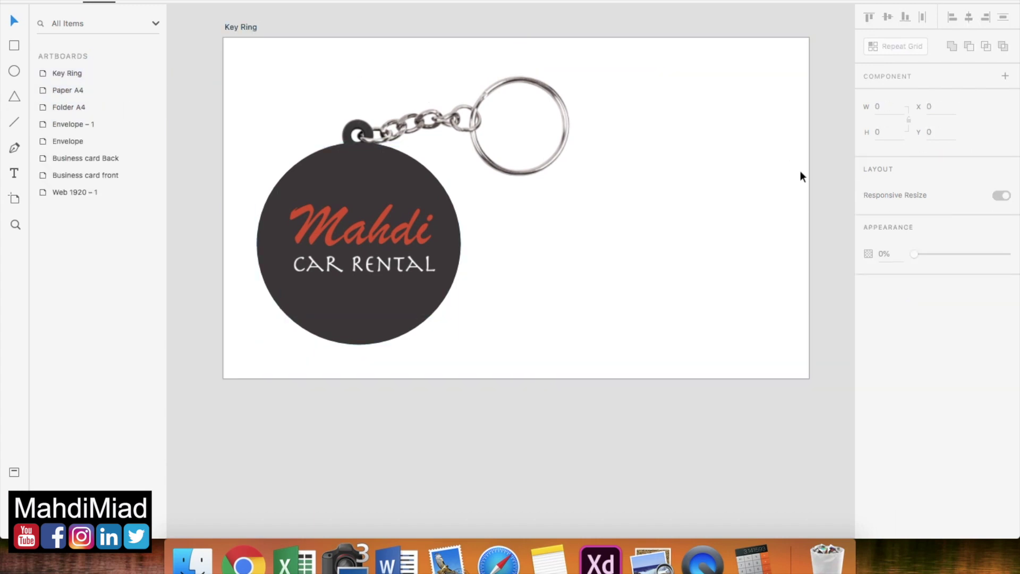
left_click(799, 171)
left_click_drag(809, 207, 599, 208)
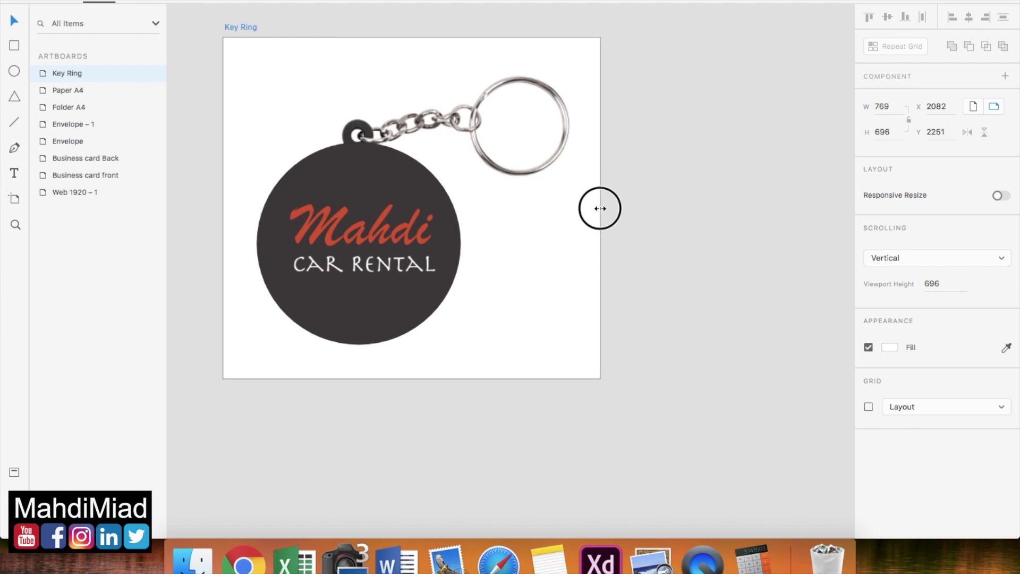
left_click(712, 258)
- Move the Key Ring artboard to about X 1990, Y 2053, aligned with the left edge of the envelopes above
scroll(713, 256, "up", 5)
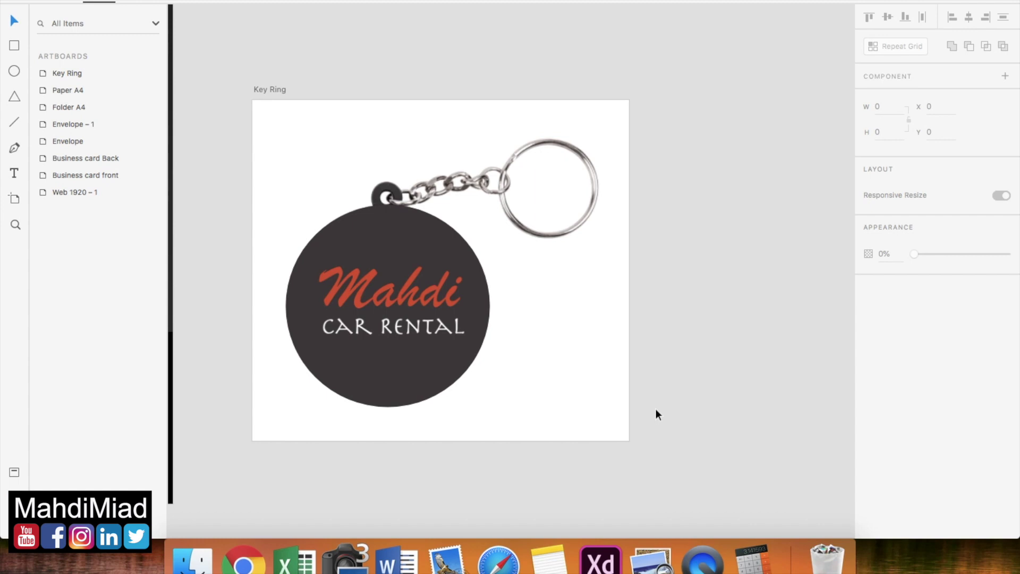
scroll(627, 432, "down", 5)
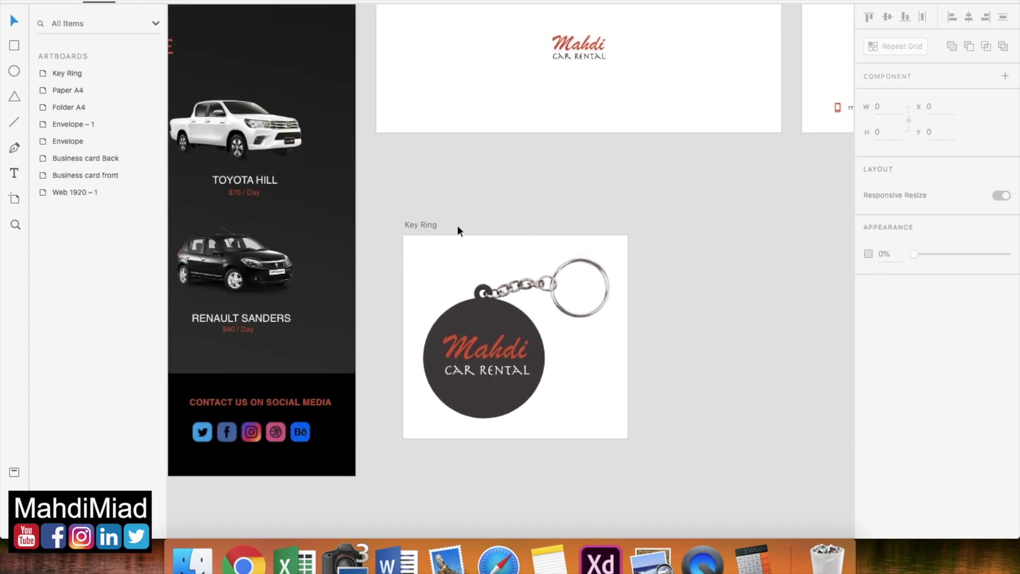
left_click_drag(414, 225, 388, 166)
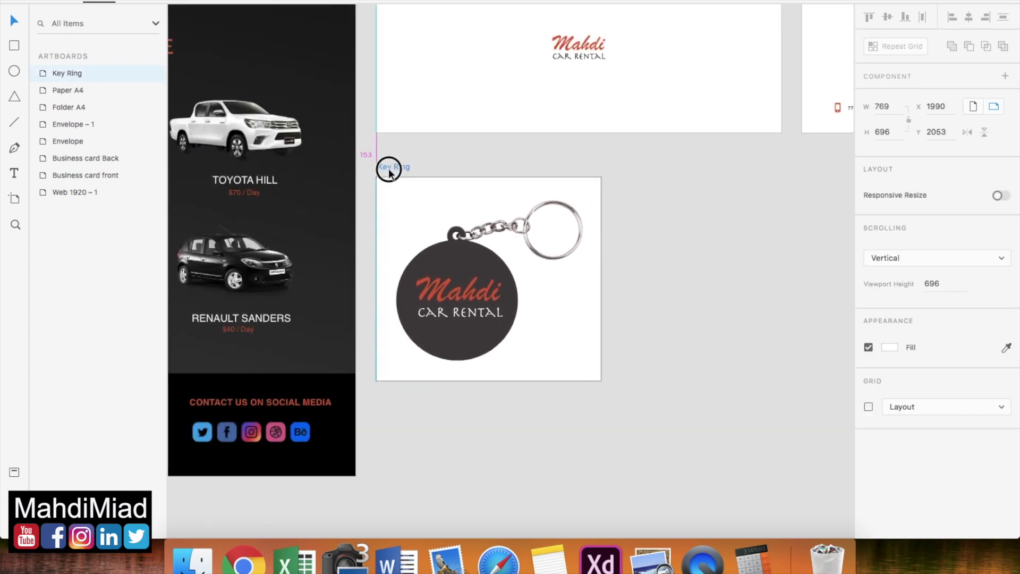
left_click(670, 334)
- Close the original keychain image in Preview, examine the full reference branding board there, and compare it with the artboards in Adobe XD
scroll(671, 334, "right", 2)
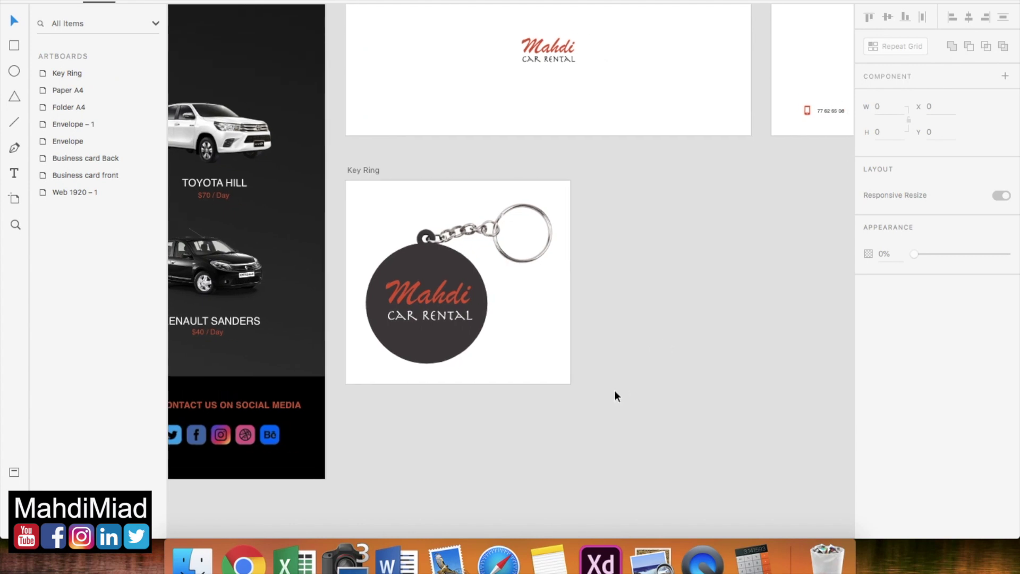
scroll(614, 390, "down", 5)
scroll(614, 390, "right", 4)
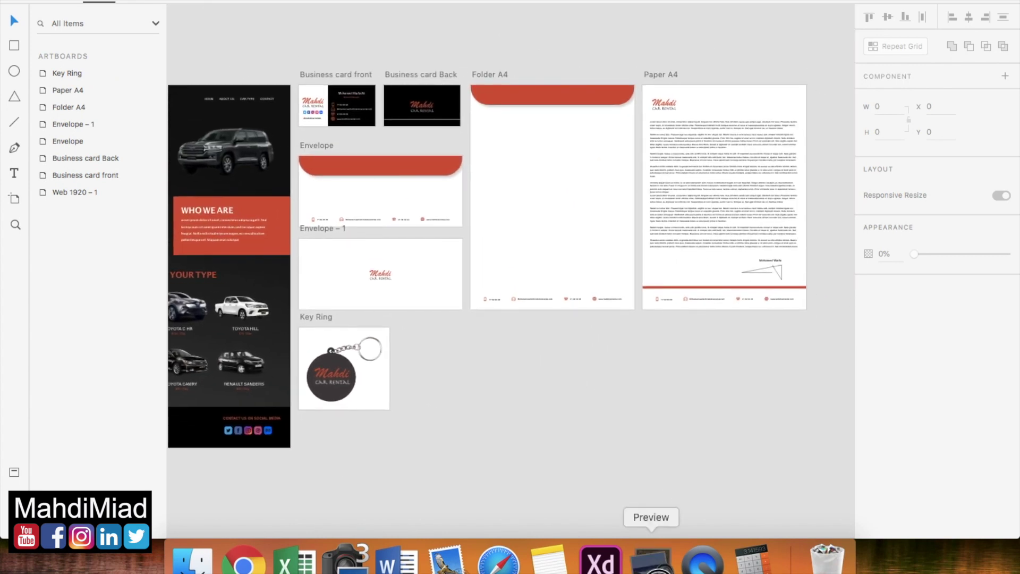
left_click(650, 558)
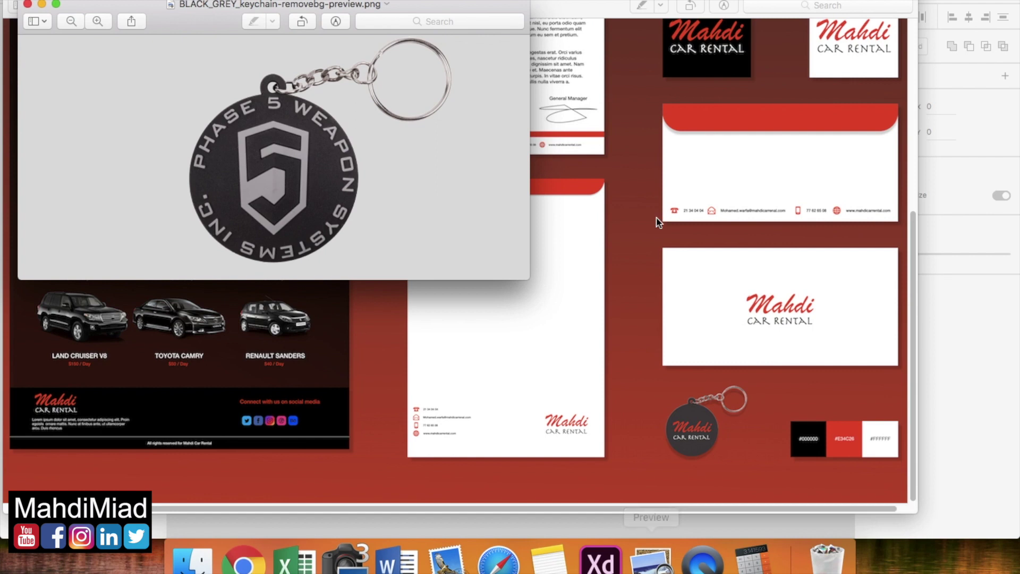
left_click(26, 7)
key("super+9")
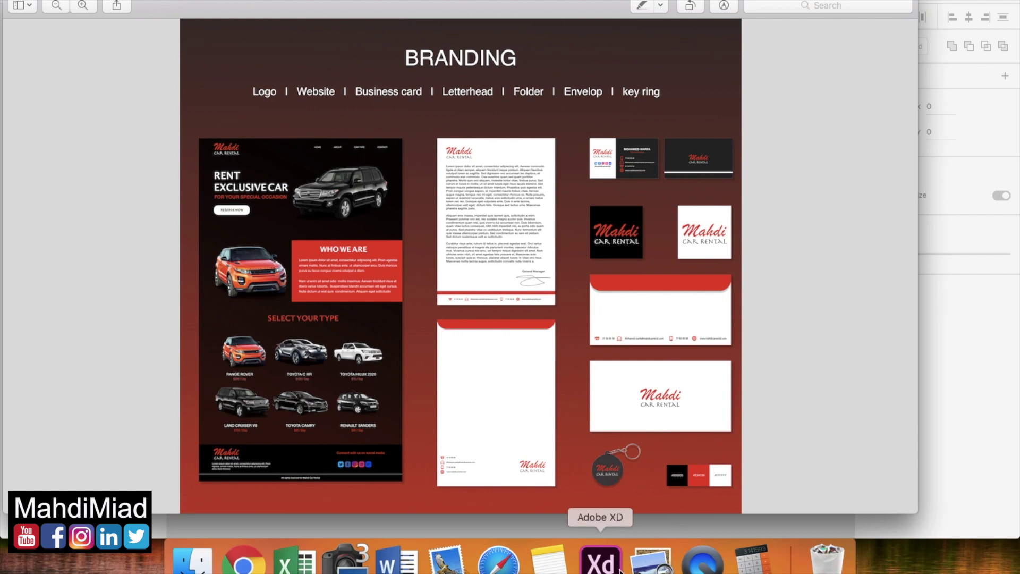
left_click(600, 559)
scroll(654, 416, "up", 5)
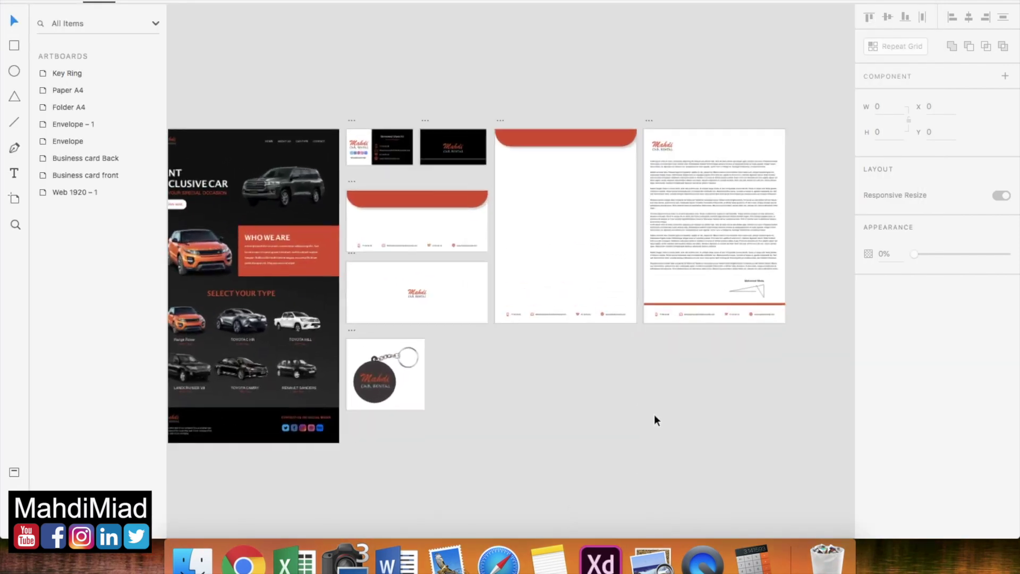
scroll(598, 298, "up", 4)
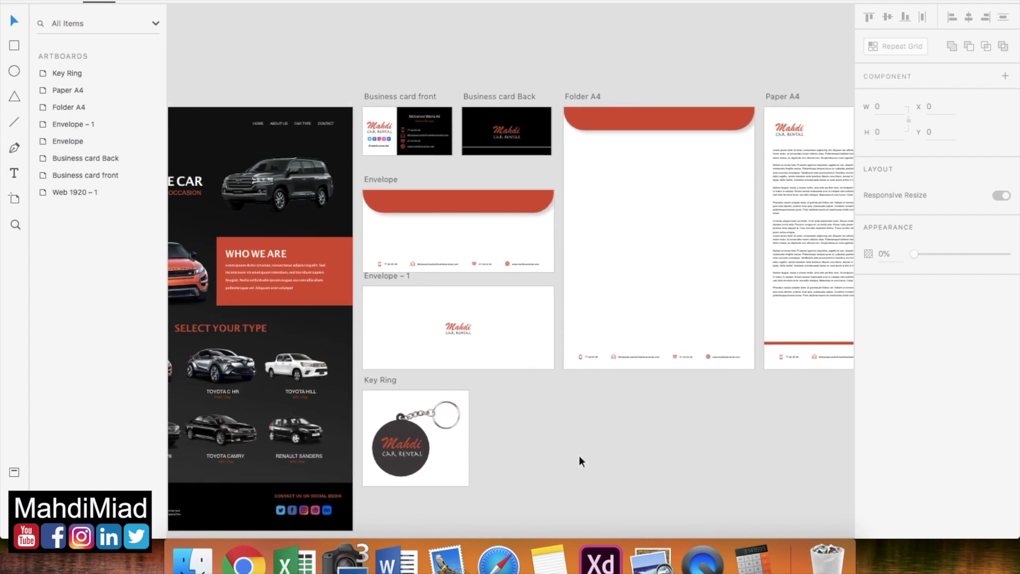
scroll(617, 486, "down", 5)
scroll(617, 486, "up", 1)
- Export the Web 1920 – 1 artboard as a PNG named "website" into a new folder "final imgaes" inside Project 2
left_click(271, 196)
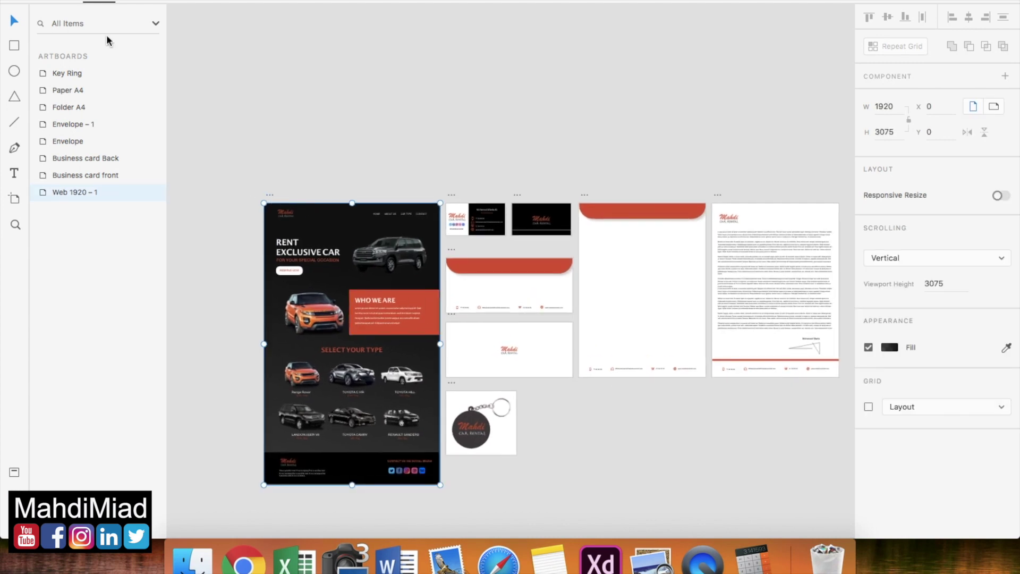
left_click(74, 1)
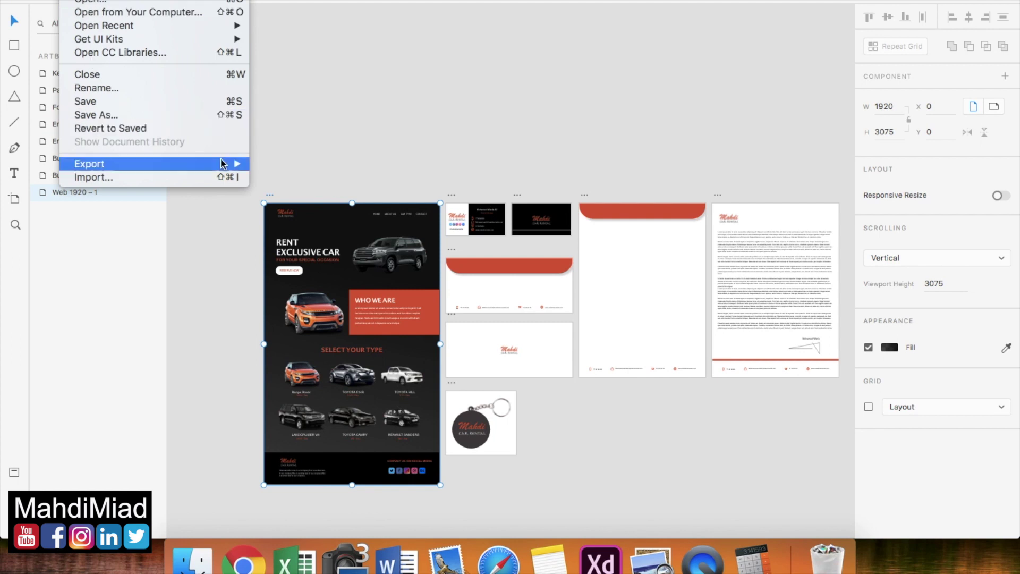
mouse_move(250, 171)
left_click(281, 177)
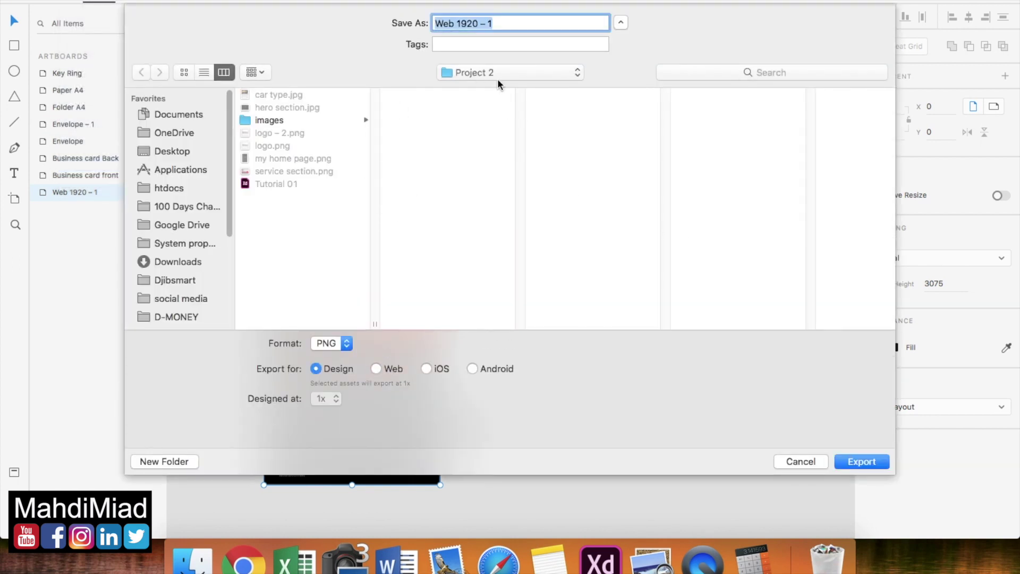
left_click(164, 461)
type("final imgaes")
key("Return")
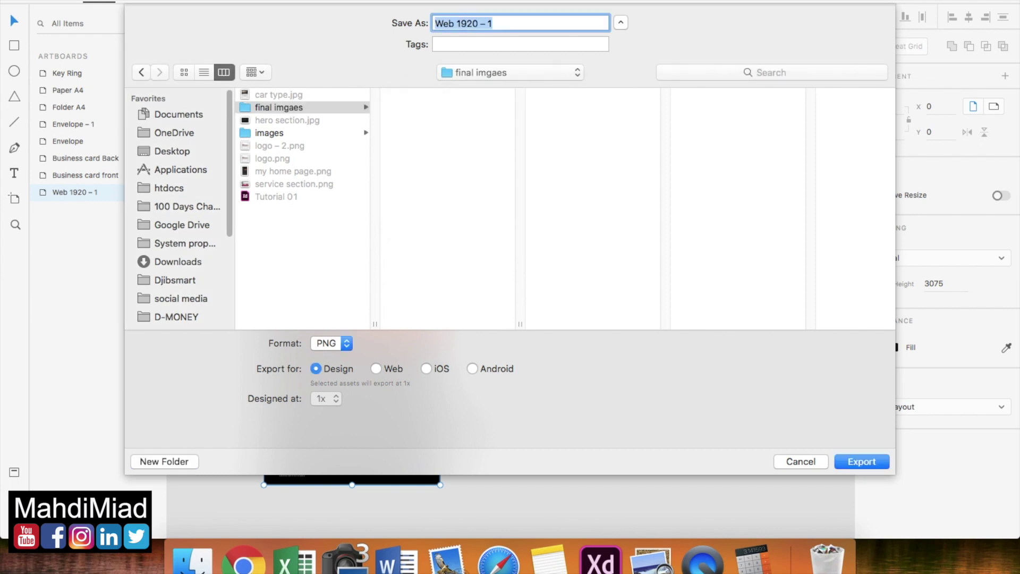
type("website")
key("Return")
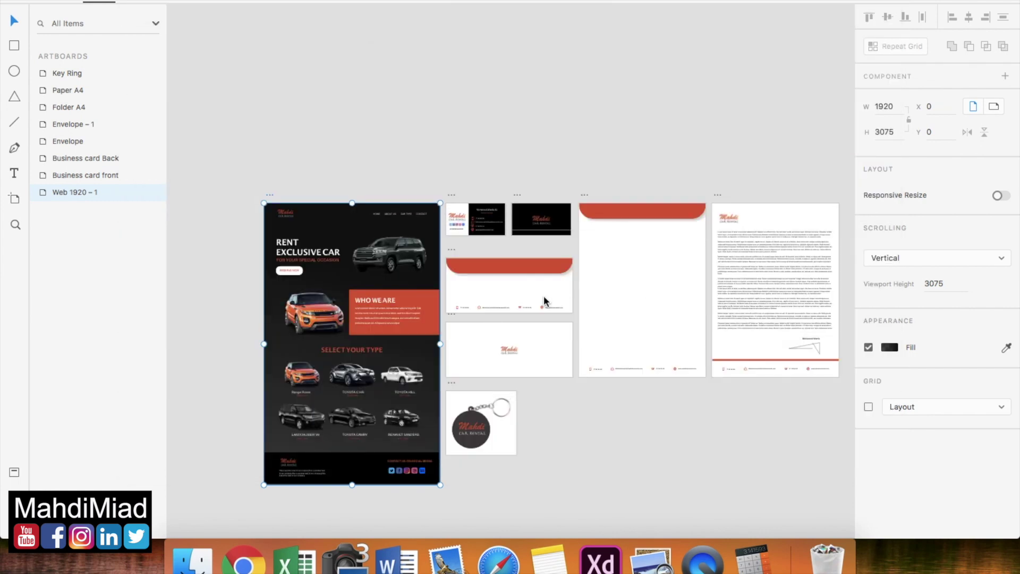
- Export the Business card front artboard as a PNG named "business card front" into the "final imgaes" folder
scroll(539, 292, "up", 3)
left_click(392, 134)
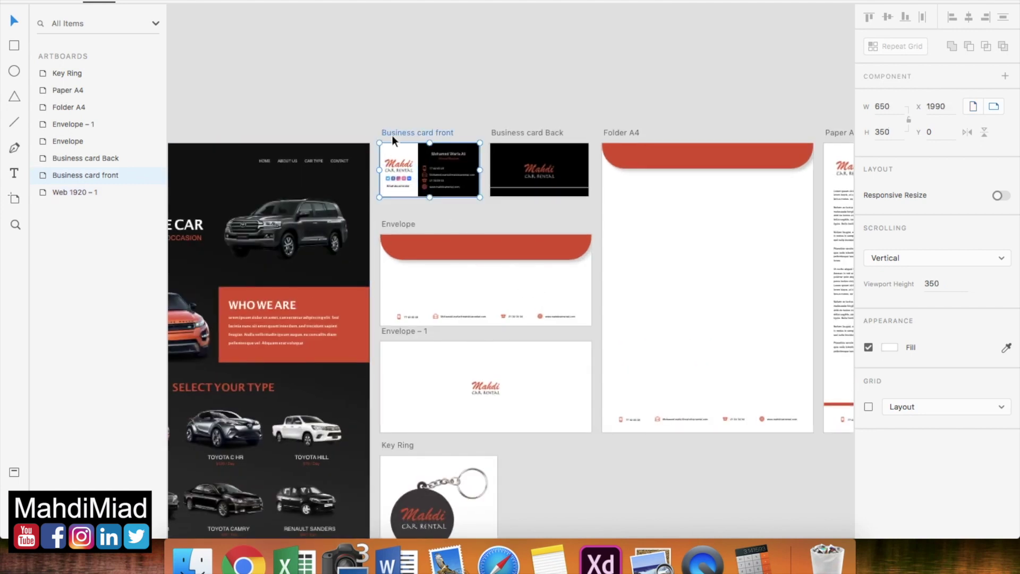
left_click(75, 0)
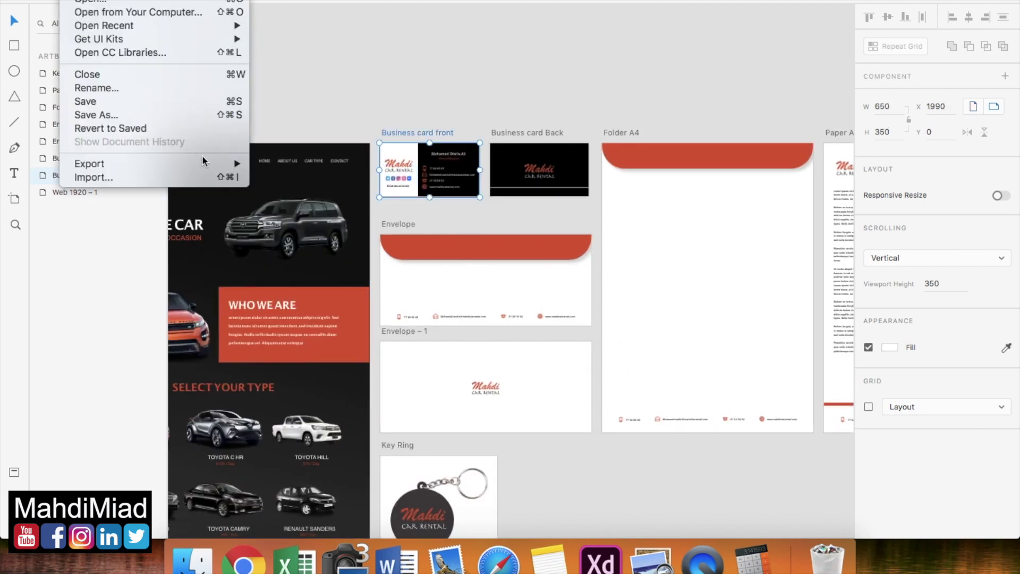
mouse_move(230, 161)
left_click(280, 178)
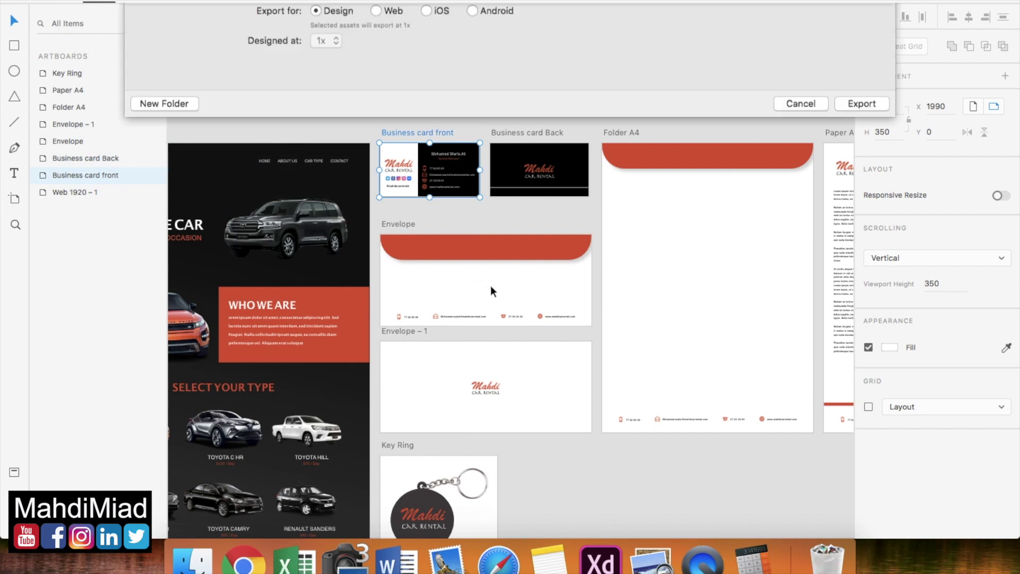
type("business card front")
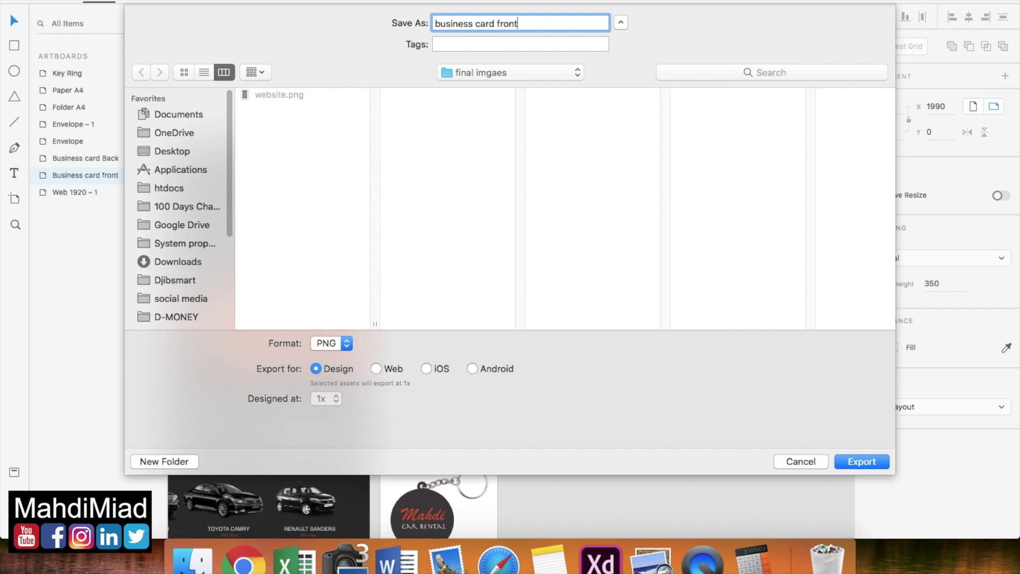
key("Return")
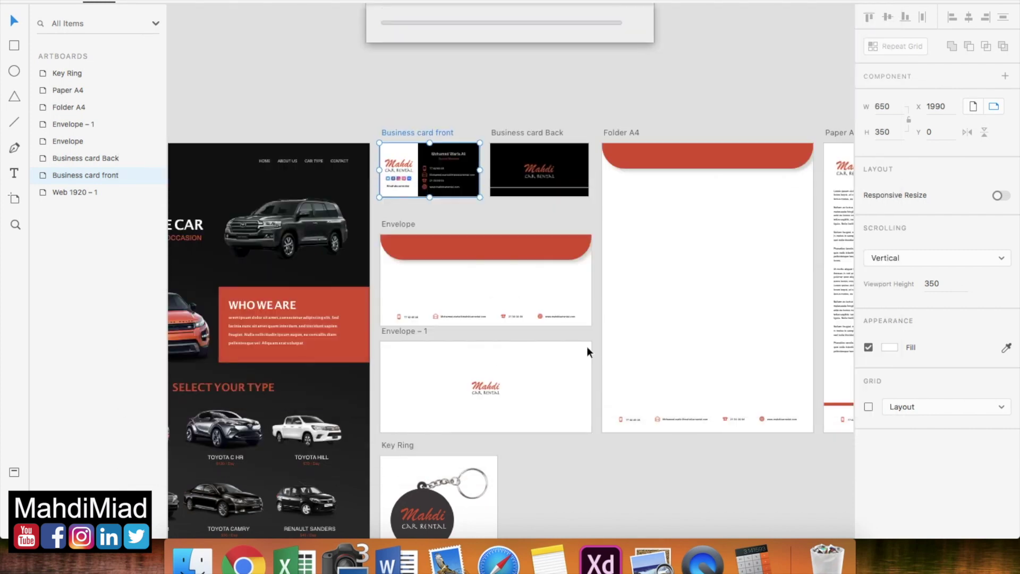
scroll(575, 187, "up", 3)
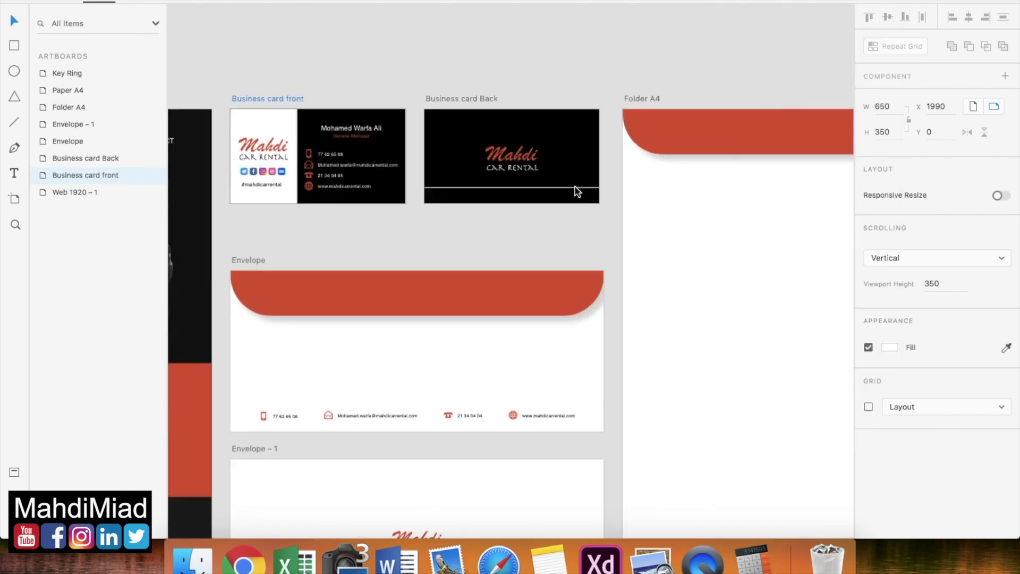
- Export the Business card Back artboard as a PNG named "Business card back" into the "final imgaes" folder
left_click(443, 100)
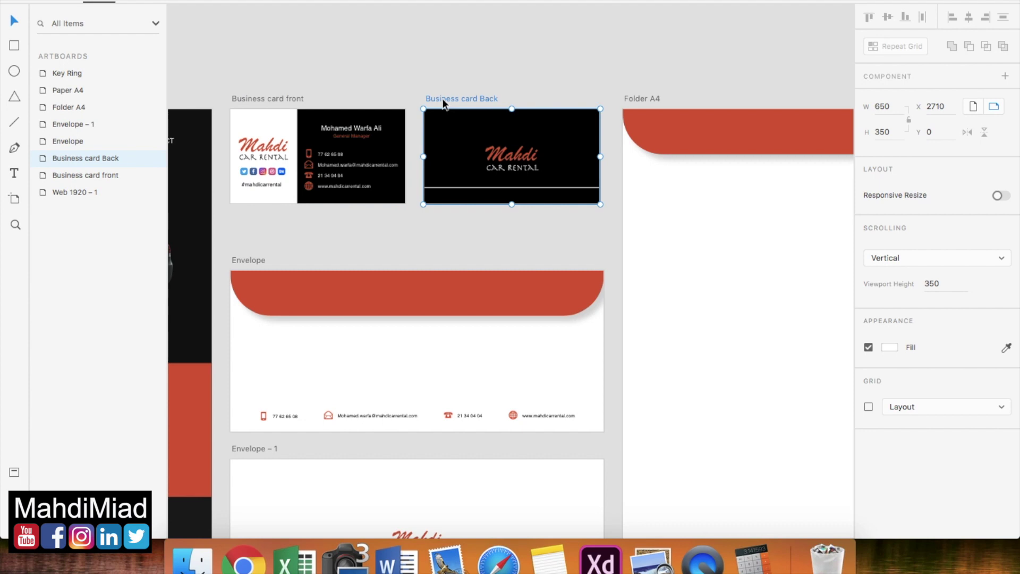
left_click(85, 1)
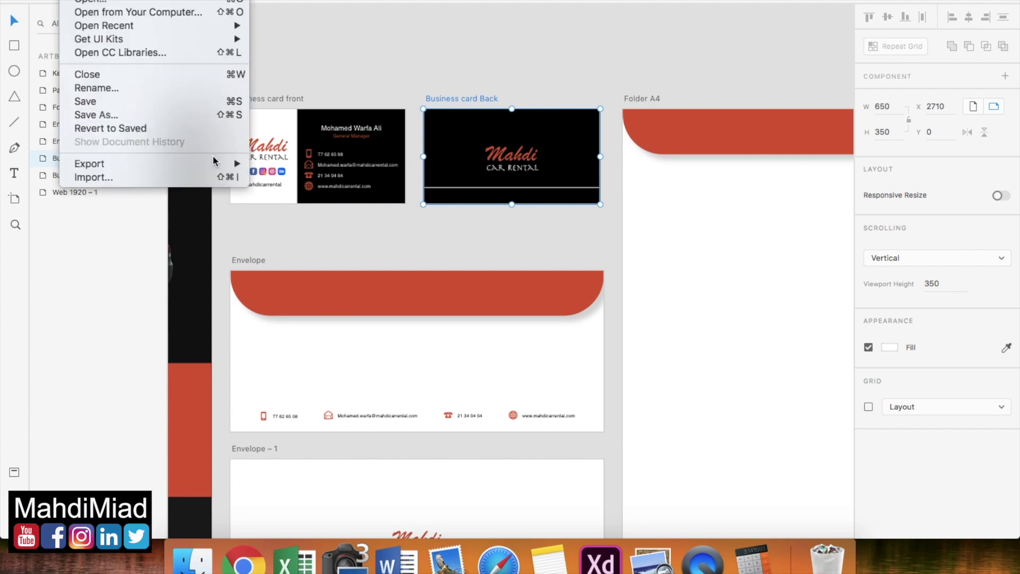
mouse_move(222, 163)
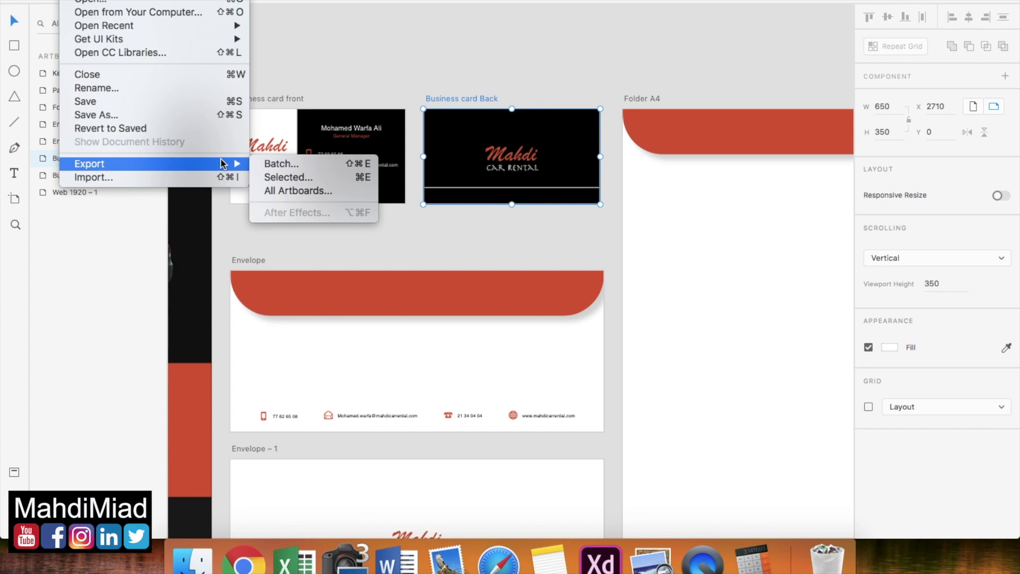
left_click(281, 177)
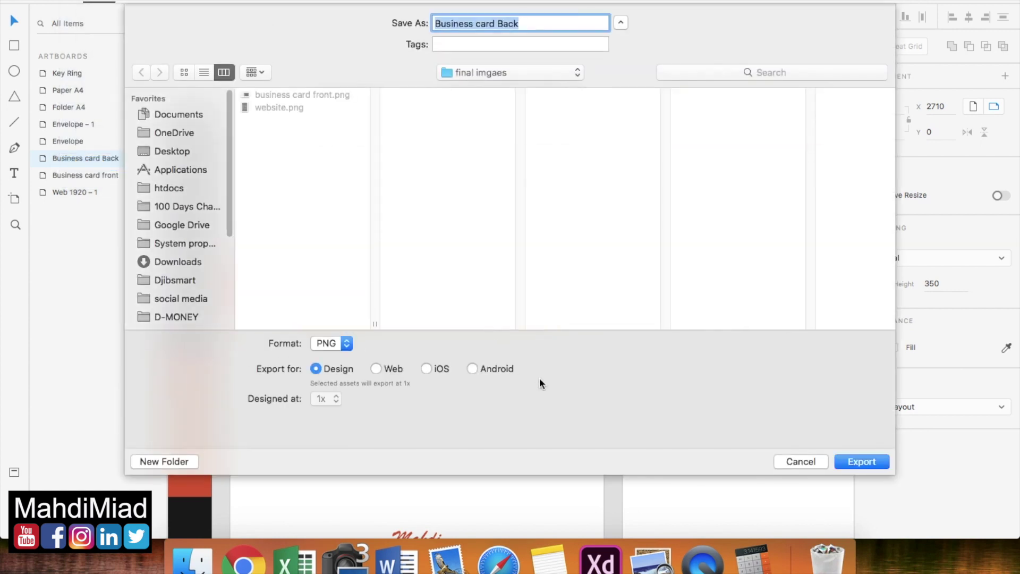
key("Return")
- Export the Envelope artboard as a PNG named "envelop" into the "final imgaes" folder
left_click(68, 141)
scroll(417, 318, "down", 2)
left_click(282, 177)
type("env")
key("Return")
- Export the Envelope – 1 and Key Ring artboards as PNGs under their own names into the "final imgaes" folder
left_click(73, 123)
scroll(417, 319, "down", 3)
left_click(282, 177)
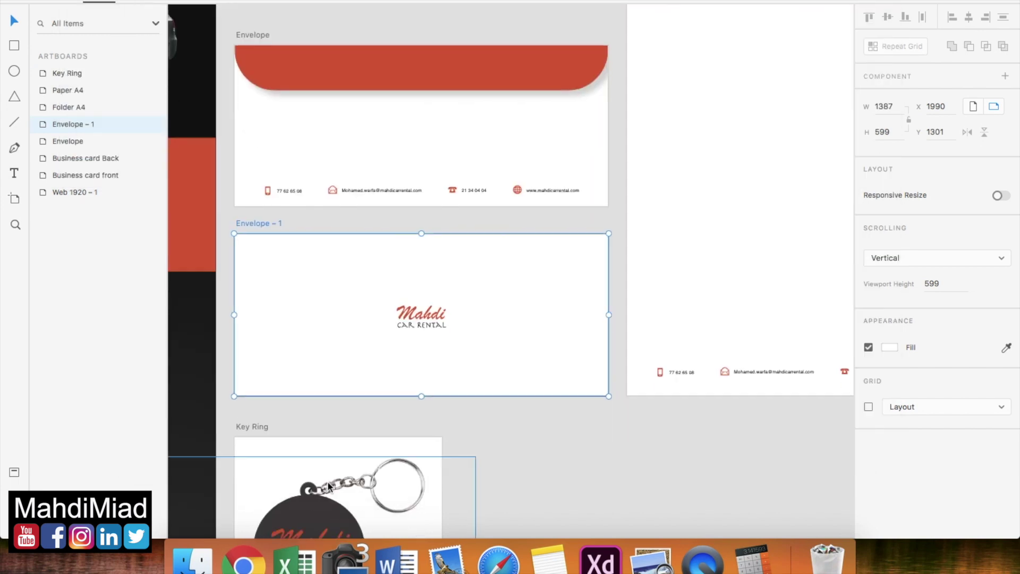
left_click(67, 72)
left_click(281, 177)
key("Return")
- Export the Folder A4 and Paper A4 artboards as PNGs under their own names into the "final imgaes" folder
left_click(69, 106)
scroll(510, 318, "up", 3)
key("super+e")
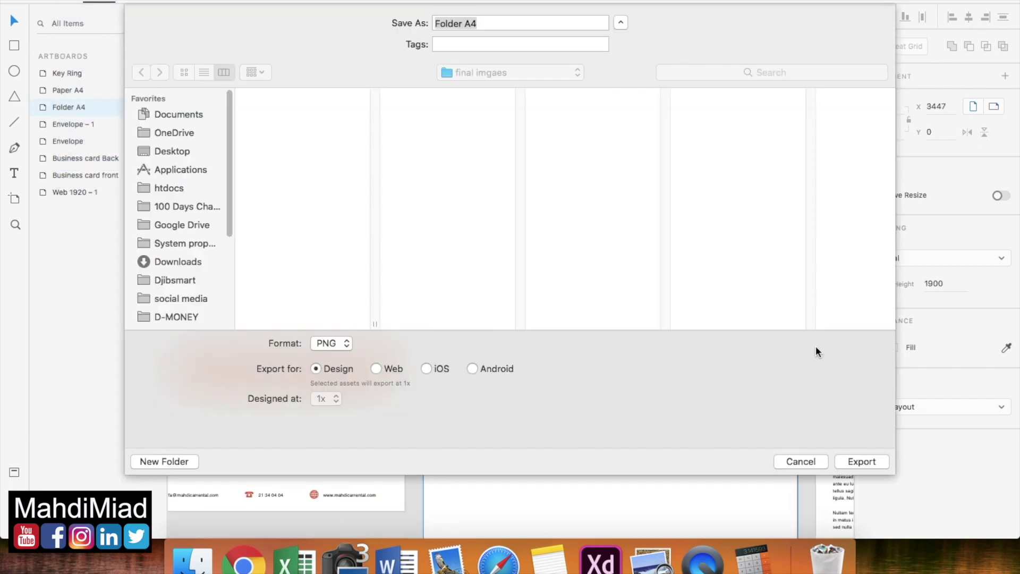
key("Return")
left_click(552, 69)
scroll(677, 372, "down", 5)
key("super+0")
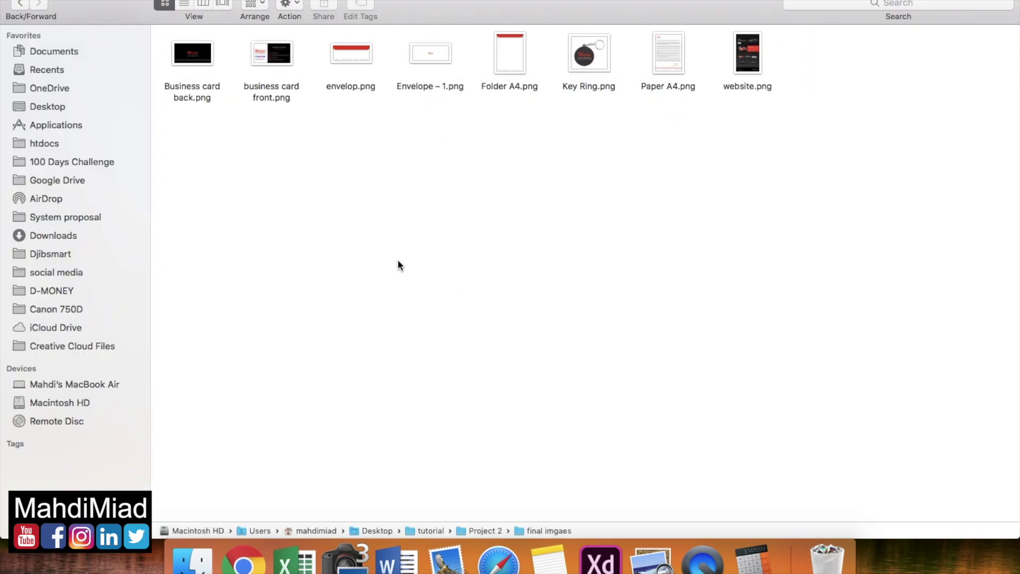
- Check the exported PNGs in Finder, return to Adobe XD, review all artboards and clear the Paper A4 selection
left_click(491, 365)
left_click(605, 563)
scroll(623, 497, "down", 2)
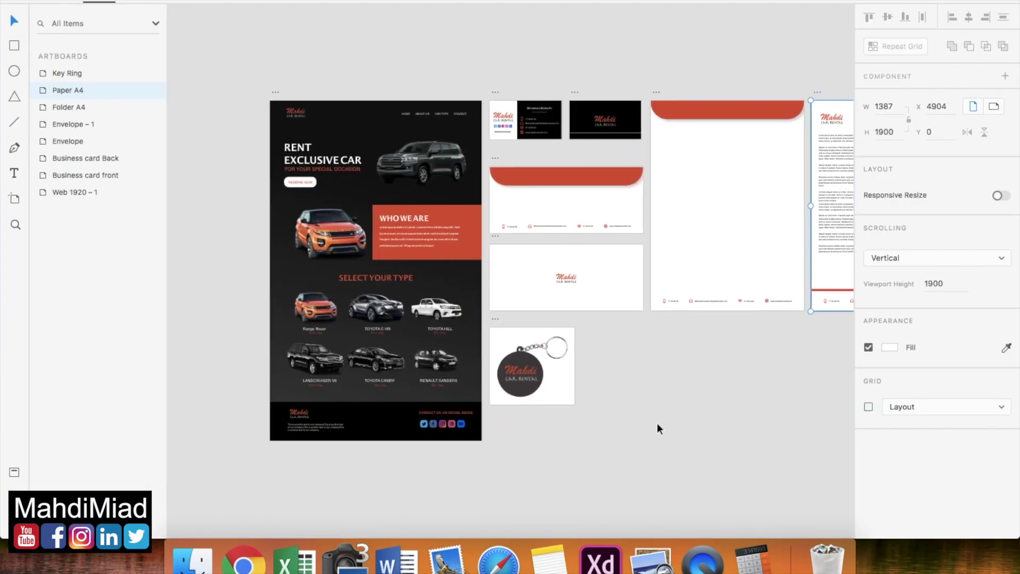
scroll(645, 432, "up", 2)
scroll(645, 432, "right", 3)
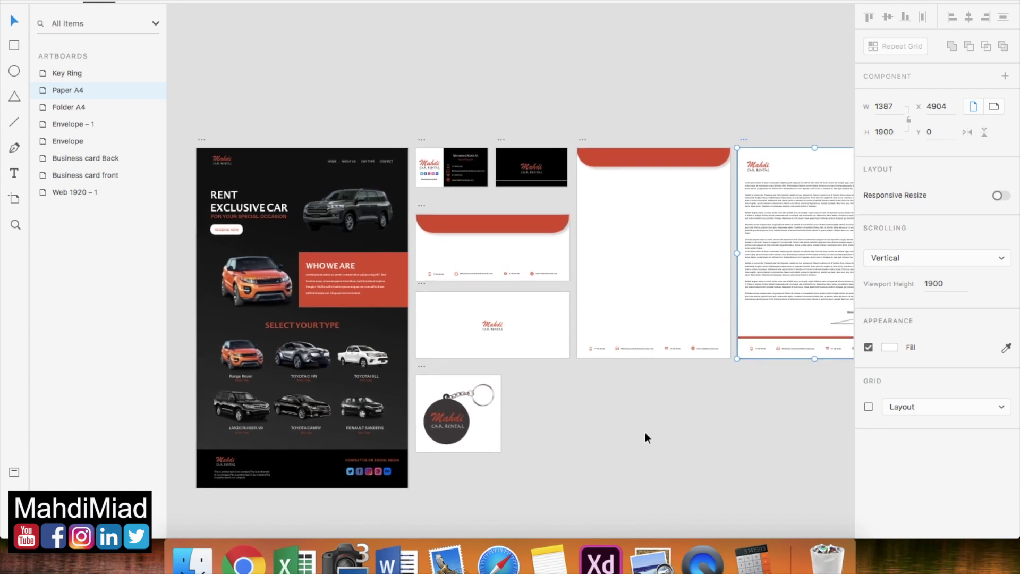
left_click(676, 449)
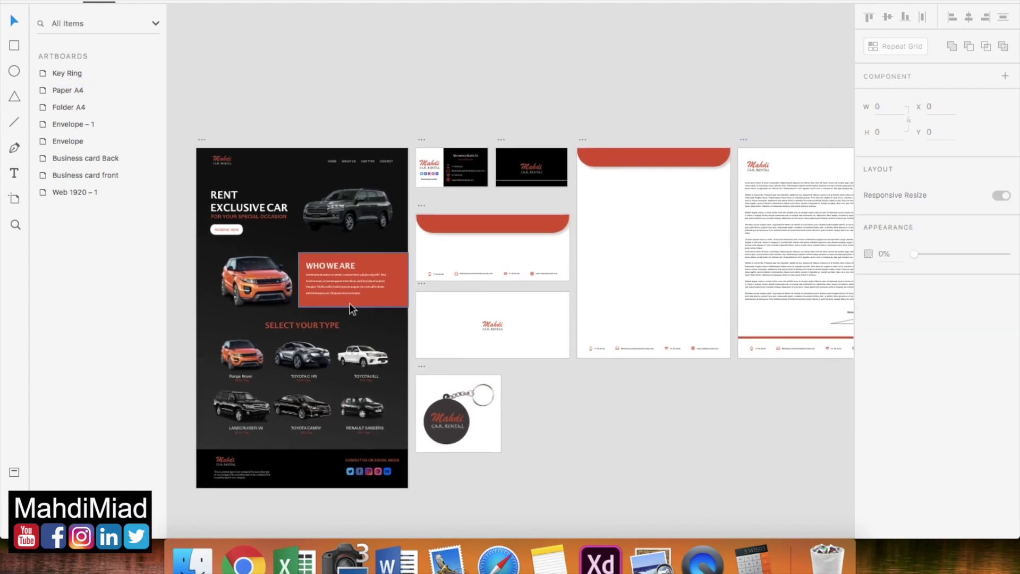
- Draw a large new artboard about 3858 × 3248 above the website artboard, aligned with its left edge
scroll(349, 303, "up", 2)
scroll(349, 303, "left", 1)
left_click(14, 200)
scroll(212, 239, "up", 5)
scroll(212, 239, "left", 5)
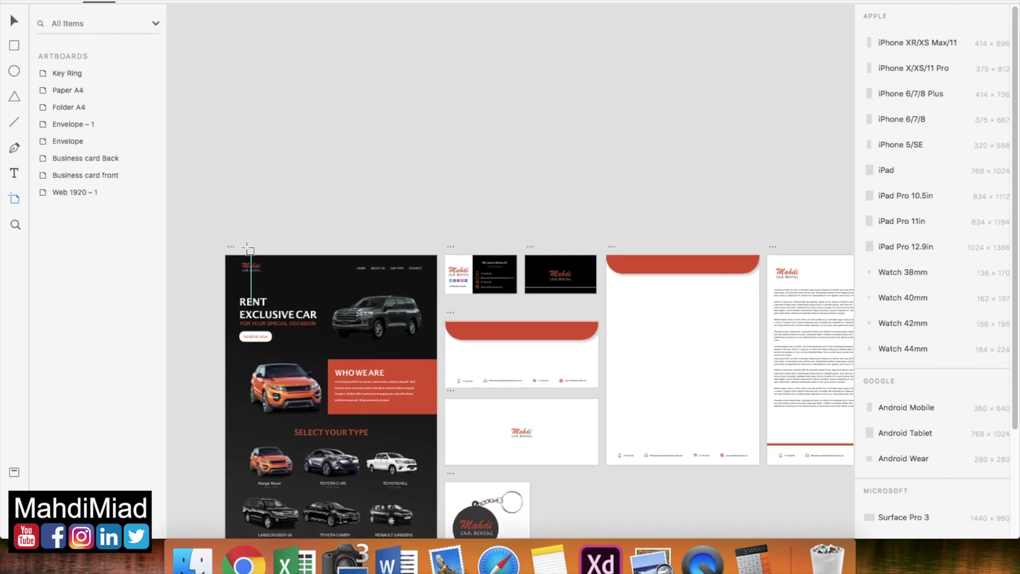
scroll(249, 249, "up", 1)
scroll(249, 249, "left", 2)
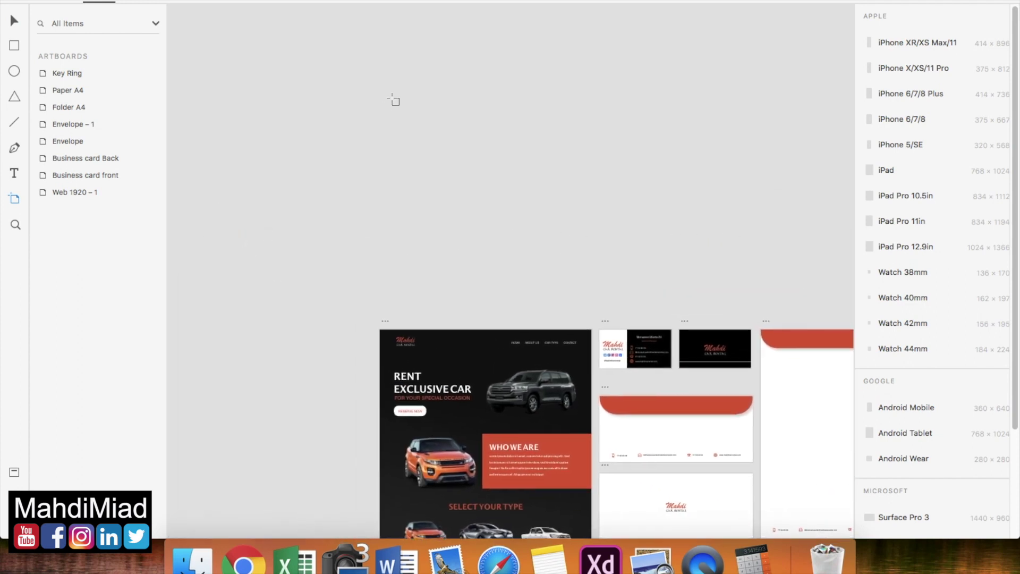
left_click(384, 45)
left_click_drag(426, 220, 806, 24)
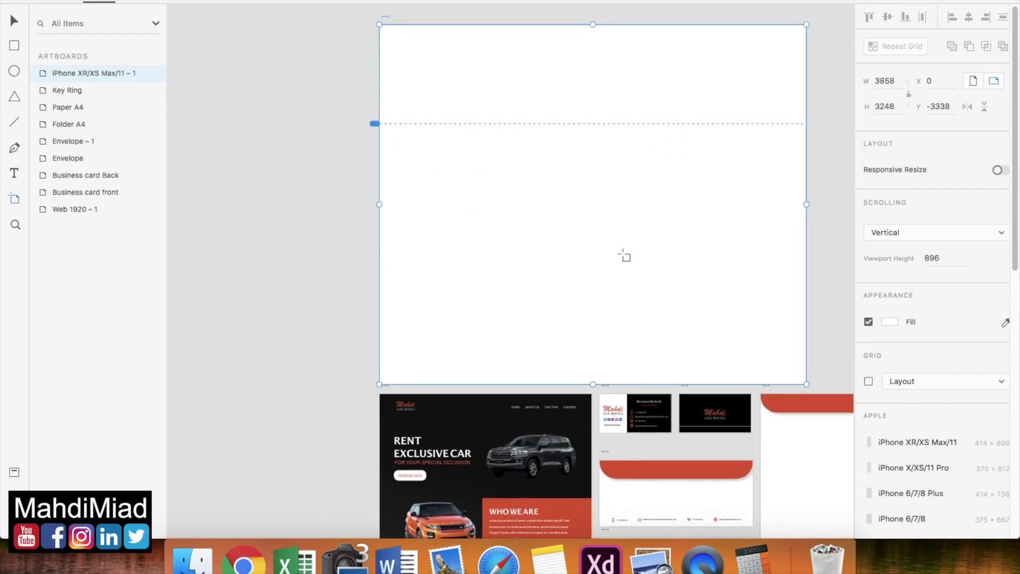
- Set the new artboard's width to 5000 and its height to 4000
left_click(891, 81)
type("5000")
key("Return")
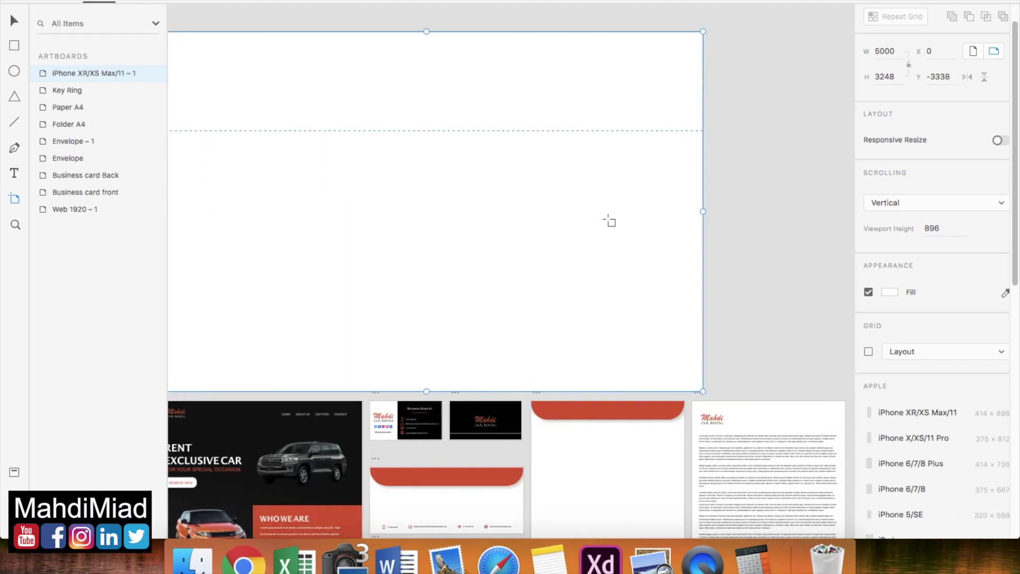
left_click(884, 82)
type("4000")
key("Return")
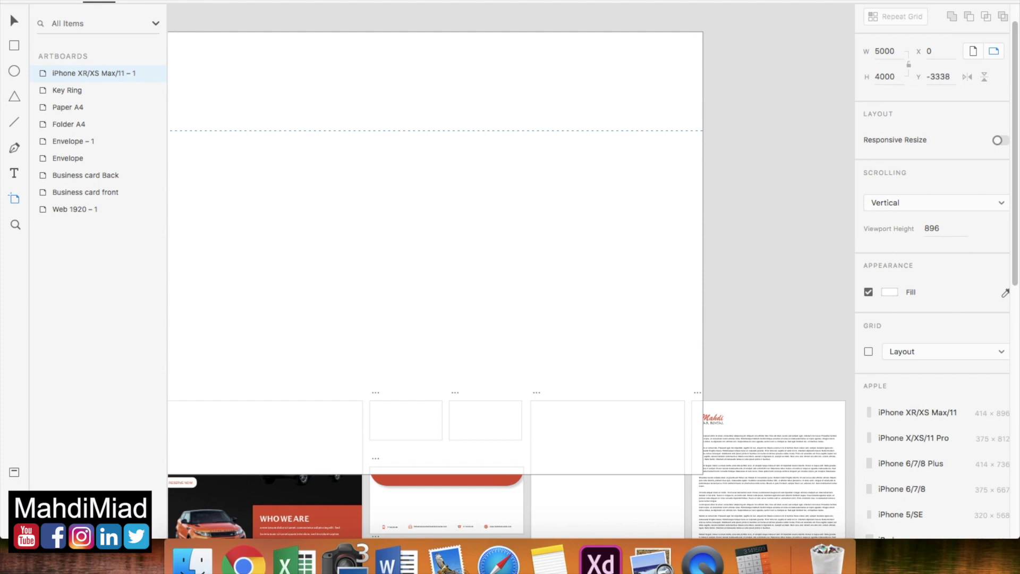
scroll(631, 73, "left", 5)
scroll(631, 73, "right", 3)
scroll(631, 73, "up", 2)
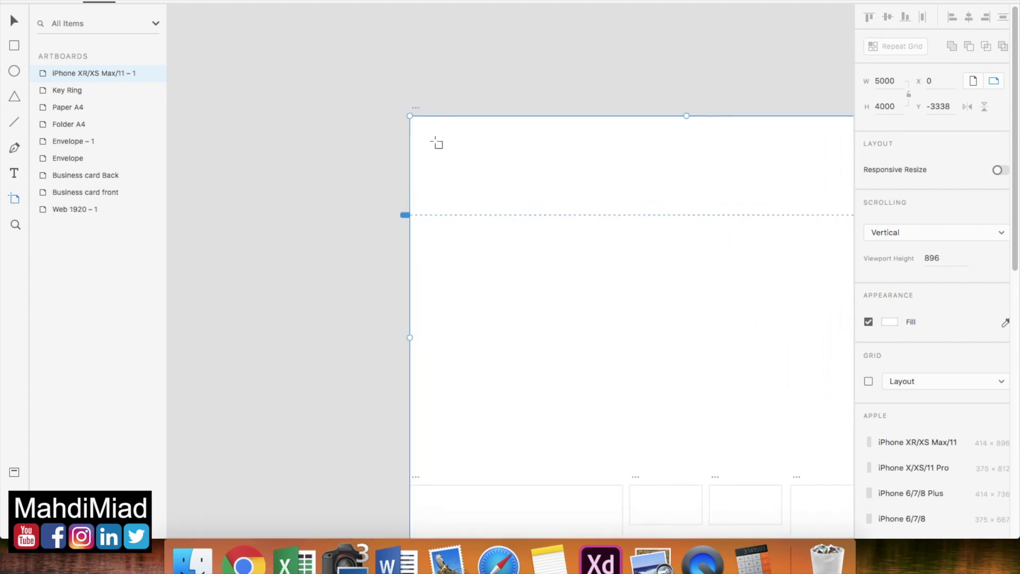
- Move the new artboard up clear of the other artboards, to about X -27, Y -4667
left_click(14, 24)
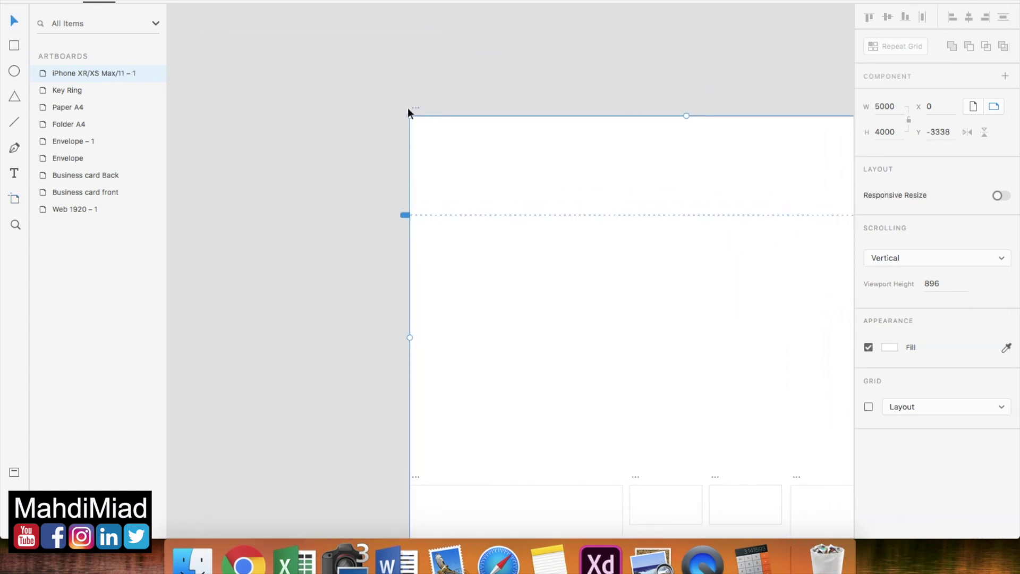
left_click_drag(416, 113, 414, 66)
scroll(408, 205, "right", 3)
scroll(408, 205, "down", 1)
scroll(407, 210, "right", 2)
scroll(408, 211, "down", 1)
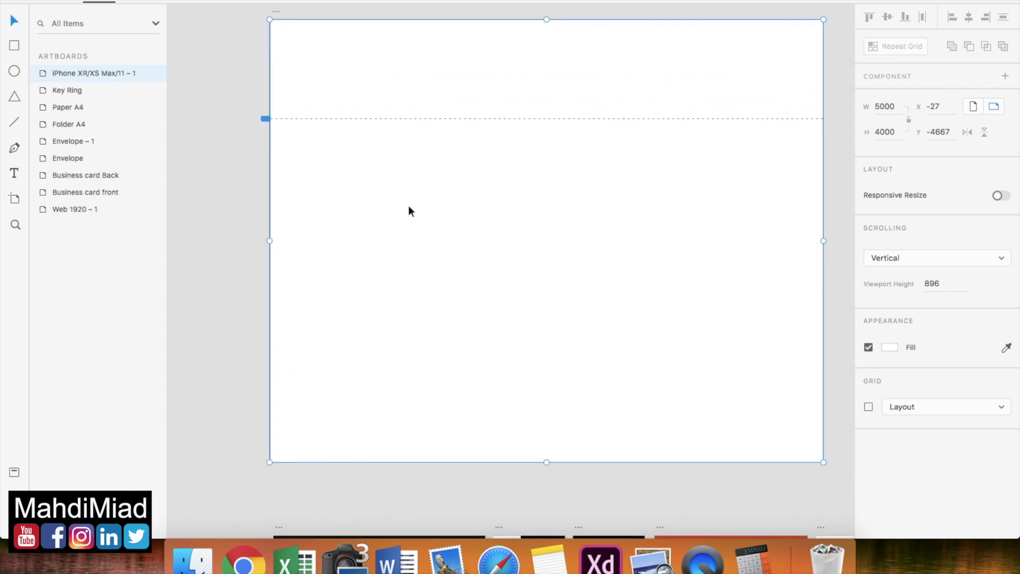
- Set the new artboard's viewport height to 4000
left_click(264, 118)
left_click(947, 283)
type("4000")
key("Return")
scroll(647, 282, "down", 3)
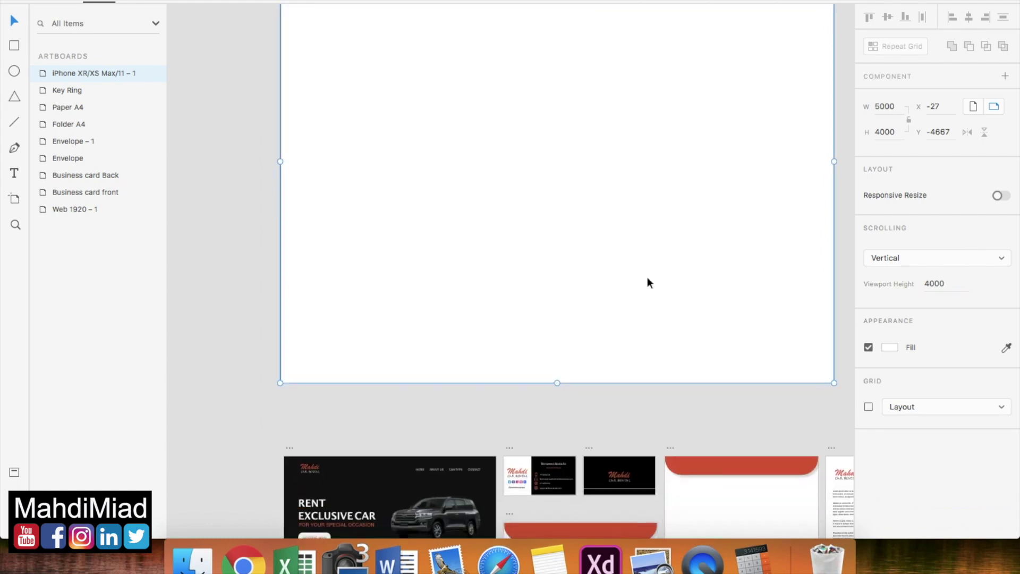
scroll(647, 282, "down", 2)
scroll(639, 289, "up", 3)
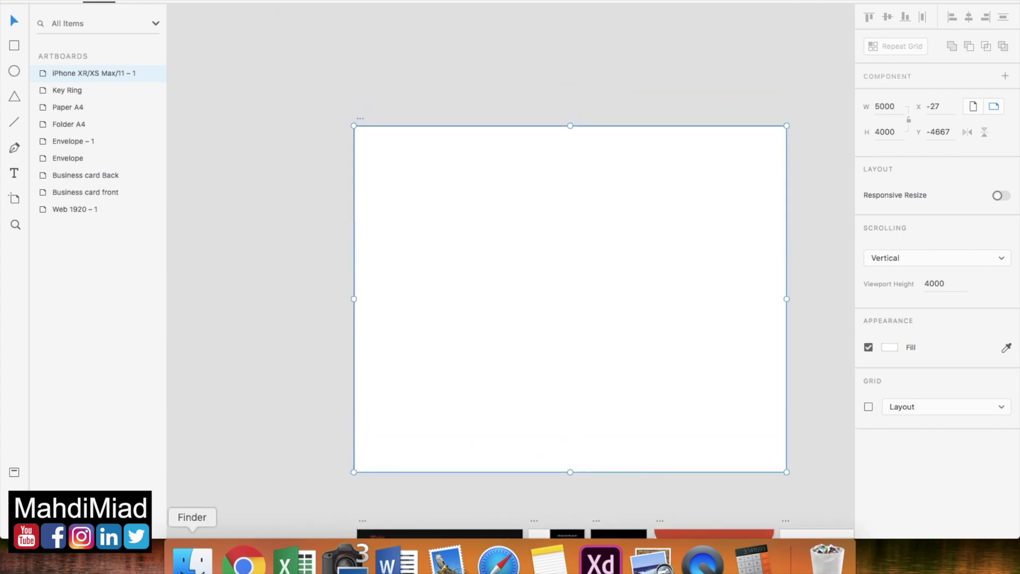
- Copy website.png from the "final imgaes" folder in Finder into the new Adobe XD artboard and place it near the left edge at about X 113, Y 565
left_click(192, 561)
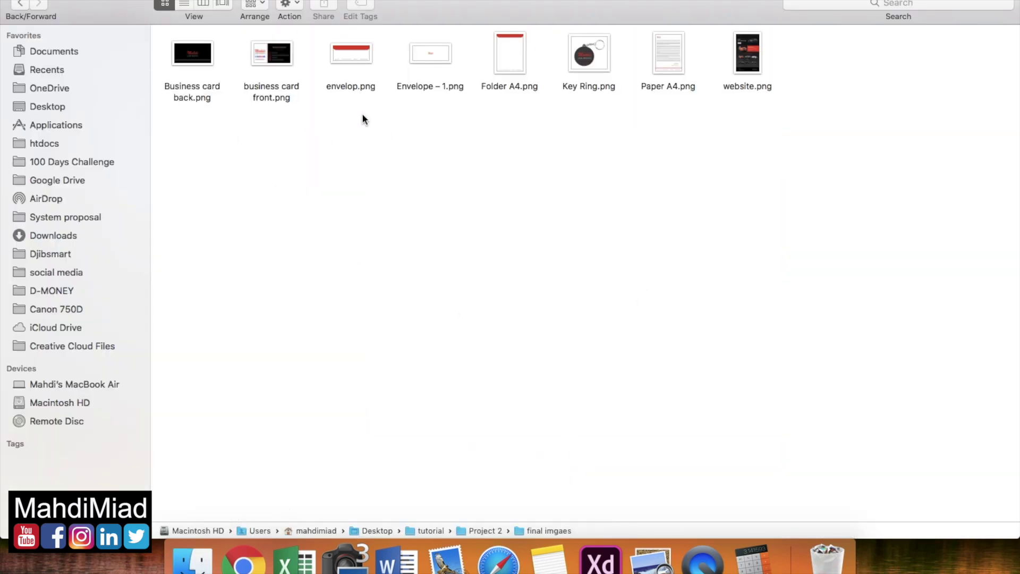
left_click(755, 59)
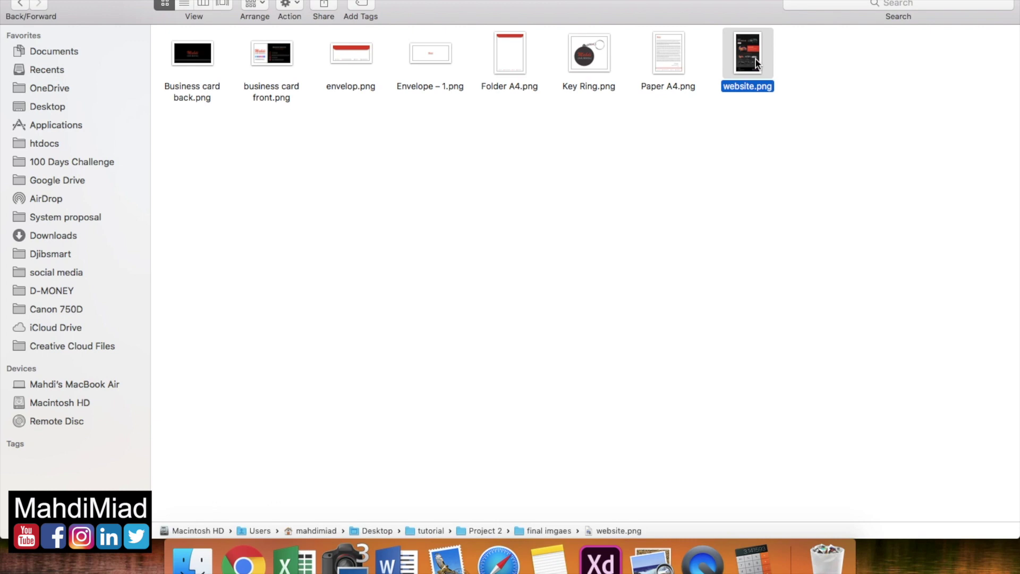
key("super+w")
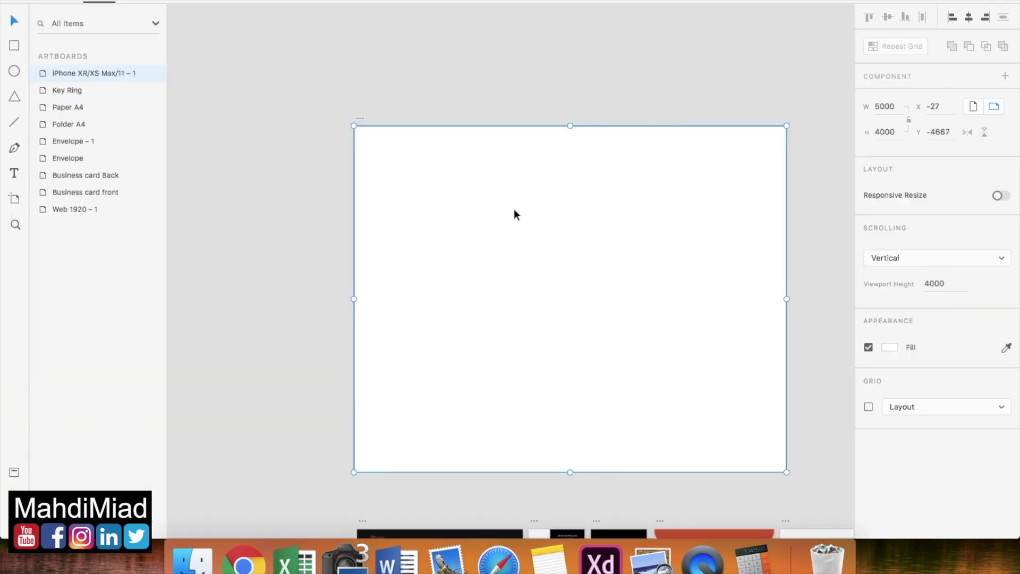
key("super+v")
left_click_drag(589, 348, 463, 357)
left_click(630, 359)
left_click(492, 340)
key("super+3")
scroll(489, 343, "down", 2)
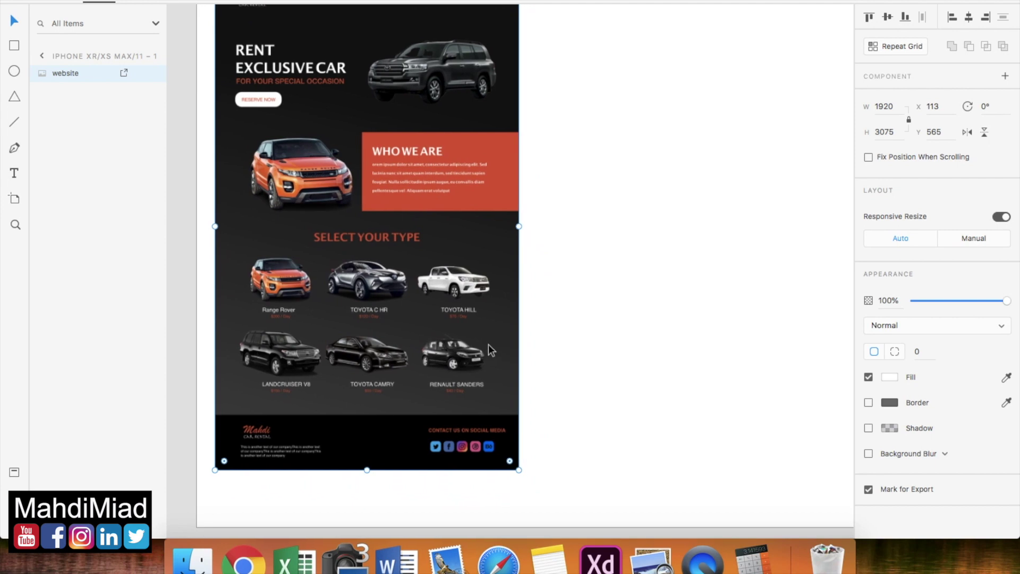
scroll(489, 343, "down", 2)
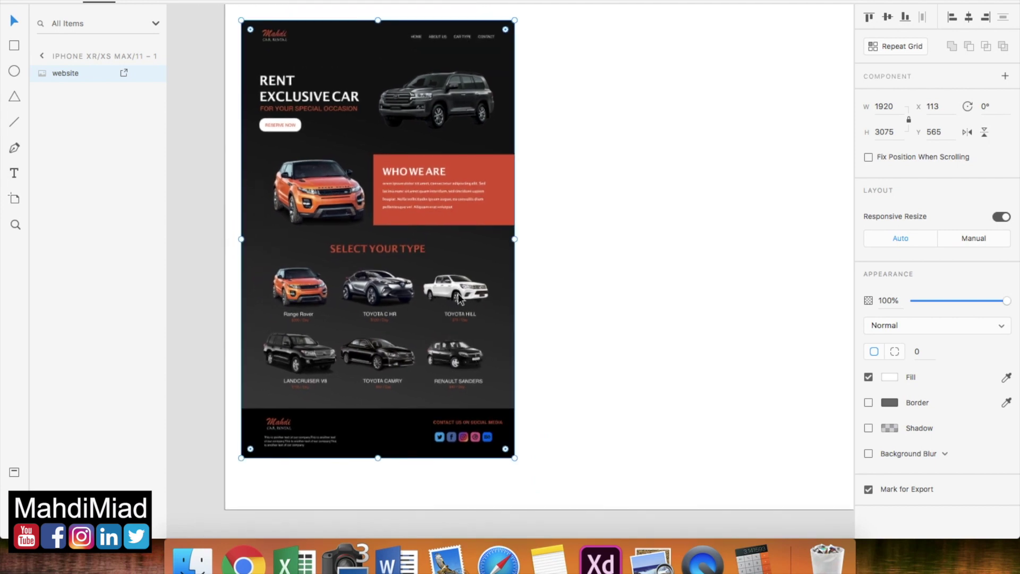
- Add a shadow to the website image with X 20, Y 30 and blur 20
left_click(868, 427)
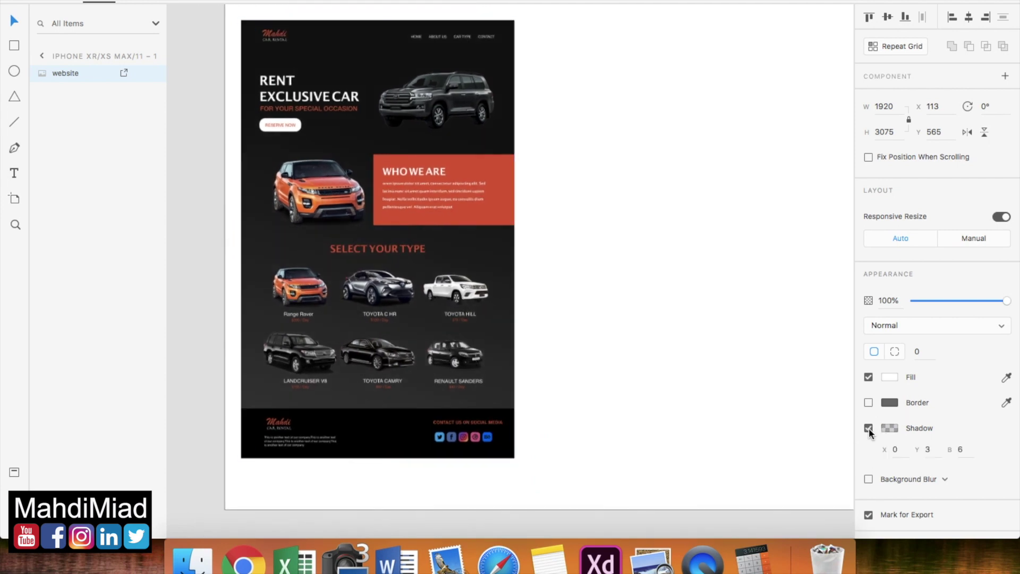
left_click(900, 450)
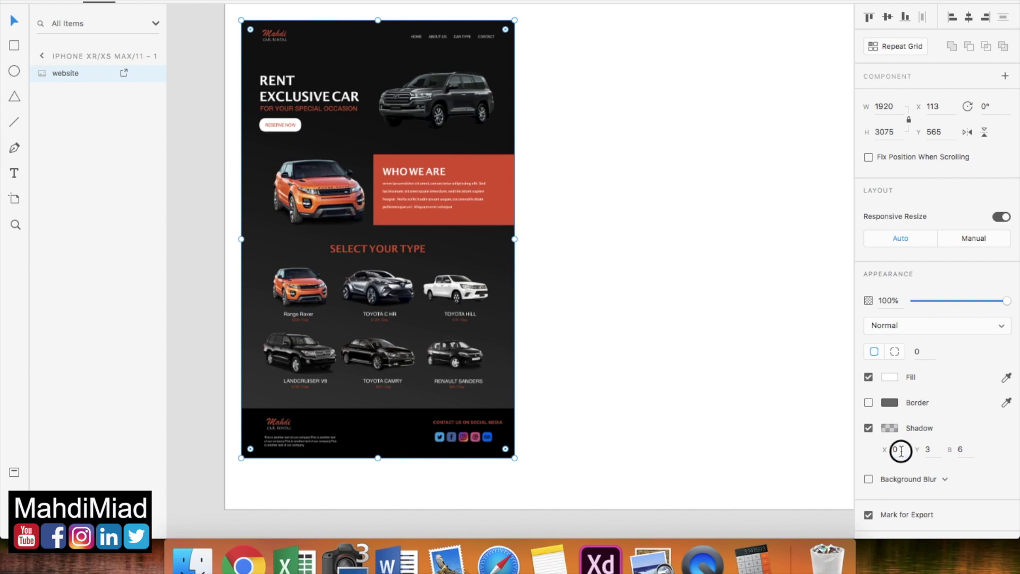
type("20")
key("Tab")
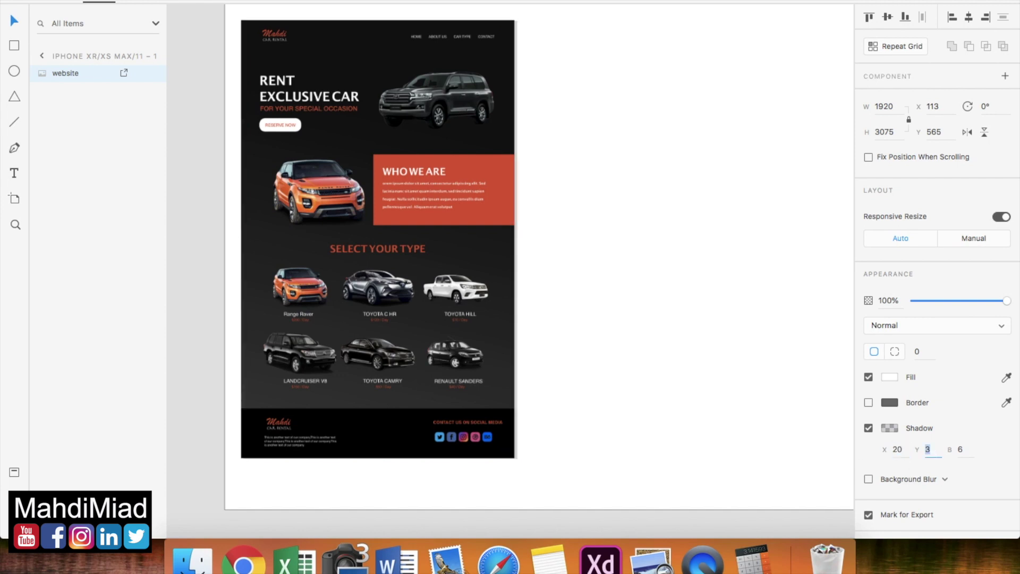
type("30")
key("Tab")
type("20")
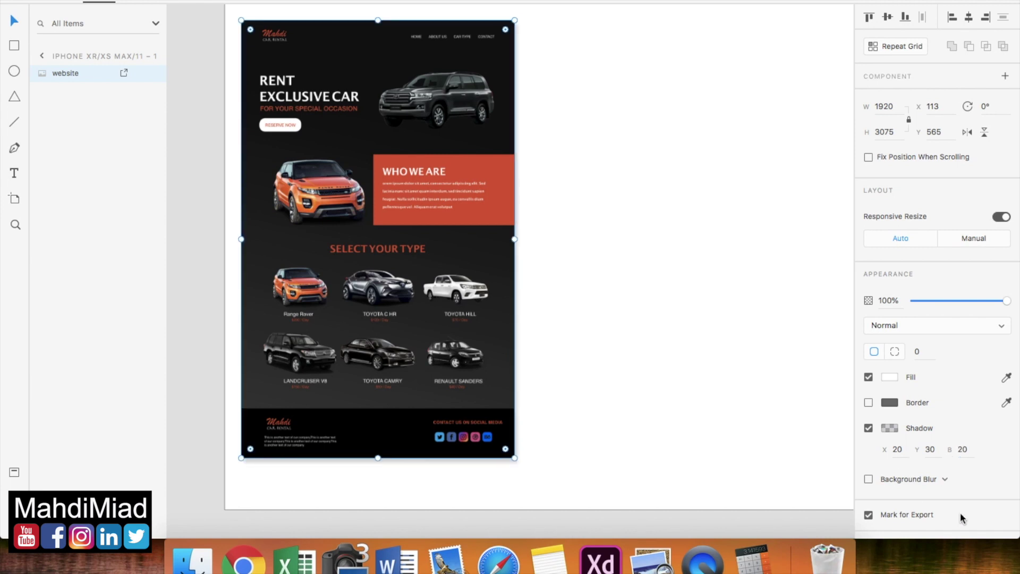
- Set the website image's shadow blur to 10 and its Y offset to 50
left_click(964, 449)
type("1")
key("Return")
left_click(925, 448)
type("50")
key("Return")
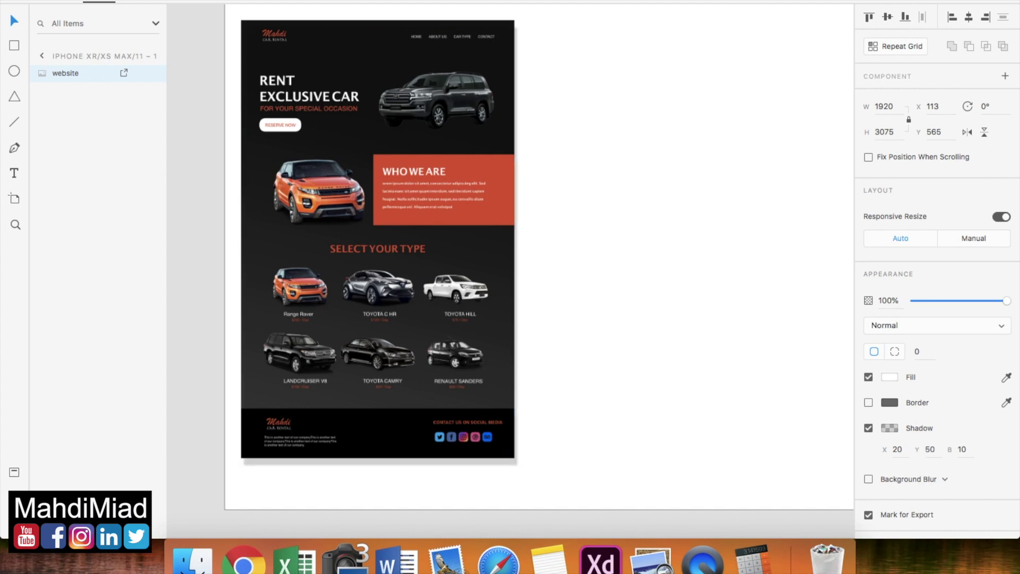
- Set the website image's shadow X offset to 50 and its blur to 30
left_click(930, 452)
left_click(906, 449)
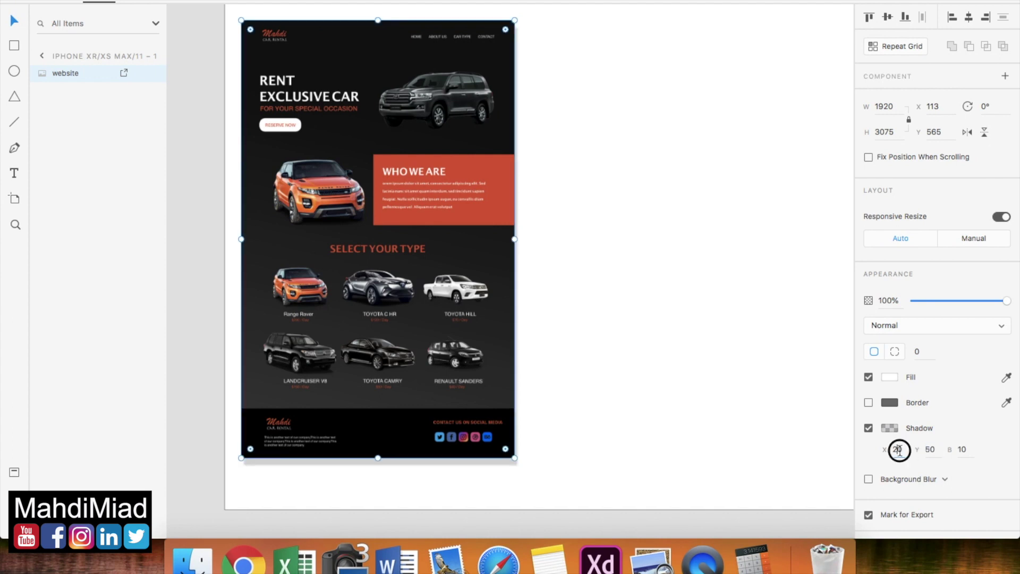
type("50")
key("Return")
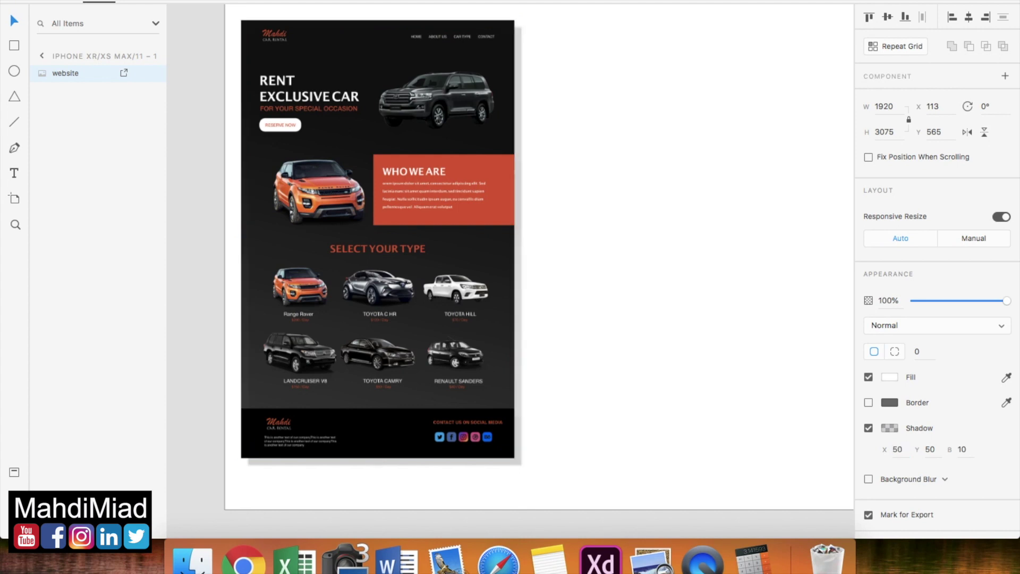
left_click(961, 449)
type("3")
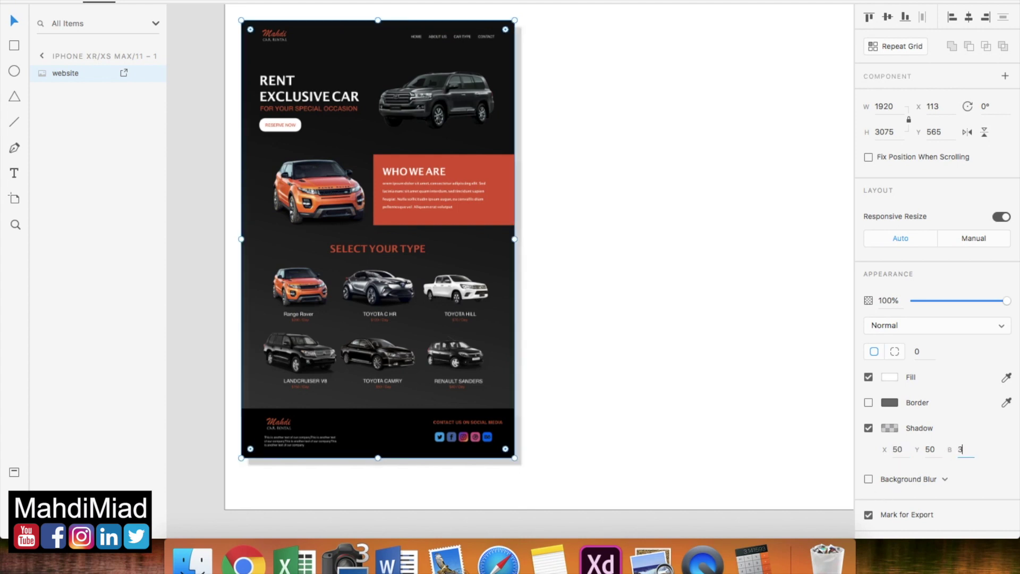
type("0")
key("Return")
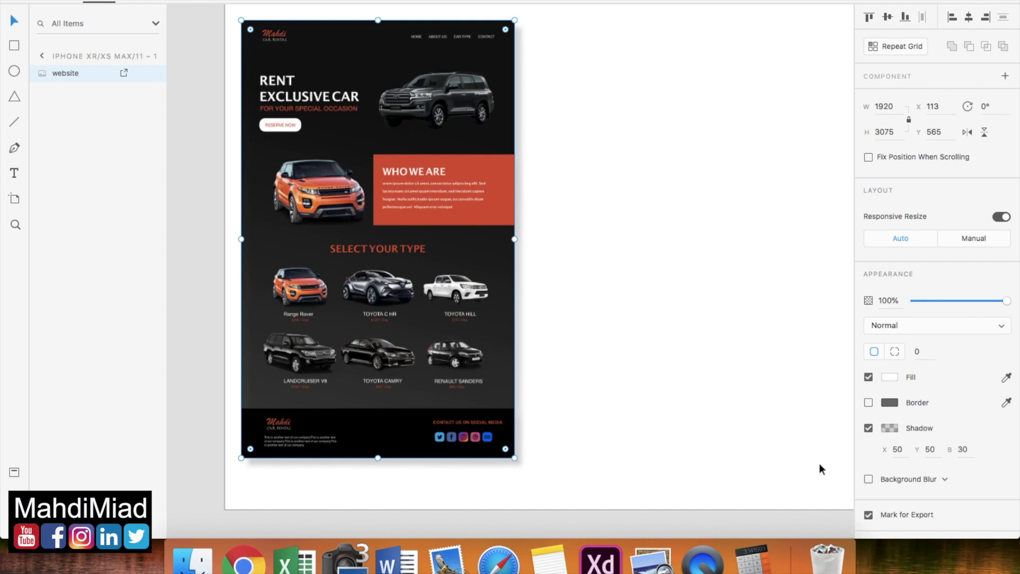
scroll(673, 323, "up", 3)
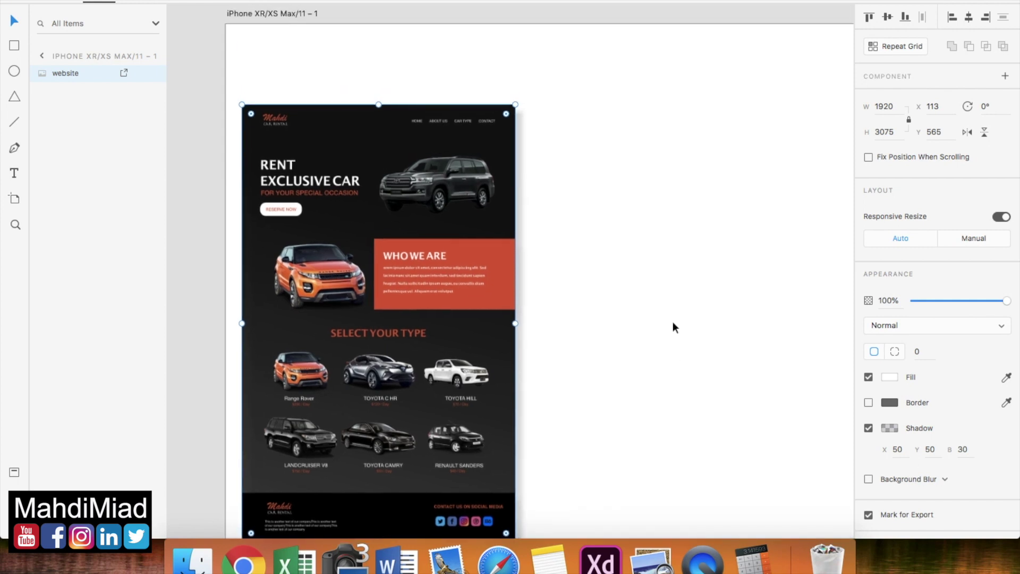
- Turn on the border for the website image at size 1
left_click(869, 403)
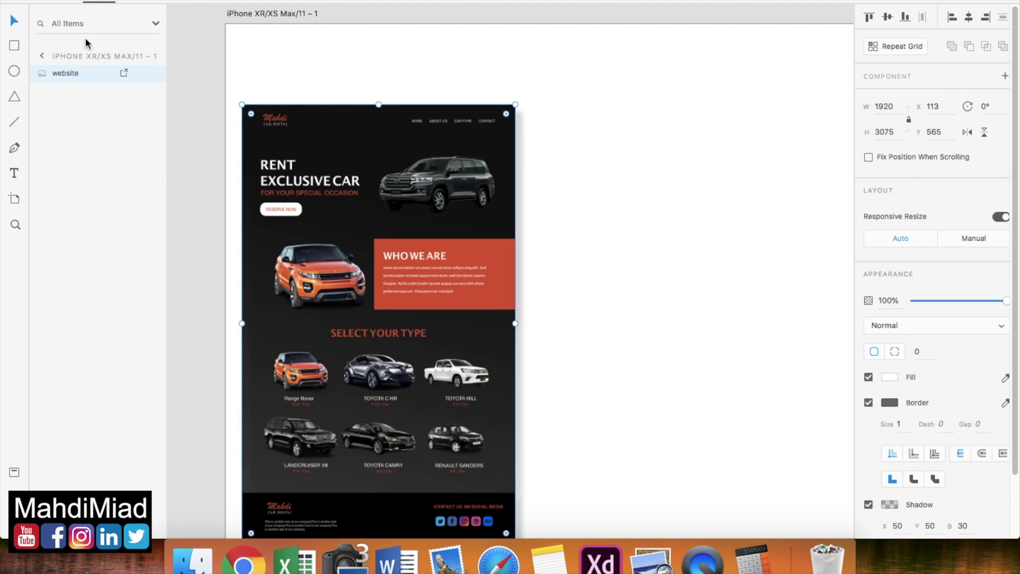
left_click(593, 296)
scroll(593, 298, "down", 5)
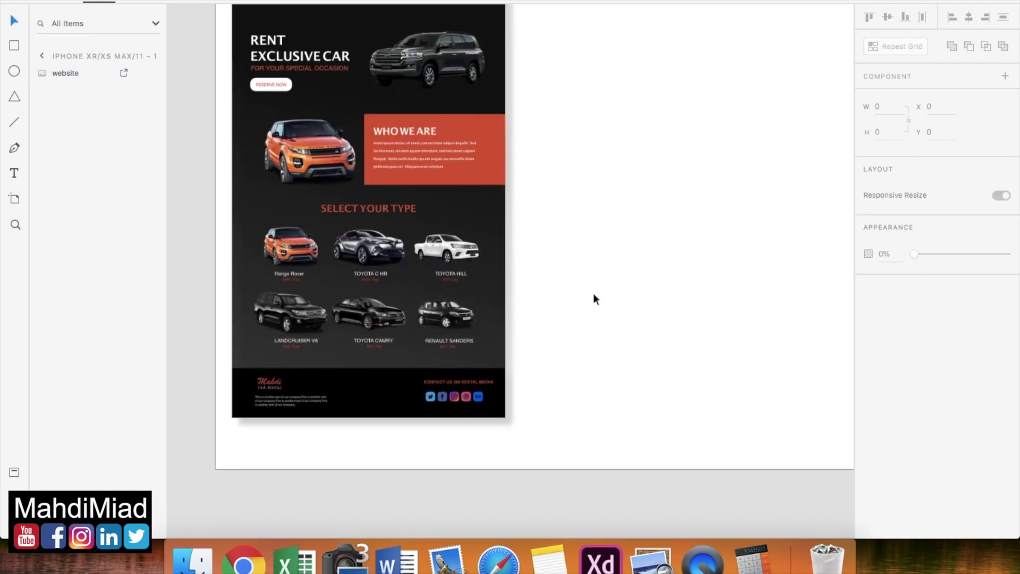
scroll(593, 298, "up", 3)
scroll(476, 281, "up", 3)
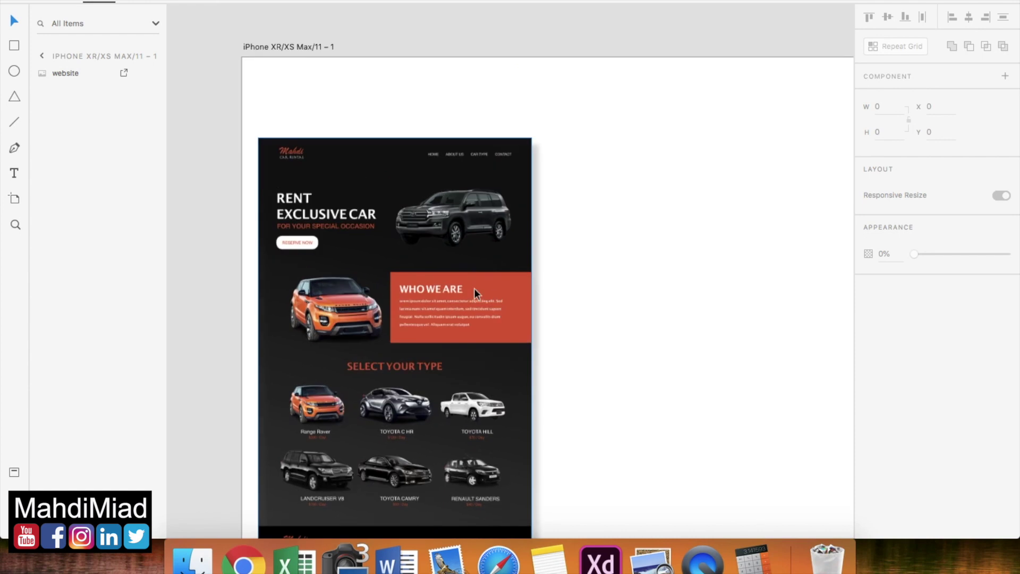
- Examine the website image's border and shadow along its edges, both up close and at full-board view
left_click(407, 203)
scroll(584, 285, "down", 3)
scroll(584, 285, "down", 3)
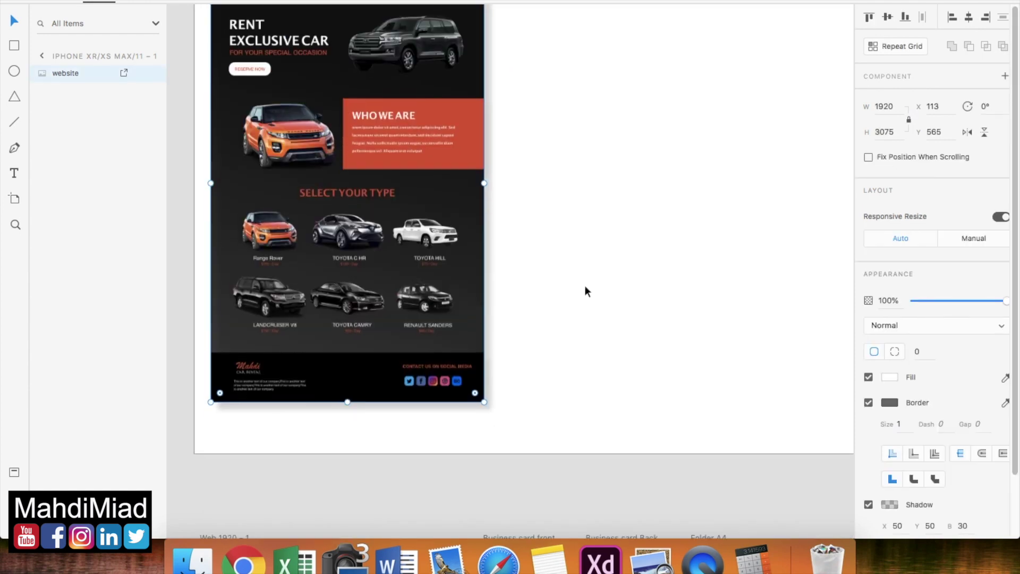
scroll(532, 268, "up", 3)
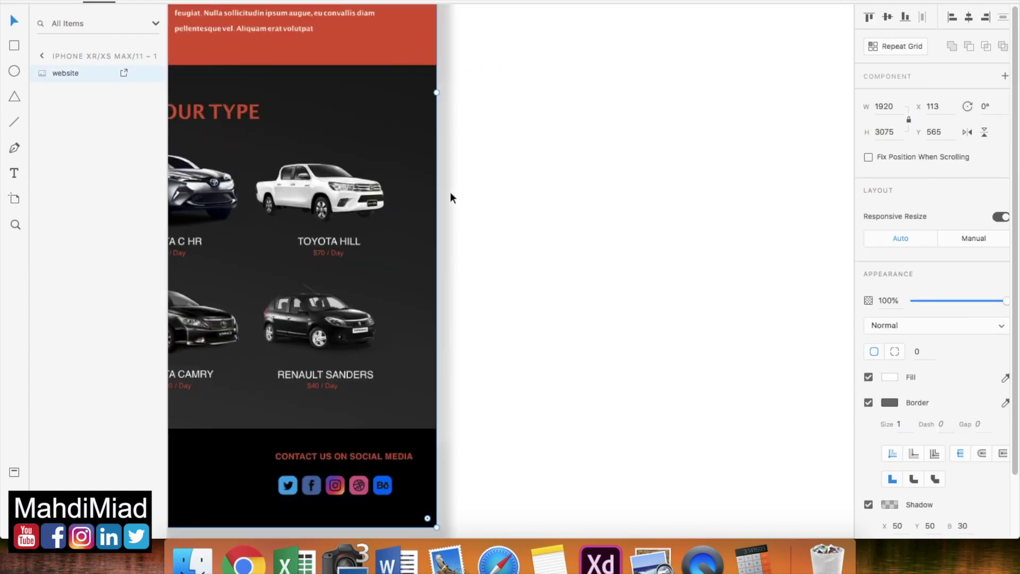
scroll(444, 250, "down", 5)
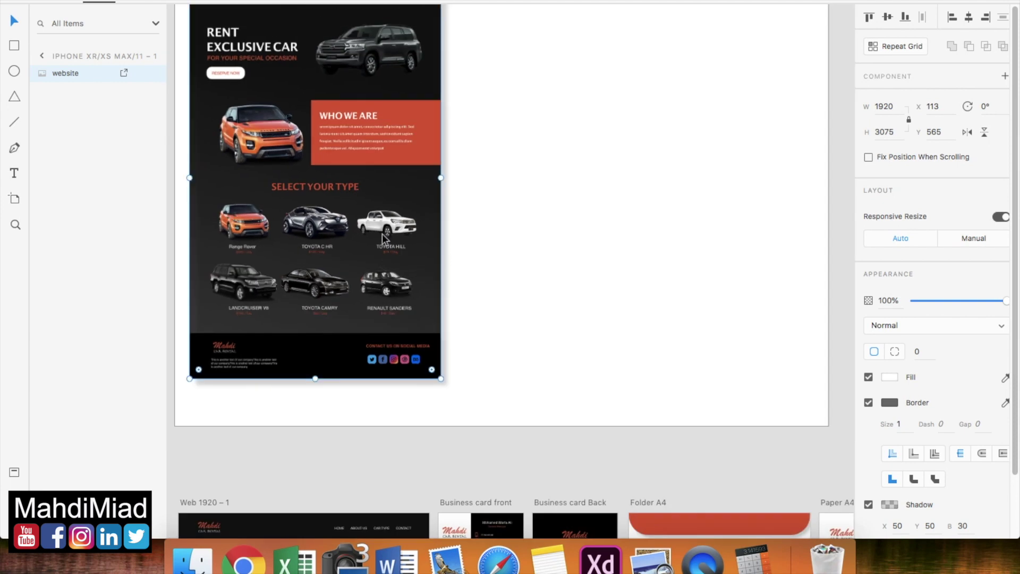
scroll(898, 448, "down", 1)
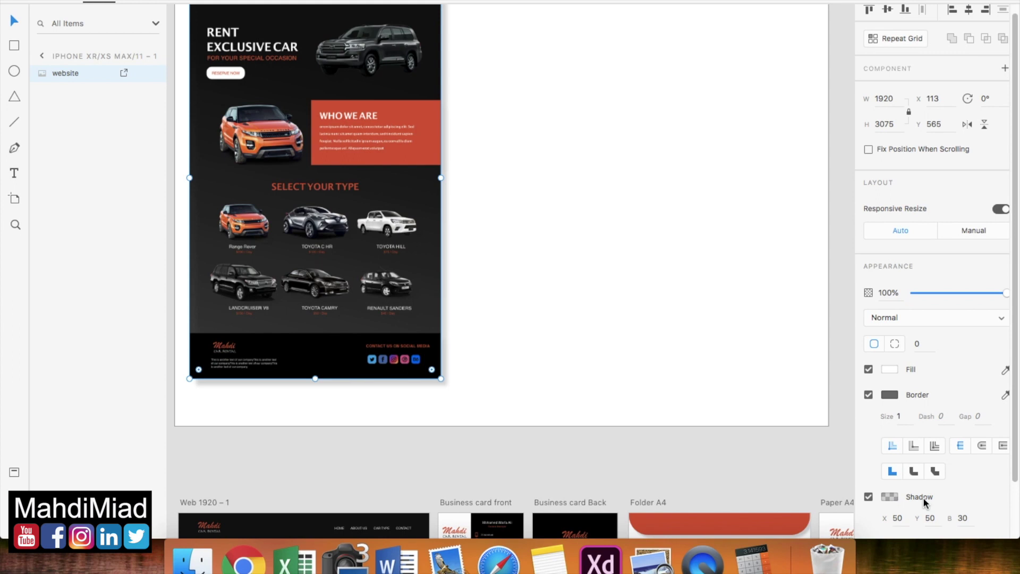
scroll(532, 287, "up", 3)
scroll(533, 286, "left", 1)
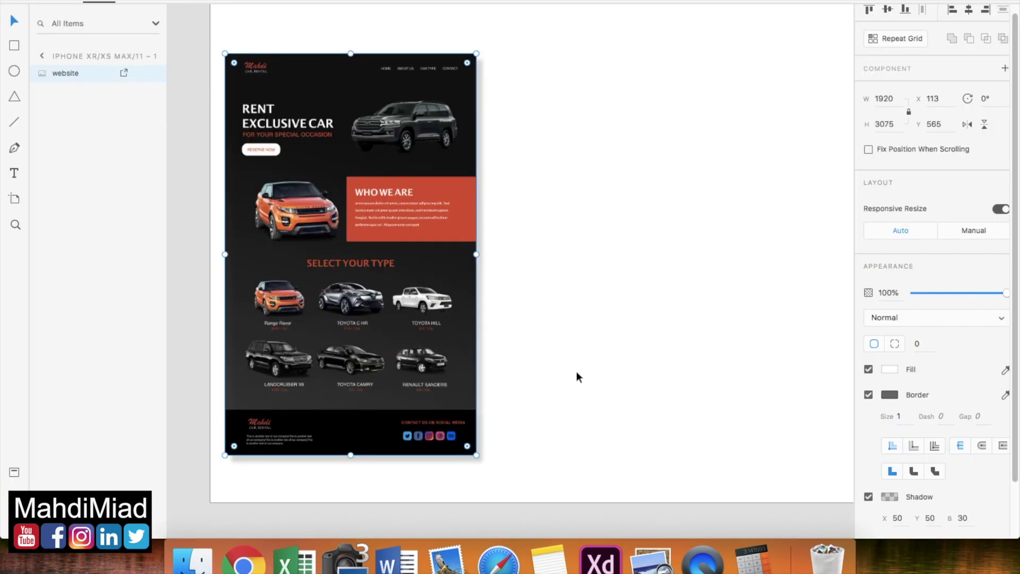
- Copy both business card PNGs from Finder into the Adobe XD board, placing the front at X 2175, Y 565 and the back beside it
scroll(578, 374, "down", 10)
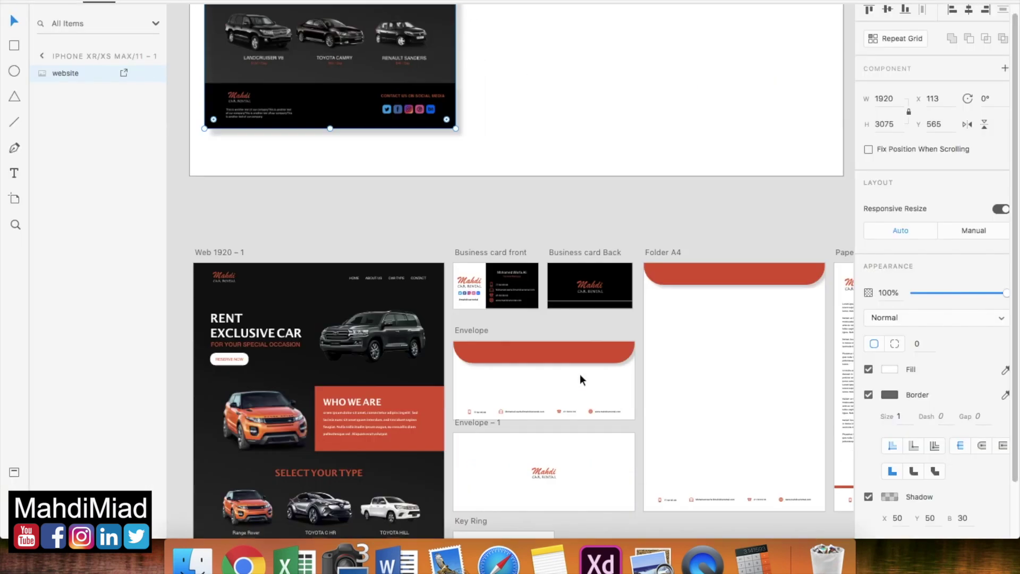
scroll(579, 373, "up", 10)
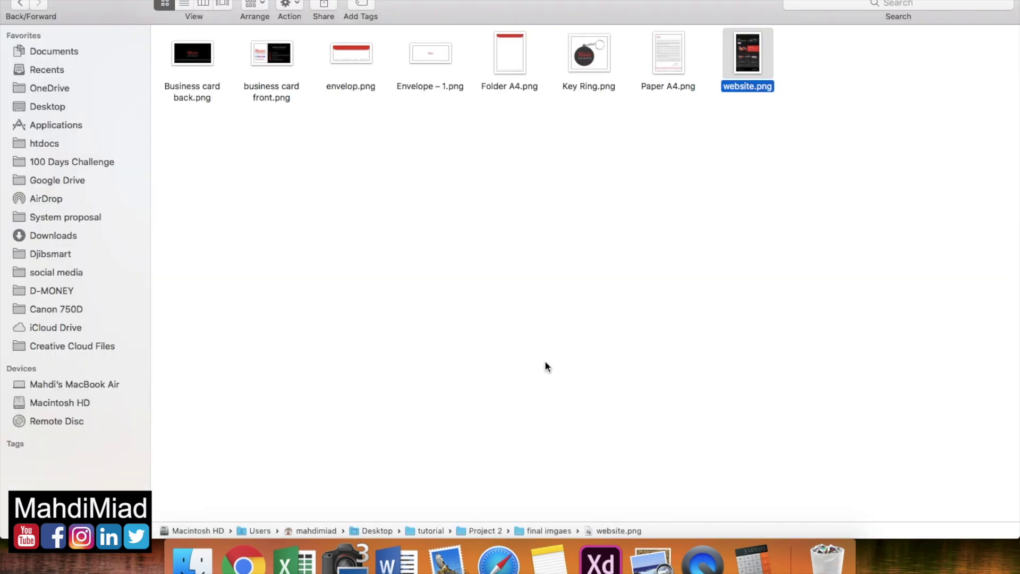
left_click(279, 60)
left_click(187, 60, "super")
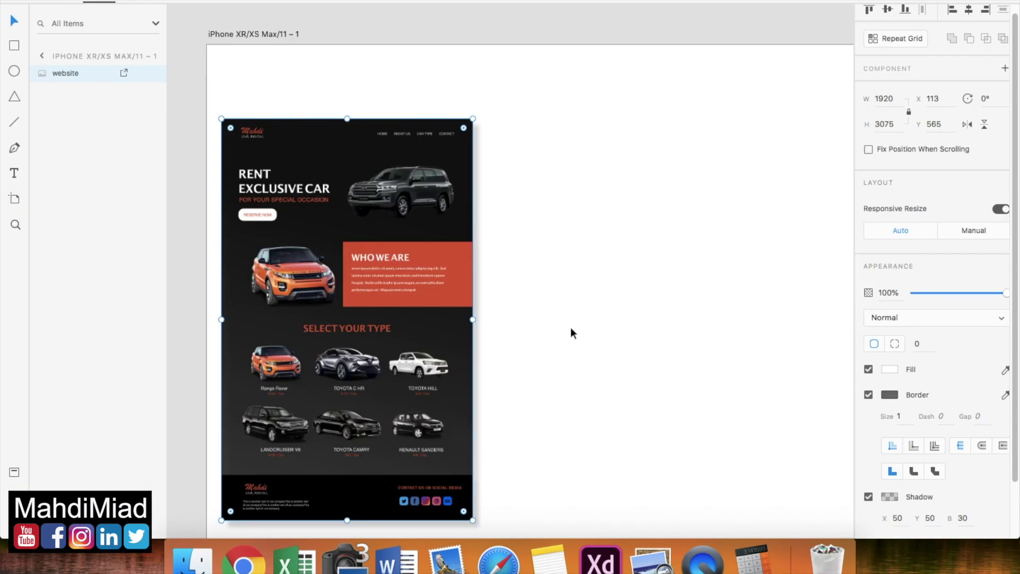
left_click_drag(569, 333, 530, 146)
left_click(640, 372)
left_click_drag(532, 144, 539, 159)
left_click_drag(567, 246, 655, 129)
key("Tab")
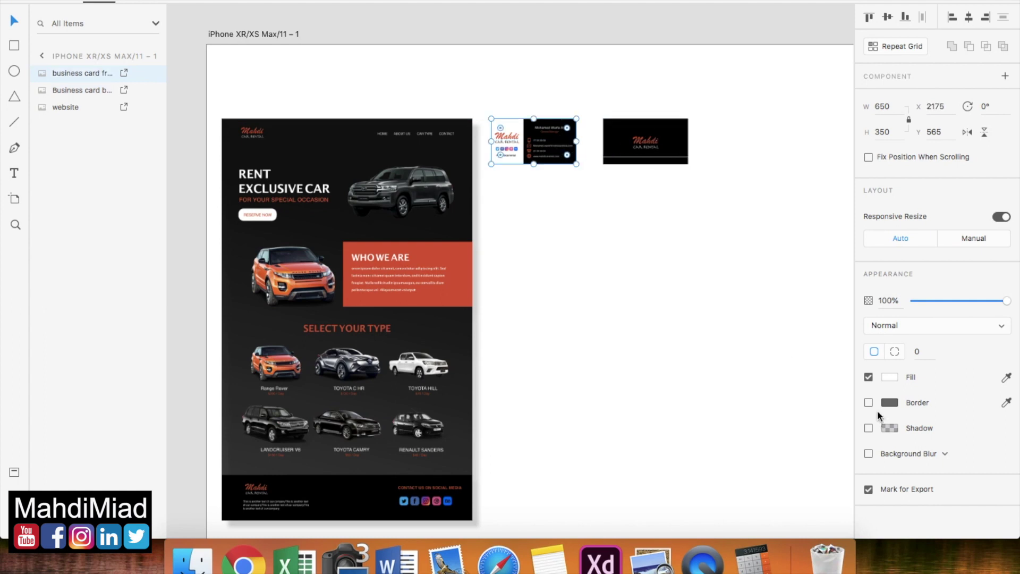
- Turn on the border of the business card front and add a shadow with X 50, Y 50 and blur 30
left_click(869, 403)
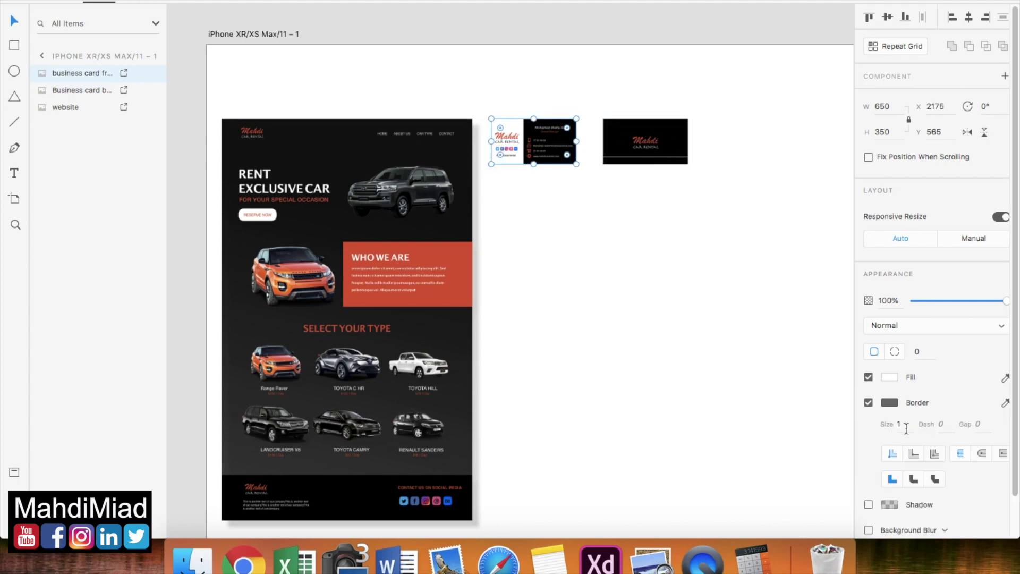
scroll(914, 409, "down", 1)
left_click(868, 494)
scroll(869, 494, "down", 2)
left_click(896, 505)
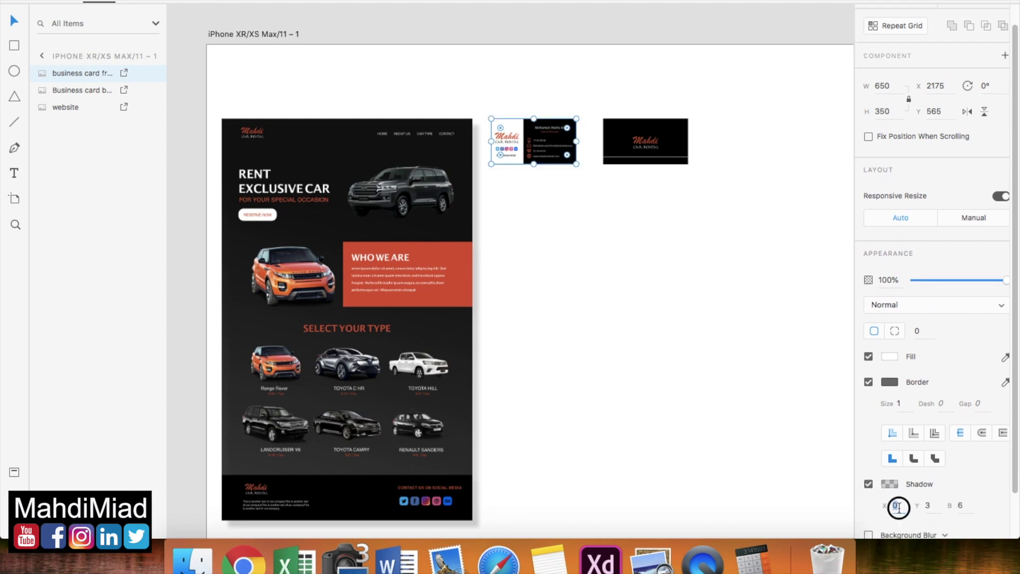
type("50")
key("Tab")
type("50")
key("Tab")
type("30")
key("Return")
- Add a shadow with X 50, Y 50 and blur 30 to the business card back
scroll(607, 365, "down", 5)
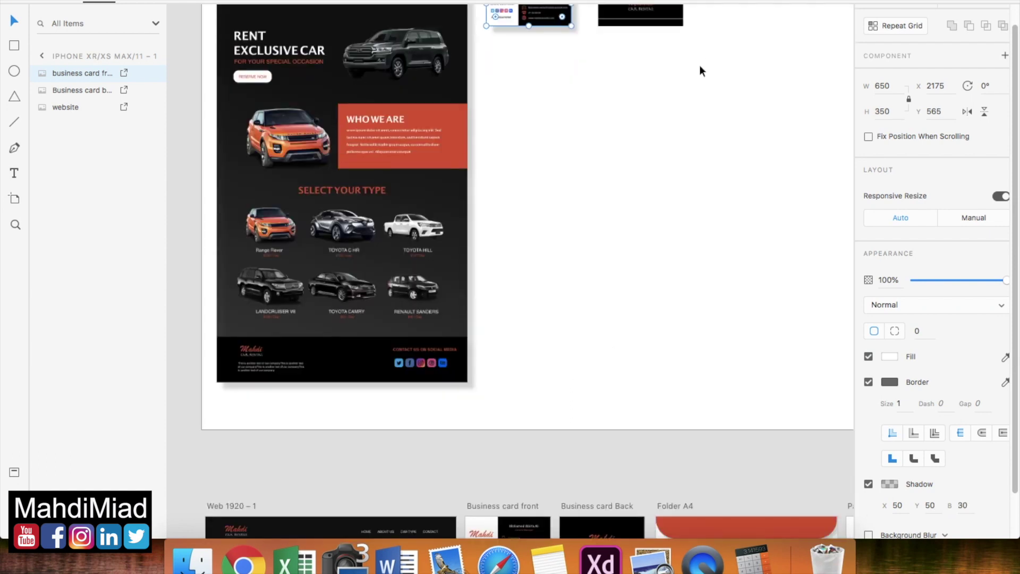
scroll(699, 69, "up", 3)
left_click(628, 110)
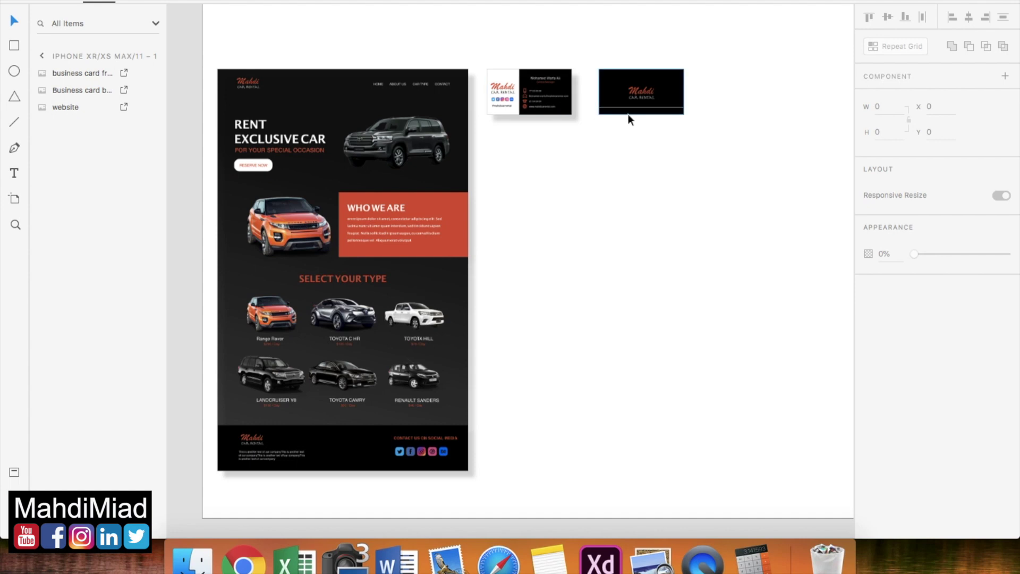
left_click(868, 428)
left_click(901, 450)
type("50")
key("Tab")
type("5")
key("Tab")
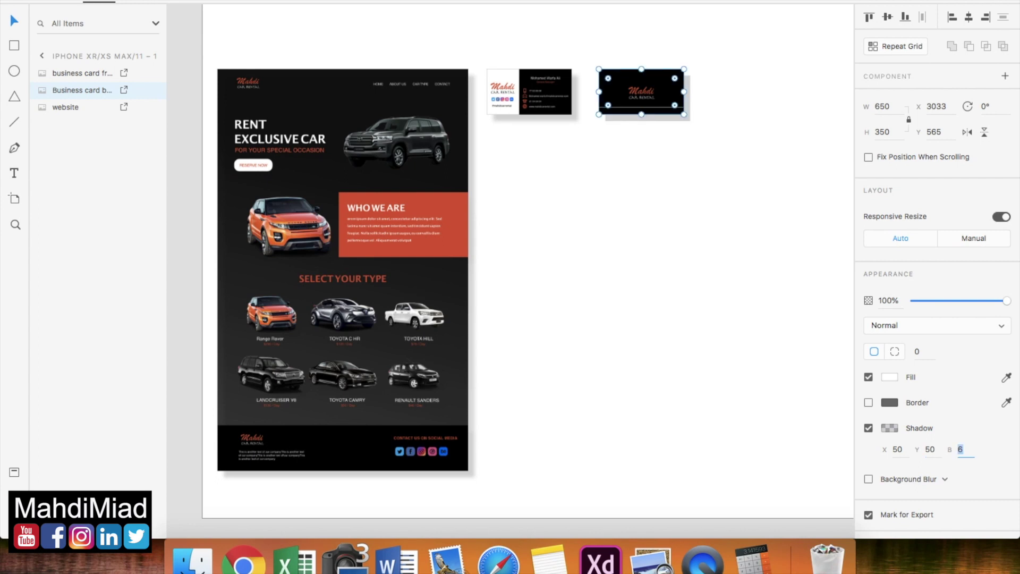
type("30")
key("Return")
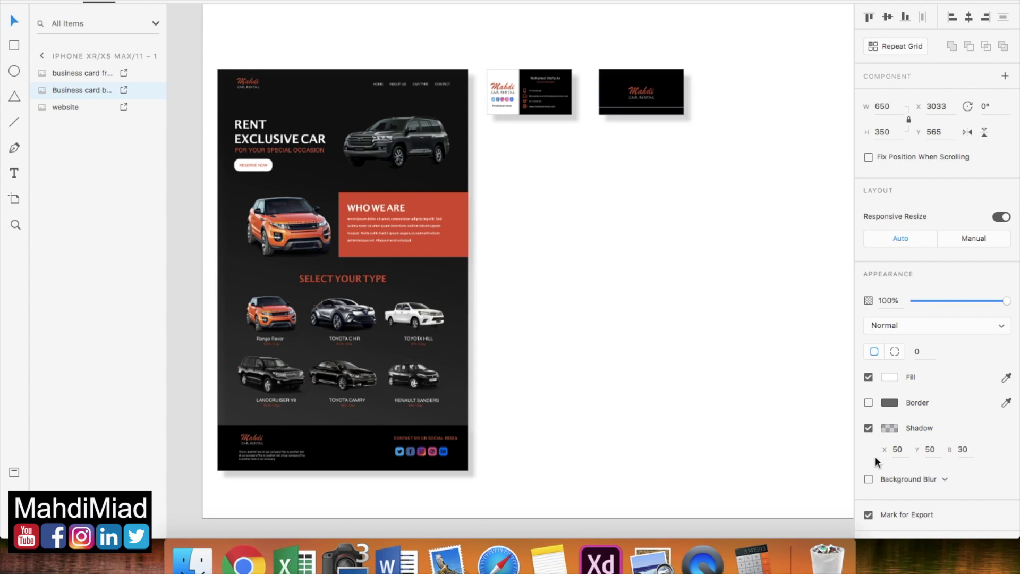
- Move the business card back closer to the front card, to X 2967, Y 565
left_click(683, 383)
left_click(448, 323)
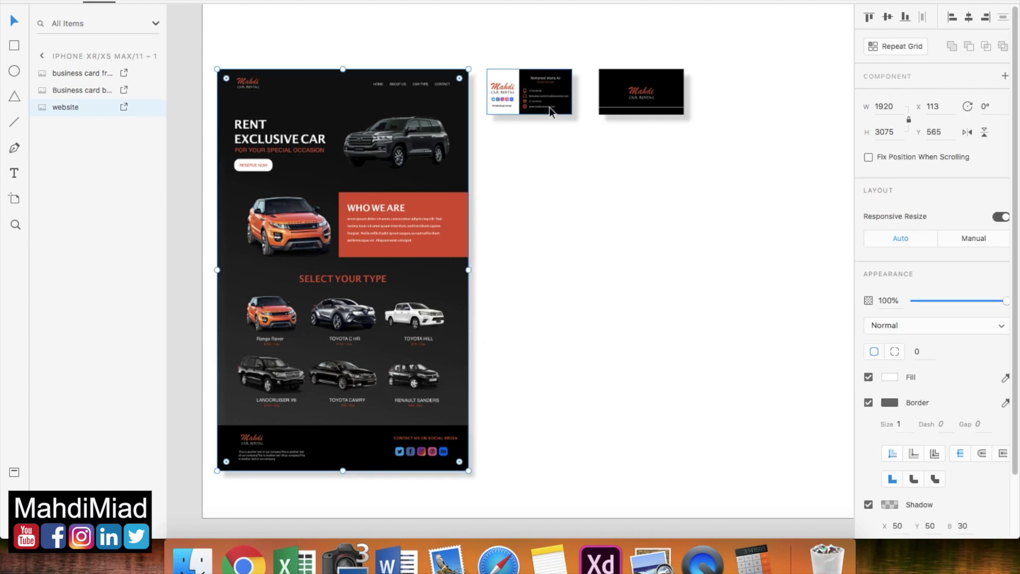
left_click_drag(632, 100, 623, 100)
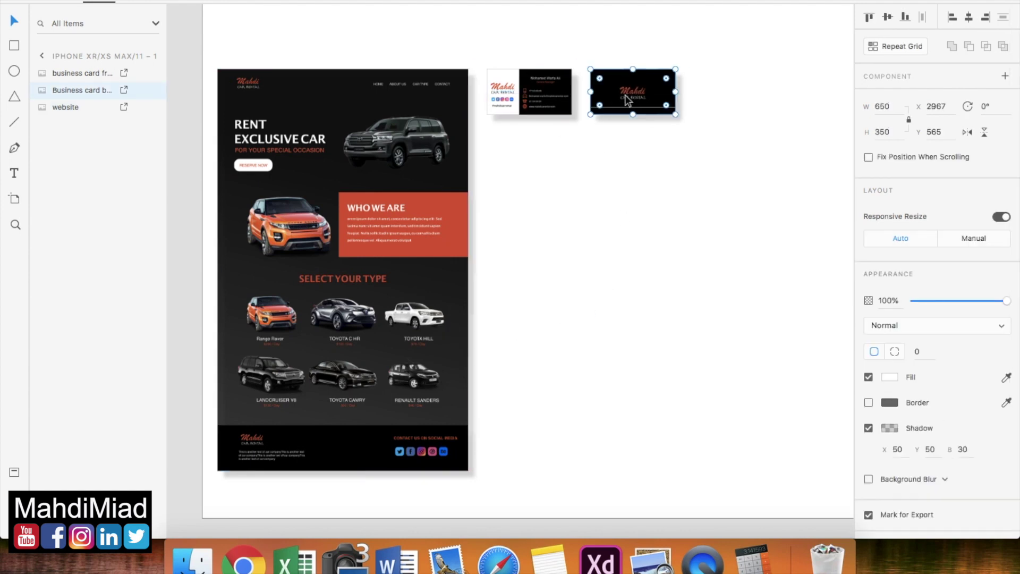
left_click(627, 213)
- Copy envelop.png and Envelope – 1.png from the "final imgaes" folder in Finder and paste them onto the Adobe XD board
key("super+Tab")
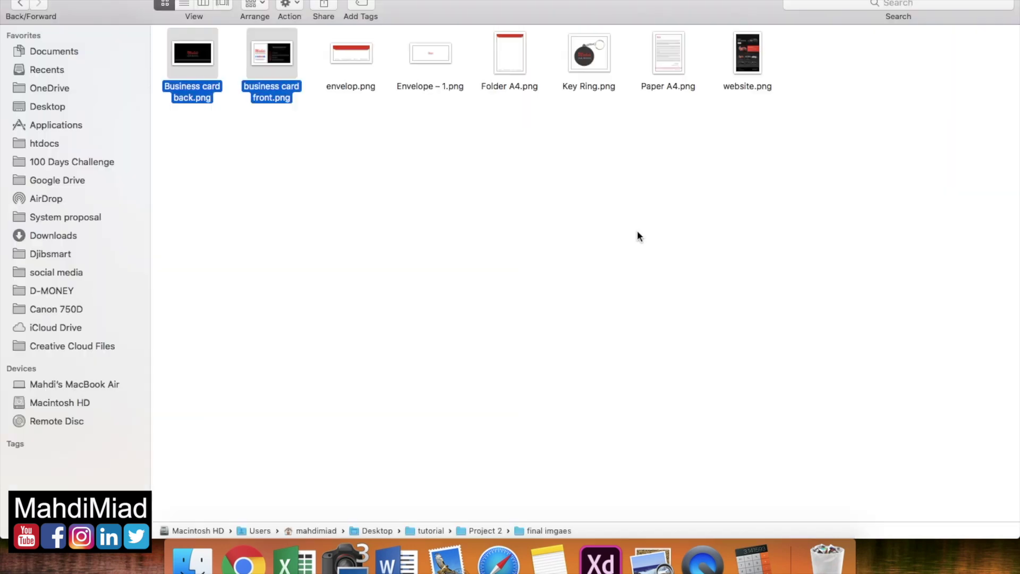
key("super+Tab")
scroll(651, 425, "down", 10)
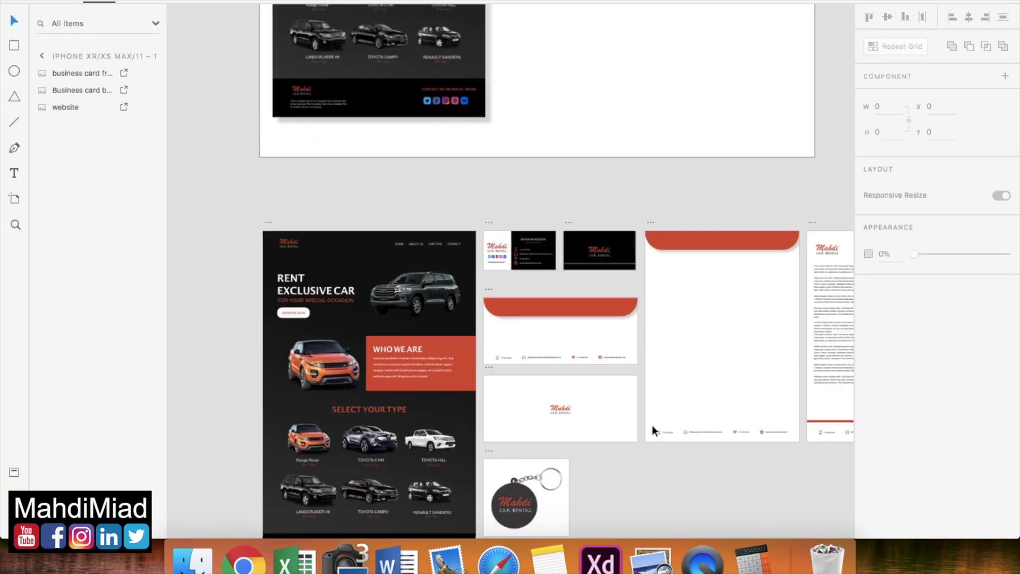
key("super+Tab")
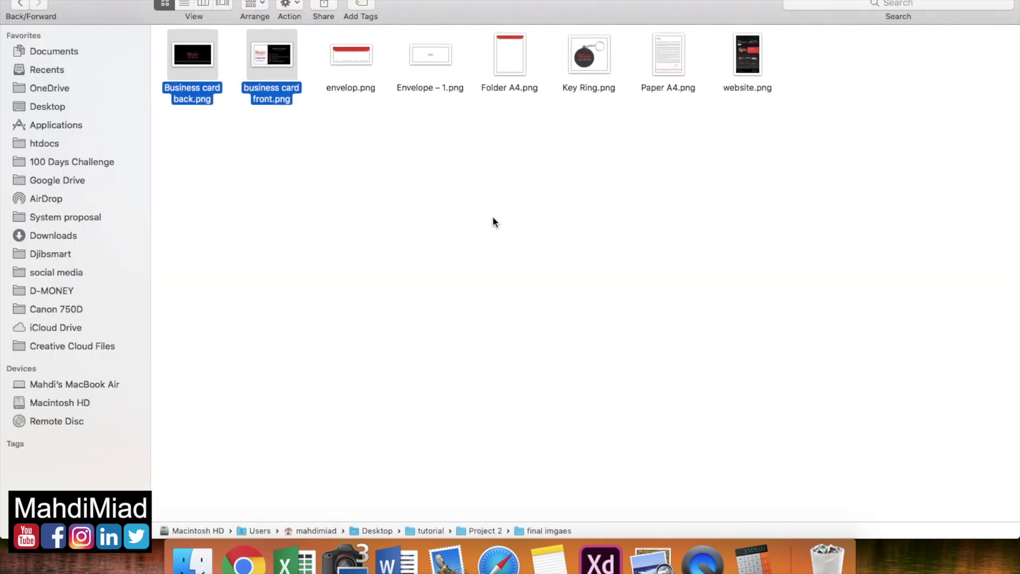
left_click_drag(364, 66, 429, 62)
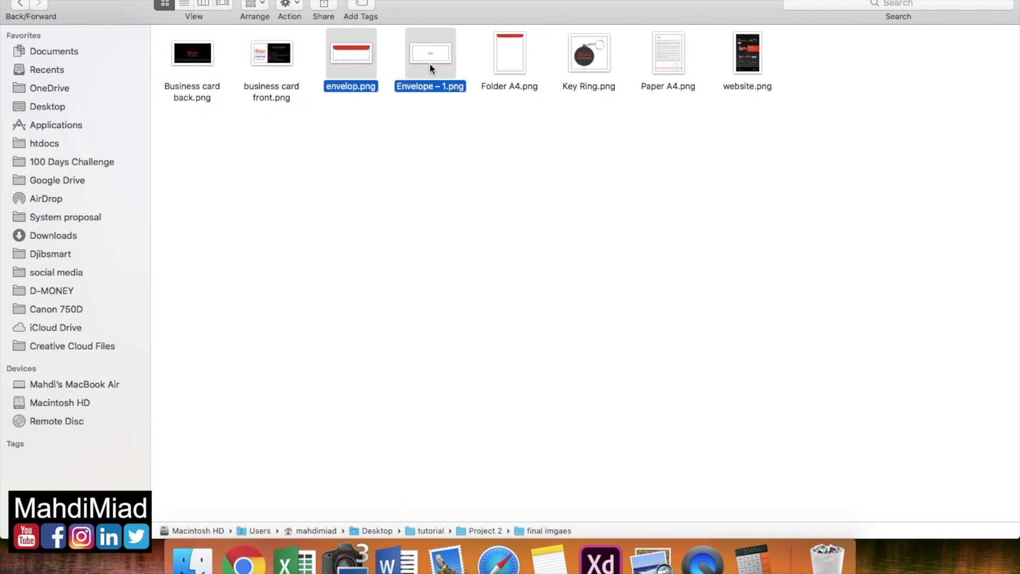
key("super+Tab")
scroll(628, 361, "up", 10)
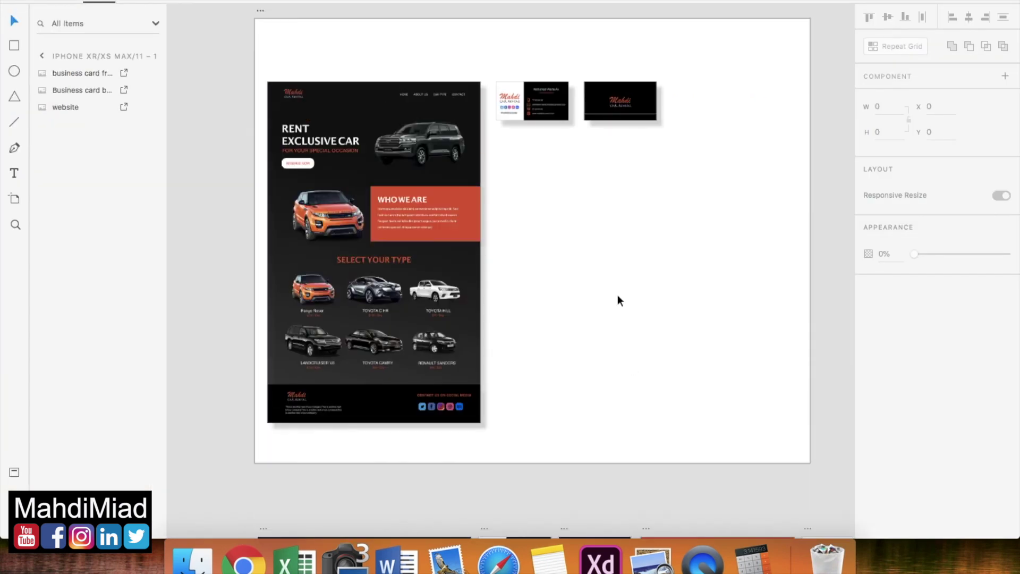
key("super+v")
- Place the envelop image below the business cards at X 2175, Y 1128 and scale it to 1442 × 623, matching the cards' right edge
left_click_drag(662, 394, 660, 466)
left_click(604, 357)
left_click_drag(552, 437, 596, 301)
left_click_drag(659, 338, 664, 342)
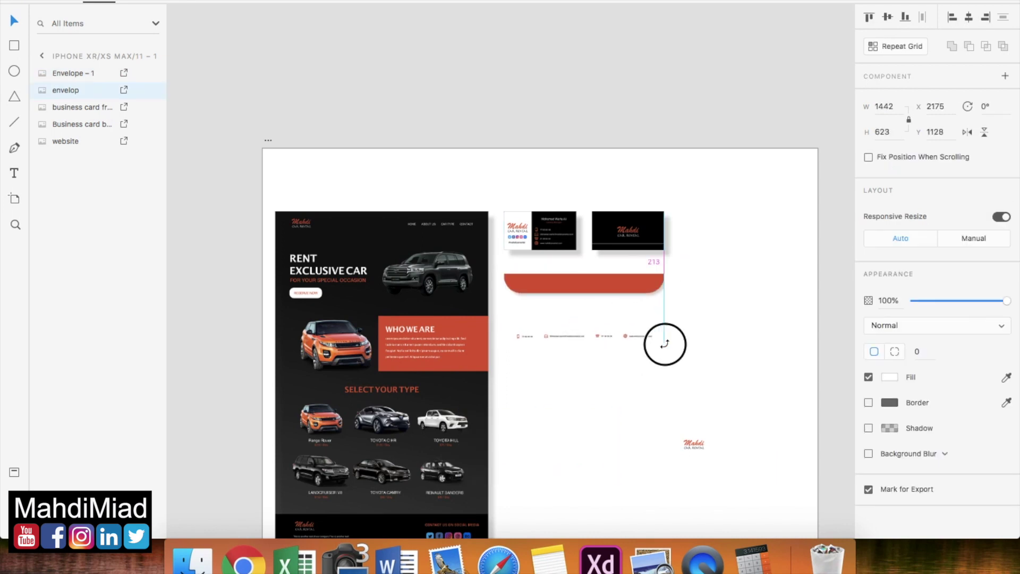
- Turn on the envelop image's border and add a shadow with X 50, in the same style as the business cards
left_click(868, 402)
scroll(902, 426, "down", 2)
left_click(867, 475)
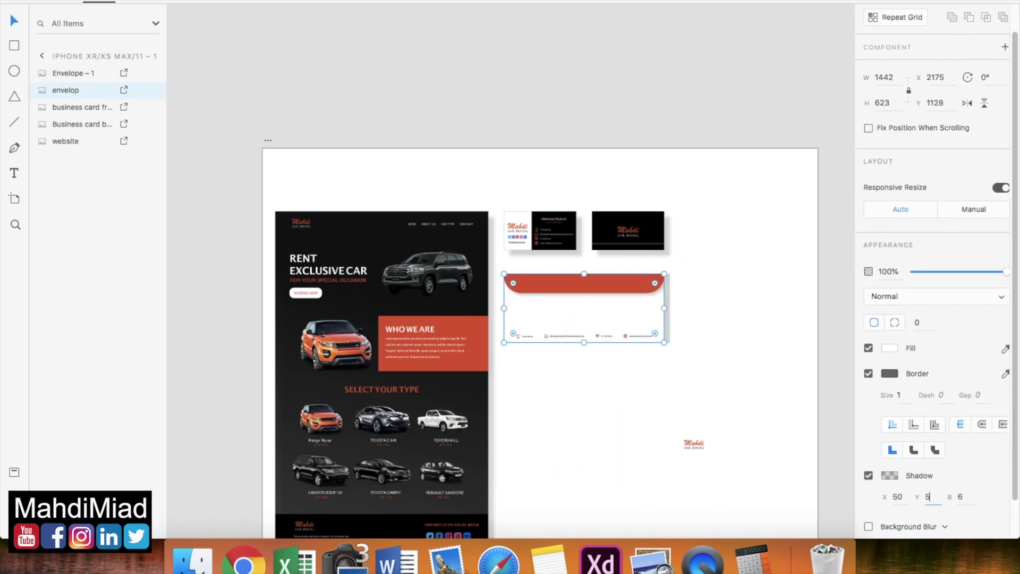
- Move the Envelope – 1 image to X 2203, Y 1964 and give it a border and a shadow of X 50, Y 50, blur 30
scroll(676, 335, "down", 3)
left_click_drag(676, 334, 566, 291)
left_click(868, 402)
scroll(875, 419, "down", 1)
left_click(867, 477)
left_click(895, 498)
type("5")
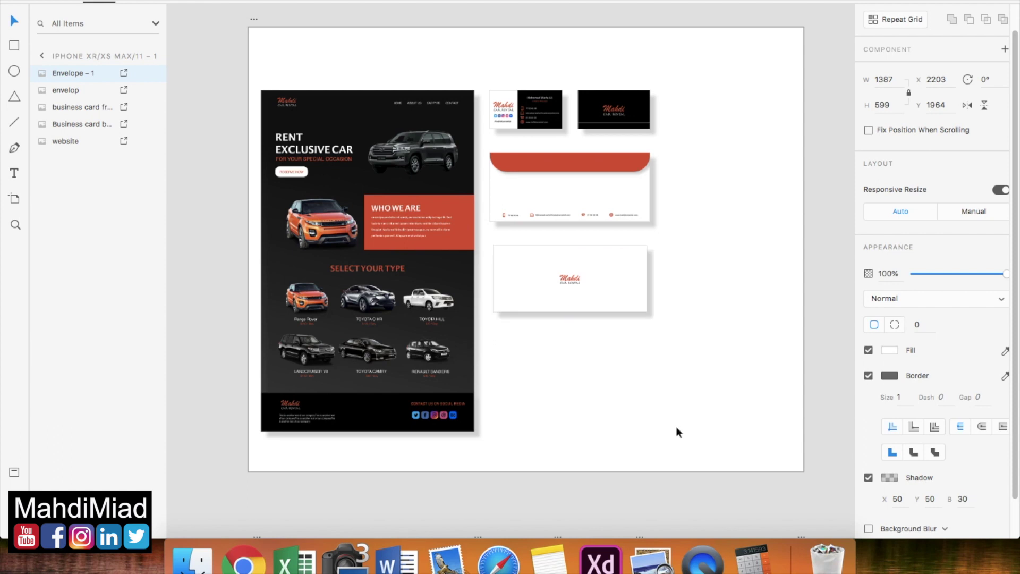
- Shift the Envelope – 1 image up and enlarge it slightly so its right edge aligns with the envelope above
left_click(656, 355)
left_click(610, 280)
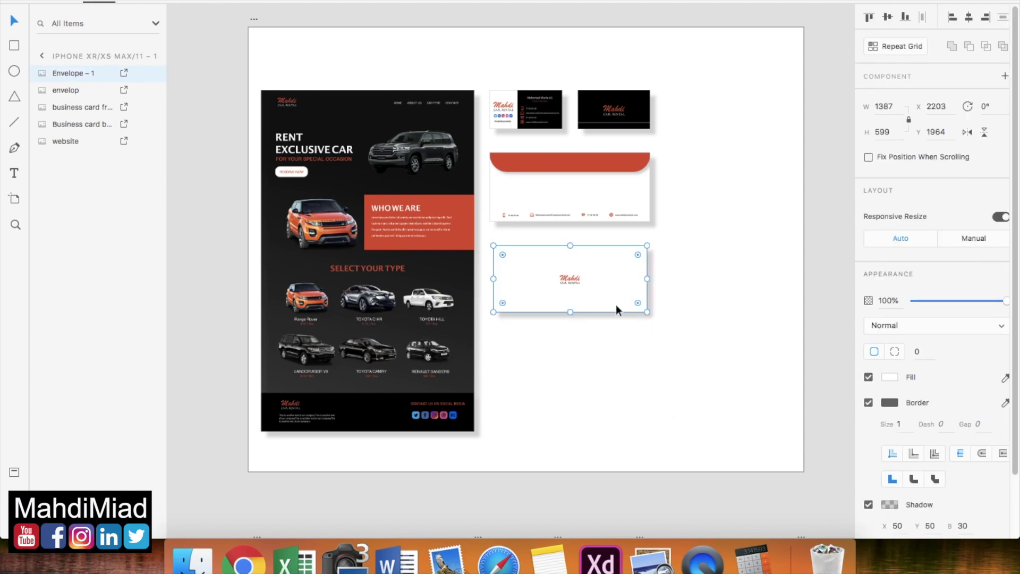
left_click(667, 380)
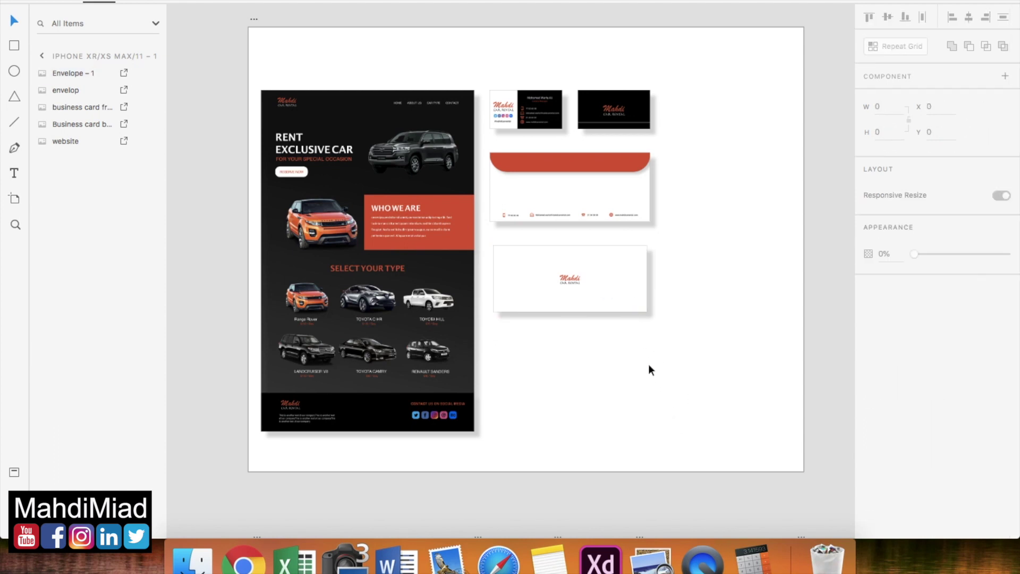
mouse_move(596, 304)
left_mouse_down()
mouse_move(596, 291)
mouse_move(654, 298)
mouse_move(601, 293)
left_mouse_up()
- Widen the board to the right and place the Folder A4 image beside the business cards at X 3759, Y 565
left_click(651, 375)
left_click(662, 413)
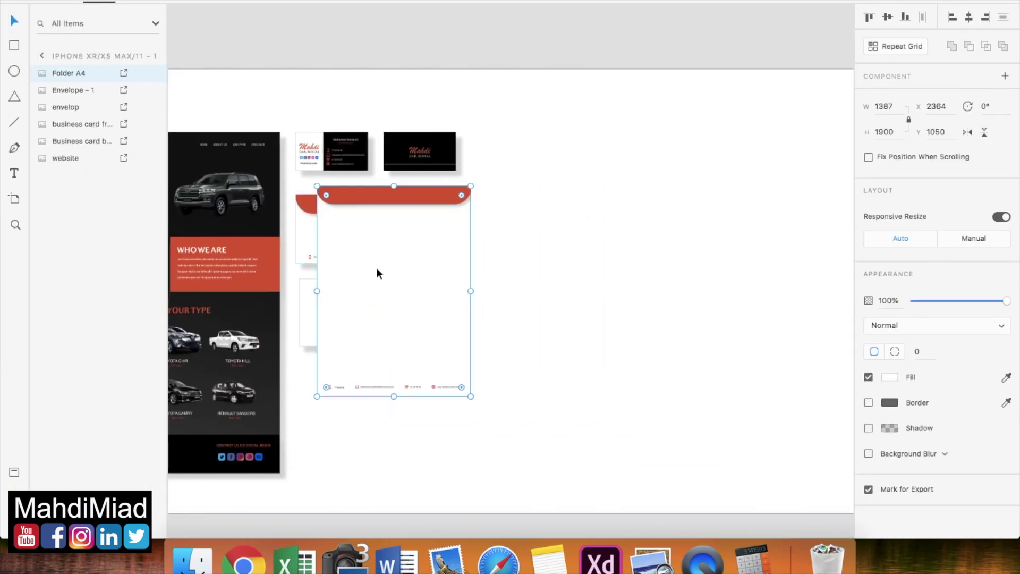
left_click_drag(375, 269, 532, 268)
- Turn on the border and the shadow for the Folder A4 image
left_click(868, 392)
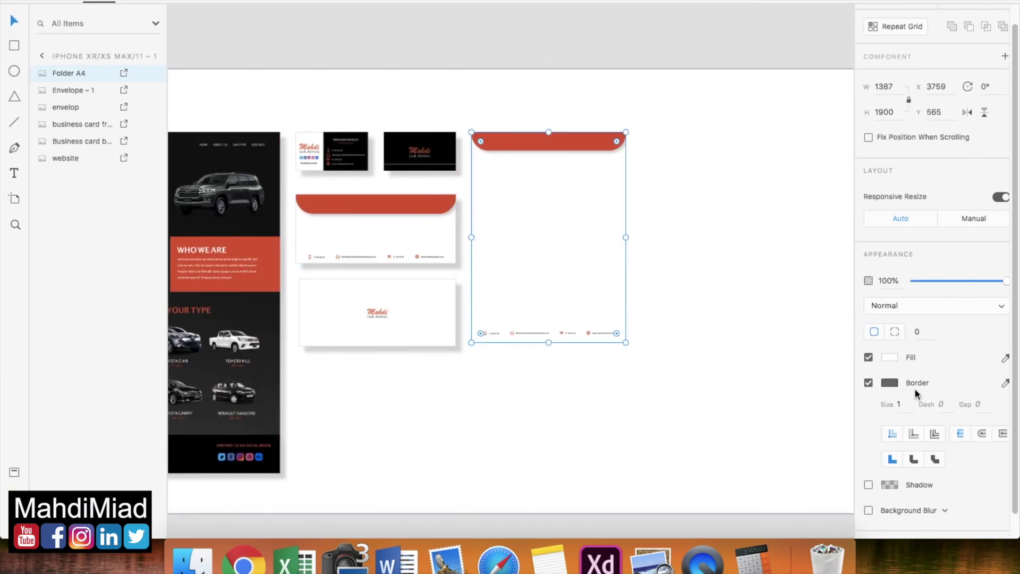
left_click(867, 482)
left_click(894, 484)
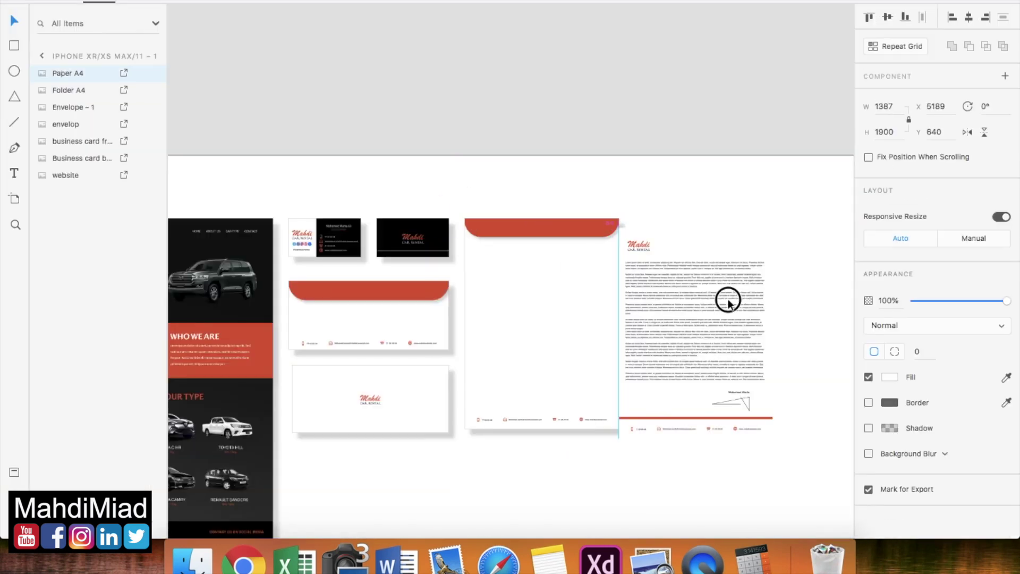
- Place the Paper A4 image beside the folder at X 5288, Y 535 and add a border and a shadow with X 50, Y 50
left_click_drag(727, 303, 739, 291)
left_click(868, 402)
left_click(868, 471)
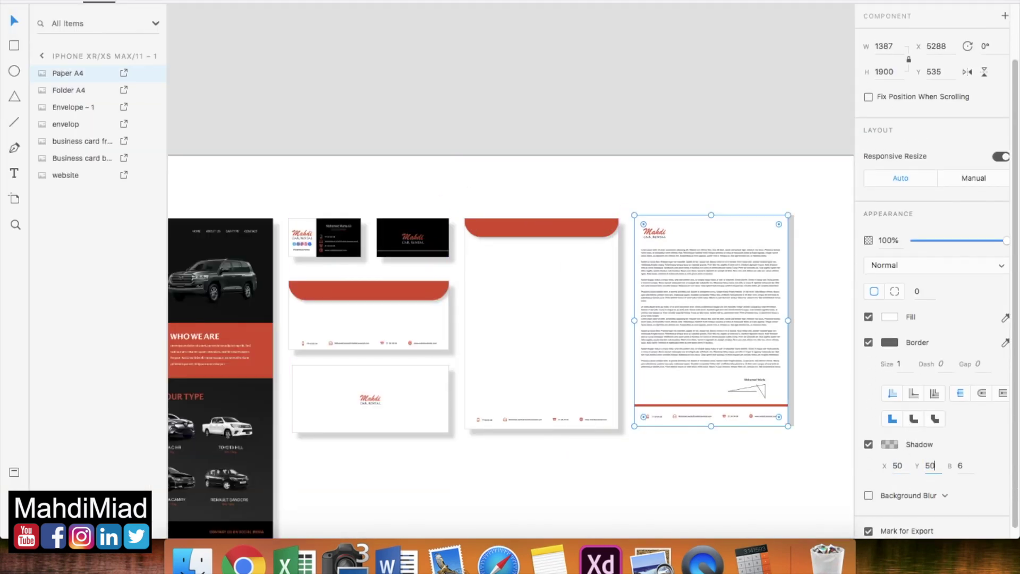
scroll(648, 333, "down", 10)
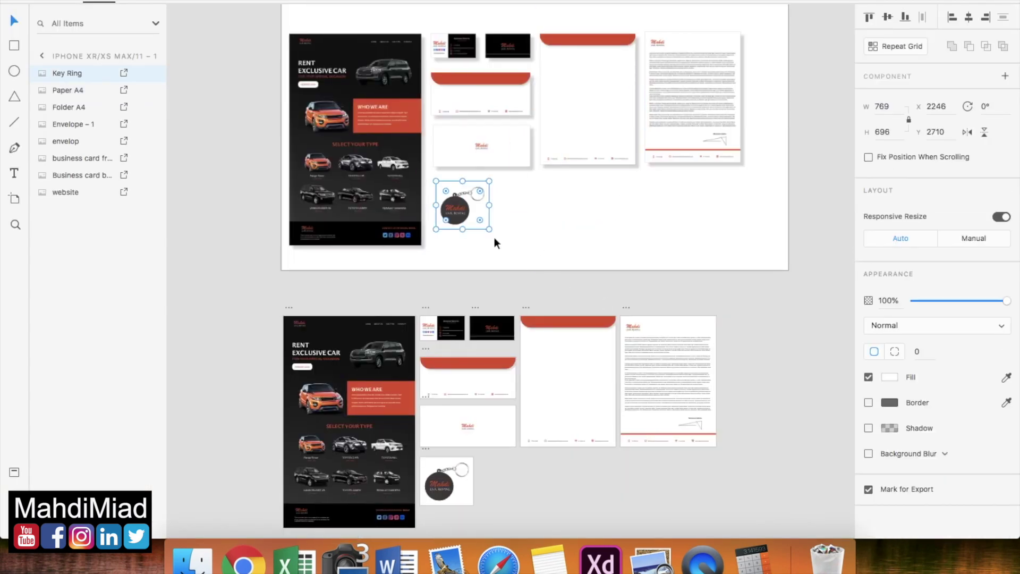
- Delete the Key Ring image from the presentation board and turn off the fill of the original Key Ring artboard
key("Delete")
scroll(473, 218, "down", 5)
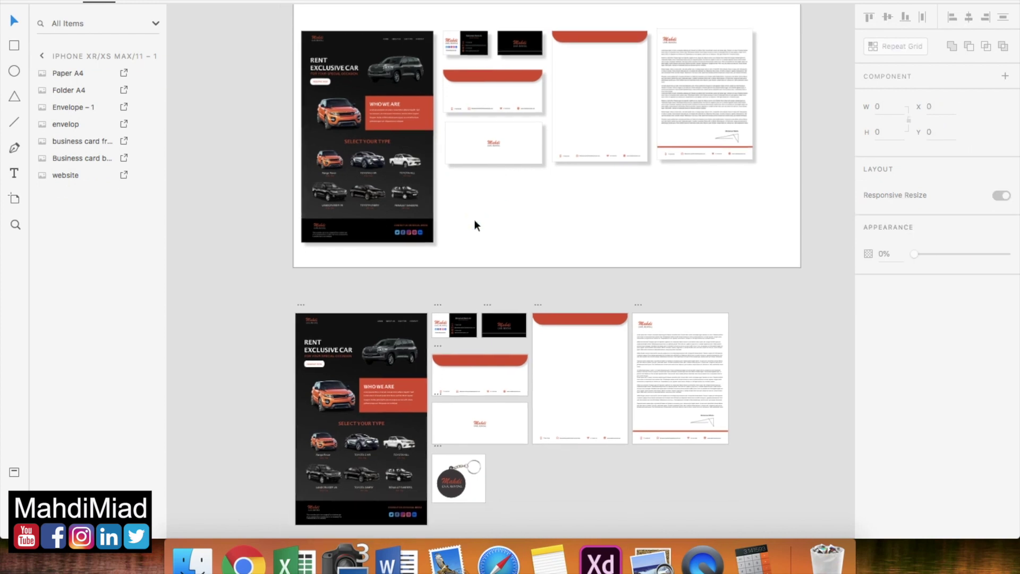
scroll(478, 346, "up", 3)
scroll(475, 364, "up", 3)
scroll(476, 365, "down", 3)
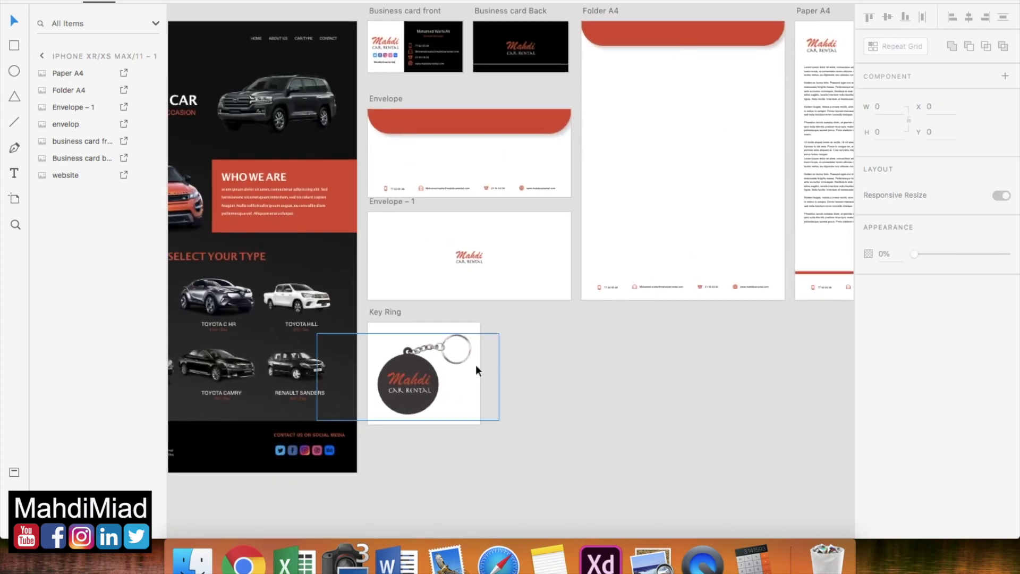
left_click(380, 313)
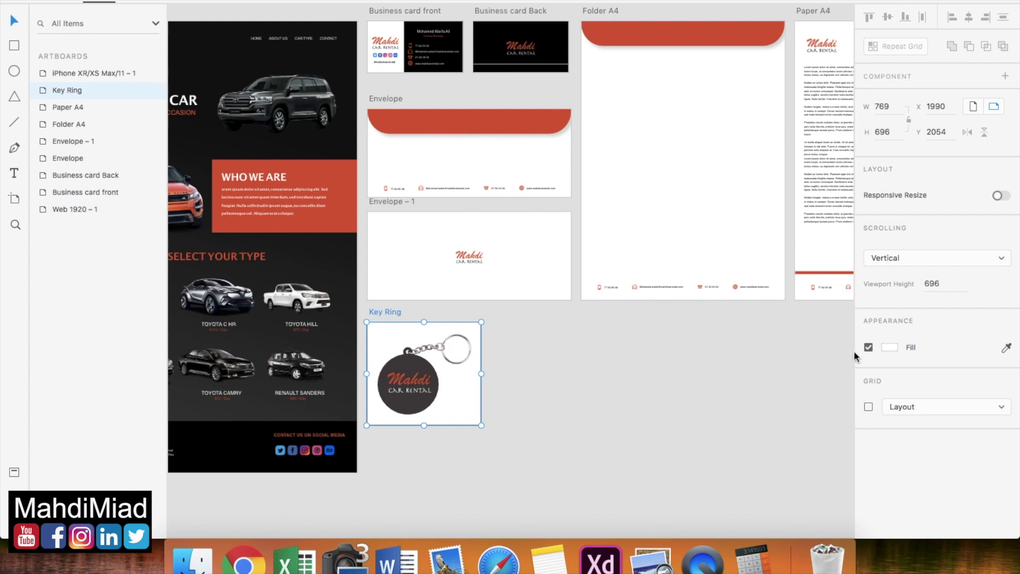
left_click(869, 347)
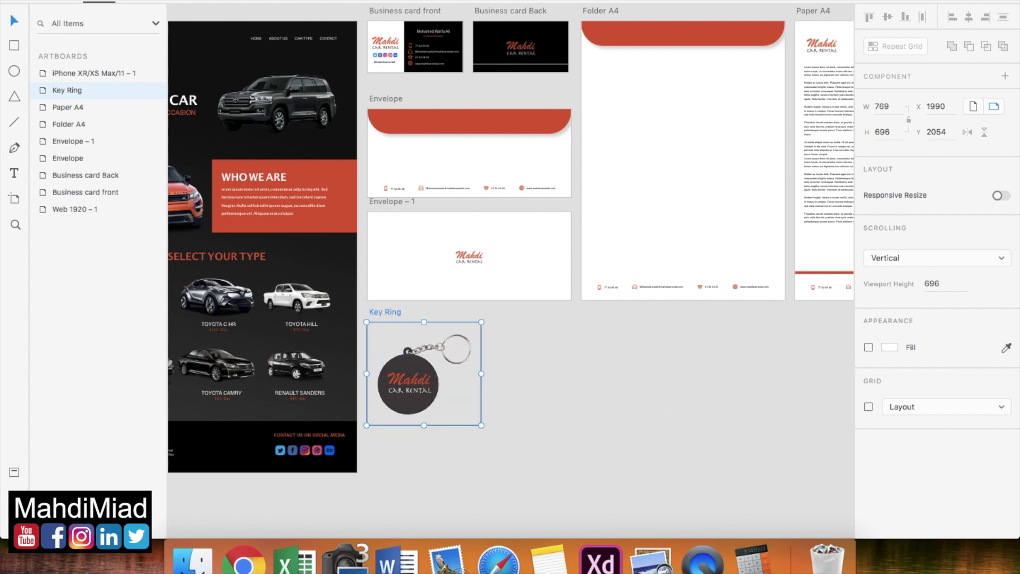
- Export the Key Ring artboard as a PNG into the final imgaes folder, replacing the existing Key Ring.png
left_click(72, 1)
mouse_move(222, 163)
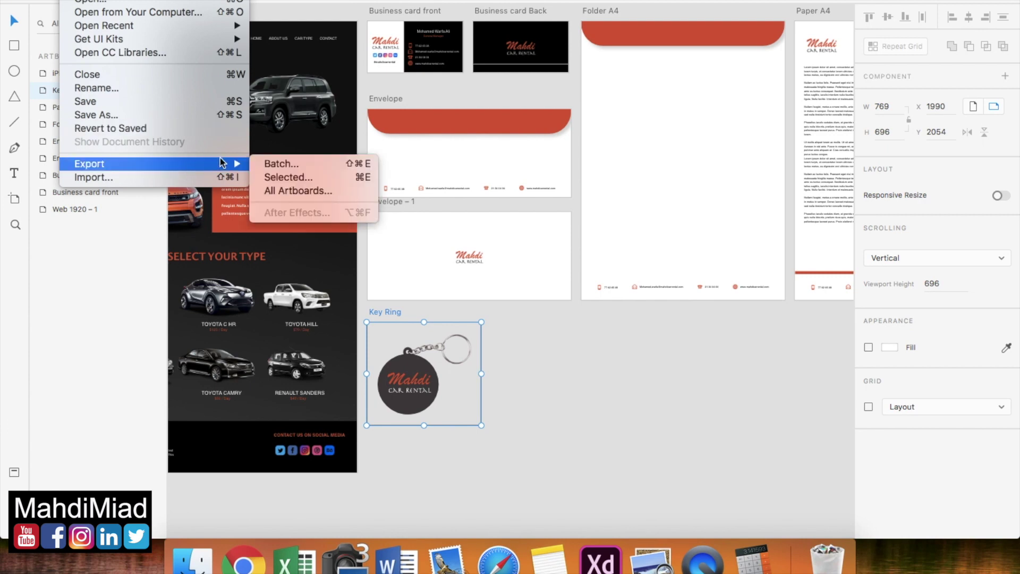
left_click(290, 178)
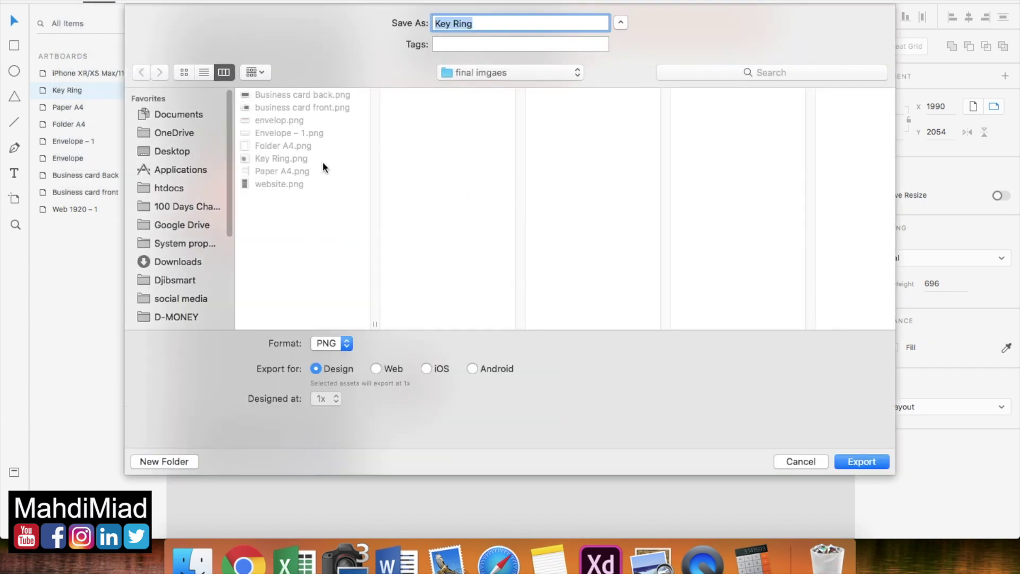
left_click(274, 162)
left_click(869, 463)
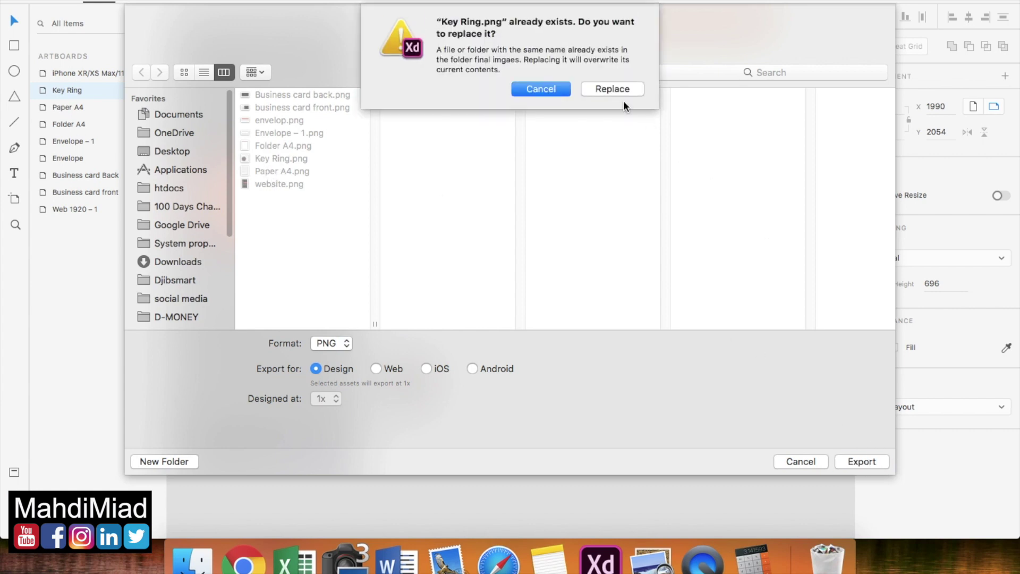
left_click(616, 87)
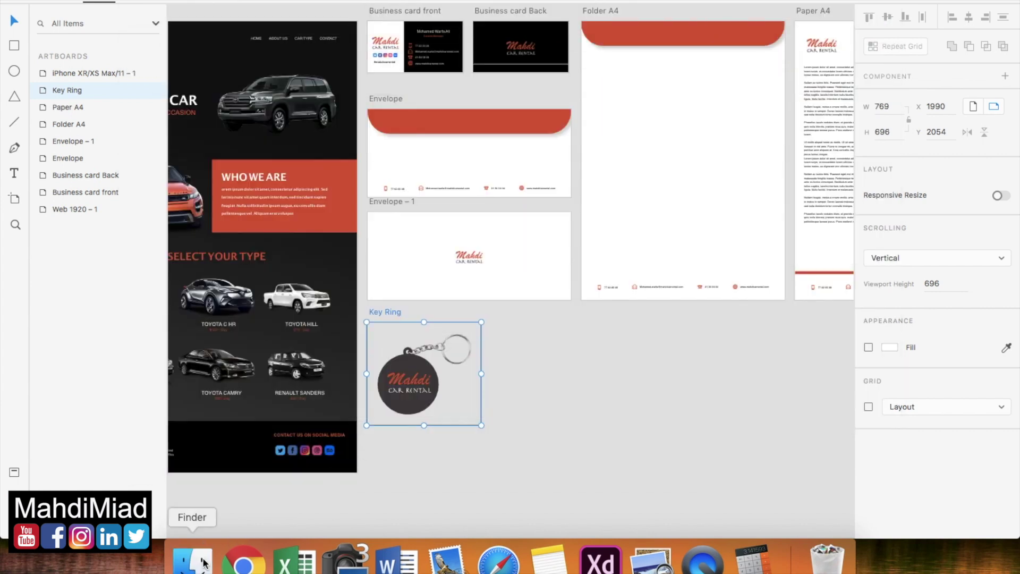
- Copy Key Ring.png from Finder and paste it onto the presentation board below the Envelope – 1 image at X 2318, Y 2710
left_click(192, 559)
double_click(589, 53)
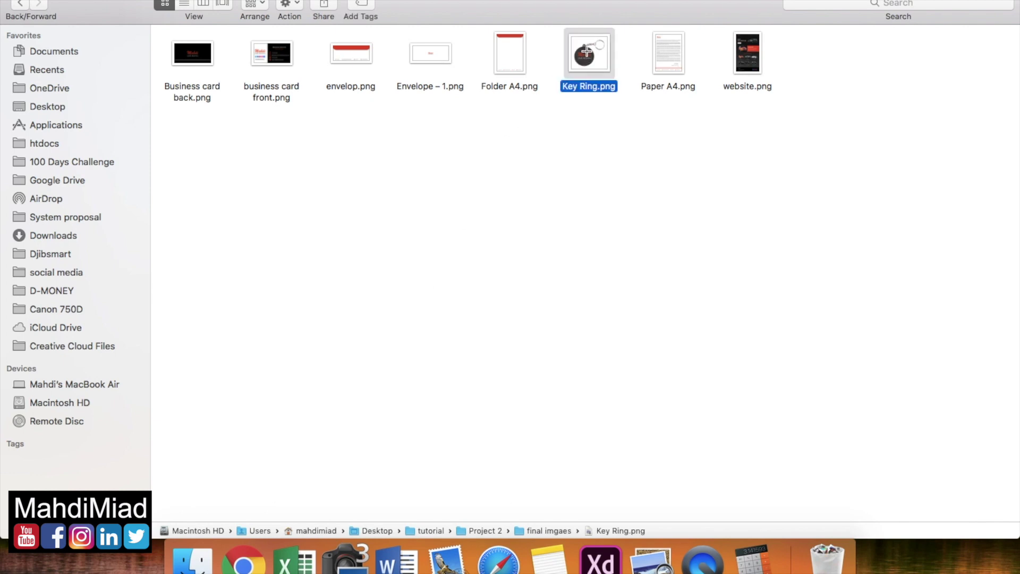
key("super+q")
left_click(600, 559)
left_click(568, 412)
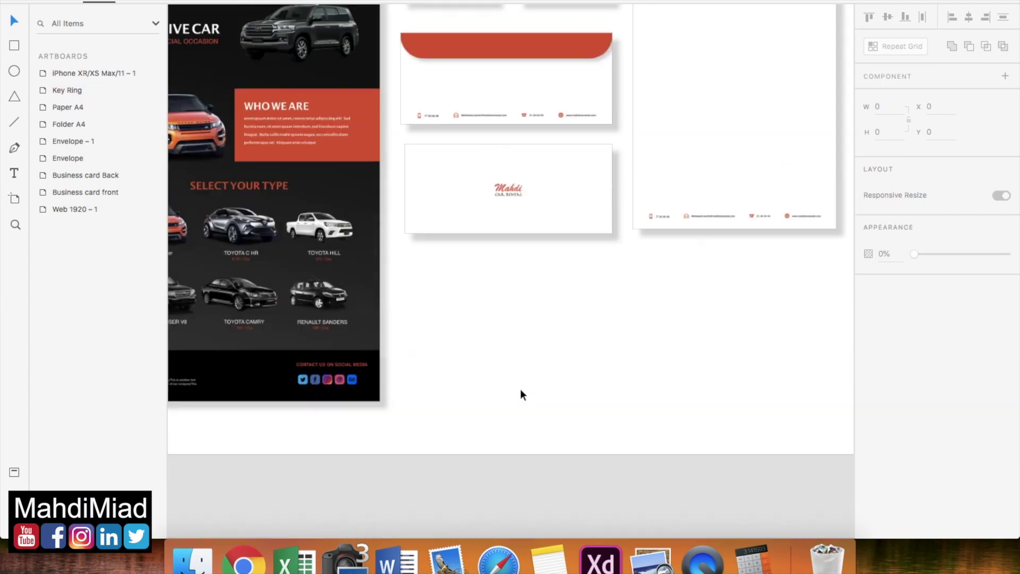
key("super+v")
left_click_drag(534, 285, 500, 368)
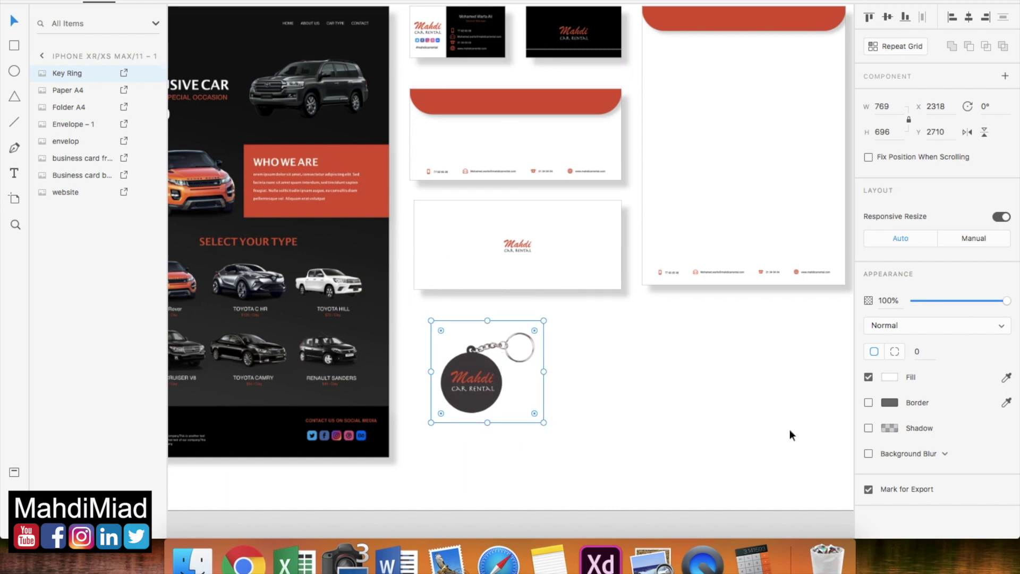
- Give the Key Ring image a shadow with X 50, Y 50 and B 30, without a border
left_click(868, 402)
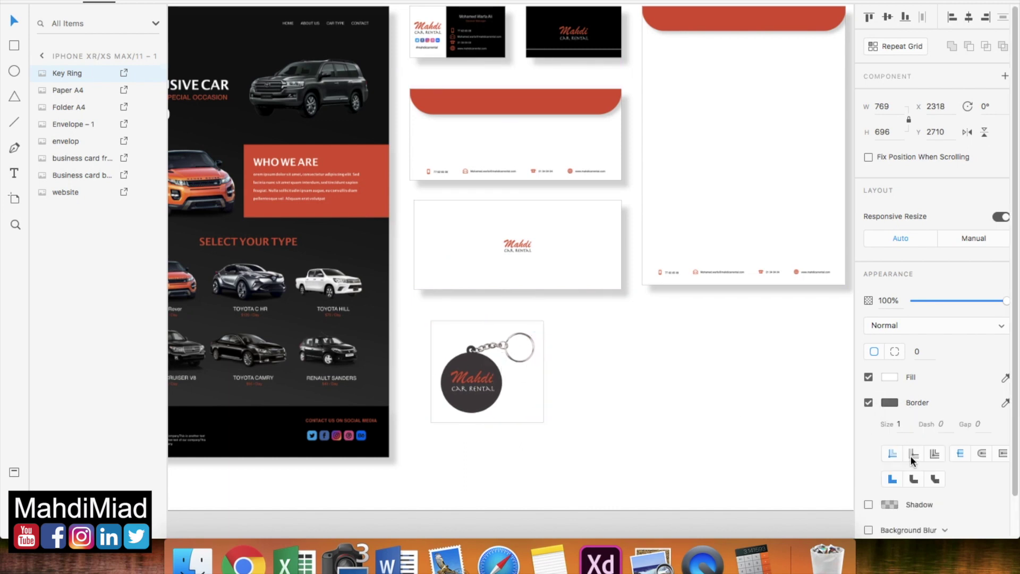
left_click(870, 403)
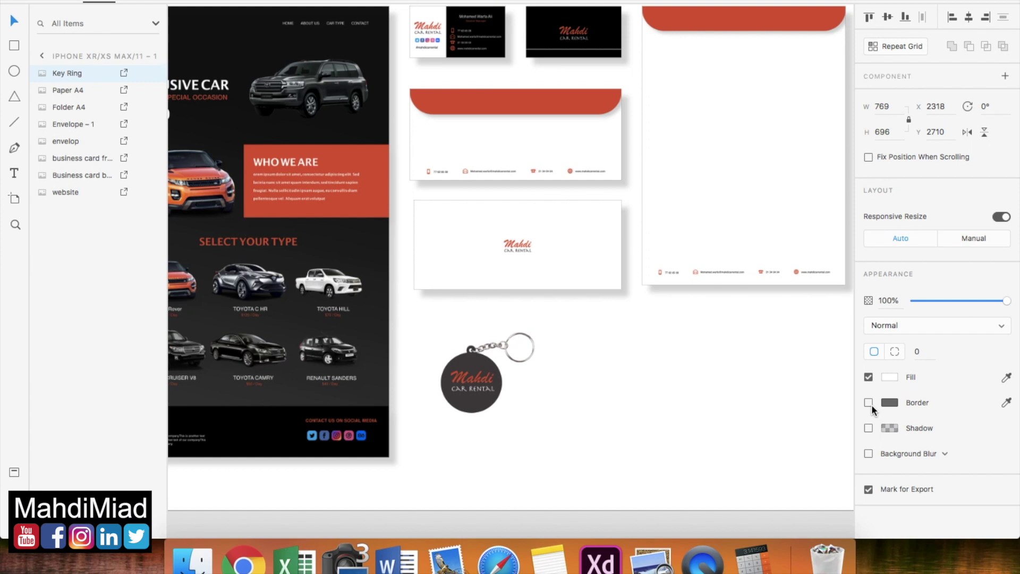
left_click(868, 429)
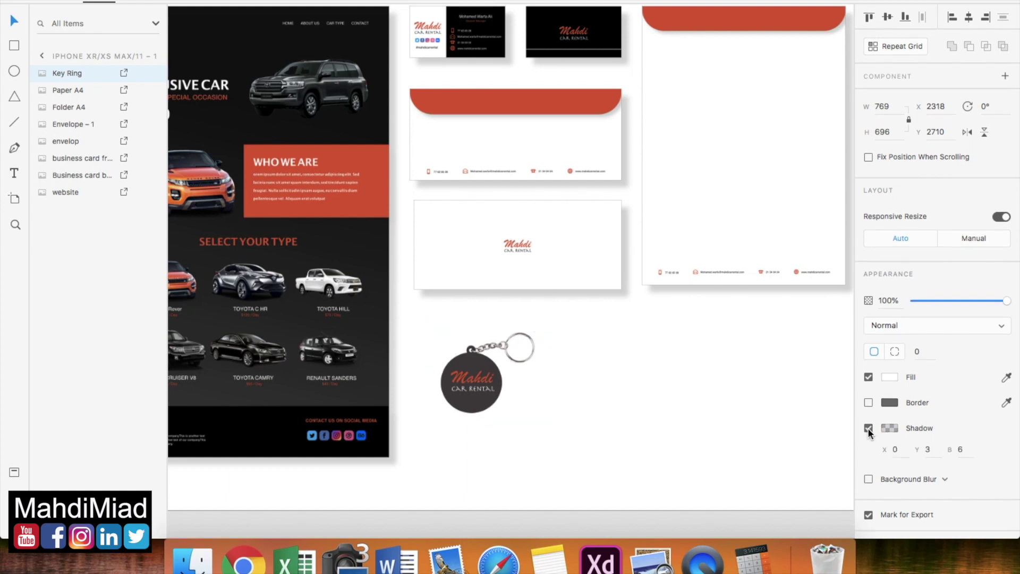
left_click(897, 449)
type("50")
key("Tab")
type("50")
key("Tab")
type("30")
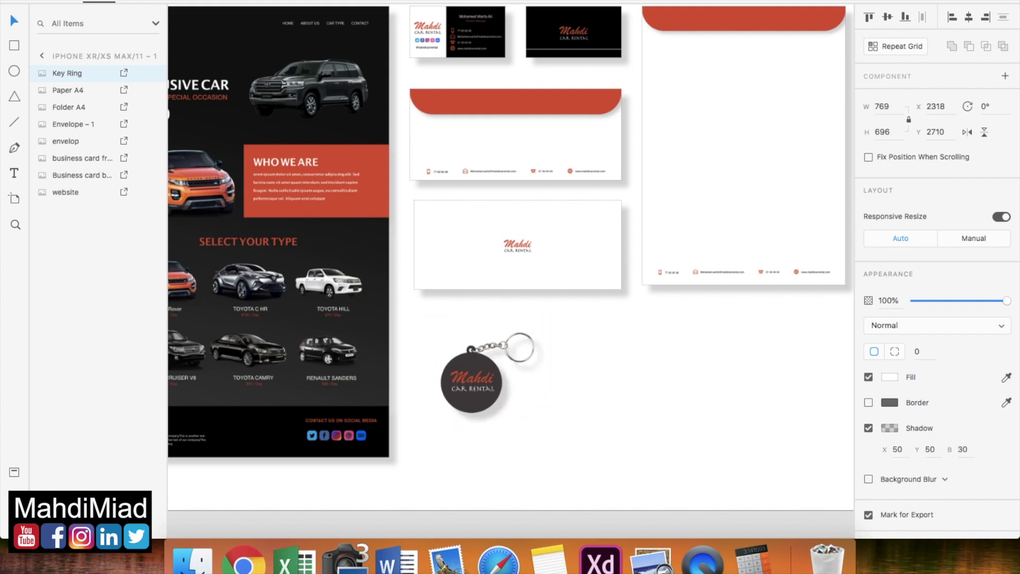
- Shift the Key Ring image left to X 2239, keeping it at Y 2710
left_click(511, 346)
left_click(616, 423)
left_click(509, 378)
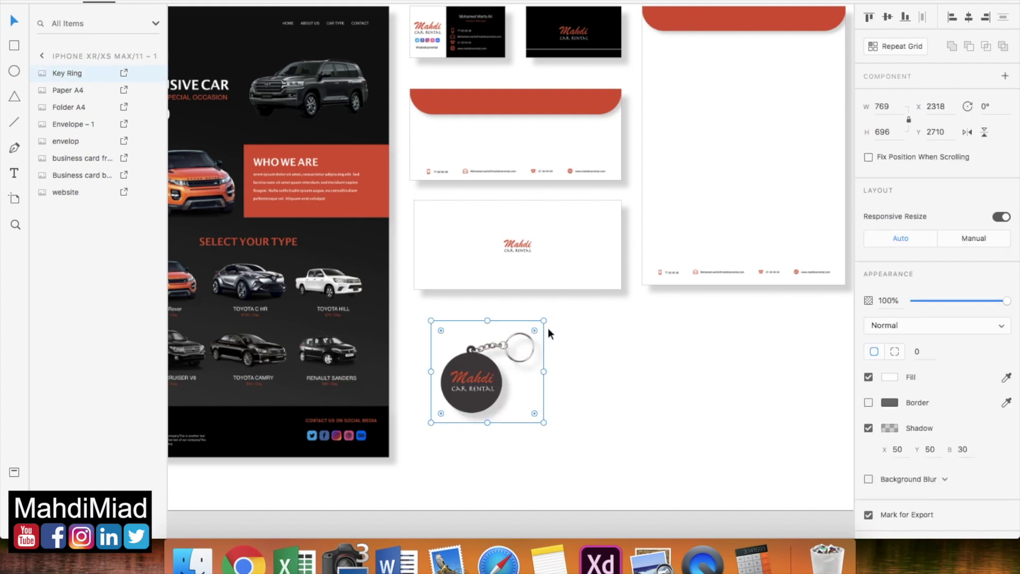
scroll(587, 375, "down", 2)
left_click(575, 400)
left_click(490, 350)
left_click_drag(489, 351, 484, 351)
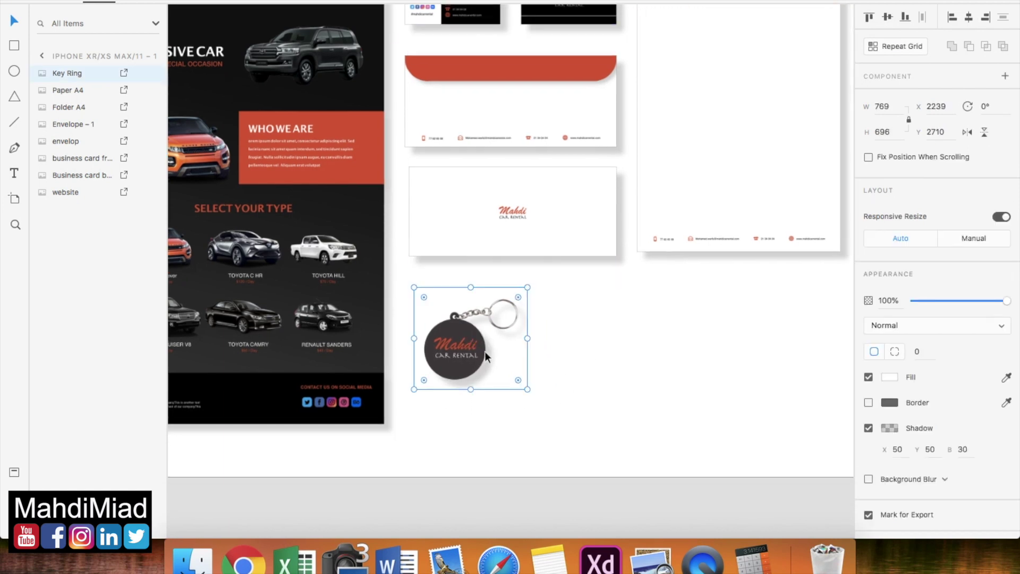
left_click(604, 396)
- Draw a rectangle about 382 by 295 to the right of the key ring, without a border and filled black
scroll(604, 396, "up", 5)
scroll(603, 396, "right", 2)
scroll(603, 396, "down", 2)
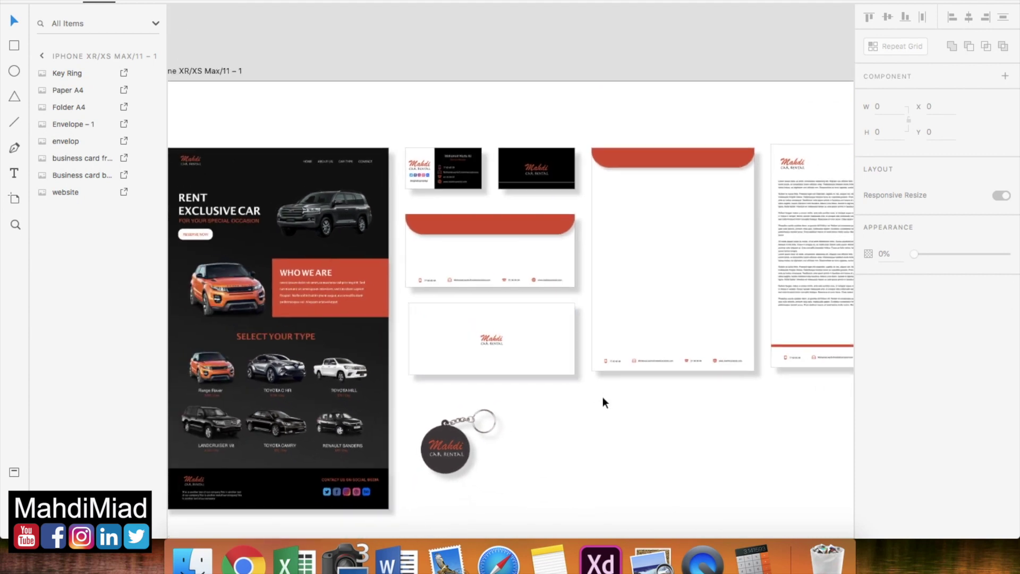
scroll(603, 396, "down", 2)
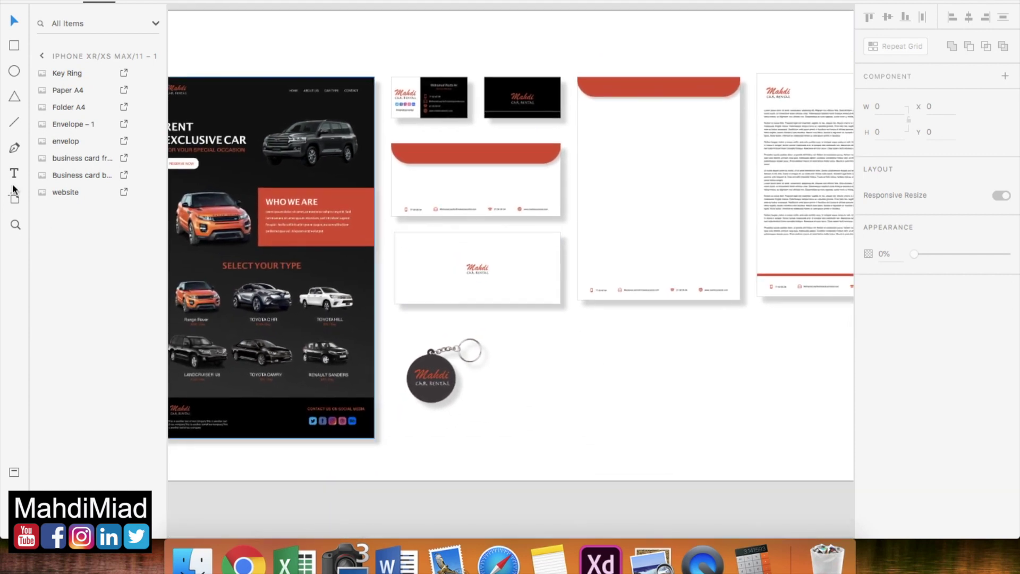
left_click(11, 49)
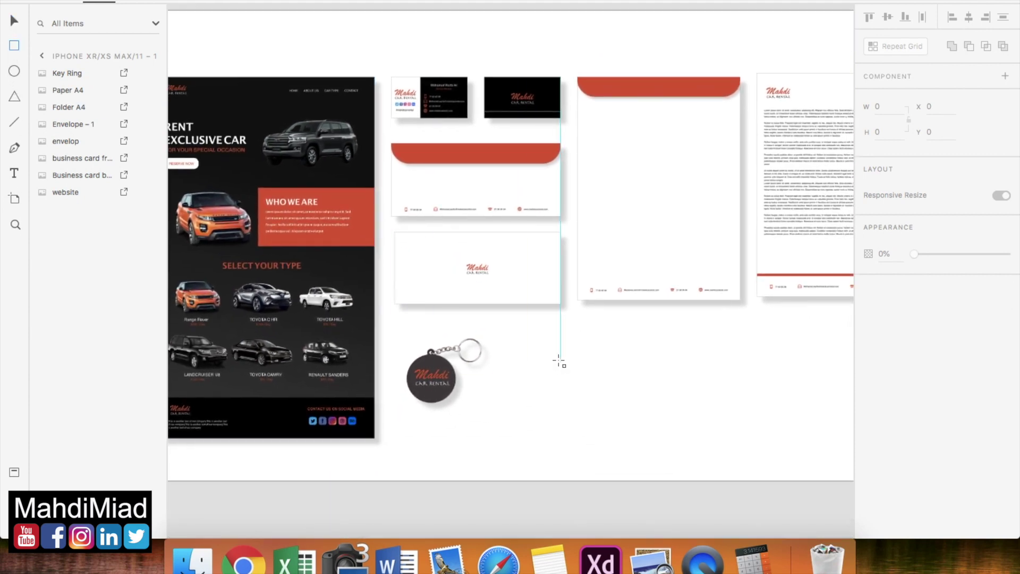
mouse_move(560, 360)
left_mouse_down()
mouse_move(574, 402)
mouse_move(619, 394)
mouse_move(605, 394)
left_mouse_up()
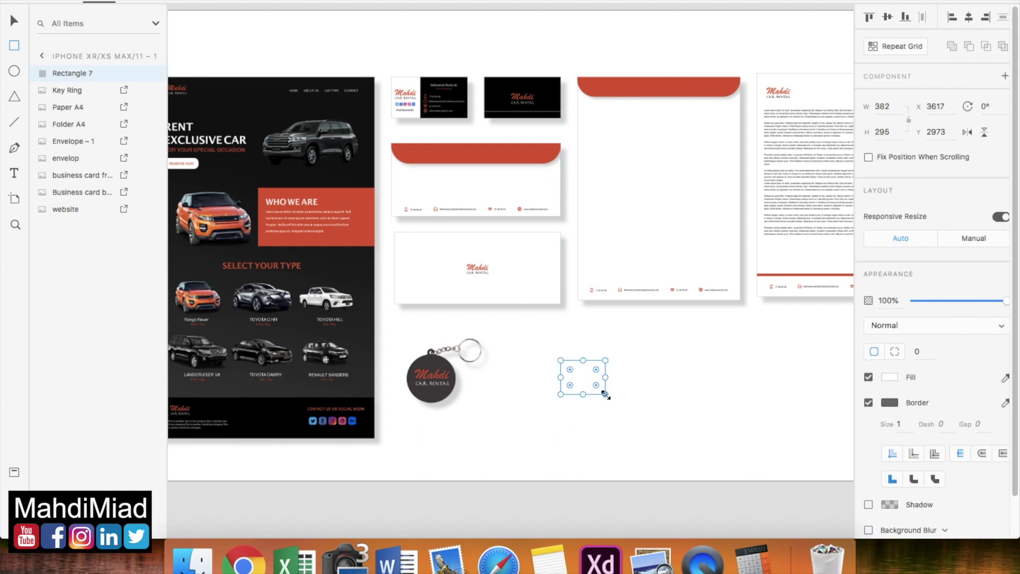
left_click(868, 402)
left_click(891, 378)
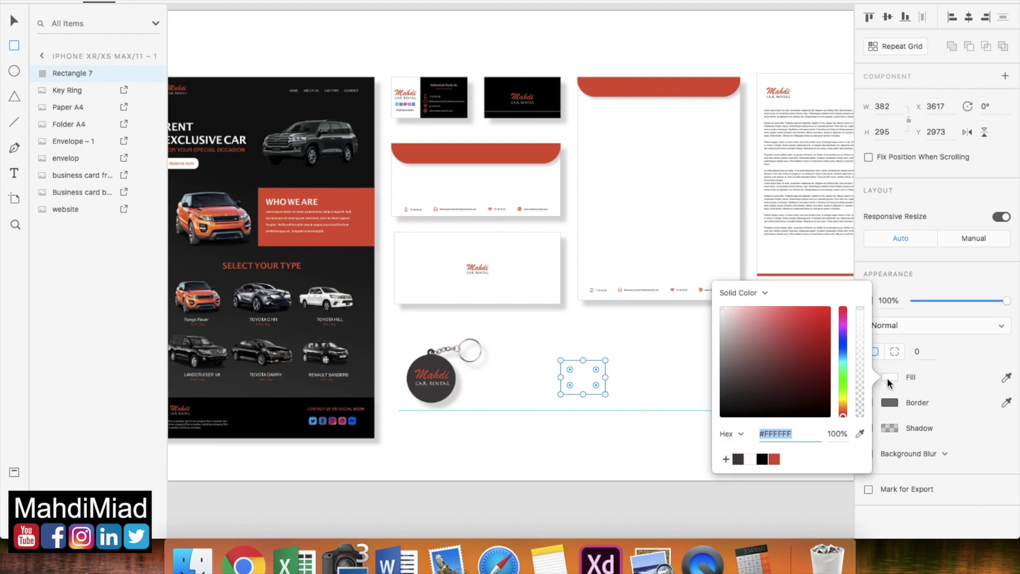
left_click(762, 459)
left_click(608, 449)
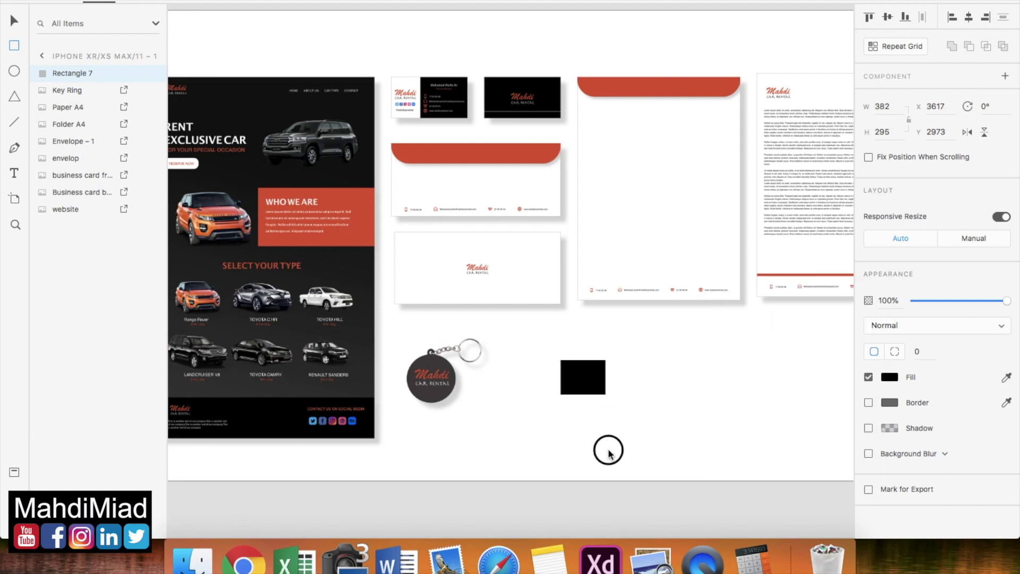
- Duplicate the black rectangle to its right at X 4071, Y 2973 and fill the copy with the saved red
left_click(13, 24)
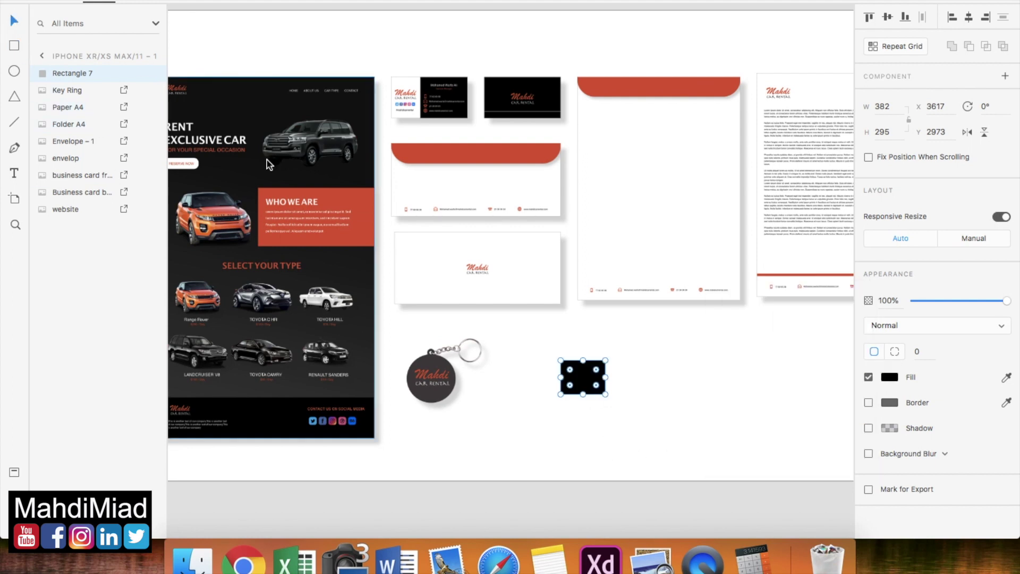
left_click_drag(591, 384, 639, 381)
key("super+z")
left_click(894, 377)
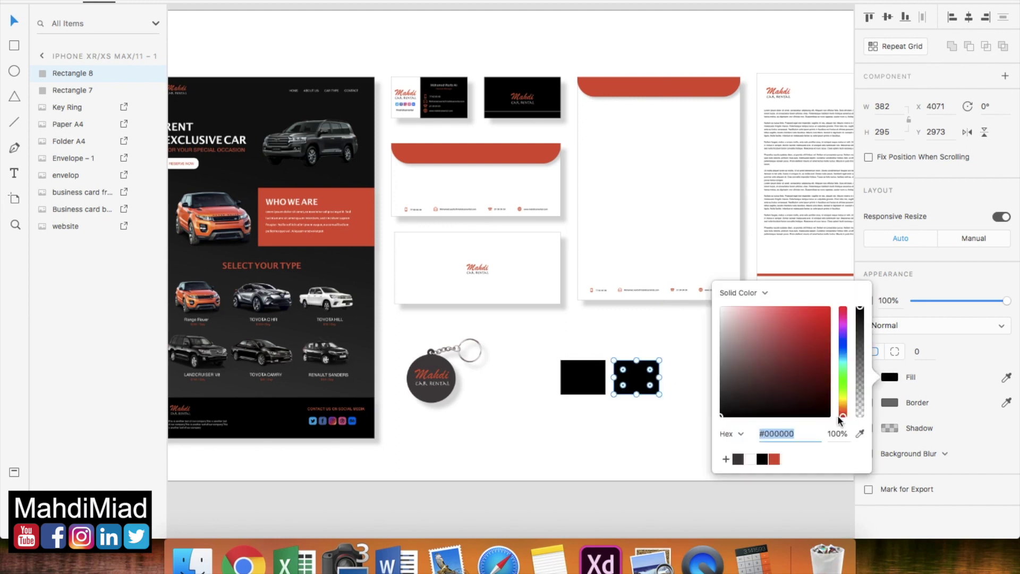
left_click(774, 459)
left_click(649, 432)
- Duplicate the red rectangle to its right at X 4525, Y 2973 and fill the copy with white #FFFFFF
left_click(637, 386)
left_click_drag(636, 384, 689, 378)
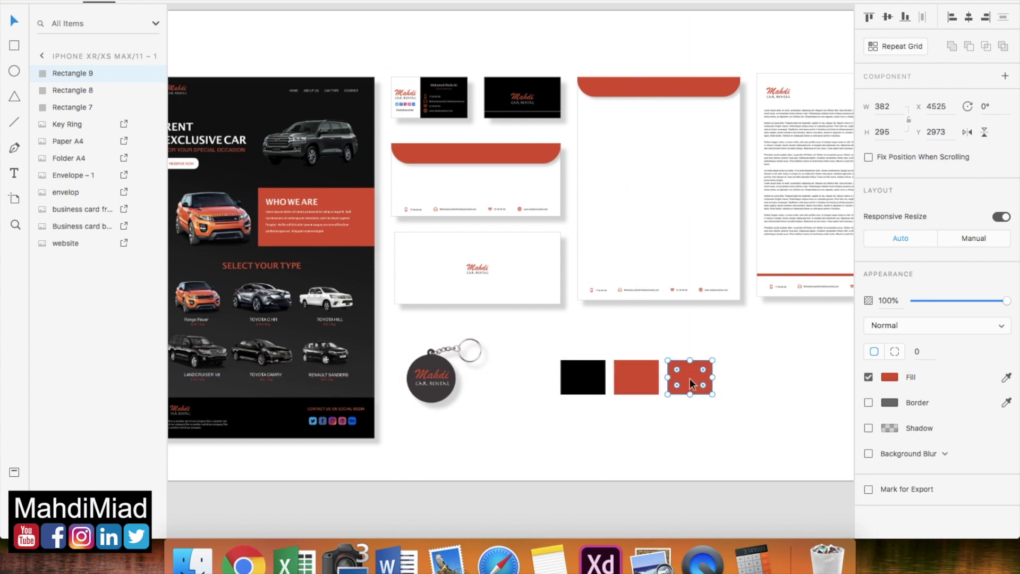
left_click(889, 378)
left_click(751, 459)
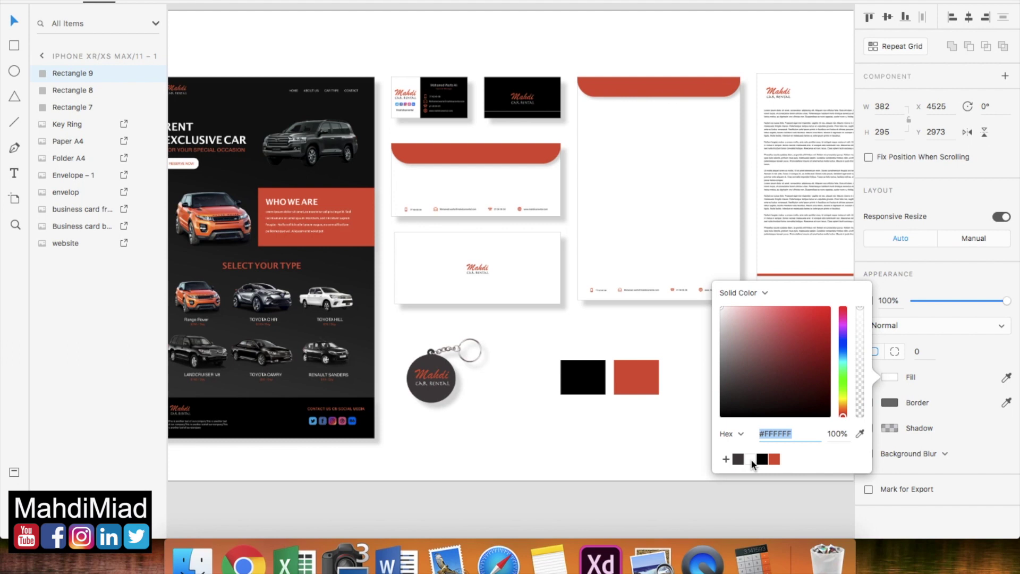
left_click(931, 383)
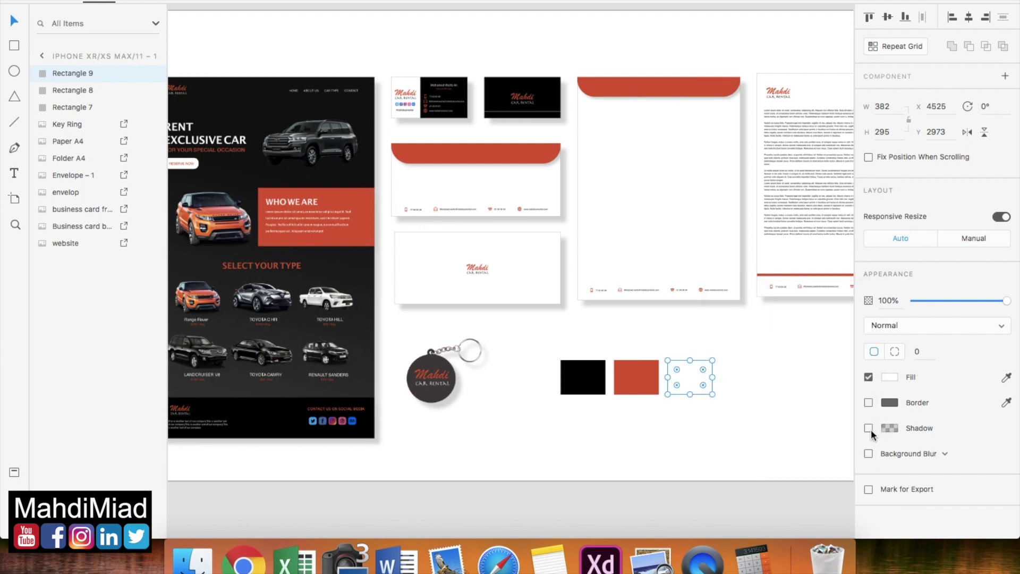
- Give the white rectangle a shadow with X 50, Y 50 and B 30
left_click(870, 428)
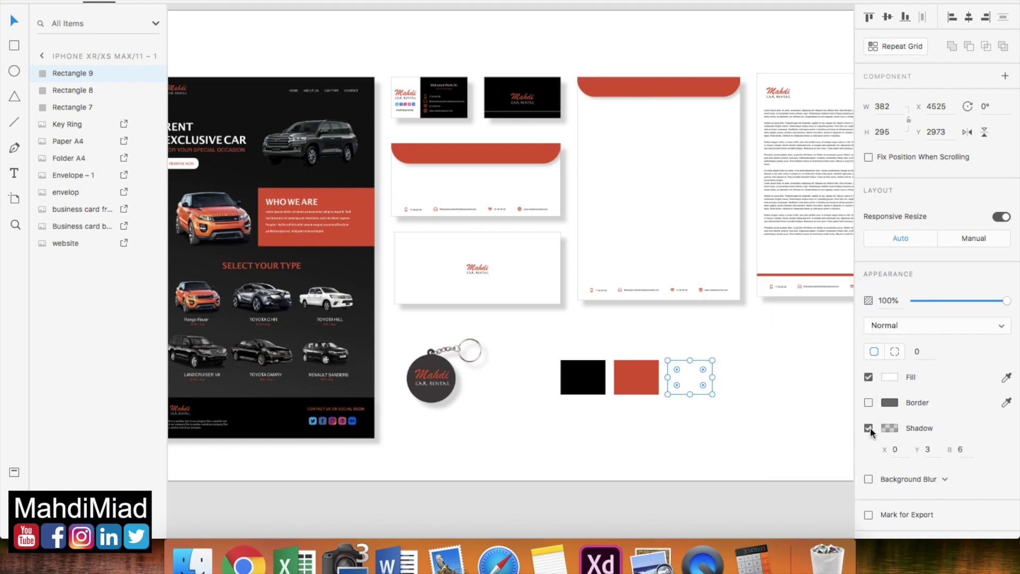
type("50")
key("Tab")
type("50")
key("Tab")
type("30")
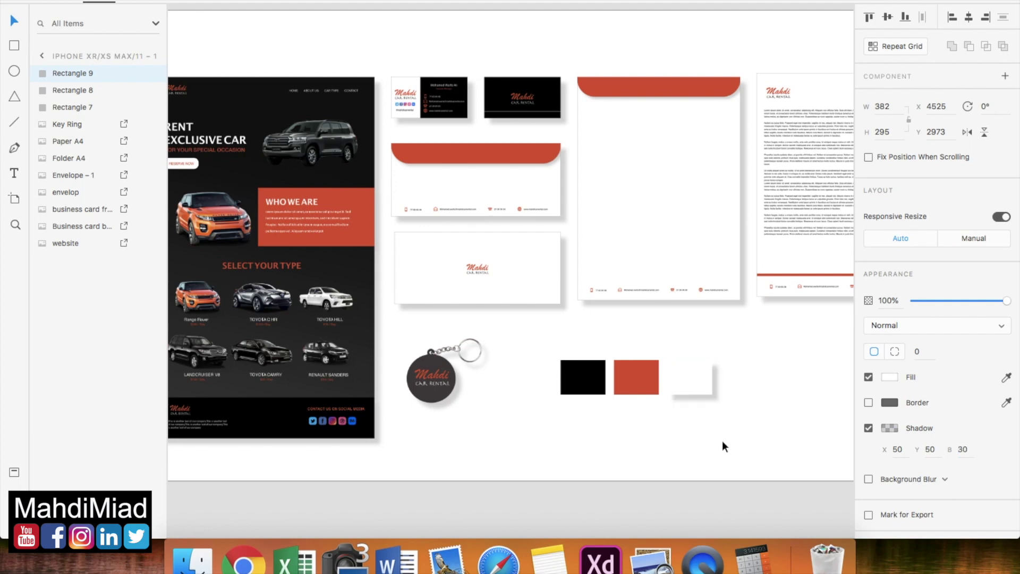
- Give the red rectangle a shadow like the white one's, with Y 50 and B 30
left_click(647, 385)
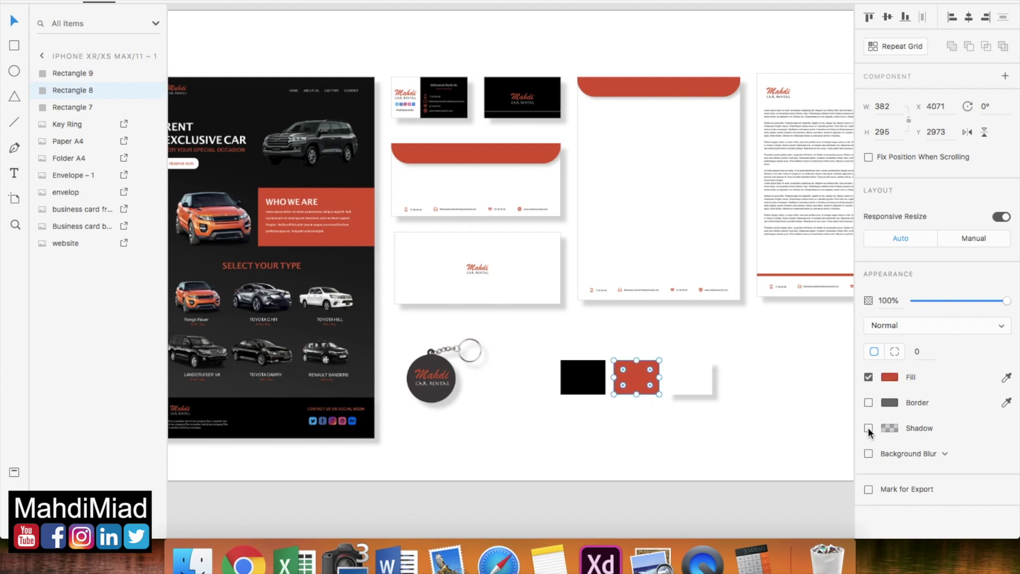
left_click(868, 428)
key("Tab")
type("50")
key("Tab")
type("30")
key("Return")
- Give the black rectangle a shadow with X 50, Y 50 and B 30
left_click(584, 380)
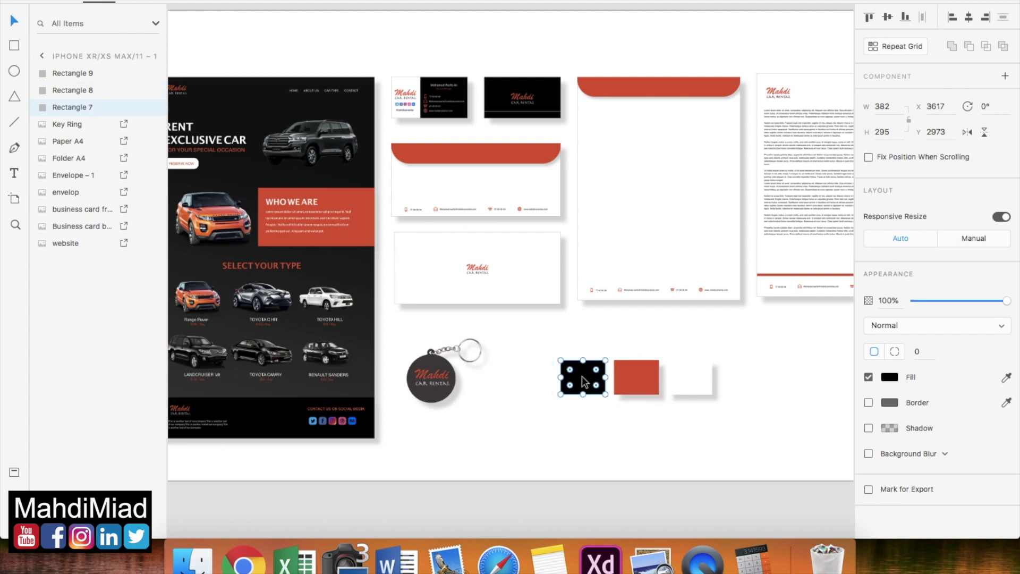
left_click(869, 428)
type("50")
key("Tab")
type("50")
key("Tab")
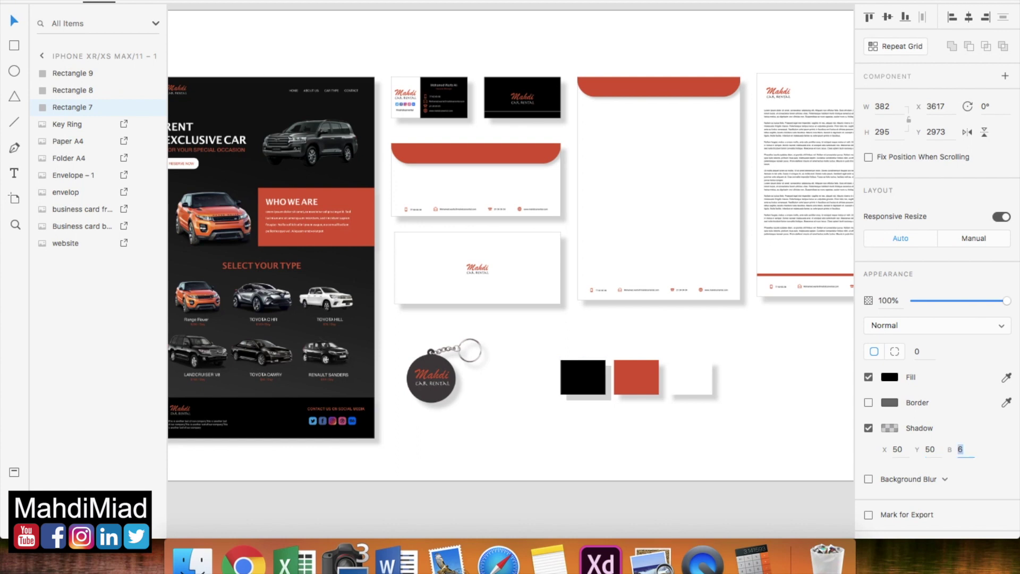
type("30")
- Close the gaps between the black, red and white rectangles so they form one continuous colour strip
left_click_drag(640, 378, 668, 380)
left_click(648, 441)
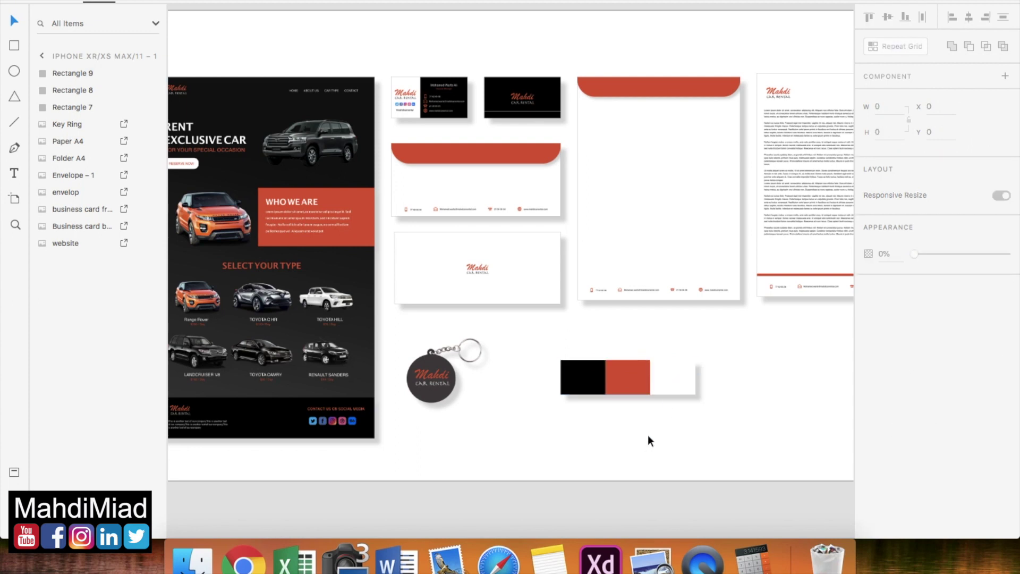
scroll(648, 441, "down", 3)
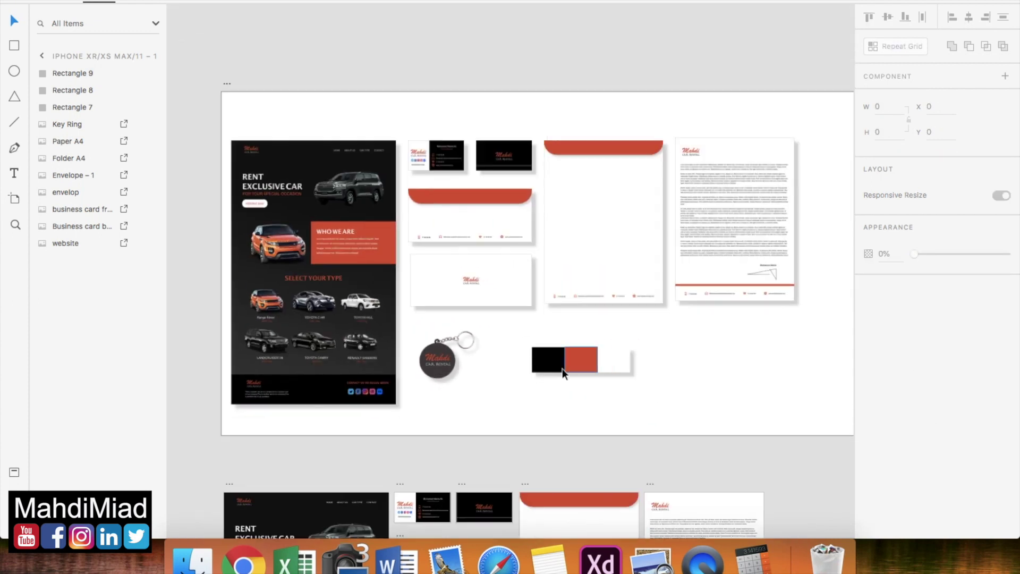
- Check the font and text size of the website headings "Rent Exclusive Car", "Who We Are" and "Select Your Type"
scroll(474, 355, "down", 5)
scroll(336, 358, "up", 3)
left_click(218, 236)
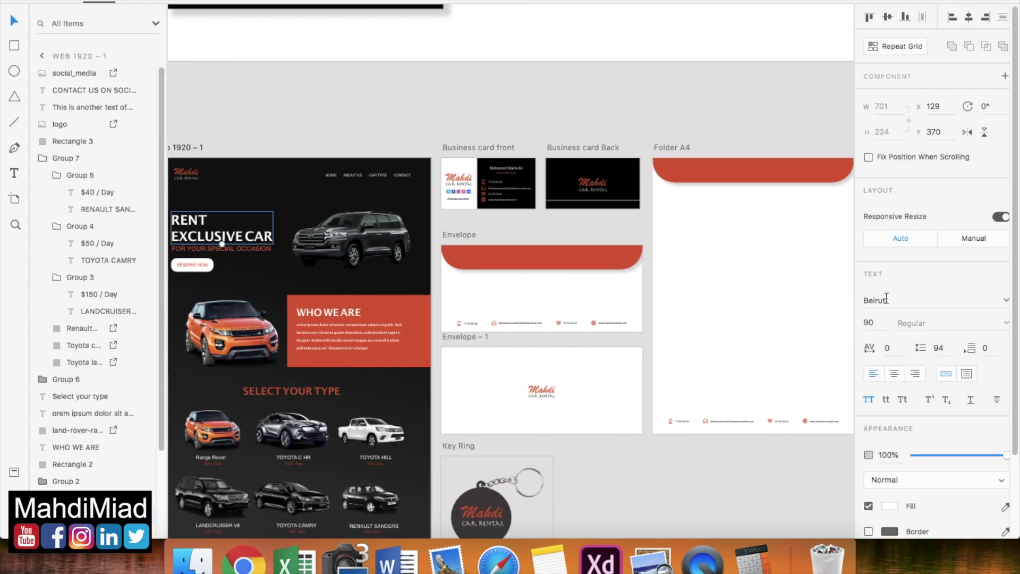
left_click(874, 323)
scroll(575, 309, "left", 5)
scroll(576, 309, "down", 1)
left_click(502, 281)
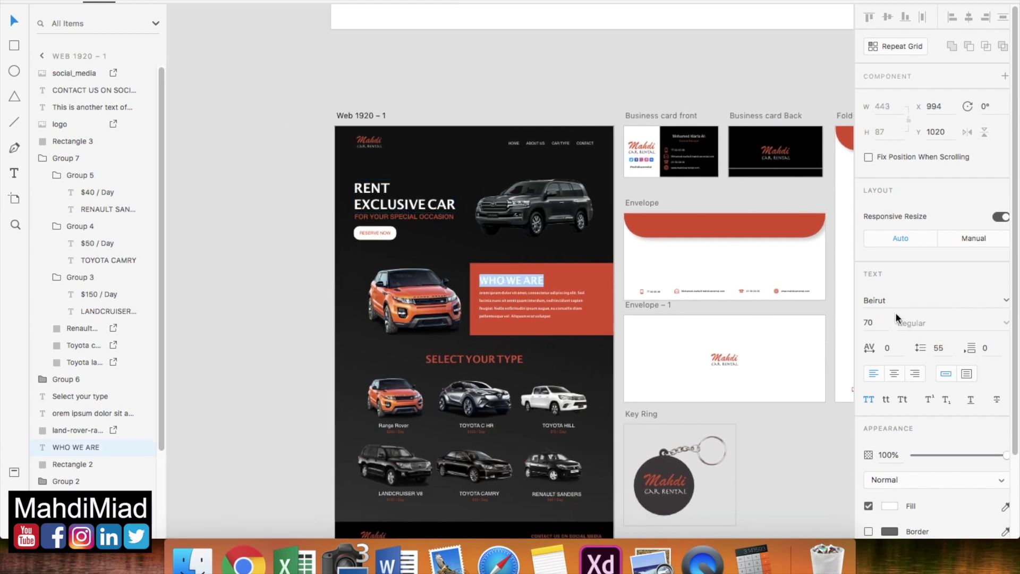
left_click(868, 323)
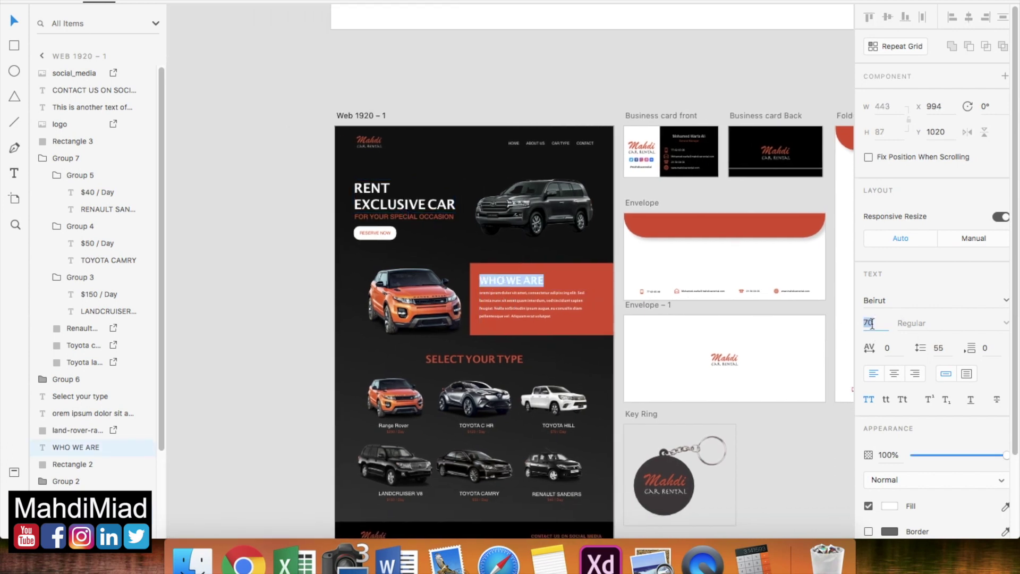
double_click(455, 360)
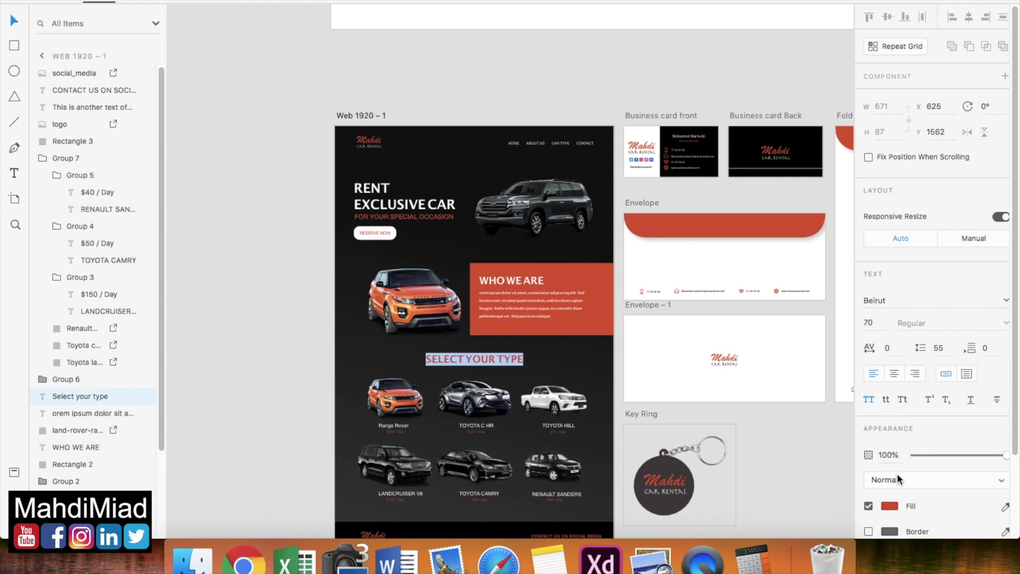
key("Escape")
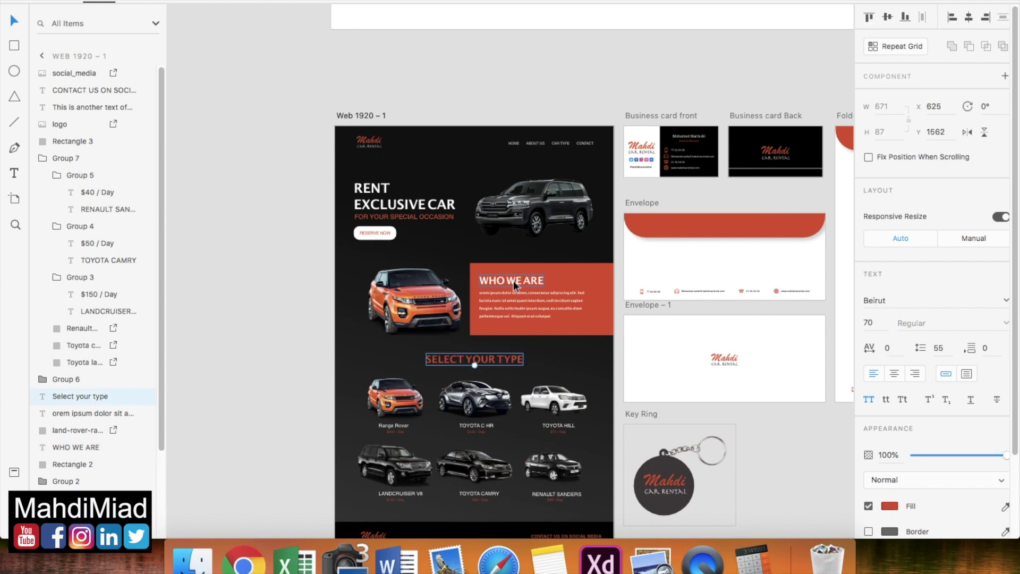
- Look over the original stationery artboards and return to the empty strip above the images on the branding board
scroll(547, 412, "down", 3)
scroll(595, 404, "right", 6)
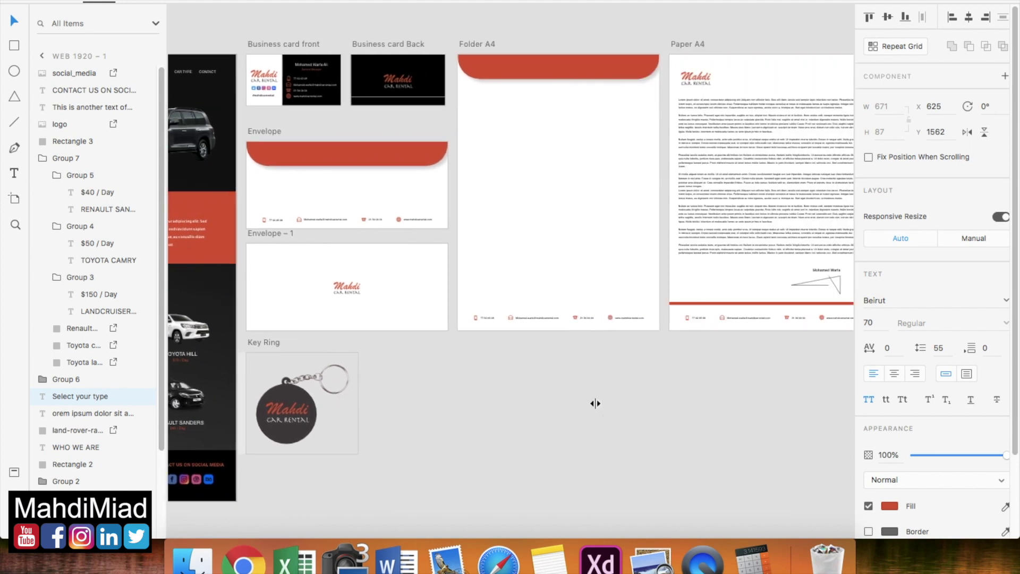
scroll(598, 526, "down", 3)
scroll(485, 365, "down", 3)
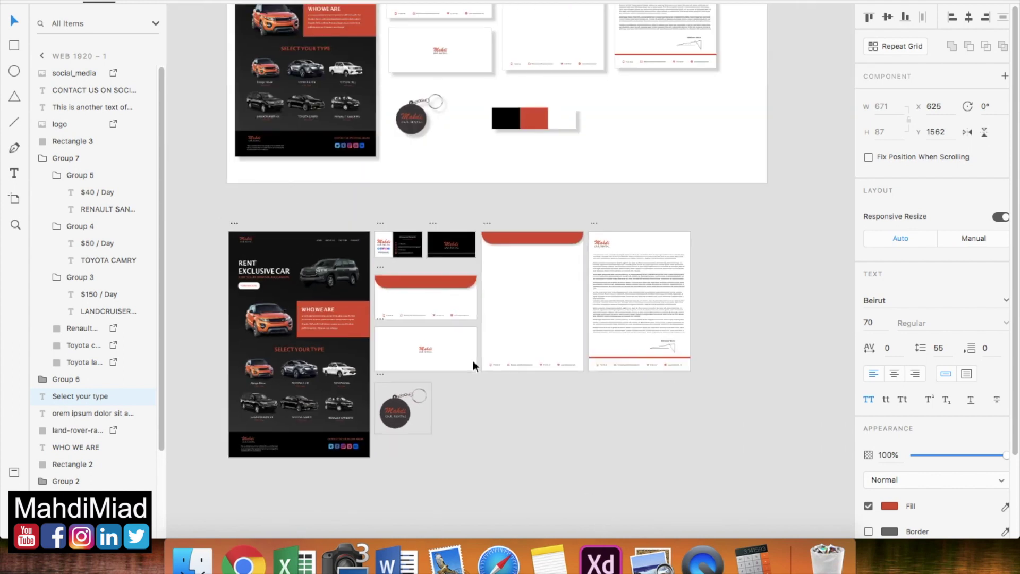
left_click(641, 139)
scroll(642, 139, "down", 3)
scroll(641, 139, "up", 8)
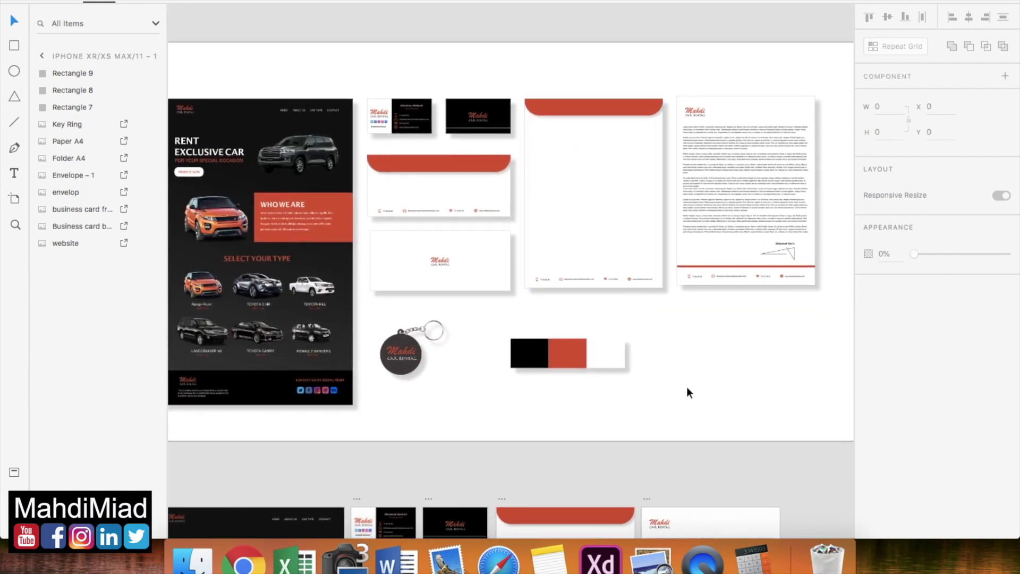
scroll(712, 402, "left", 5)
scroll(712, 403, "up", 3)
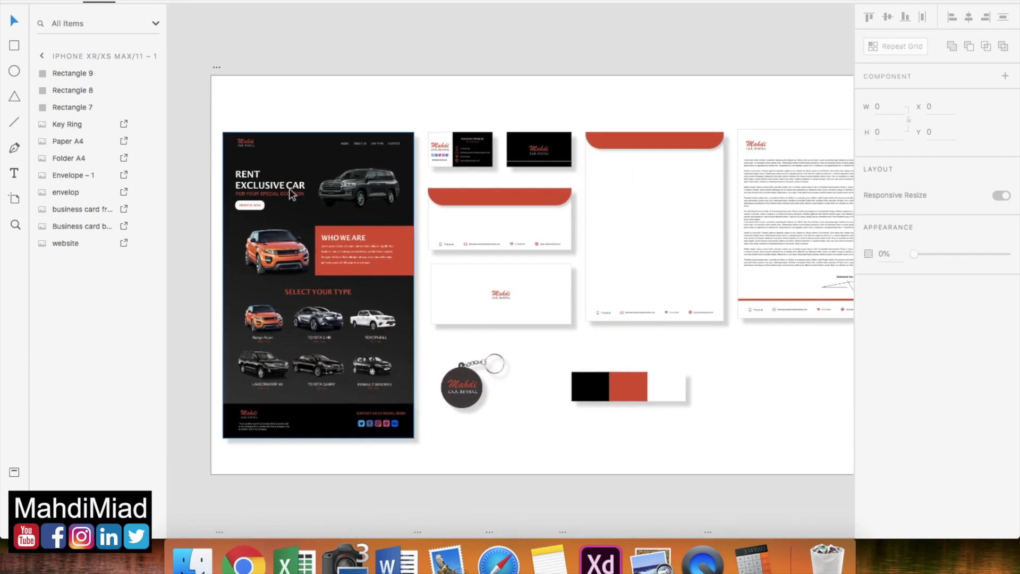
scroll(426, 154, "up", 5)
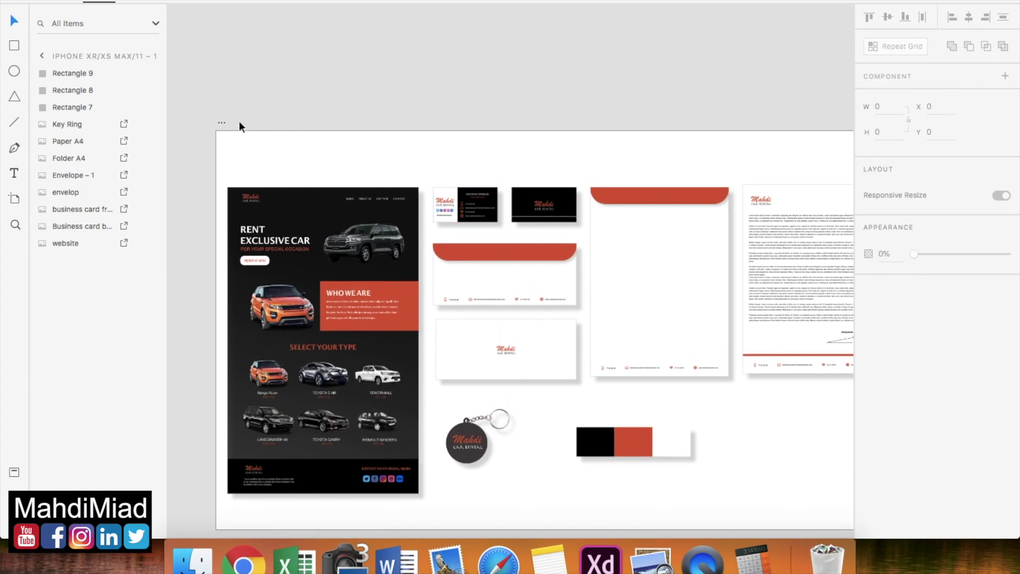
- Add the title text "Car Rental Branding" above the stationery images on the presentation board and set its size to 100
left_click(220, 124)
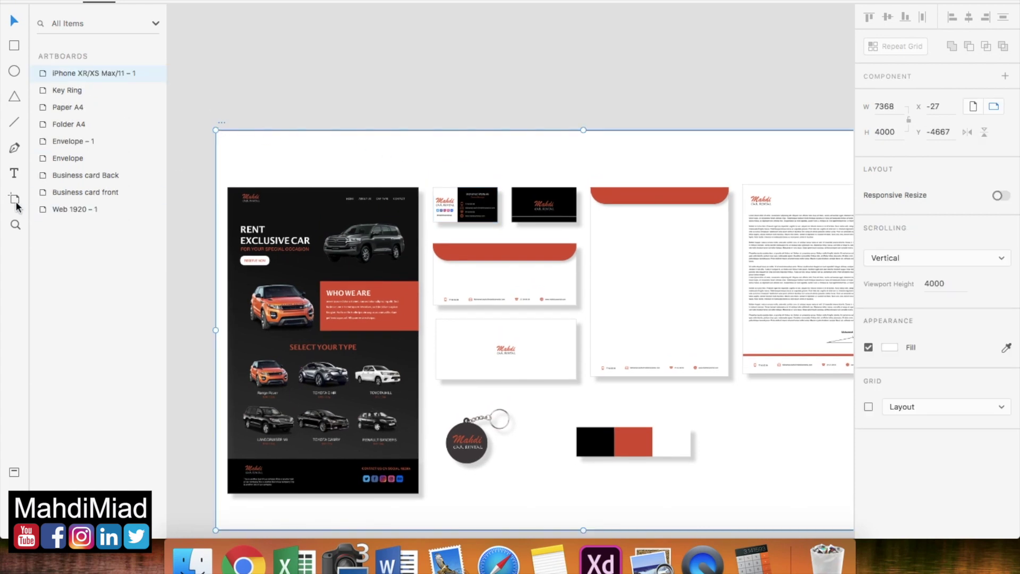
left_click(544, 171)
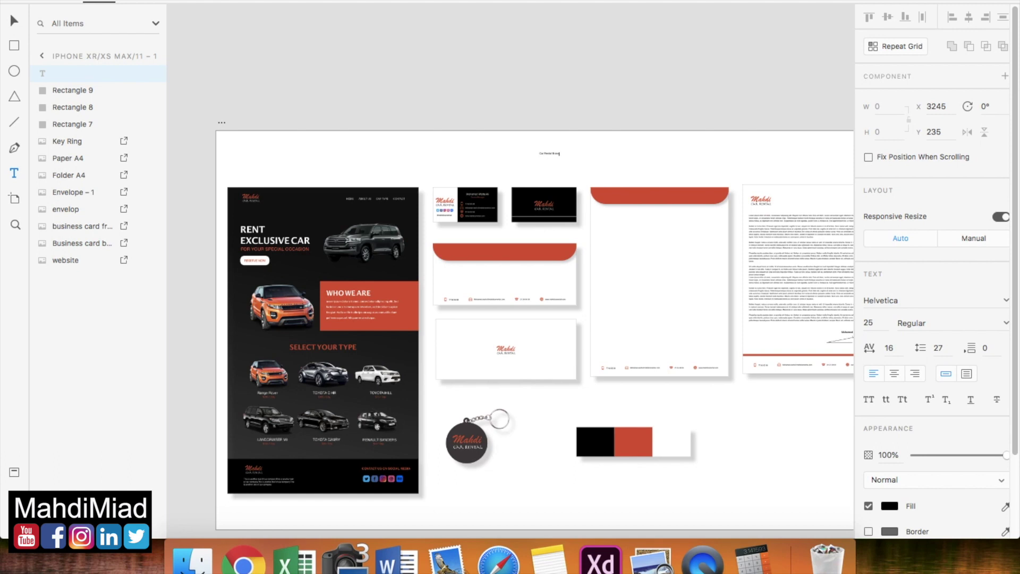
left_click(875, 322)
type("100")
key("Return")
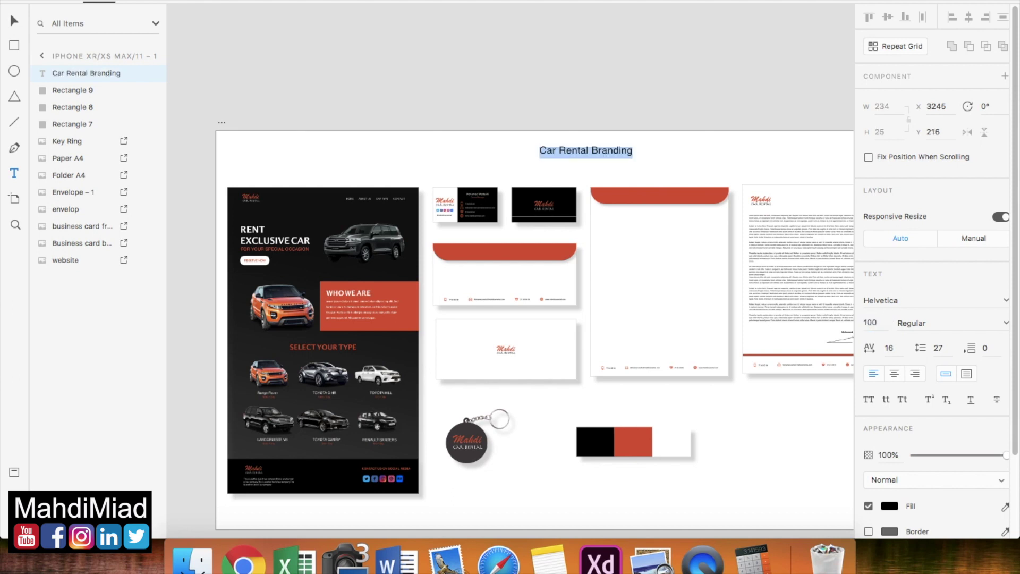
- Make the board title all uppercase and set its font to Beirut
left_click(869, 399)
left_click(897, 300)
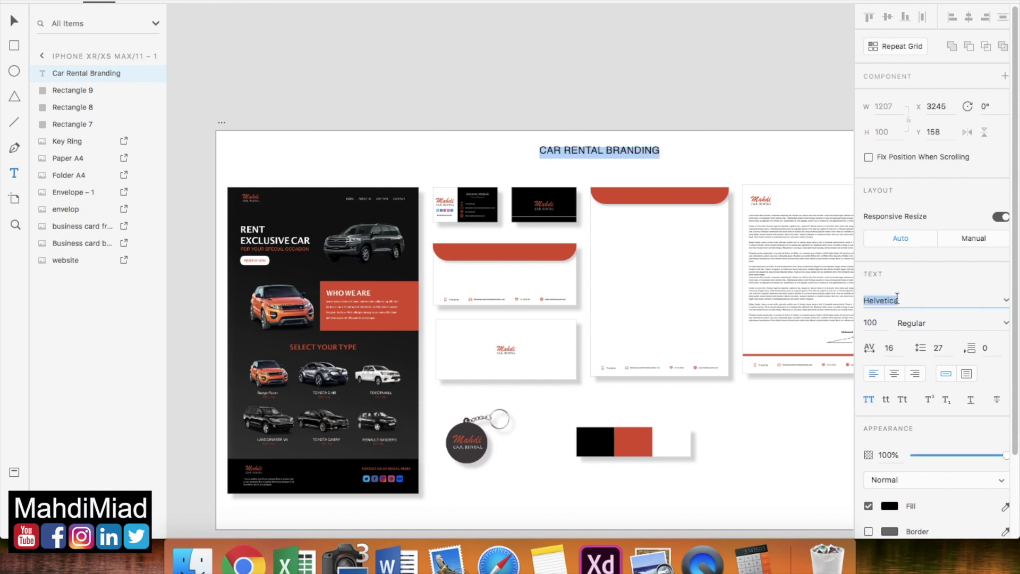
type("Beirut")
key("Return")
key("Escape")
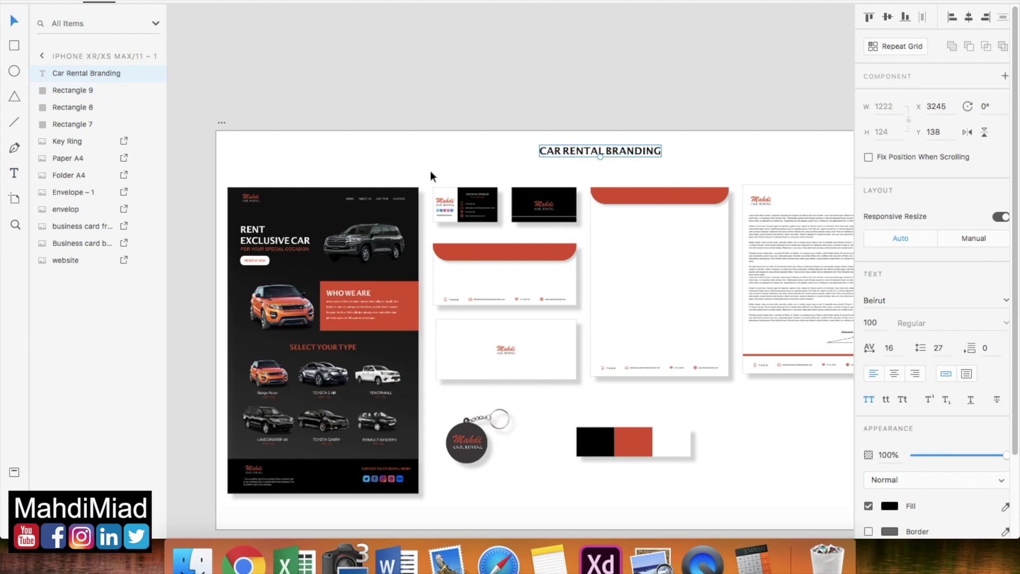
- Fill the board title with the saved brand red #E34C26 and nudge the title slightly downward
left_click(889, 506)
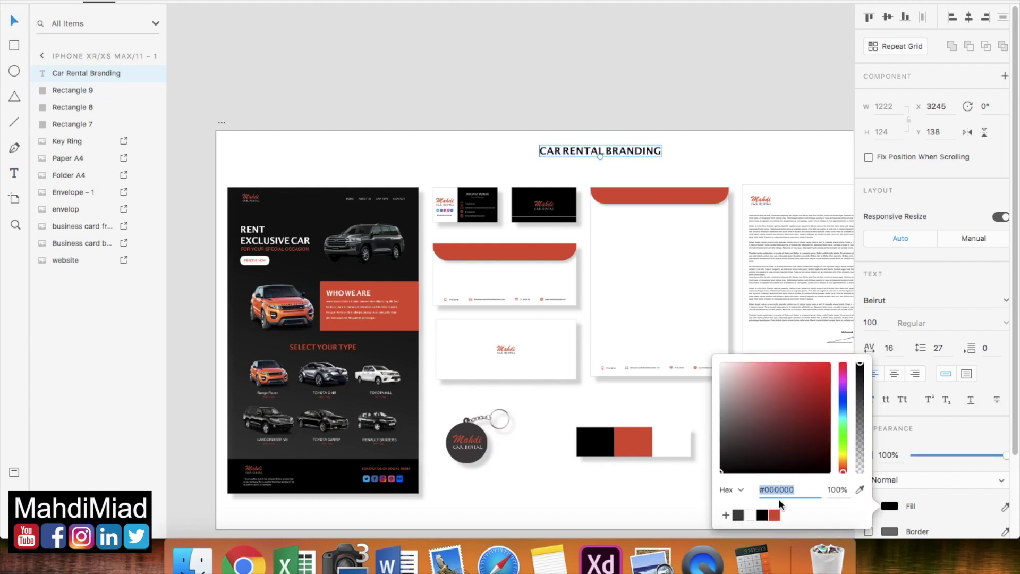
left_click(774, 515)
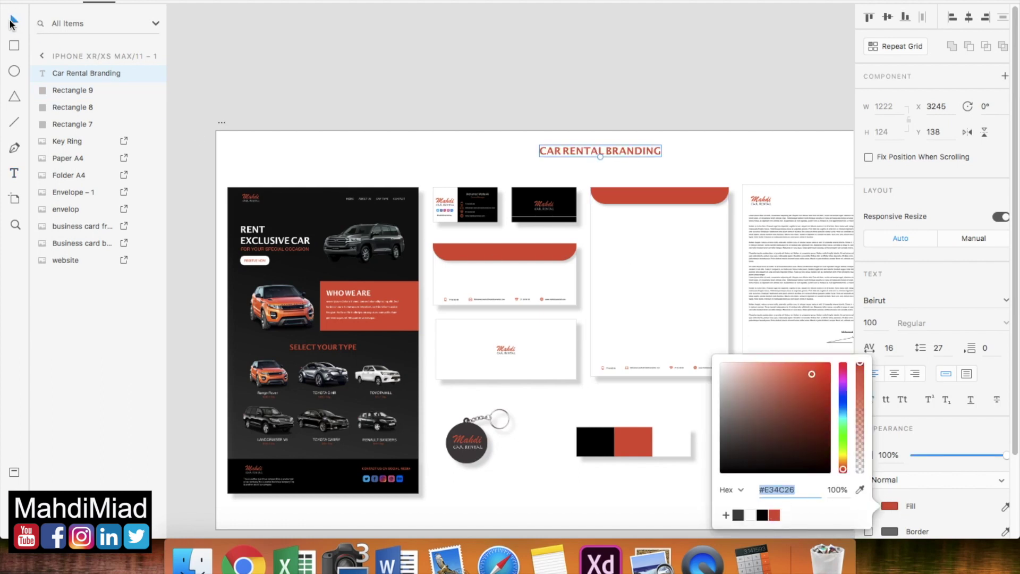
left_click(10, 24)
left_click_drag(597, 153, 596, 156)
- Change the presentation artboard's background fill to the very light grey #F0ECEC
left_click(221, 123)
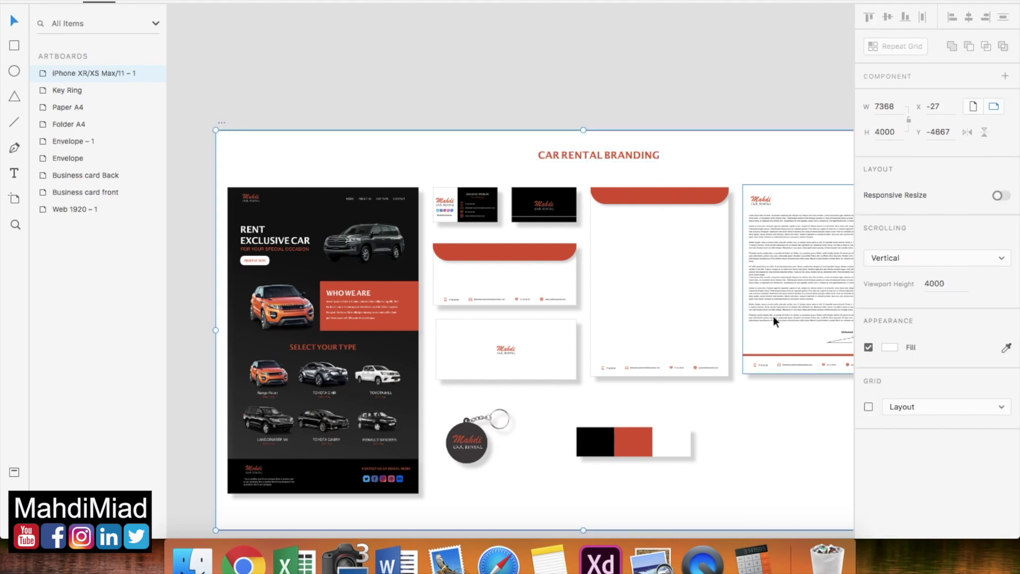
left_click(890, 347)
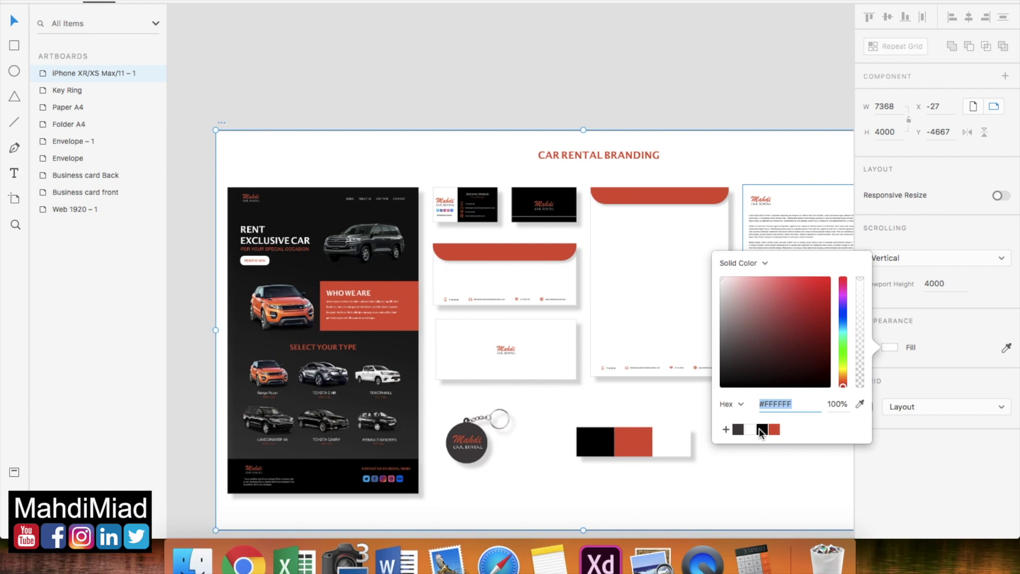
left_click(730, 284)
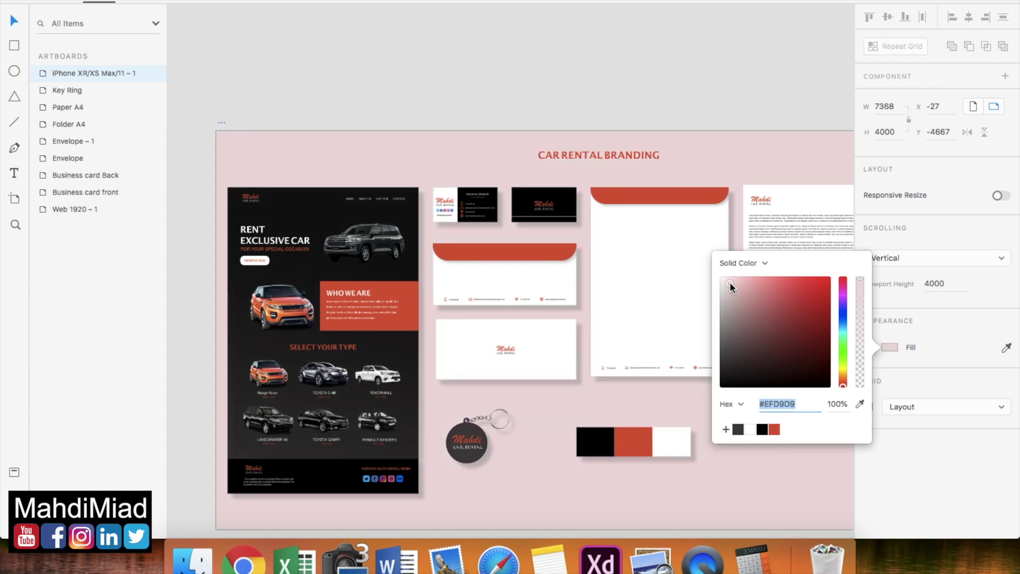
left_click_drag(729, 285, 722, 282)
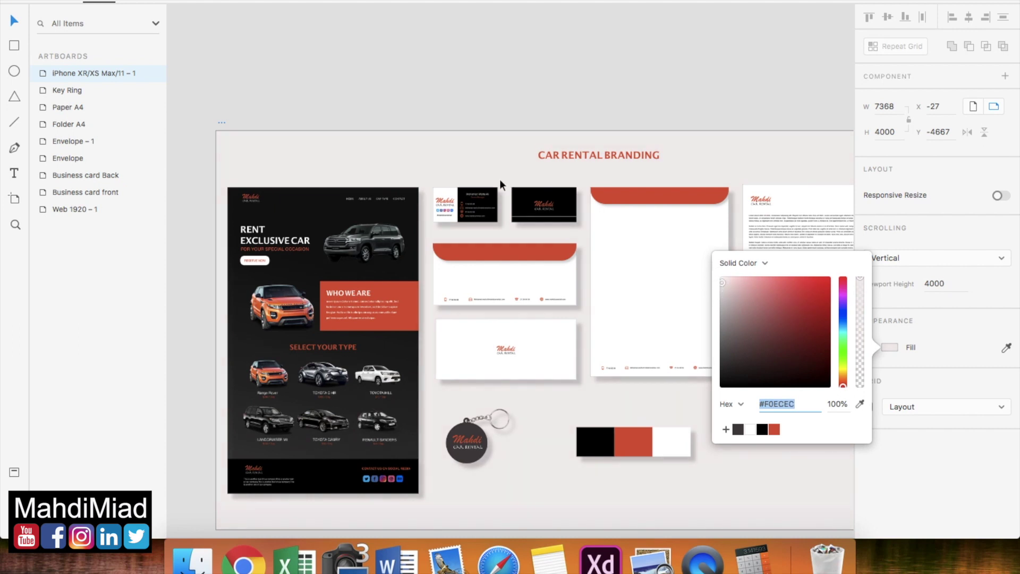
left_click(455, 154)
scroll(592, 307, "down", 3)
scroll(592, 307, "right", 2)
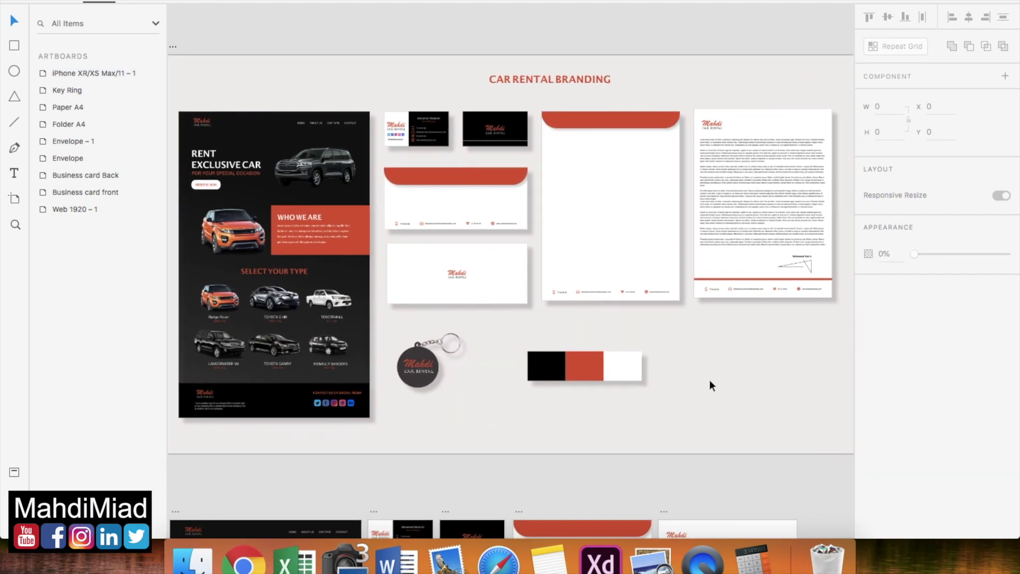
- Export only the presentation artboard as a PNG named "The full creen" into the final imgaes folder
scroll(709, 379, "up", 3)
scroll(709, 379, "left", 2)
left_click(246, 143)
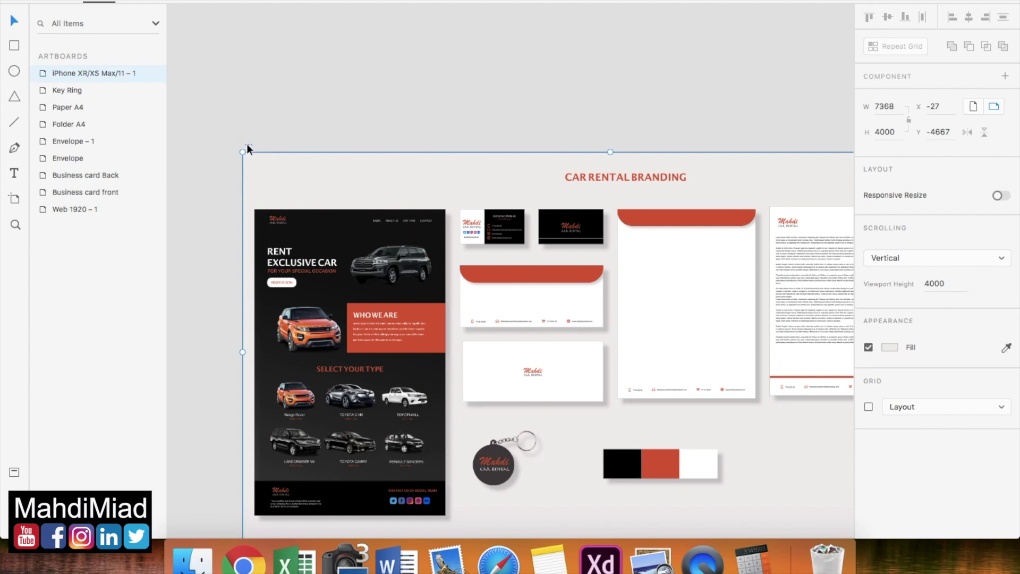
left_click(80, 1)
mouse_move(152, 166)
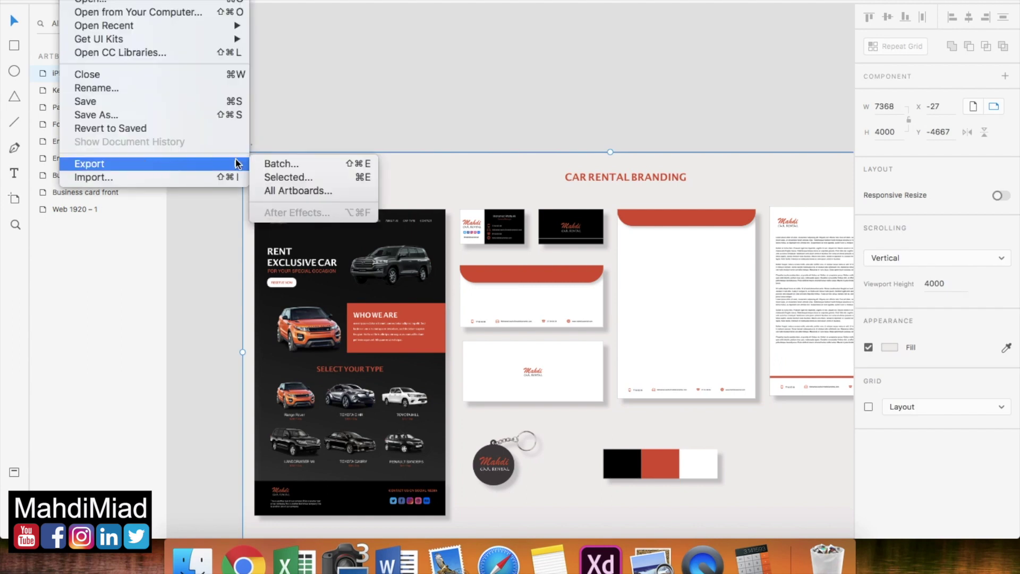
left_click(276, 177)
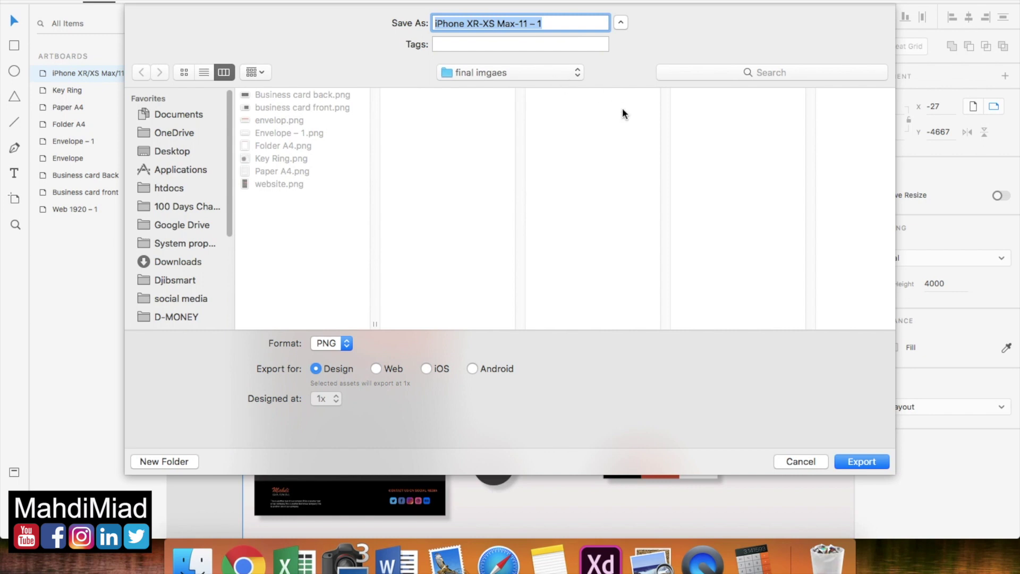
type("T")
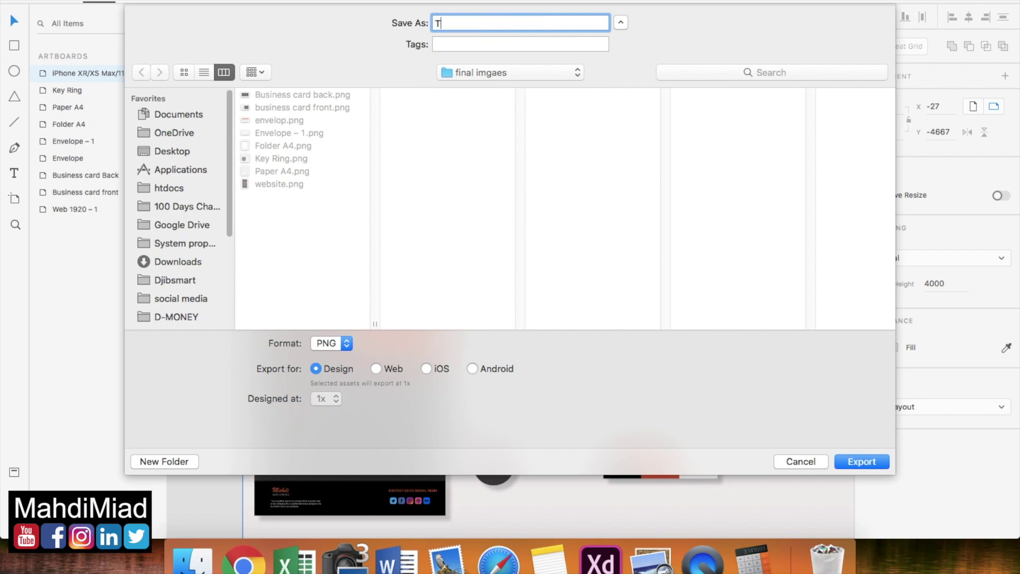
type("he full creat")
key("Return")
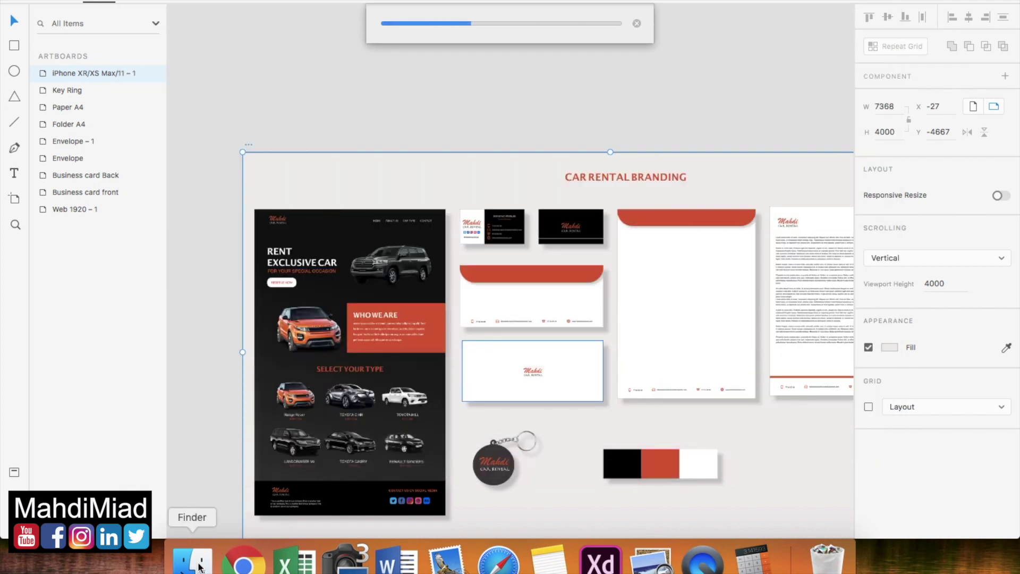
- Switch to Finder and open the exported The full creen.png from the final imgaes folder for viewing
left_click(198, 566)
left_click(523, 397)
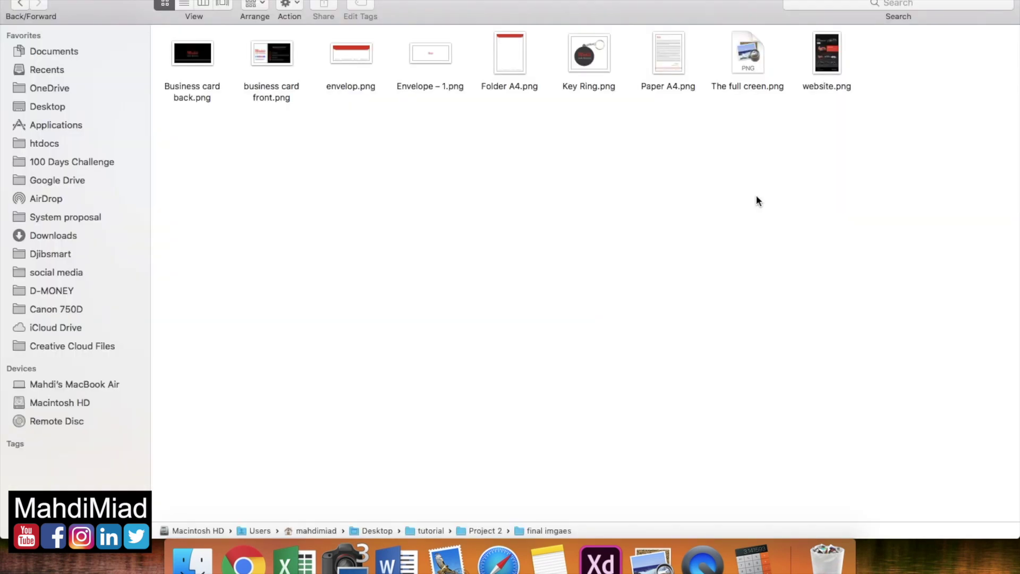
double_click(748, 42)
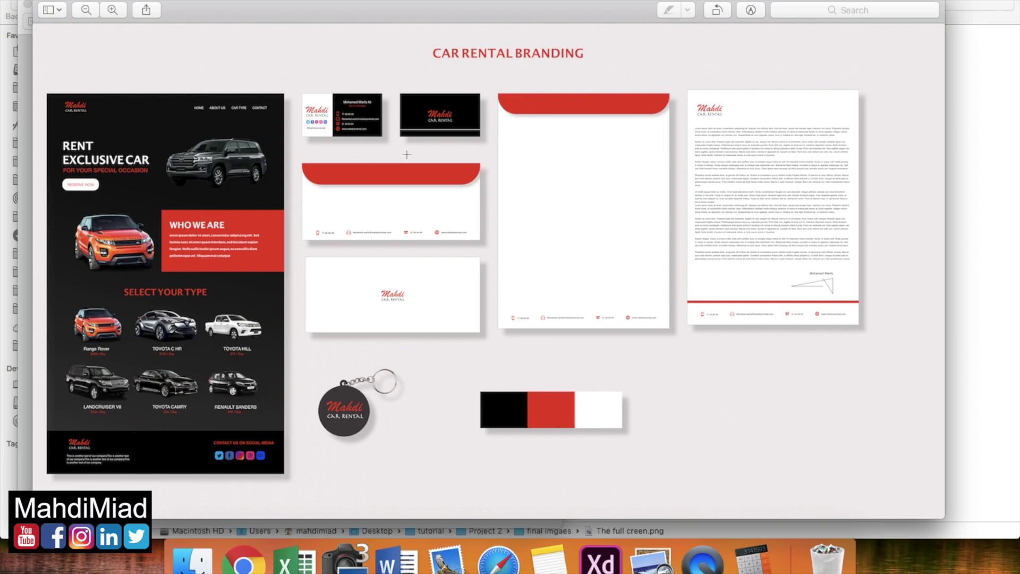
left_click_drag(296, 85, 437, 144)
left_click(466, 350)
left_click_drag(56, 88, 161, 154)
left_click(166, 133)
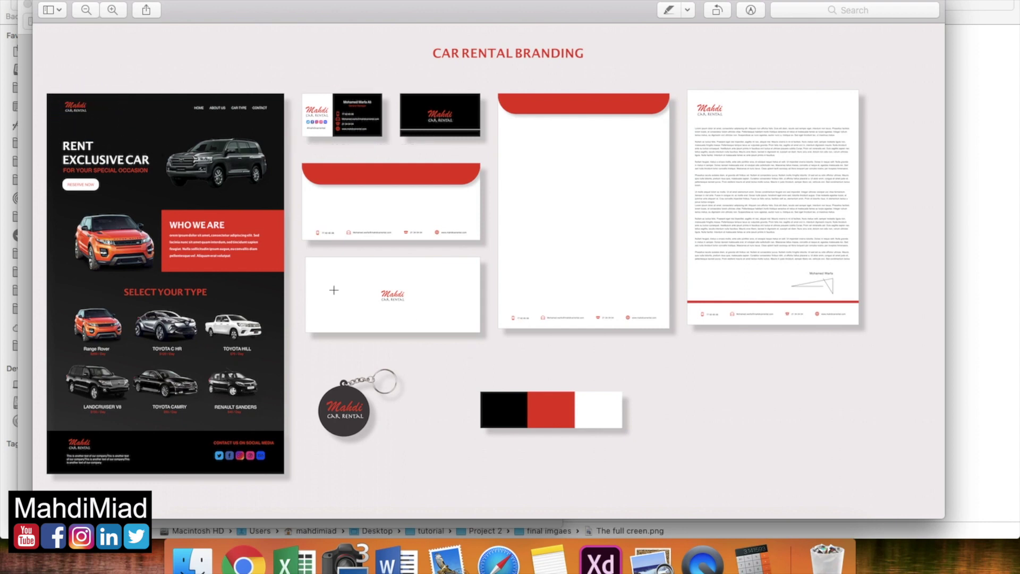